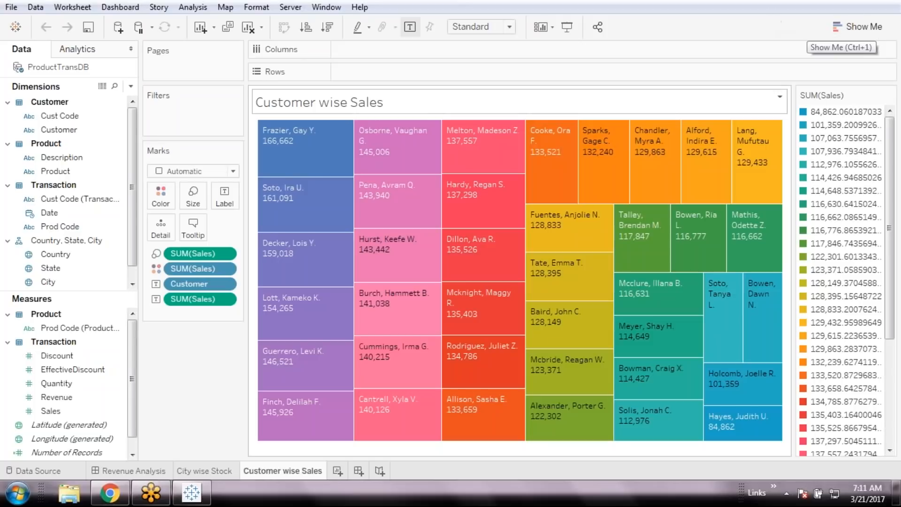
Assign the Green-Orange-Teal color palette to the Sales values in the Customer wise Sales treemap.
{"action": "left_click", "coordinate": [205, 471]}
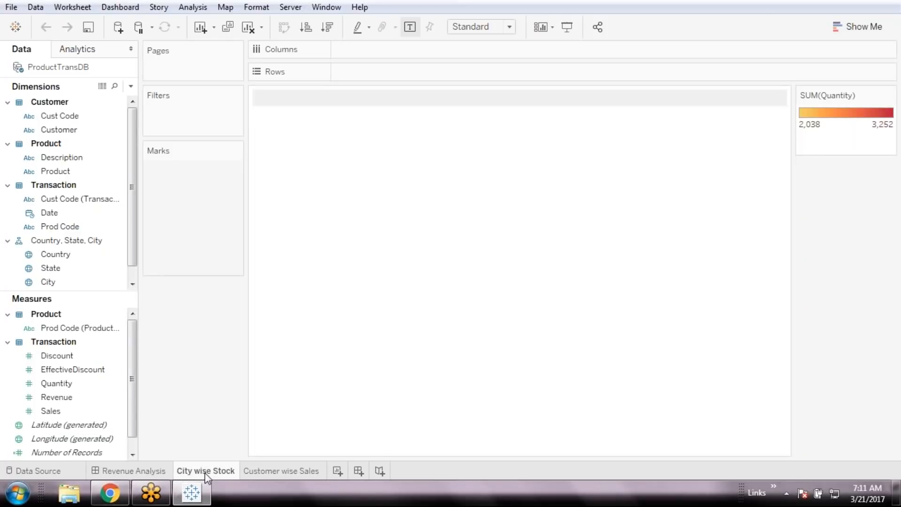
{"action": "left_click", "coordinate": [260, 471]}
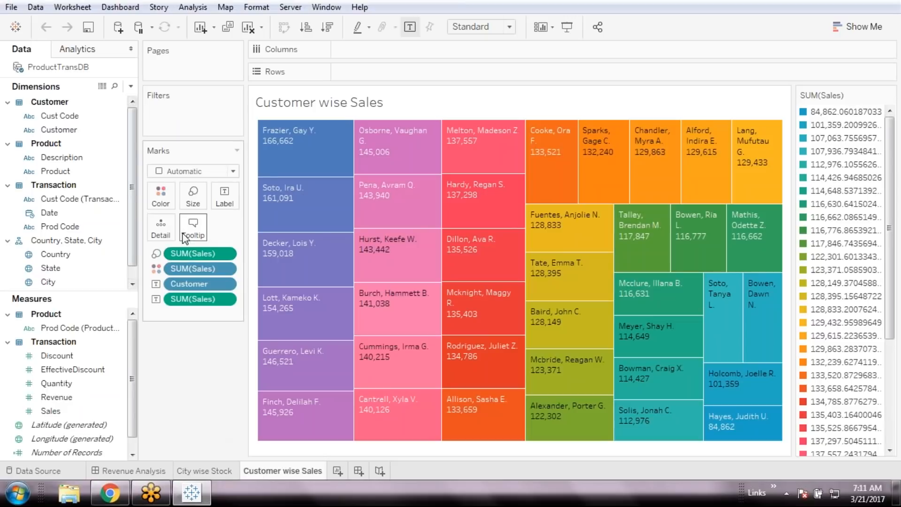
{"action": "left_click", "coordinate": [161, 195]}
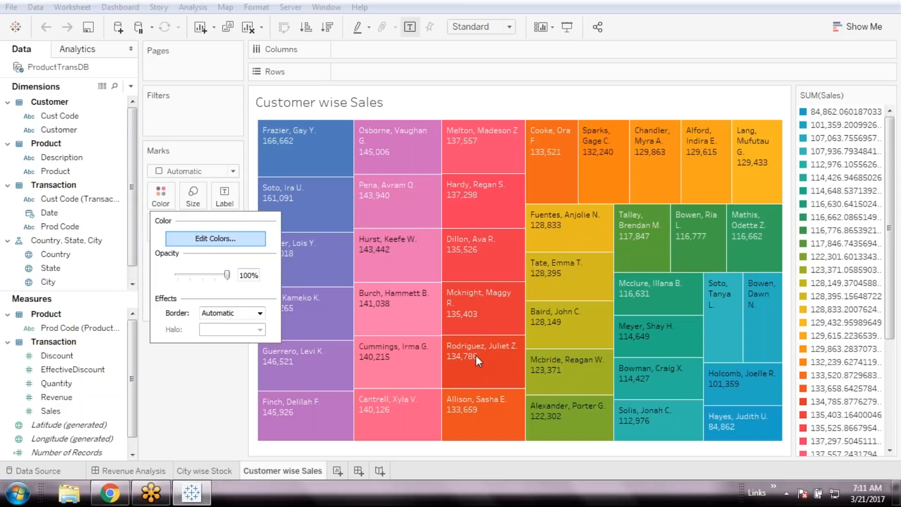
{"action": "left_click", "coordinate": [540, 151]}
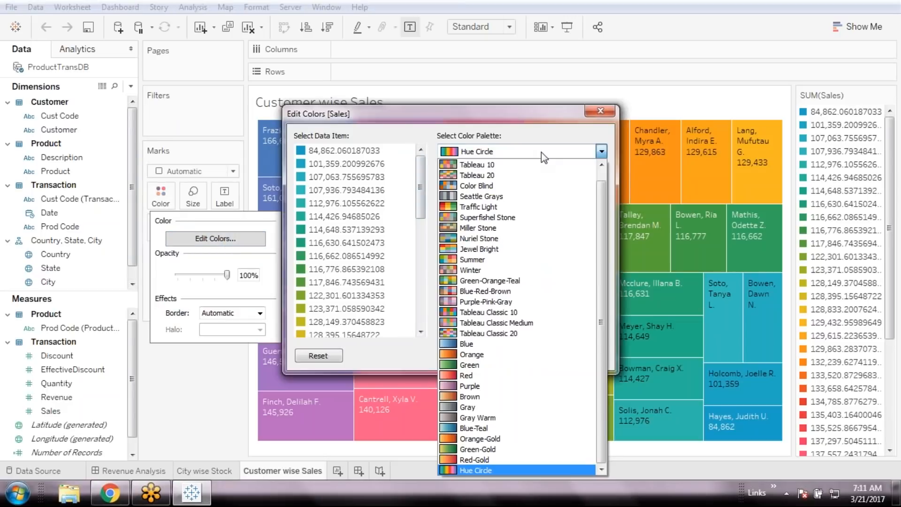
{"action": "left_click", "coordinate": [510, 281]}
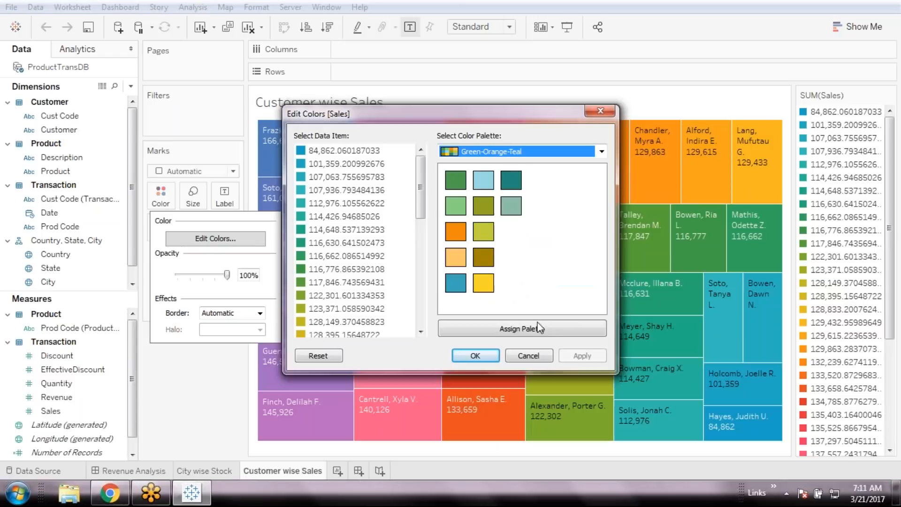
{"action": "left_click", "coordinate": [558, 338]}
{"action": "left_click", "coordinate": [531, 263]}
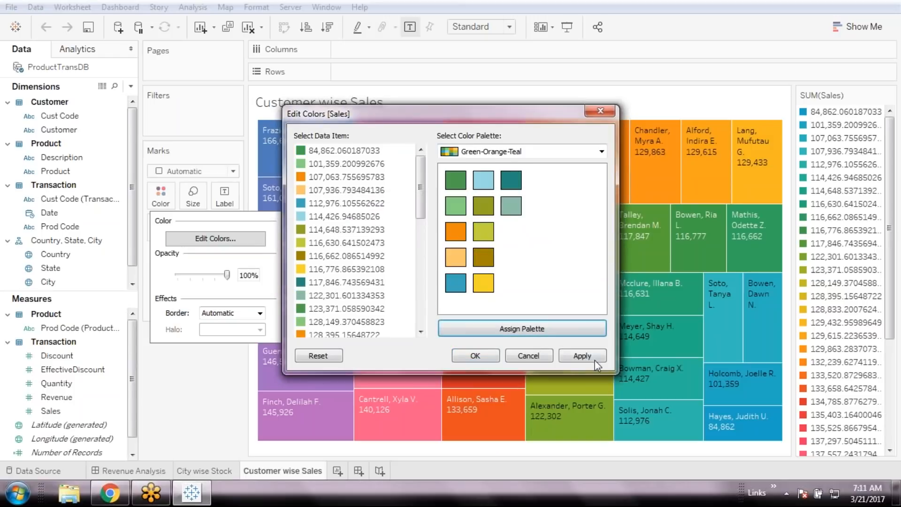
{"action": "left_click", "coordinate": [476, 361]}
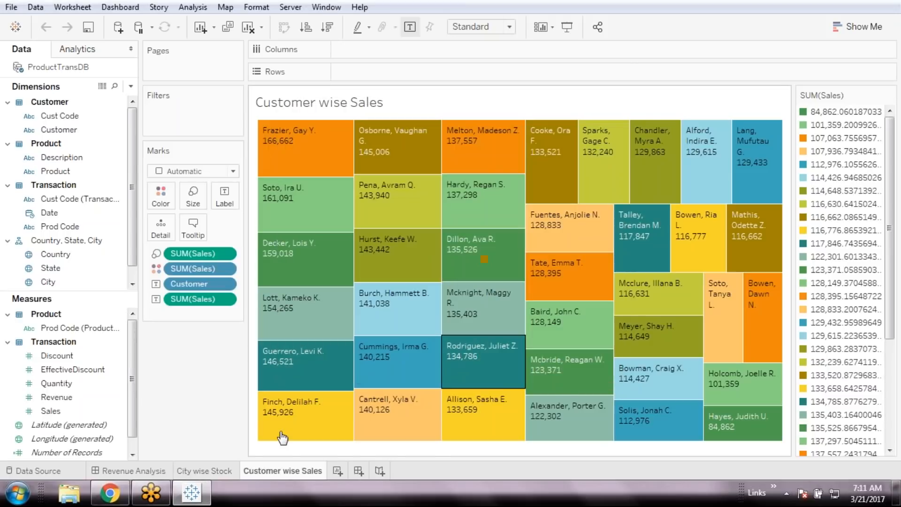
Recolor the Customer wise Sales treemap by assigning the Jewel Bright palette to its Sales values.
{"action": "left_click", "coordinate": [162, 196]}
{"action": "left_click", "coordinate": [216, 238]}
{"action": "left_click", "coordinate": [539, 157]}
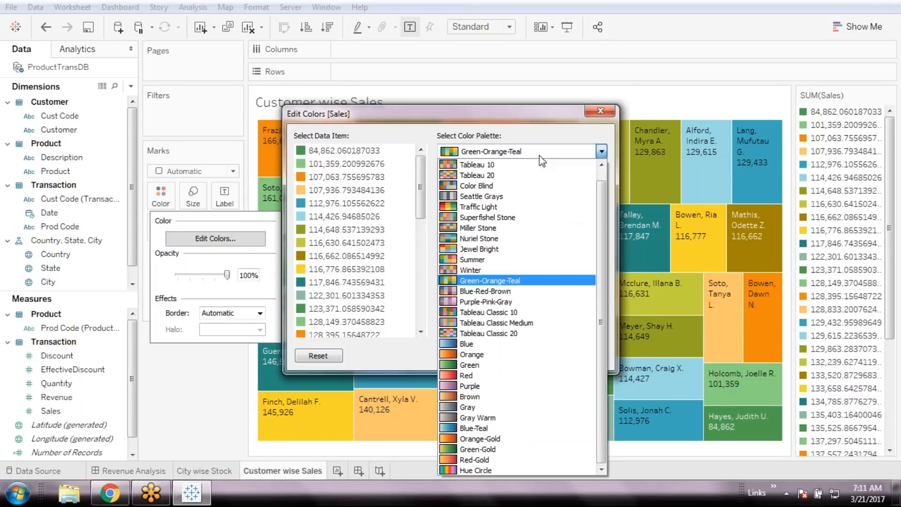
{"action": "left_click", "coordinate": [505, 254]}
{"action": "left_click", "coordinate": [530, 155]}
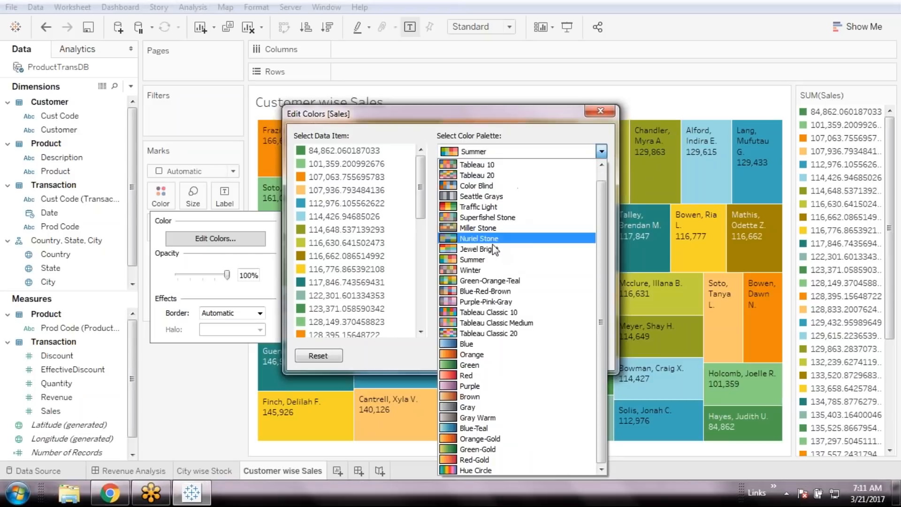
{"action": "left_click", "coordinate": [489, 249]}
{"action": "left_click", "coordinate": [540, 330]}
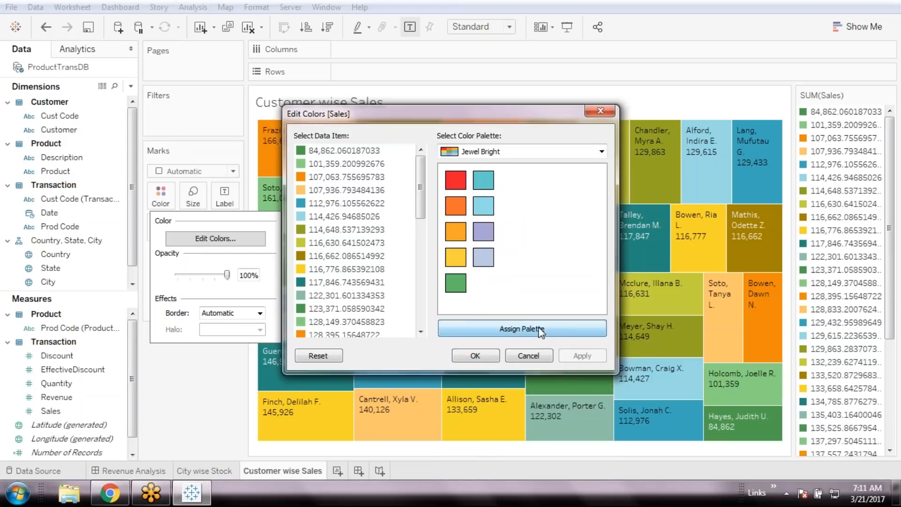
{"action": "left_click", "coordinate": [533, 318]}
{"action": "left_click", "coordinate": [570, 362]}
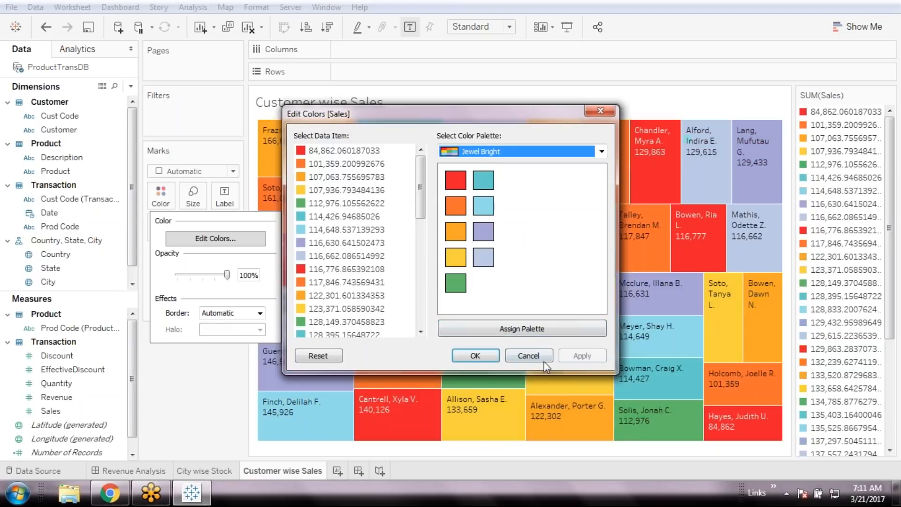
{"action": "left_click", "coordinate": [484, 356]}
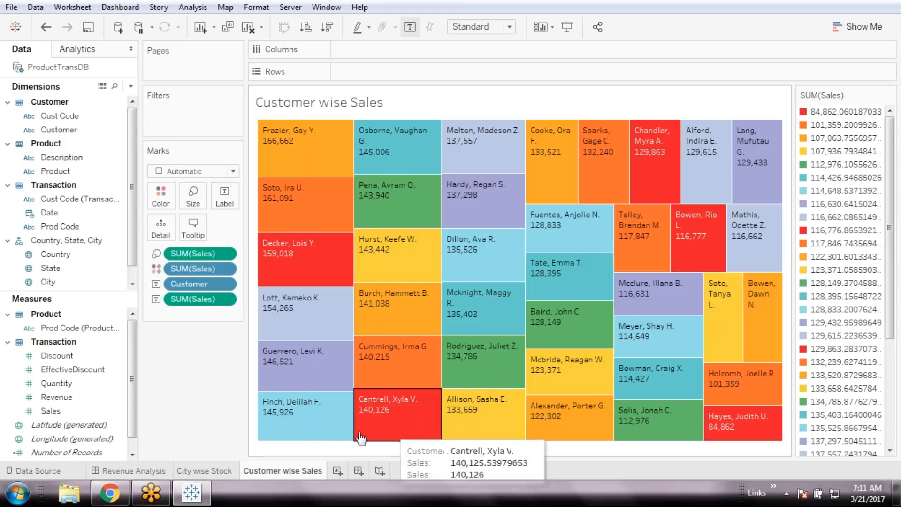
Check the City wise Stock sheet and the Revenue Analysis dashboard, and add a new blank dashboard.
{"action": "left_click", "coordinate": [188, 474]}
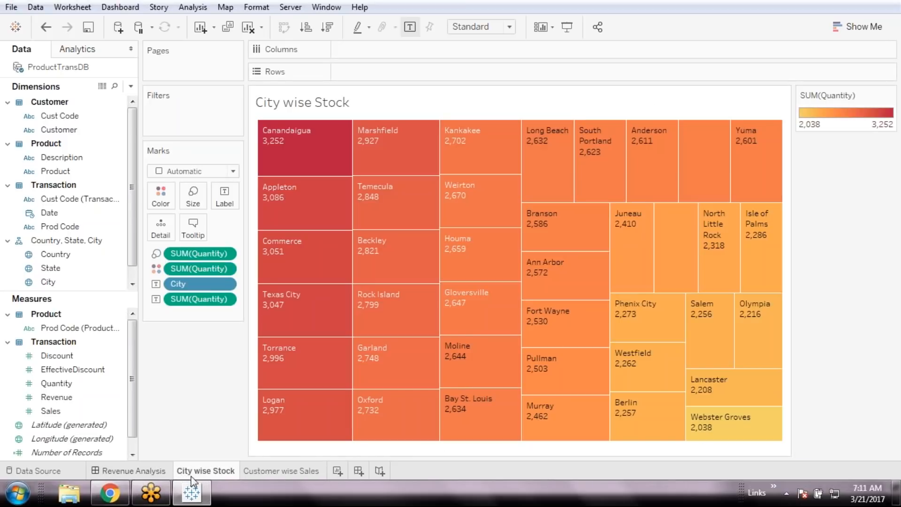
{"action": "left_click", "coordinate": [134, 472]}
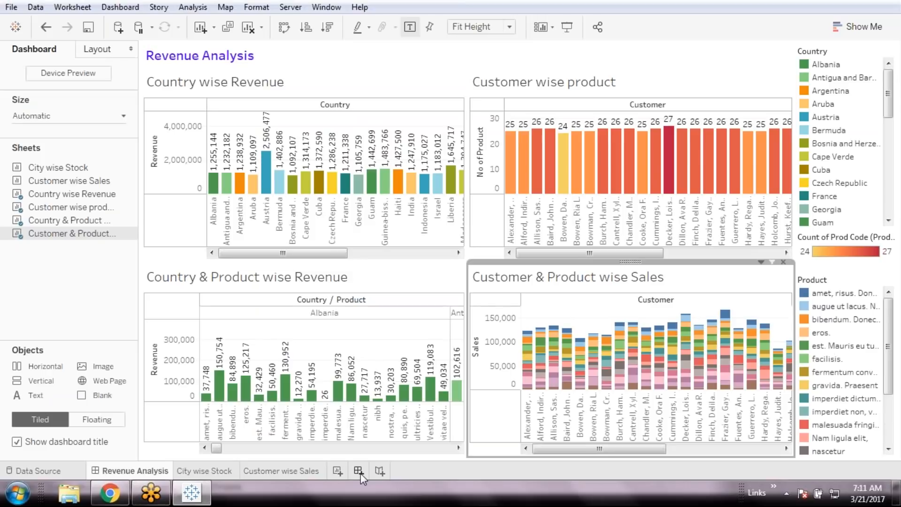
{"action": "left_click", "coordinate": [360, 473]}
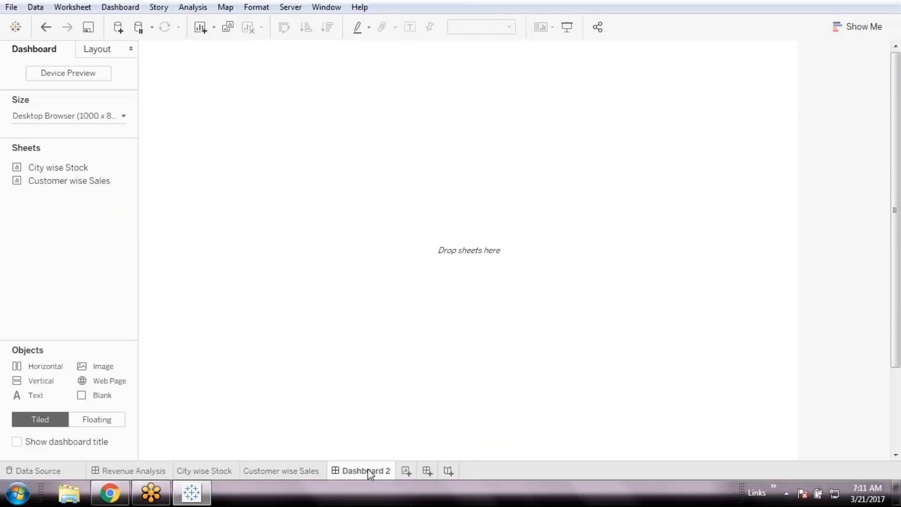
View the City wise Stock treemap full screen in presentation mode and return to the normal view.
{"action": "mouse_move", "coordinate": [368, 468]}
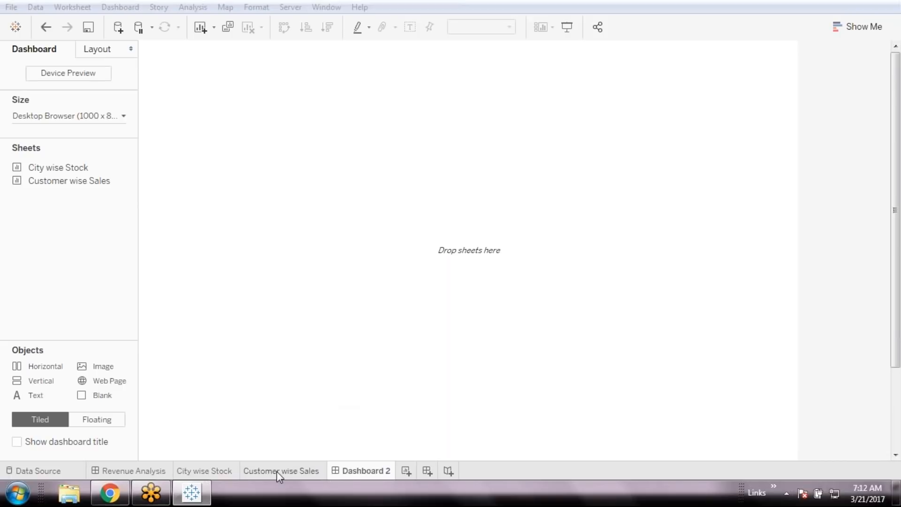
{"action": "left_click", "coordinate": [273, 471]}
{"action": "left_click", "coordinate": [214, 472]}
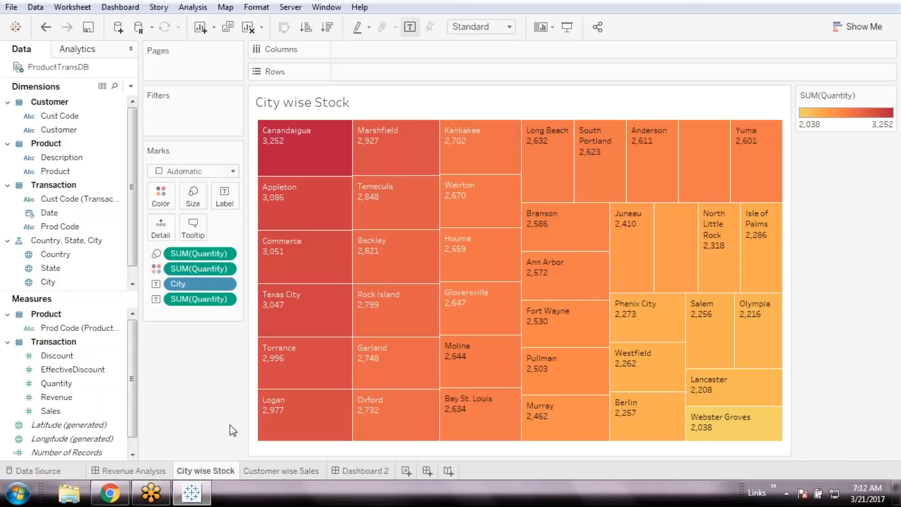
{"action": "left_click", "coordinate": [561, 30]}
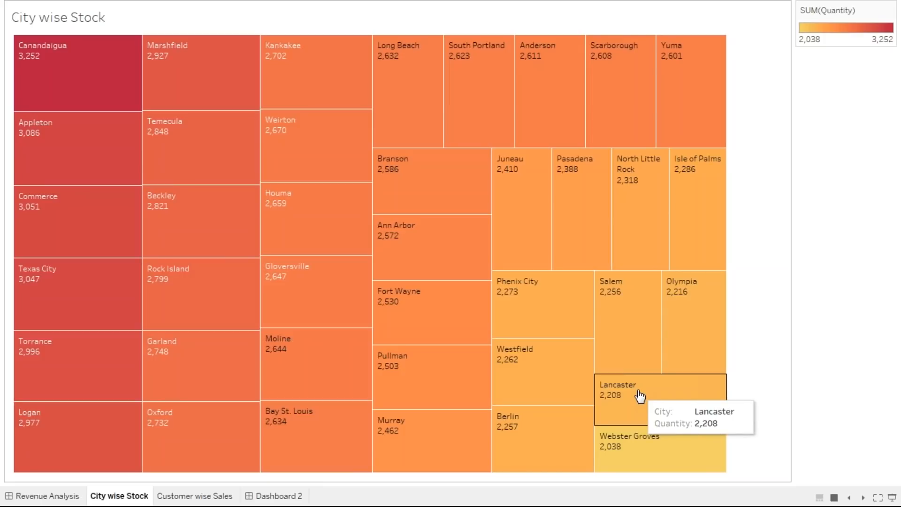
{"action": "key", "text": "Escape"}
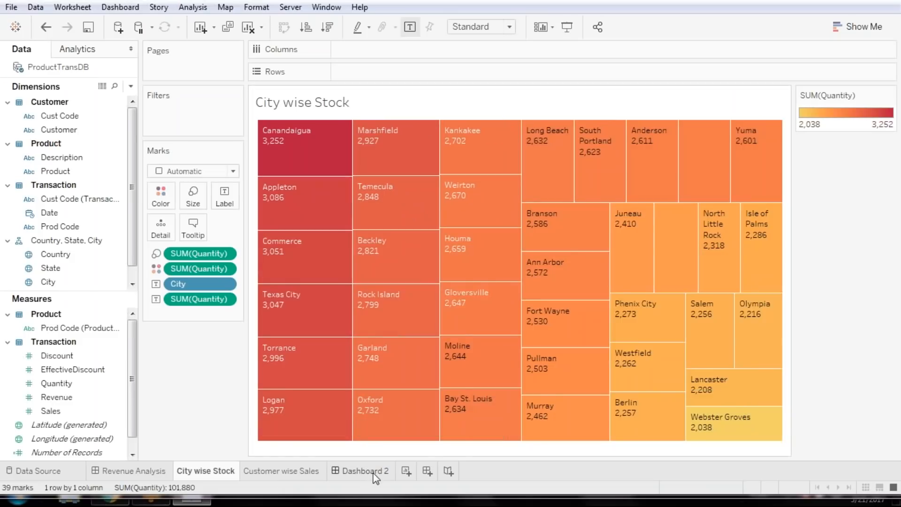
Rename the new blank dashboard as Sales Analysis.
{"action": "mouse_move", "coordinate": [376, 478]}
{"action": "double_click", "coordinate": [374, 472]}
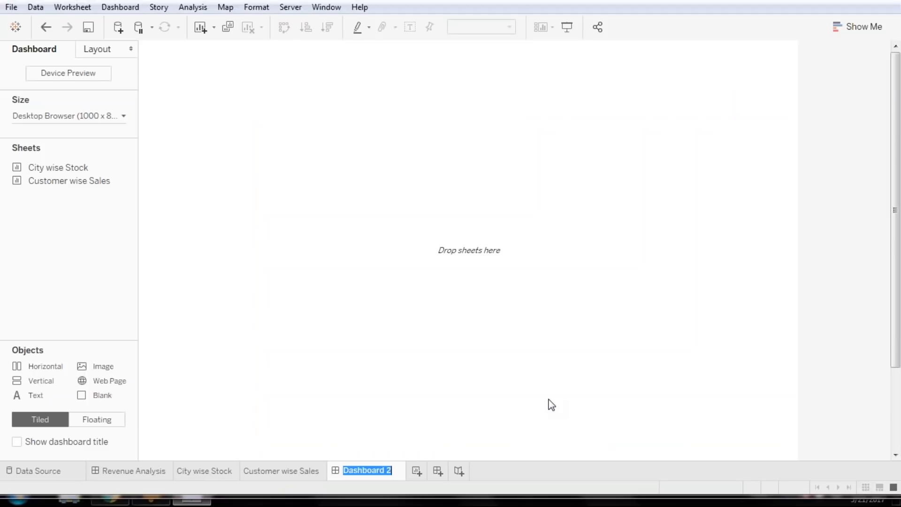
{"action": "type", "text": "Sales "}
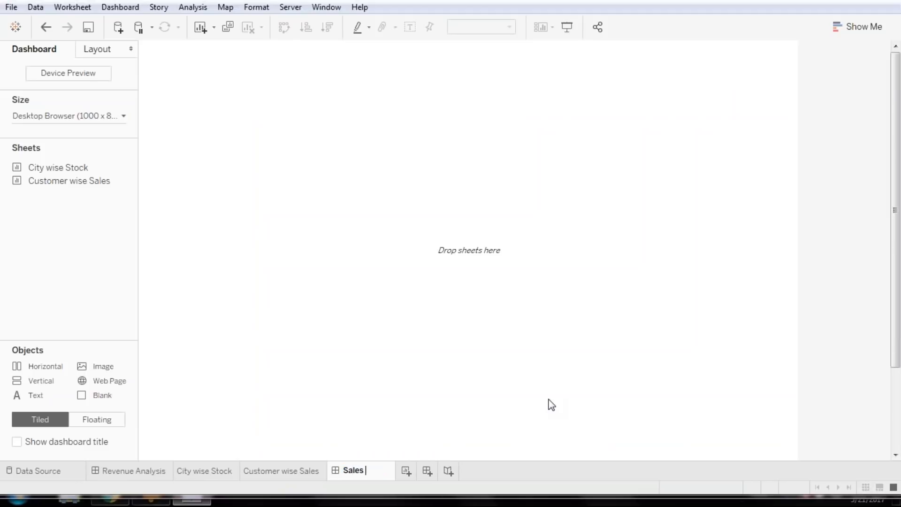
{"action": "type", "text": "Analysis"}
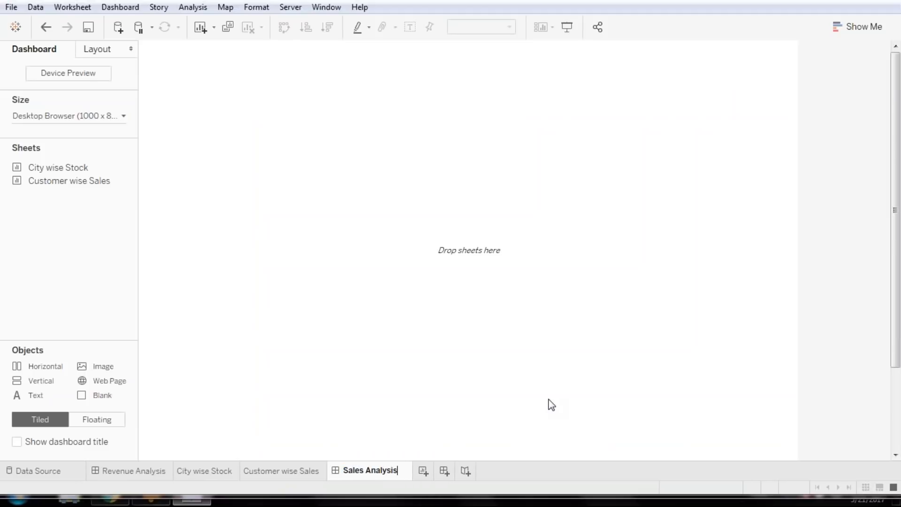
{"action": "key", "text": "Return"}
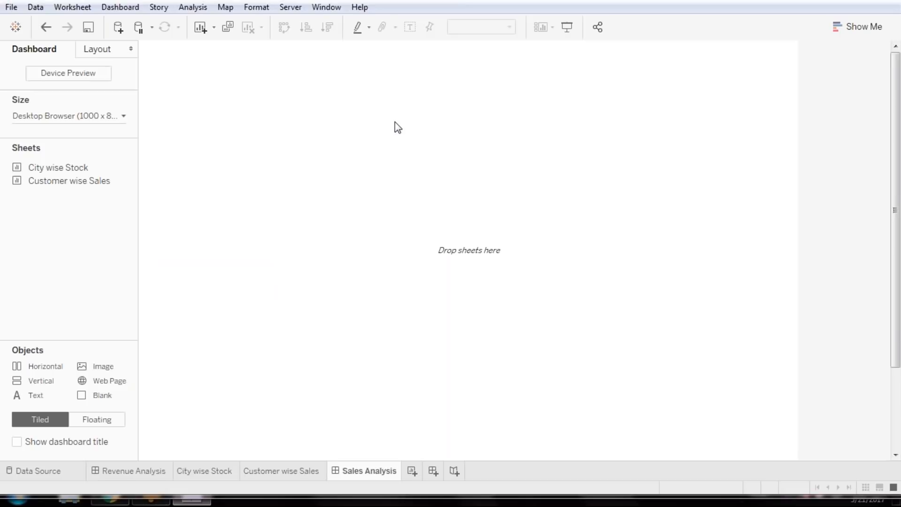
Examine the fields used in the City wise Stock sheet and the chart types available for it.
{"action": "left_click", "coordinate": [216, 472]}
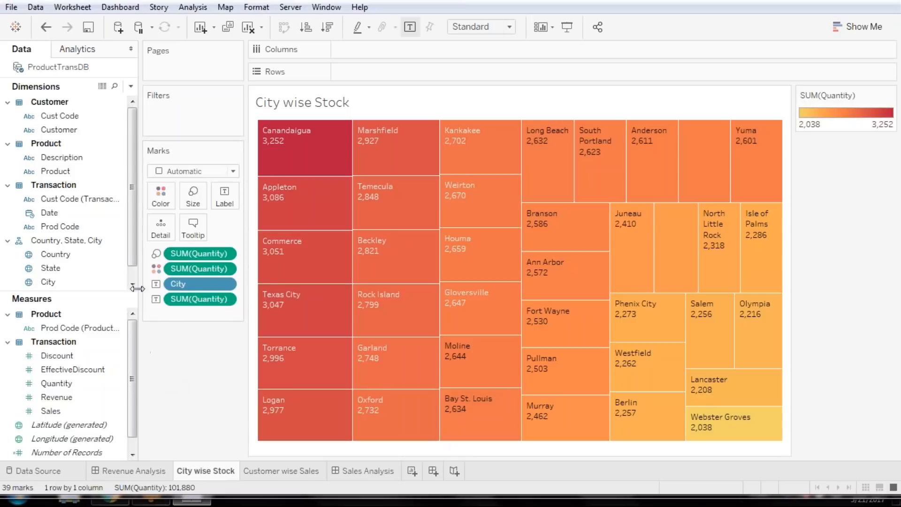
{"action": "left_click_drag", "start_coordinate": [133, 246], "coordinate": [134, 258]}
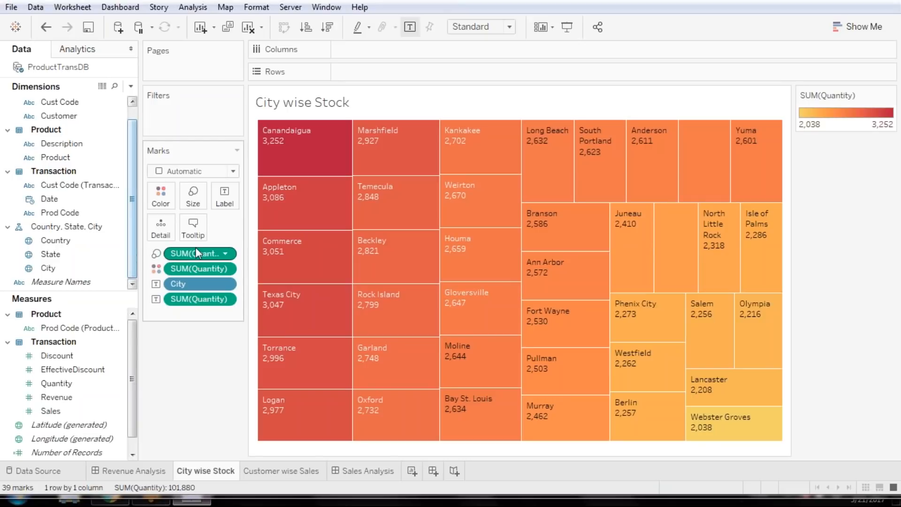
{"action": "left_click", "coordinate": [858, 26]}
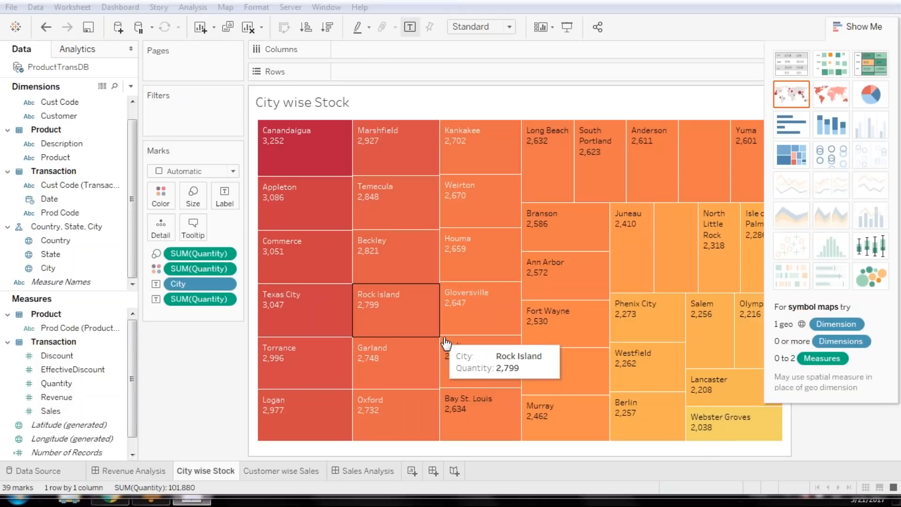
{"action": "left_click", "coordinate": [857, 26]}
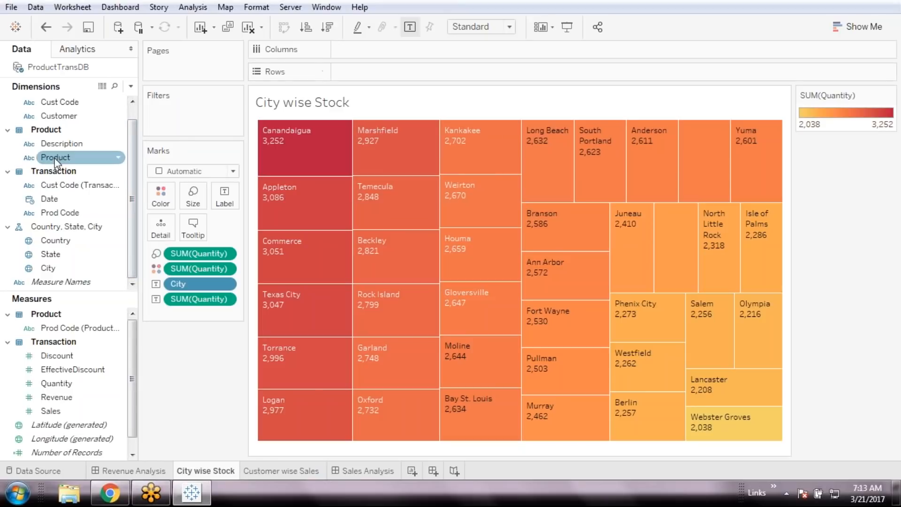
Try splitting the City wise Stock treemap by Product with rows and columns swapped, and undo these changes.
{"action": "double_click", "coordinate": [68, 155]}
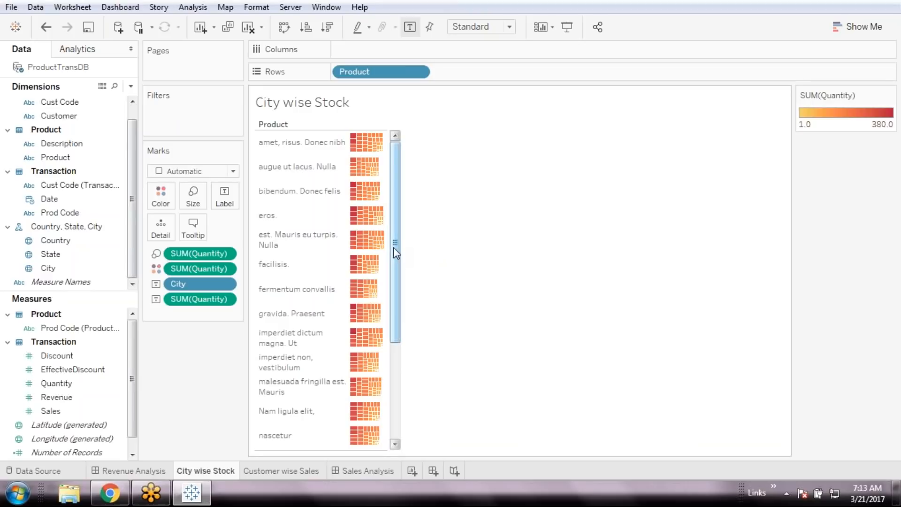
{"action": "left_click", "coordinate": [285, 29]}
{"action": "left_click_drag", "start_coordinate": [593, 190], "coordinate": [650, 188]}
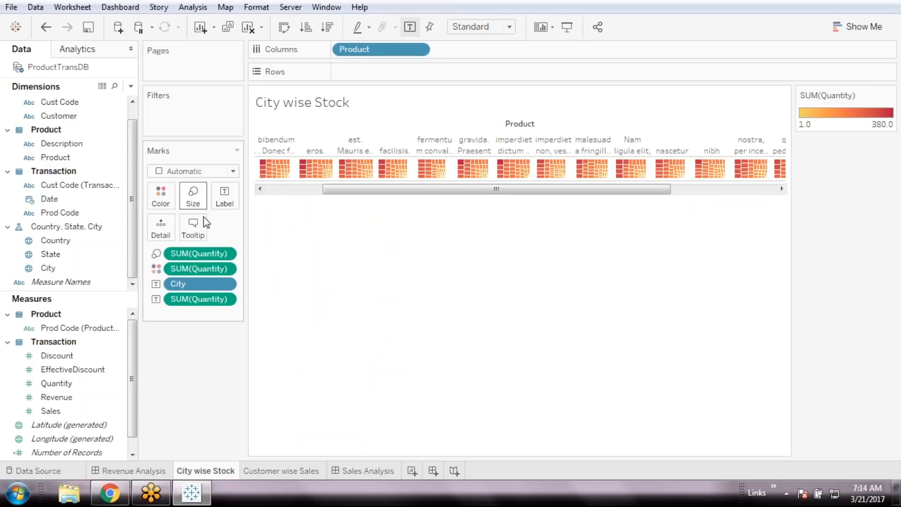
{"action": "mouse_move", "coordinate": [172, 284]}
{"action": "left_mouse_down"}
{"action": "mouse_move", "coordinate": [305, 193]}
{"action": "mouse_move", "coordinate": [342, 64]}
{"action": "left_mouse_up"}
{"action": "key", "text": "ctrl+z"}
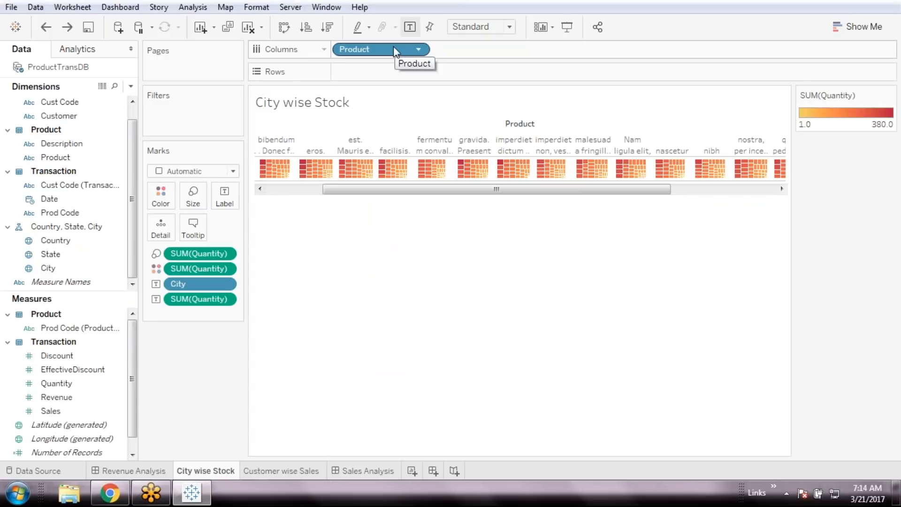
{"action": "key", "text": "ctrl+w"}
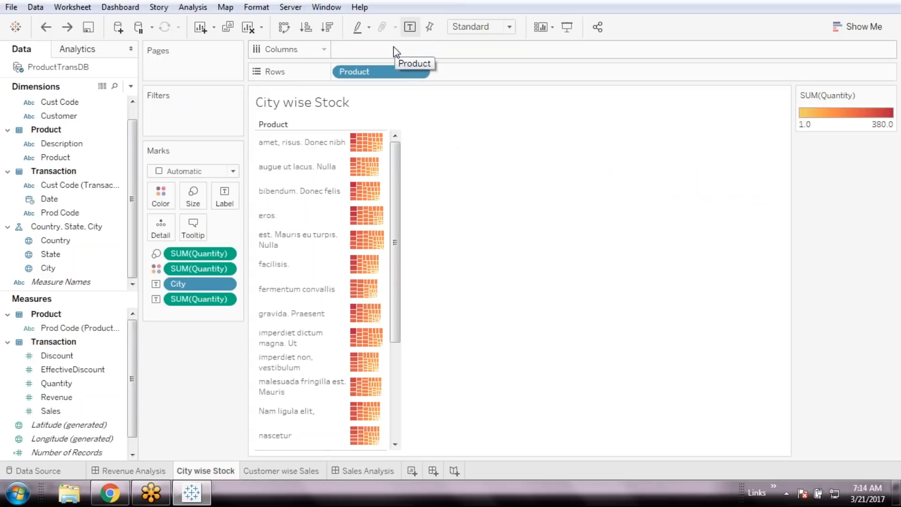
{"action": "key", "text": "Delete"}
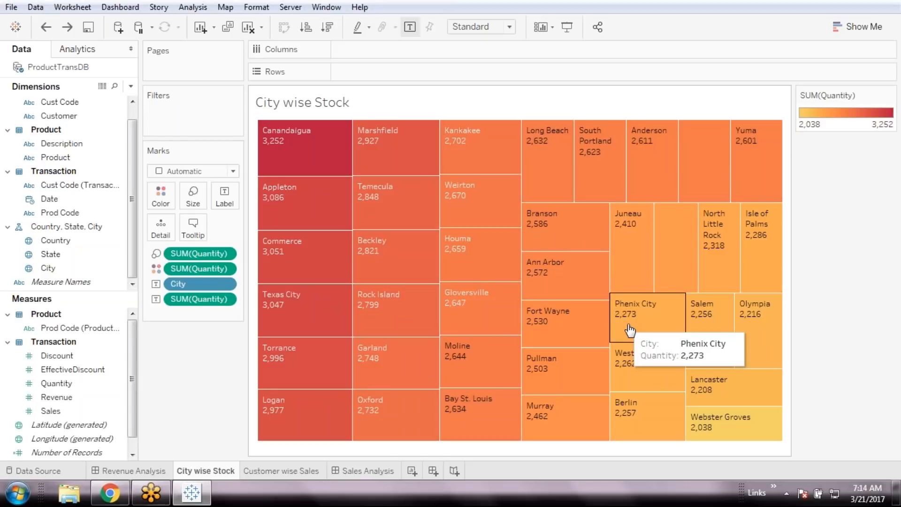
Add a City filter to the City wise Stock sheet that excludes every city except Bay St. Louis, Beckley and Berlin.
{"action": "left_click", "coordinate": [57, 269]}
{"action": "left_click_drag", "start_coordinate": [58, 271], "coordinate": [181, 118]}
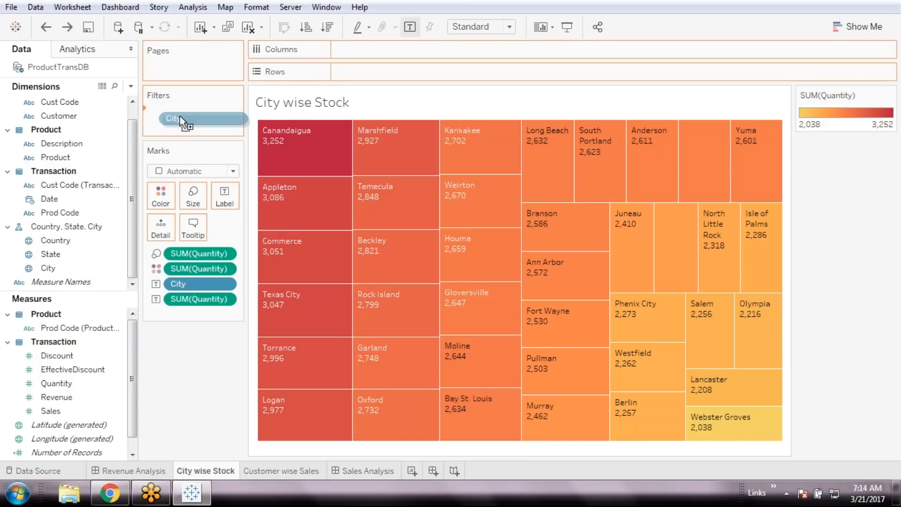
{"action": "left_click_drag", "start_coordinate": [179, 116], "coordinate": [180, 116]}
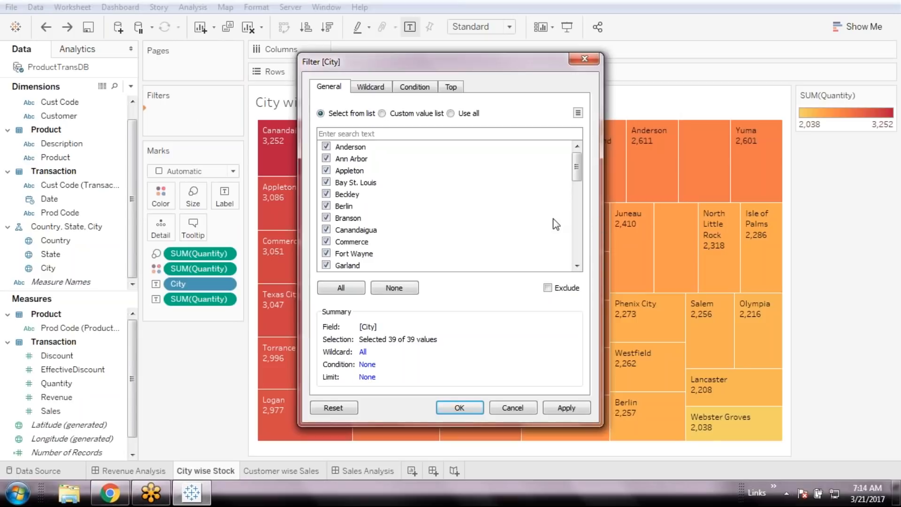
{"action": "left_click_drag", "start_coordinate": [576, 169], "coordinate": [580, 274]}
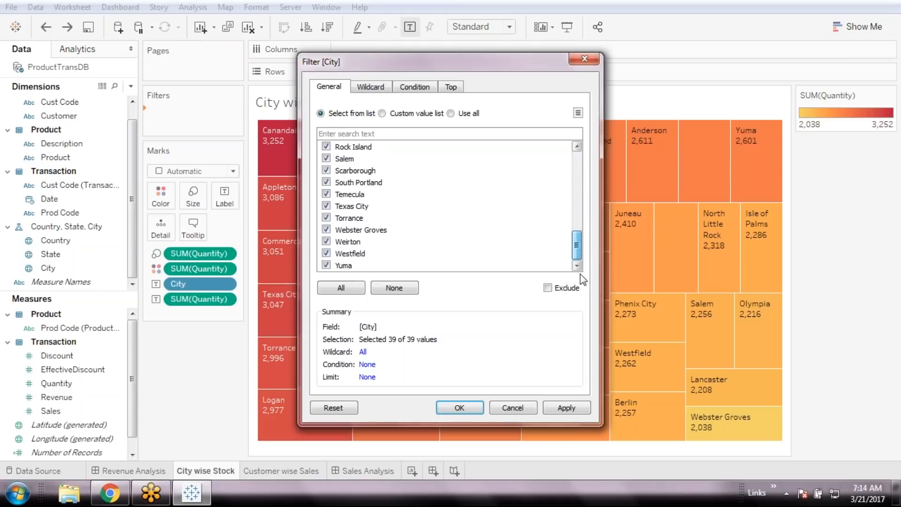
{"action": "left_click", "coordinate": [546, 288]}
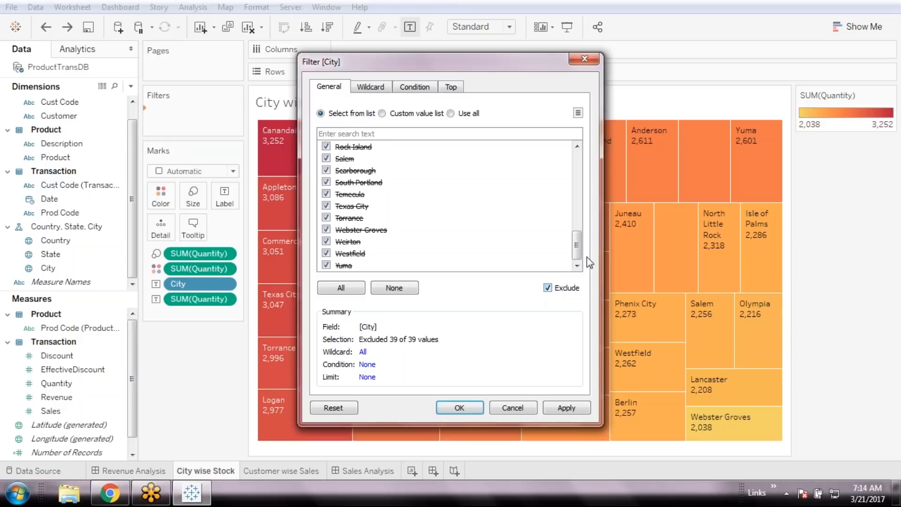
{"action": "left_click_drag", "start_coordinate": [580, 249], "coordinate": [579, 147]}
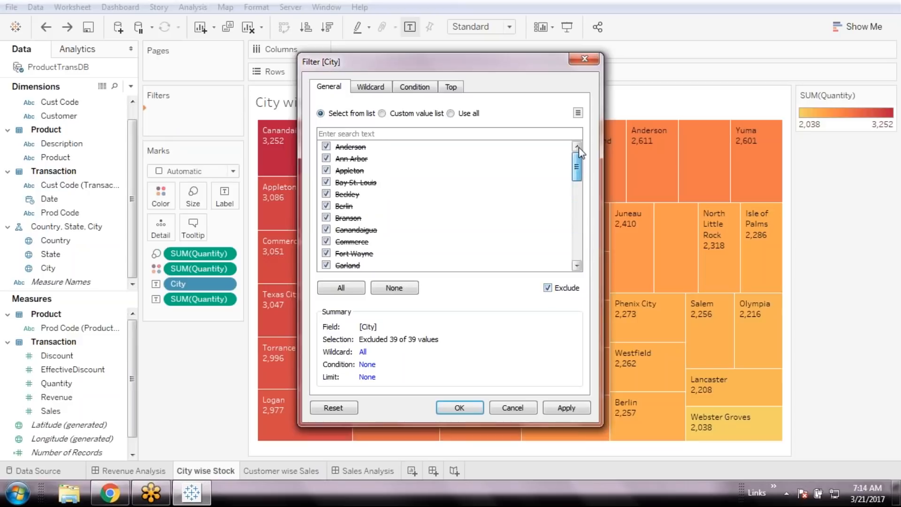
{"action": "left_click", "coordinate": [326, 206]}
{"action": "left_click", "coordinate": [326, 194]}
{"action": "left_click", "coordinate": [327, 182]}
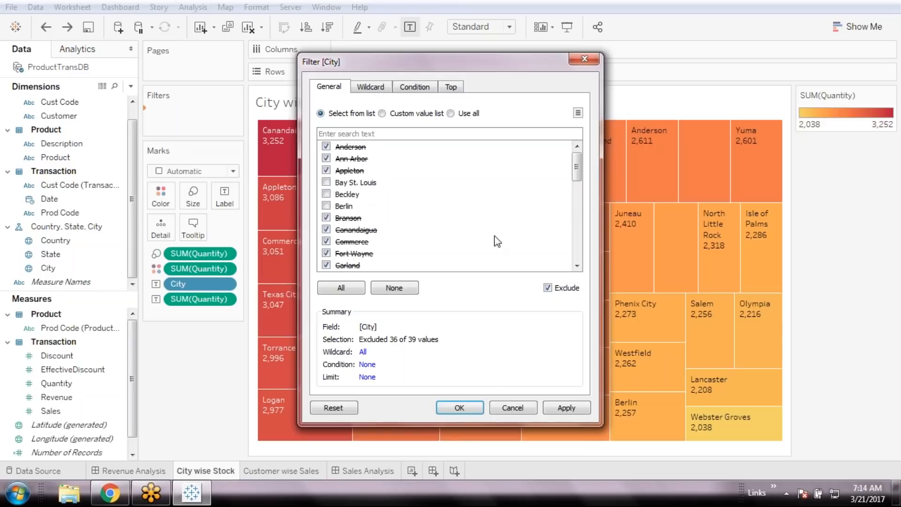
{"action": "left_click", "coordinate": [451, 407]}
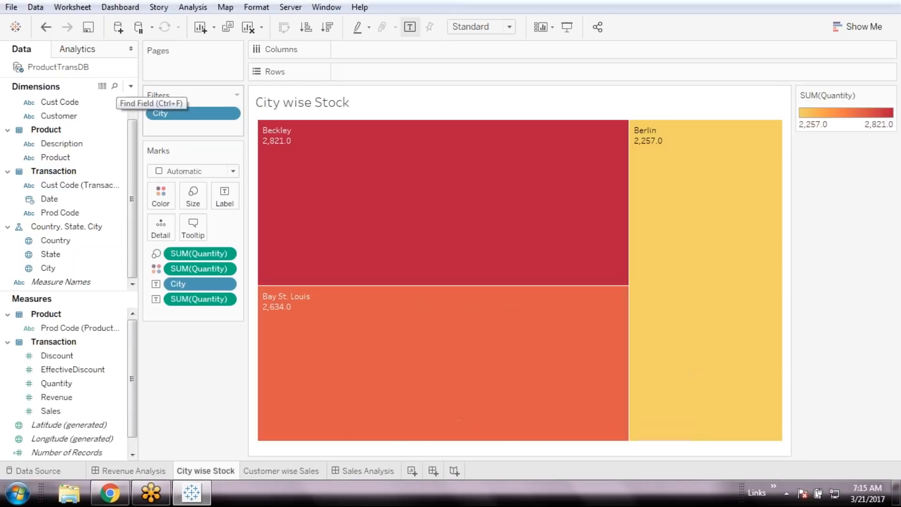
Set the City filter's wildcard to match values that start with "C".
{"action": "double_click", "coordinate": [211, 114]}
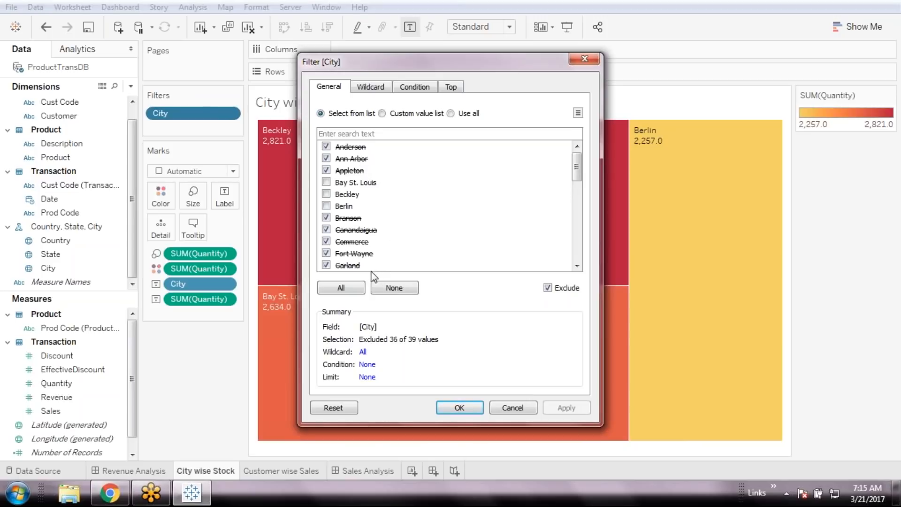
{"action": "left_click", "coordinate": [366, 94]}
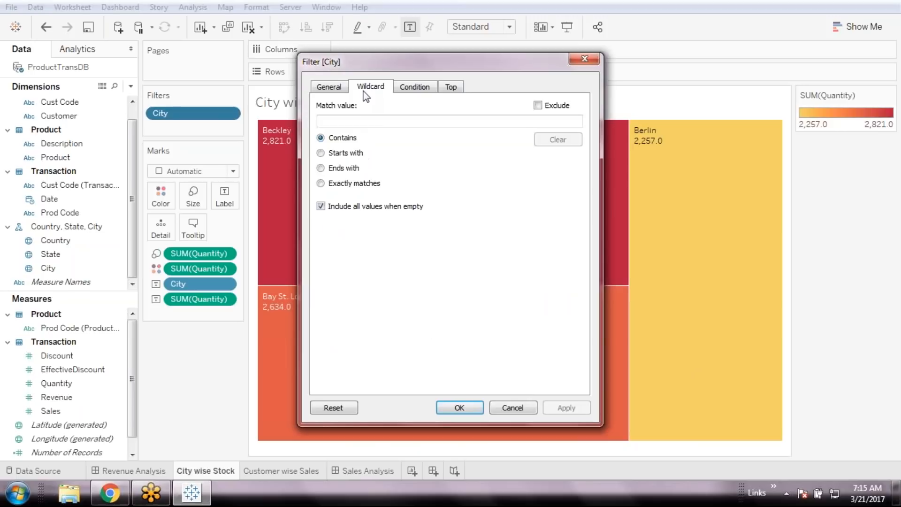
{"action": "left_click", "coordinate": [367, 121]}
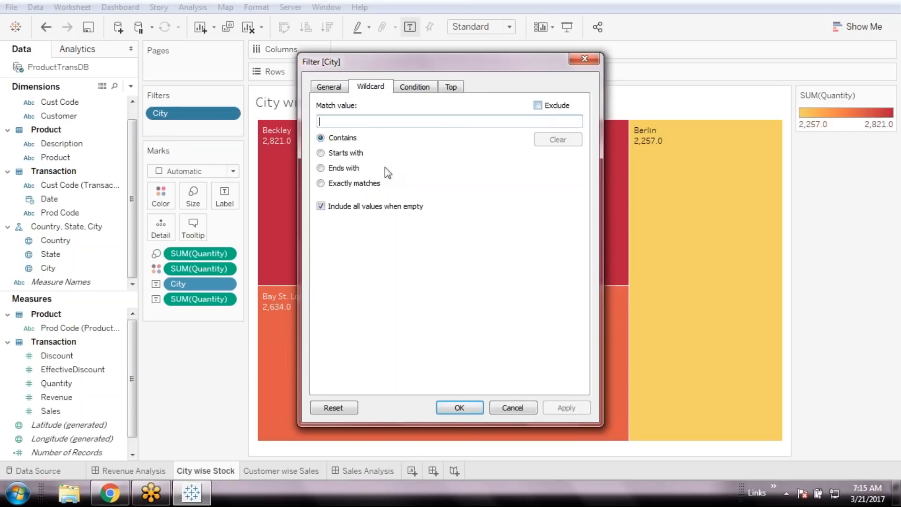
{"action": "left_click", "coordinate": [321, 153]}
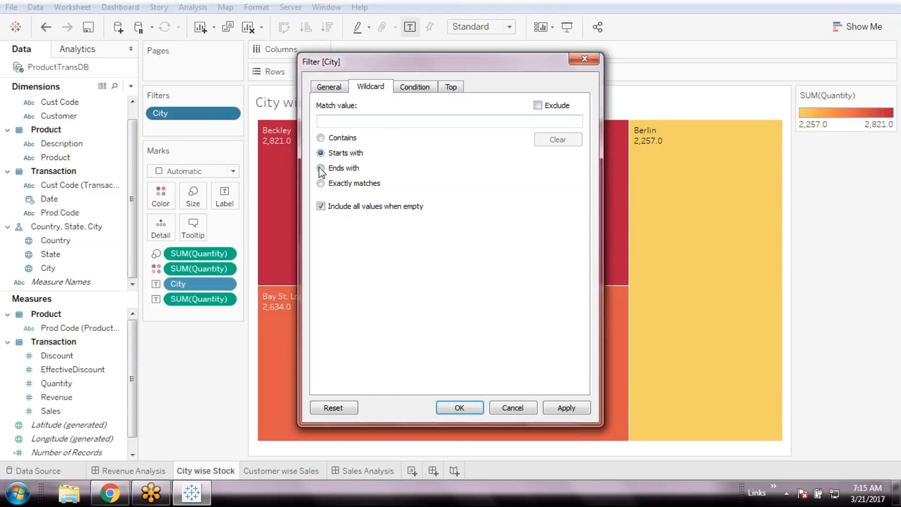
{"action": "left_click", "coordinate": [373, 121]}
{"action": "type", "text": "City"}
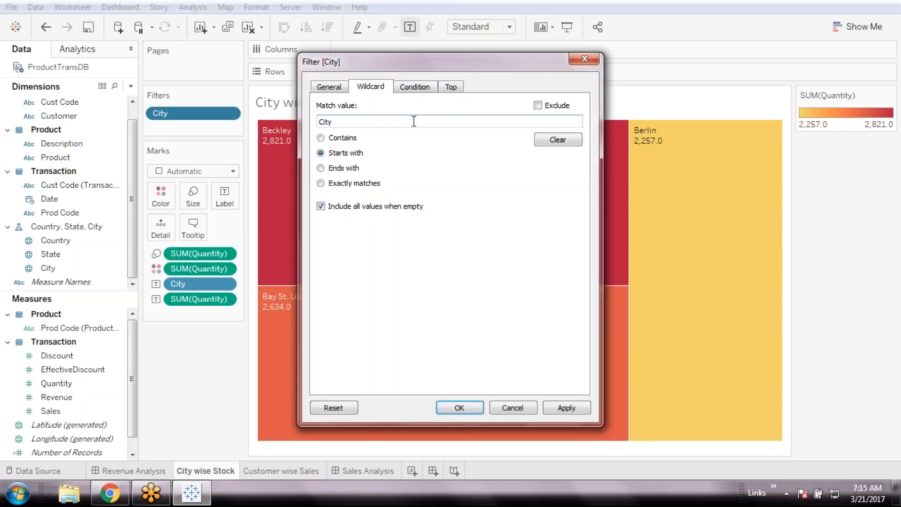
{"action": "key", "text": "BackSpace"}
{"action": "key", "text": "BackSpace"}
{"action": "key", "text": "BackSpace"}
Turn off exclusion in the City filter, include all cities in the list, and apply it with the wildcard condition.
{"action": "left_click", "coordinate": [337, 89]}
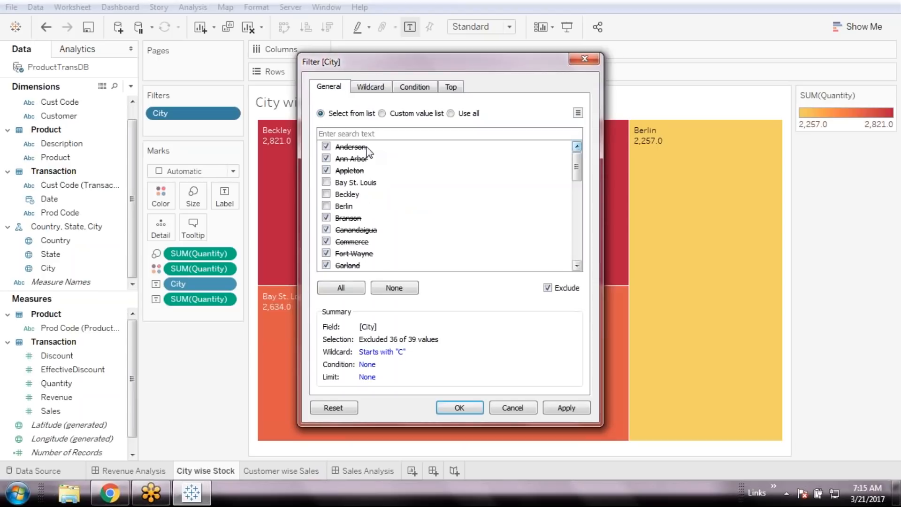
{"action": "left_click", "coordinate": [452, 115]}
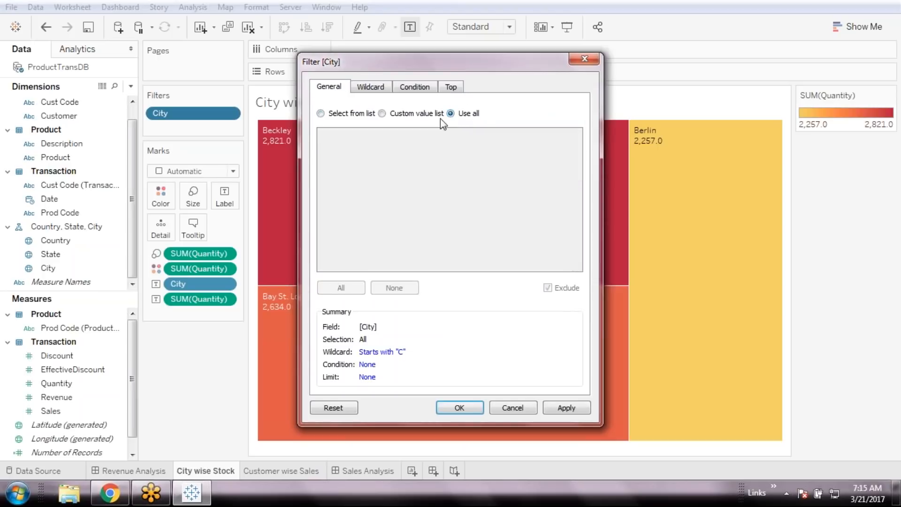
{"action": "left_click", "coordinate": [321, 113]}
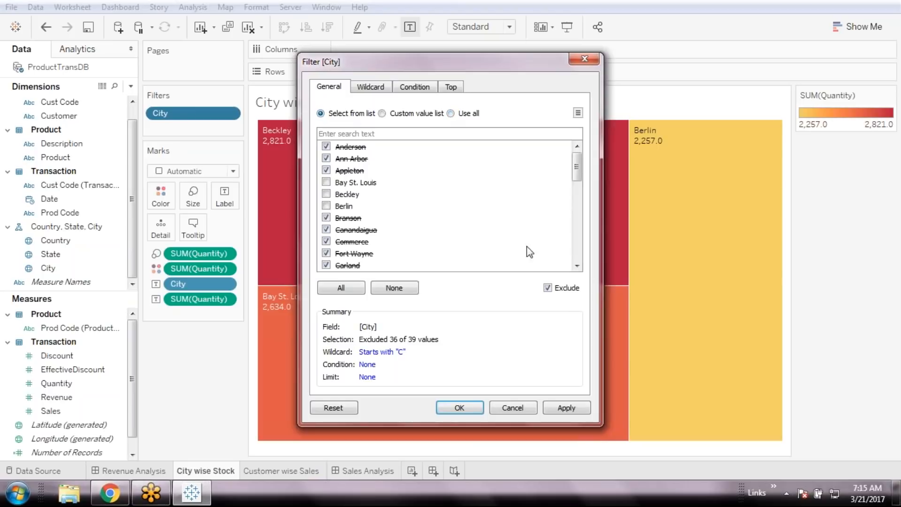
{"action": "left_click", "coordinate": [548, 288]}
{"action": "left_click", "coordinate": [348, 288]}
{"action": "left_click", "coordinate": [378, 88]}
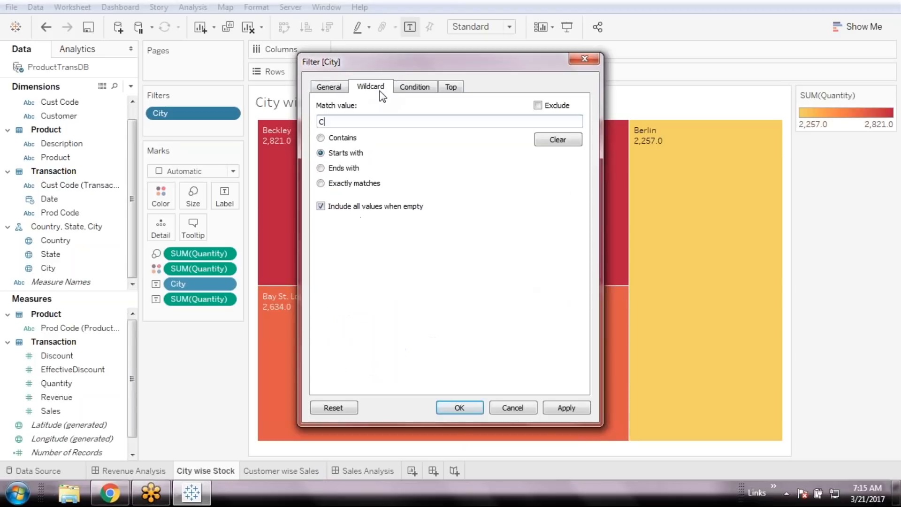
{"action": "left_click", "coordinate": [560, 405]}
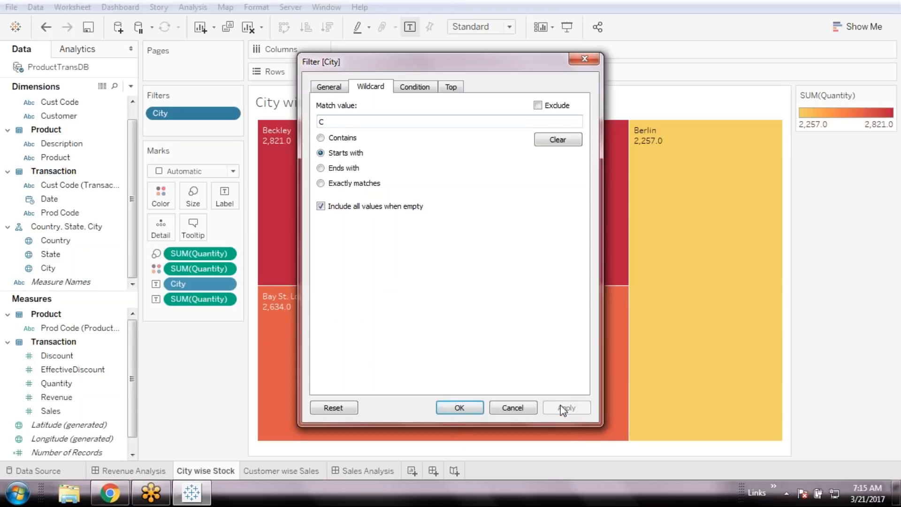
{"action": "left_click", "coordinate": [452, 413]}
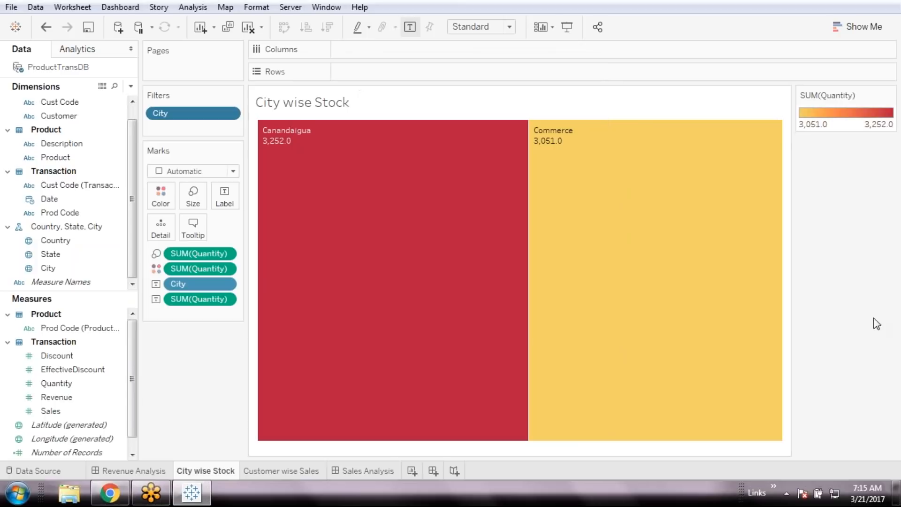
Change the City filter's wildcard to match cities that start with "A".
{"action": "right_click", "coordinate": [184, 117]}
{"action": "left_click", "coordinate": [220, 122]}
{"action": "scroll", "coordinate": [422, 200], "scroll_direction": "down", "scroll_amount": 5}
{"action": "scroll", "coordinate": [425, 206], "scroll_direction": "up", "scroll_amount": 1}
{"action": "scroll", "coordinate": [413, 207], "scroll_direction": "up", "scroll_amount": 1}
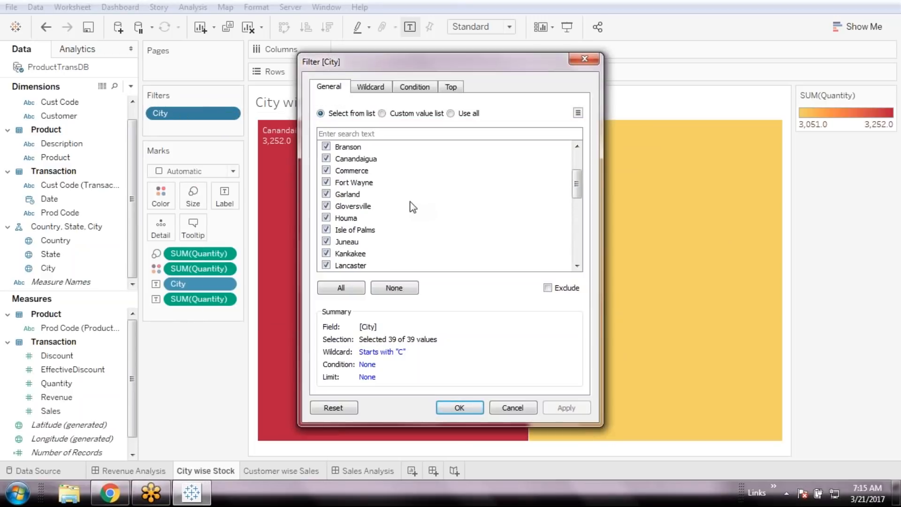
{"action": "scroll", "coordinate": [406, 211], "scroll_direction": "up", "scroll_amount": 2}
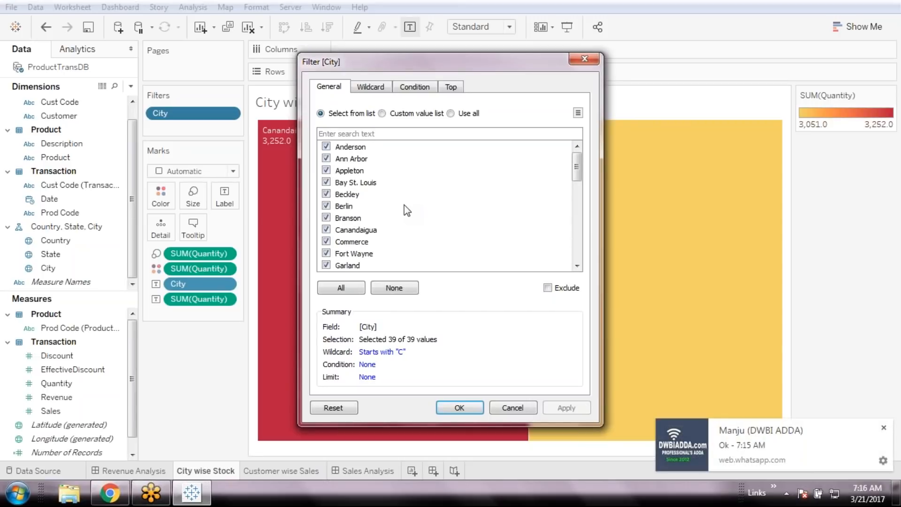
{"action": "left_click", "coordinate": [884, 428]}
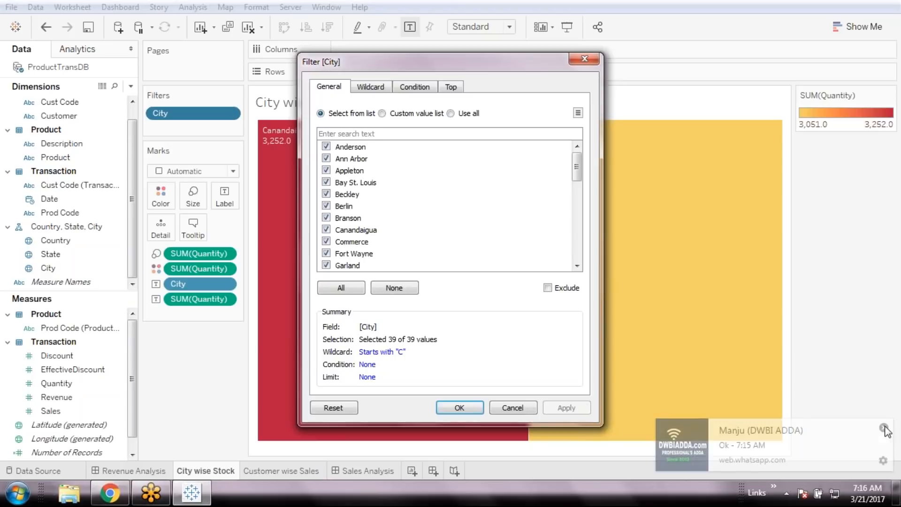
{"action": "left_click", "coordinate": [370, 87]}
{"action": "key", "text": "BackSpace"}
{"action": "type", "text": "A"}
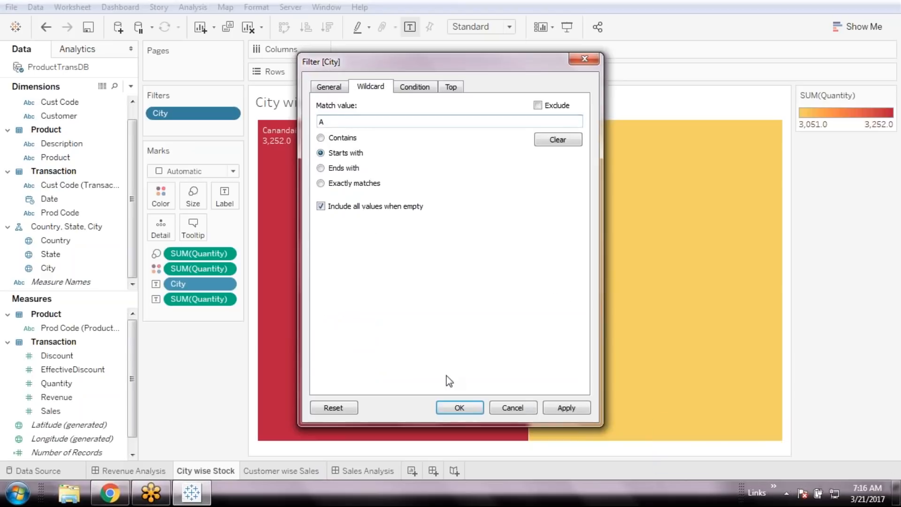
{"action": "left_click", "coordinate": [459, 408]}
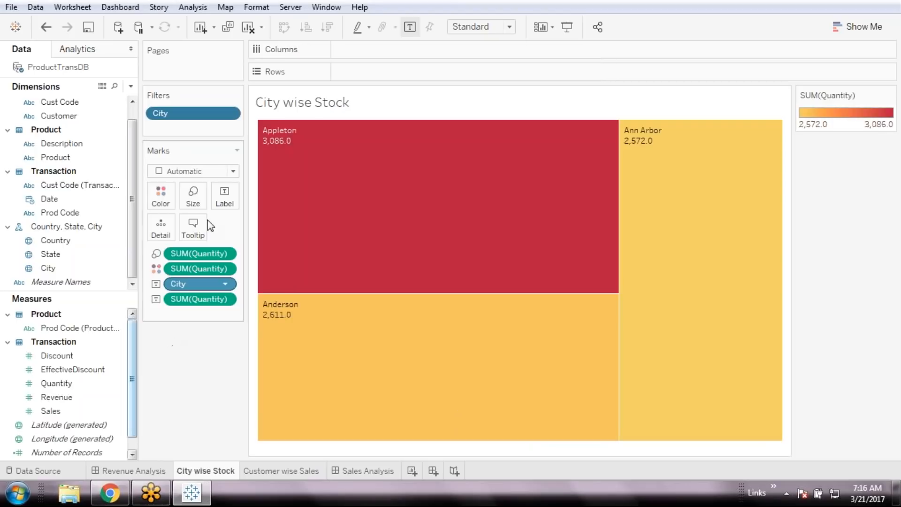
Remove the City filter from the City wise Stock sheet.
{"action": "mouse_move", "coordinate": [600, 386]}
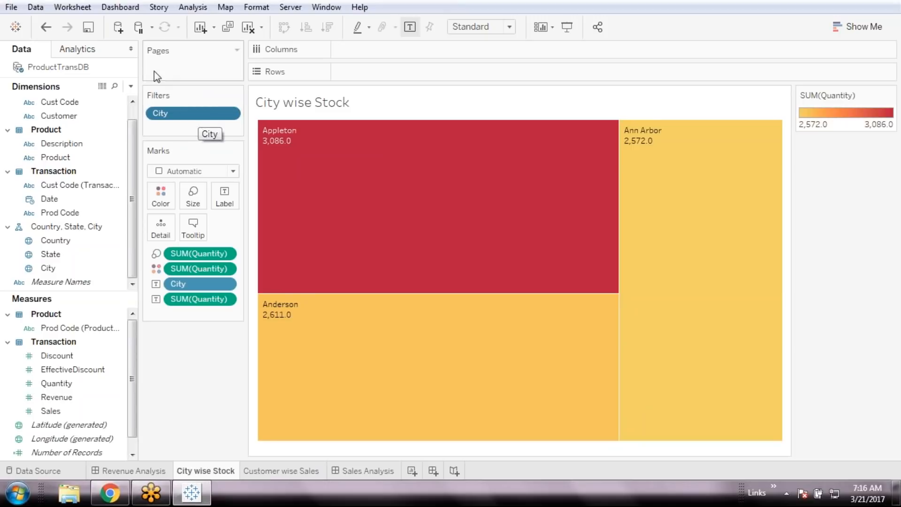
{"action": "left_click", "coordinate": [231, 116]}
{"action": "left_click", "coordinate": [190, 321]}
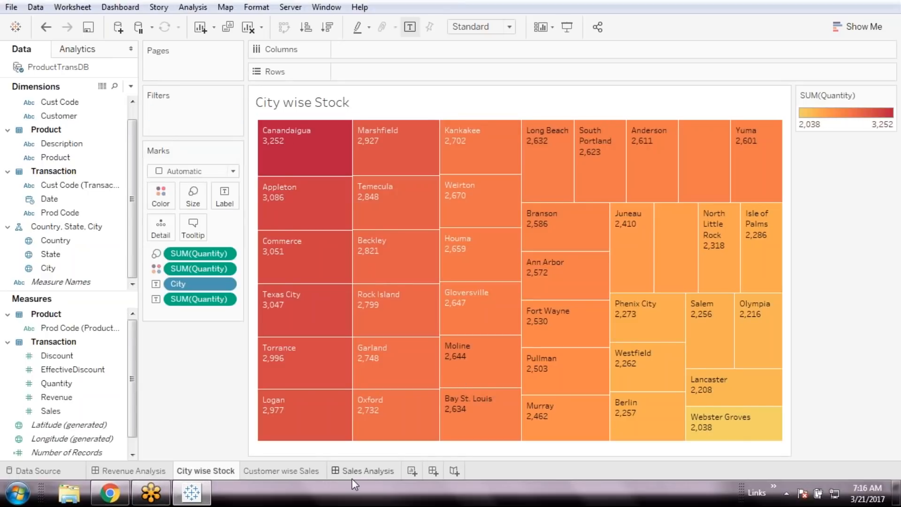
Look at the blank Sales Analysis dashboard and the chart types available for the City wise Stock sheet.
{"action": "left_click", "coordinate": [370, 469]}
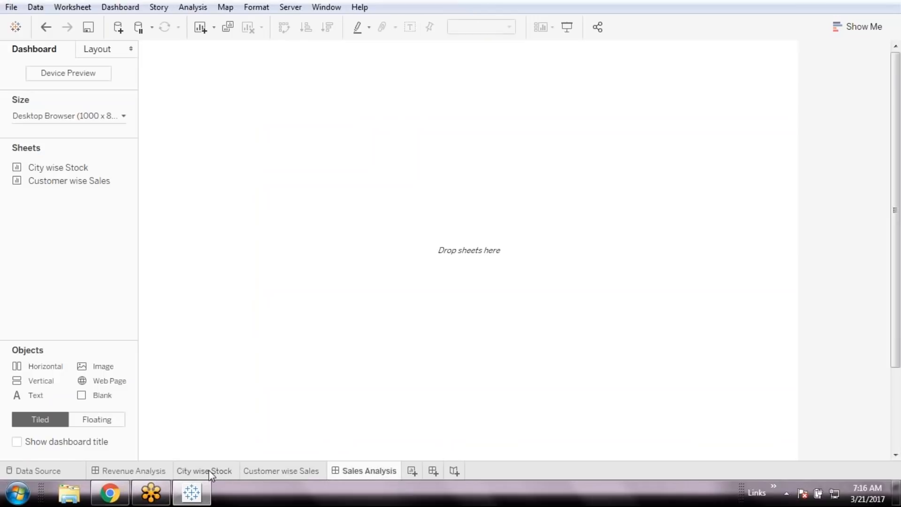
{"action": "left_click", "coordinate": [210, 473]}
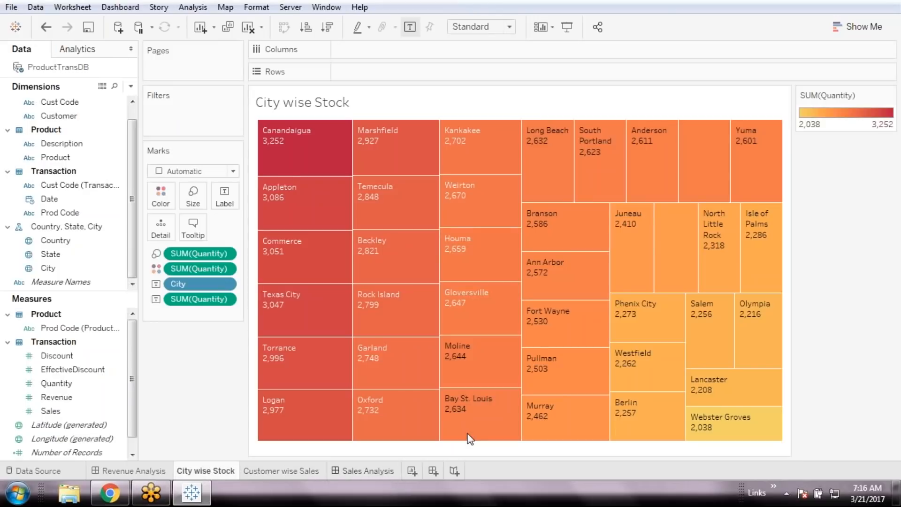
{"action": "left_click", "coordinate": [858, 27]}
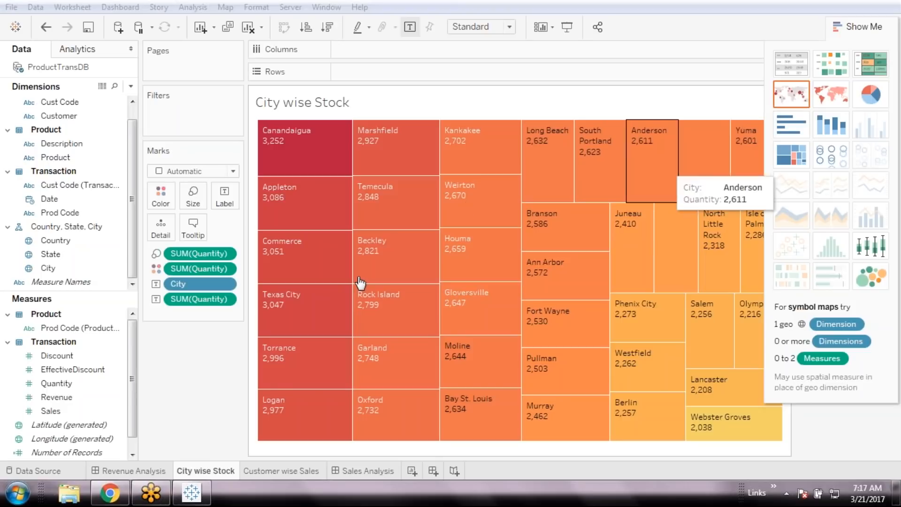
Create a new worksheet and add the Customer dimension to its rows.
{"action": "left_click", "coordinate": [413, 471]}
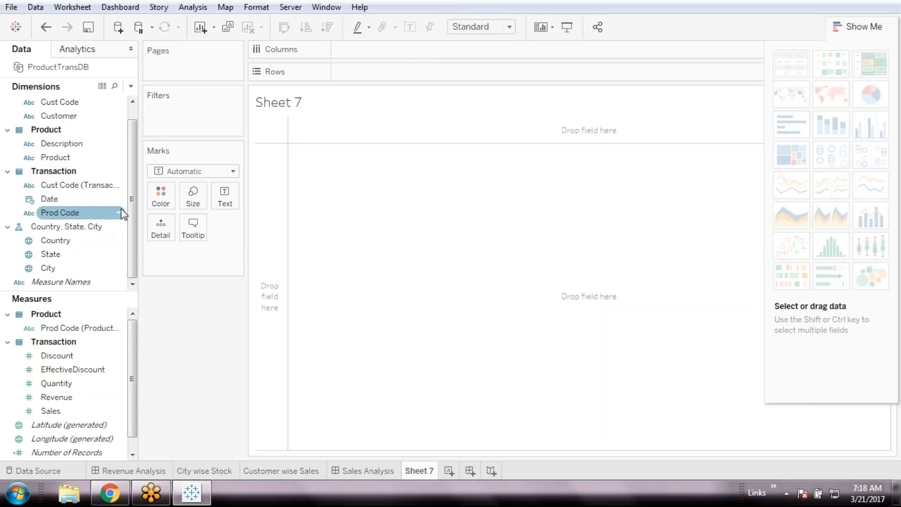
{"action": "scroll", "coordinate": [132, 207], "scroll_direction": "up", "scroll_amount": 1}
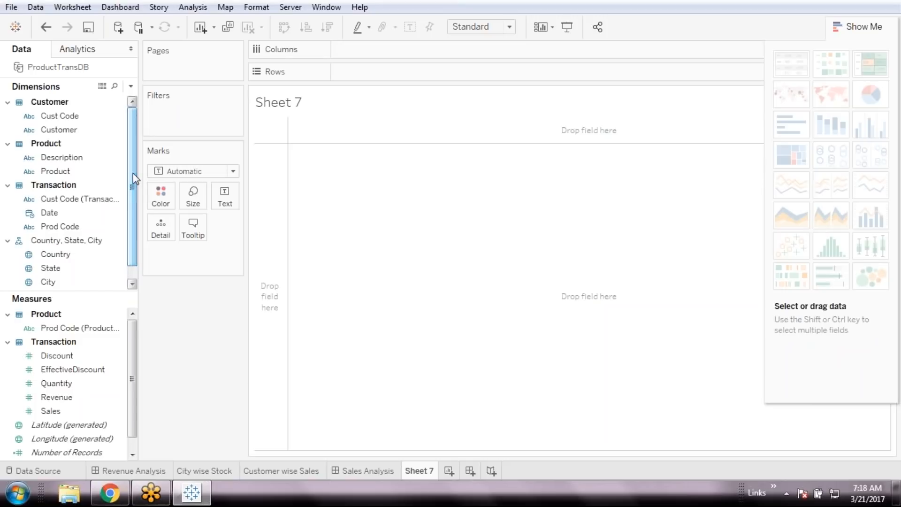
{"action": "left_click", "coordinate": [112, 328]}
{"action": "left_click", "coordinate": [62, 282]}
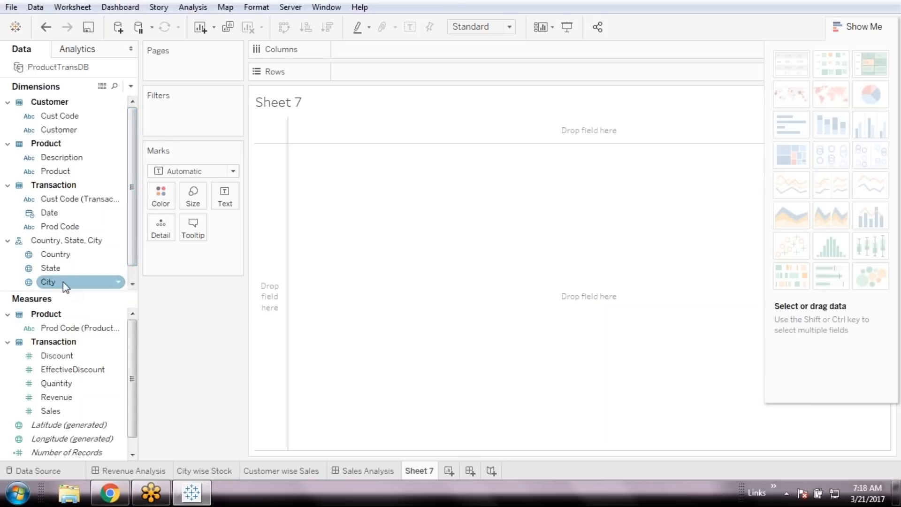
{"action": "left_click", "coordinate": [64, 268]}
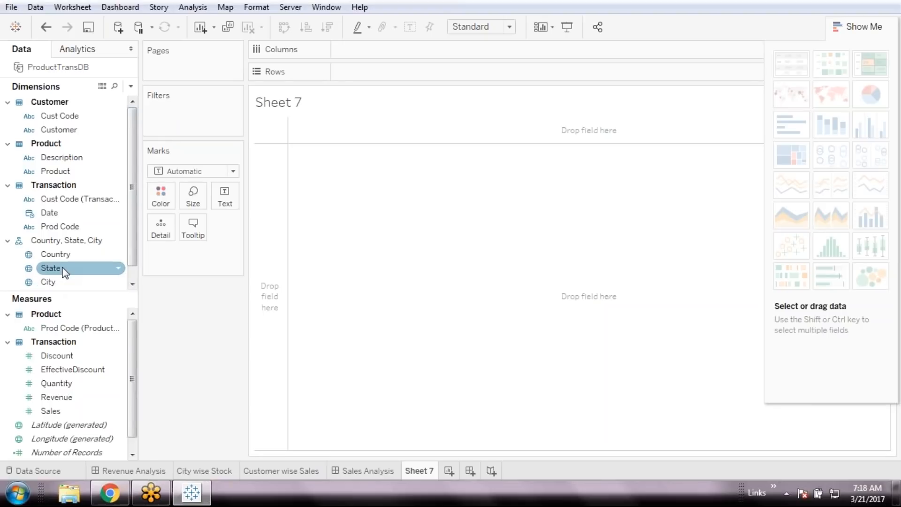
{"action": "left_click", "coordinate": [78, 130]}
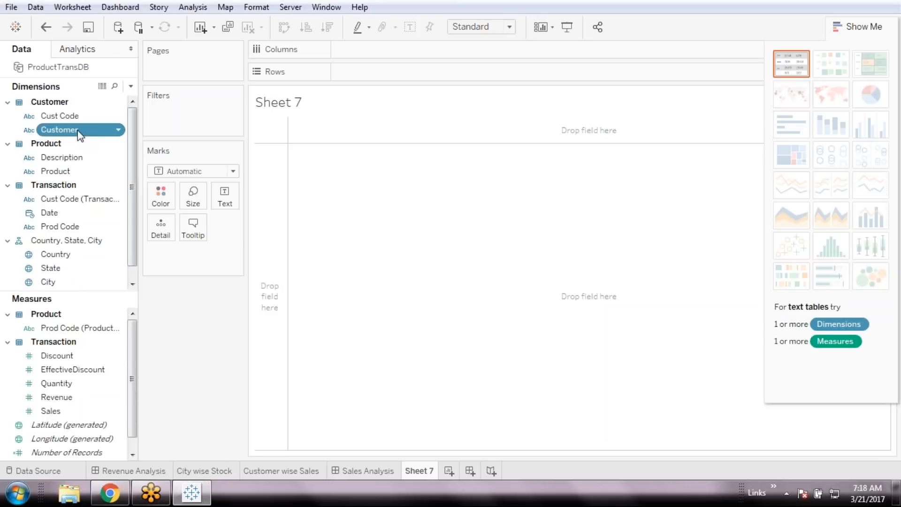
{"action": "double_click", "coordinate": [78, 131]}
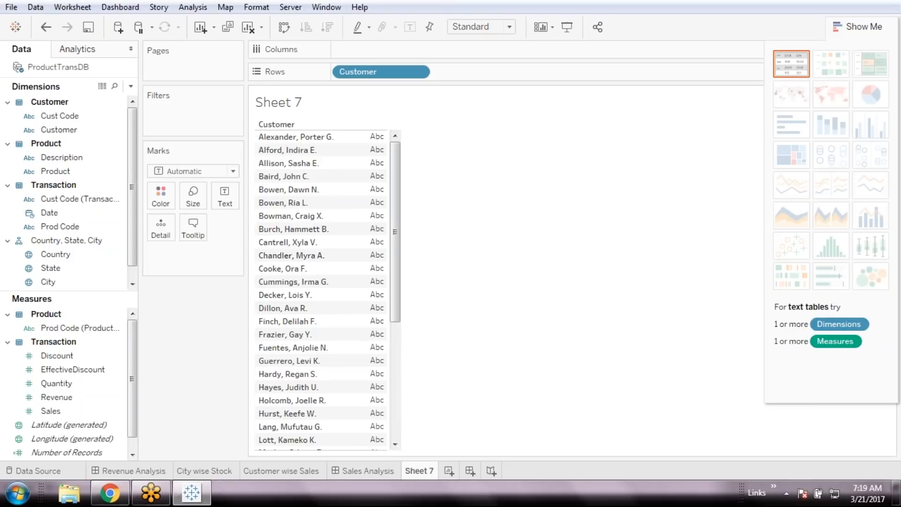
Add the Sales measure as horizontal bars and swap rows and columns so the customers run along the columns.
{"action": "left_click", "coordinate": [70, 386]}
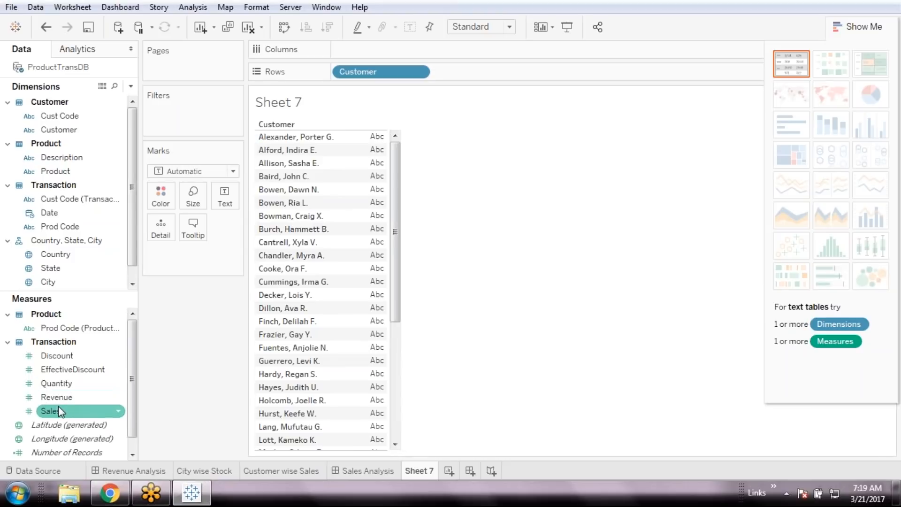
{"action": "double_click", "coordinate": [58, 407]}
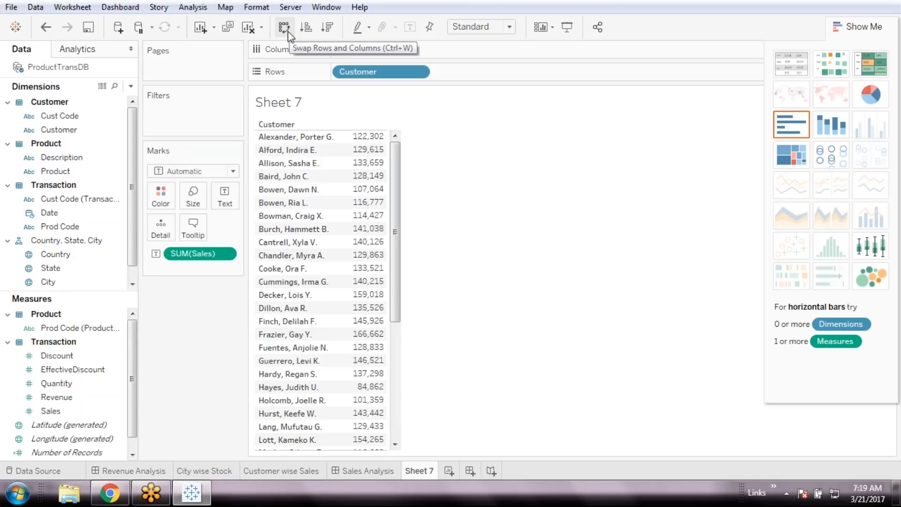
{"action": "left_click", "coordinate": [799, 131]}
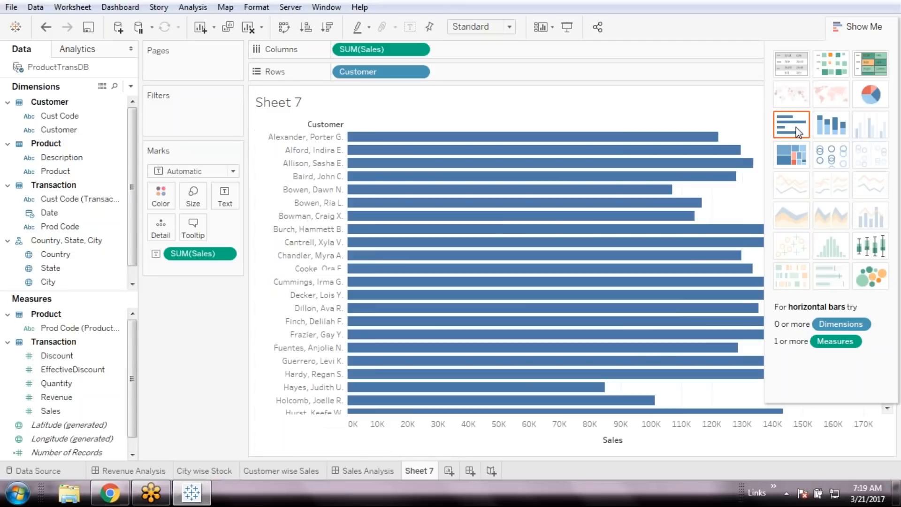
{"action": "left_click", "coordinate": [284, 28]}
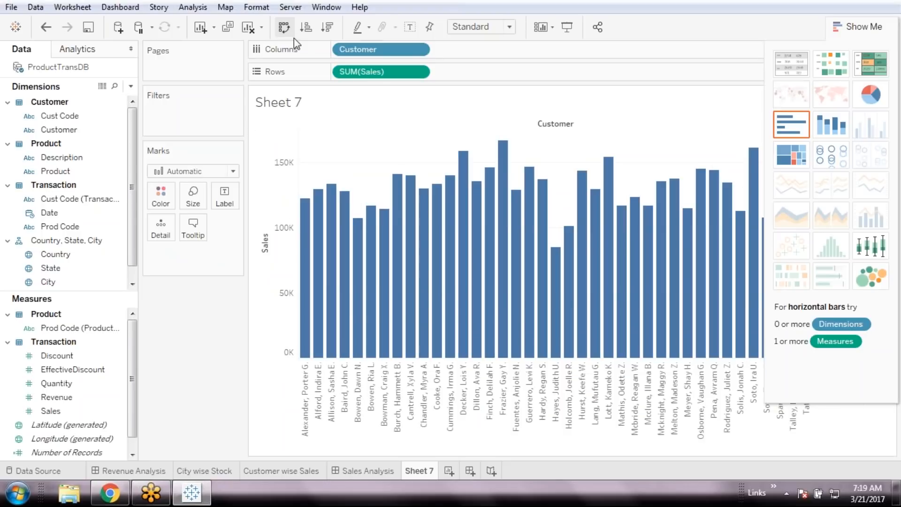
{"action": "right_click", "coordinate": [264, 272]}
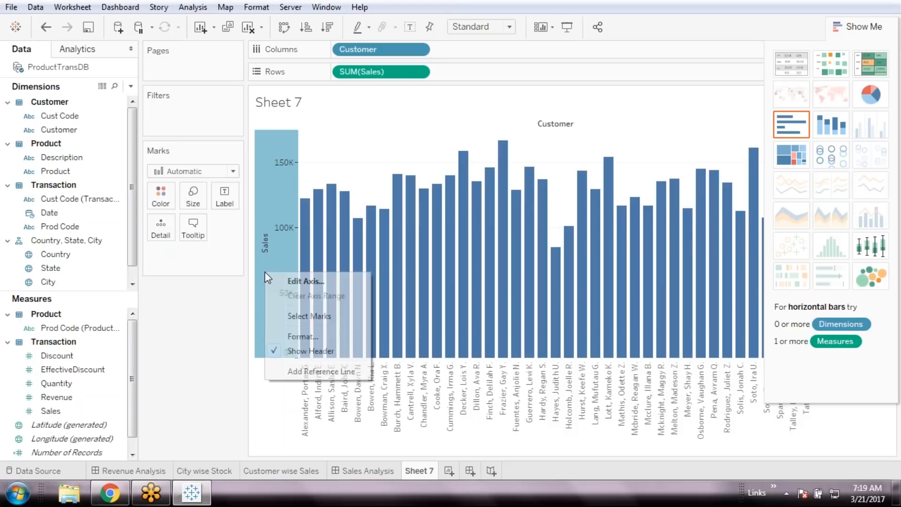
{"action": "left_click", "coordinate": [308, 283]}
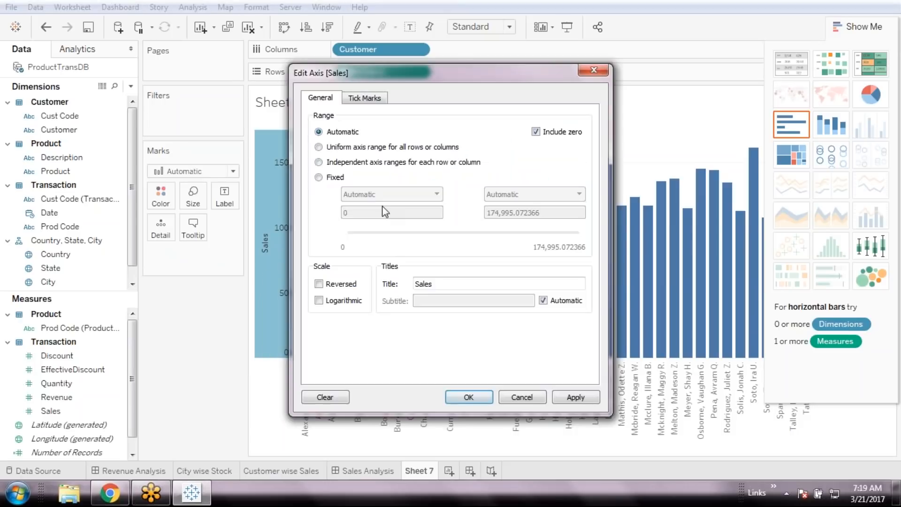
{"action": "key", "text": "Escape"}
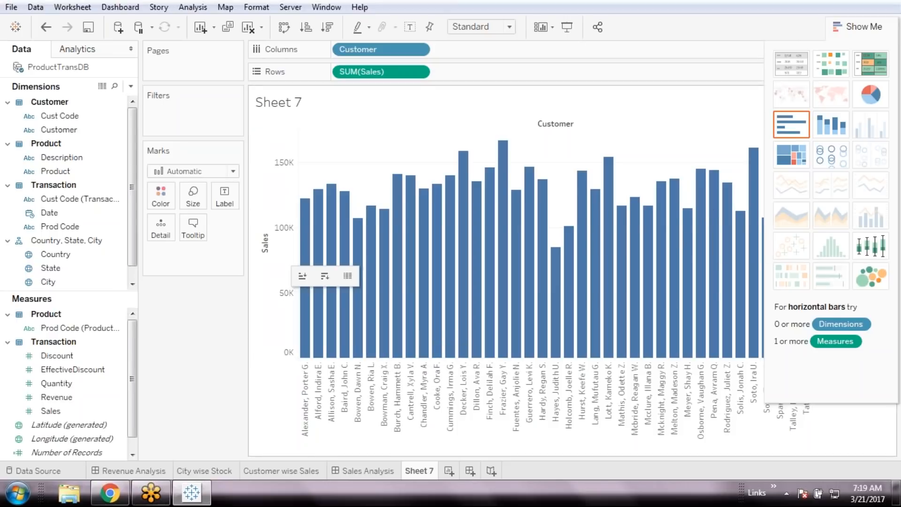
Try the circle views chart type for sales by customer.
{"action": "left_click", "coordinate": [831, 162]}
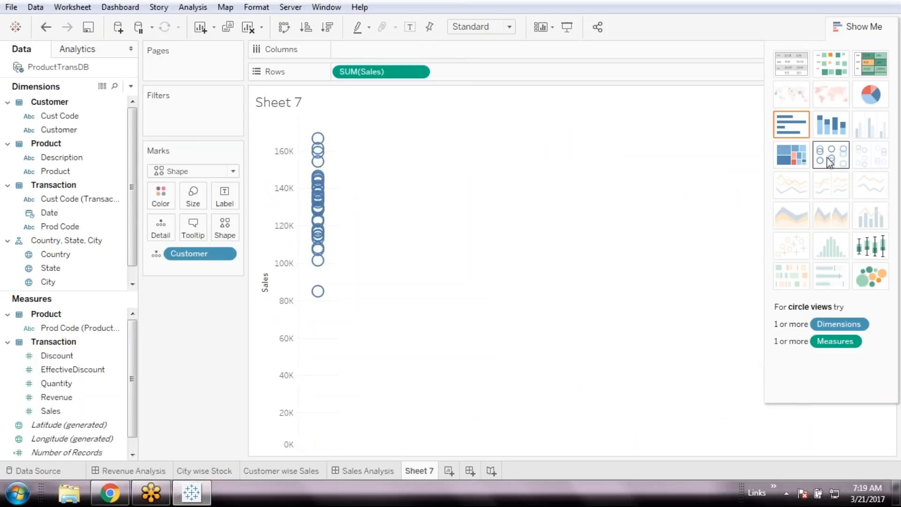
{"action": "left_click", "coordinate": [830, 162]}
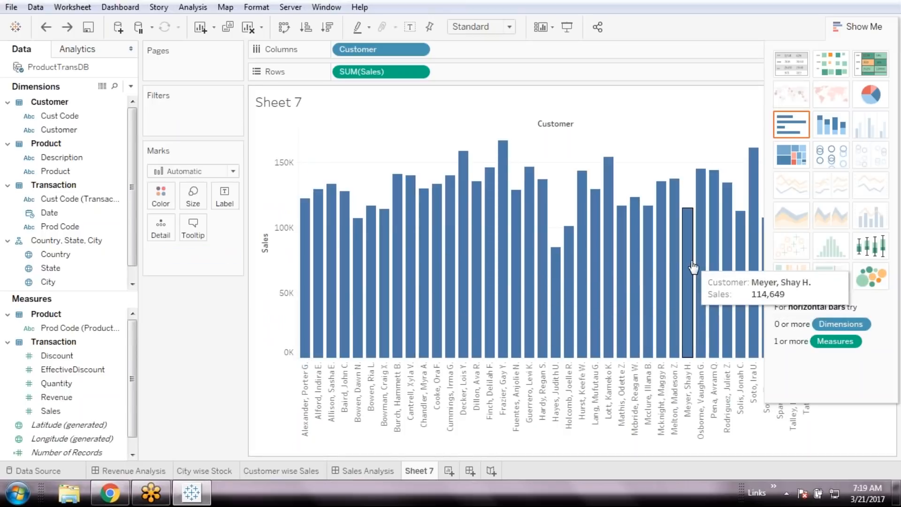
Add the Product dimension to the view and change the customer sales chart to circle views.
{"action": "left_click", "coordinate": [68, 177]}
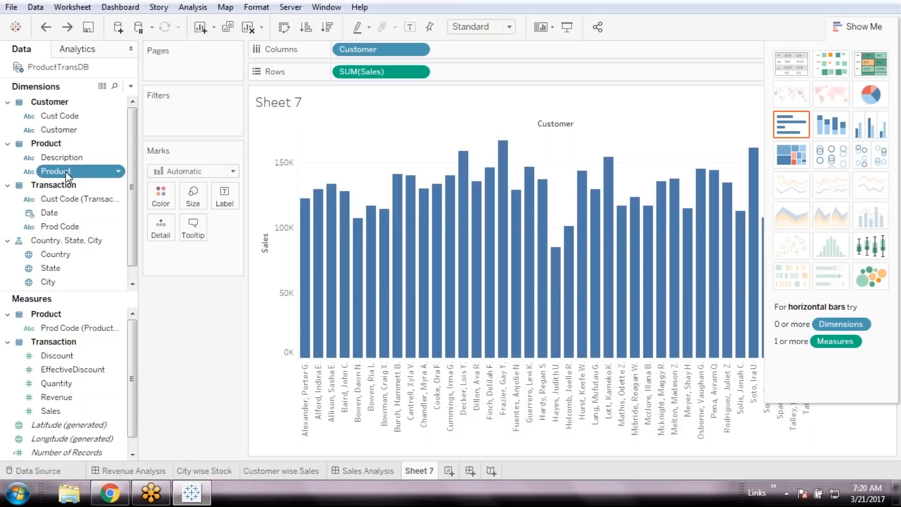
{"action": "double_click", "coordinate": [66, 173]}
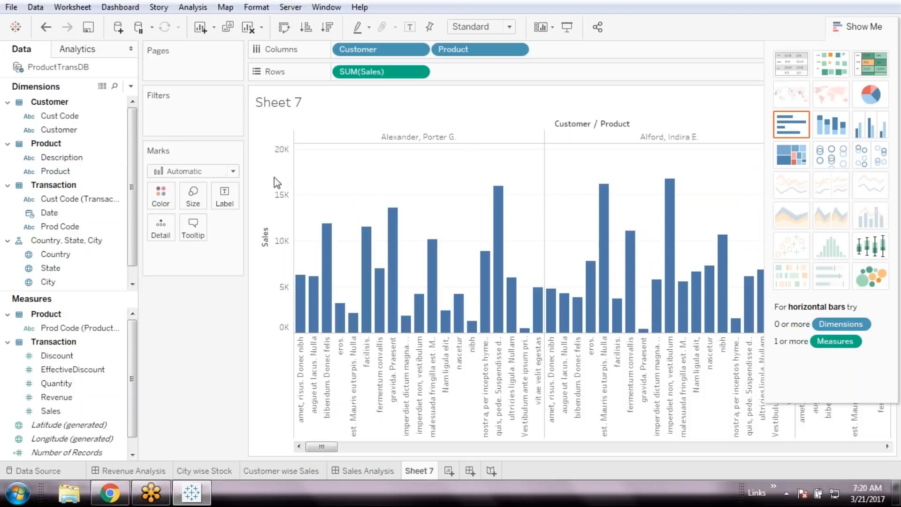
{"action": "mouse_move", "coordinate": [680, 312]}
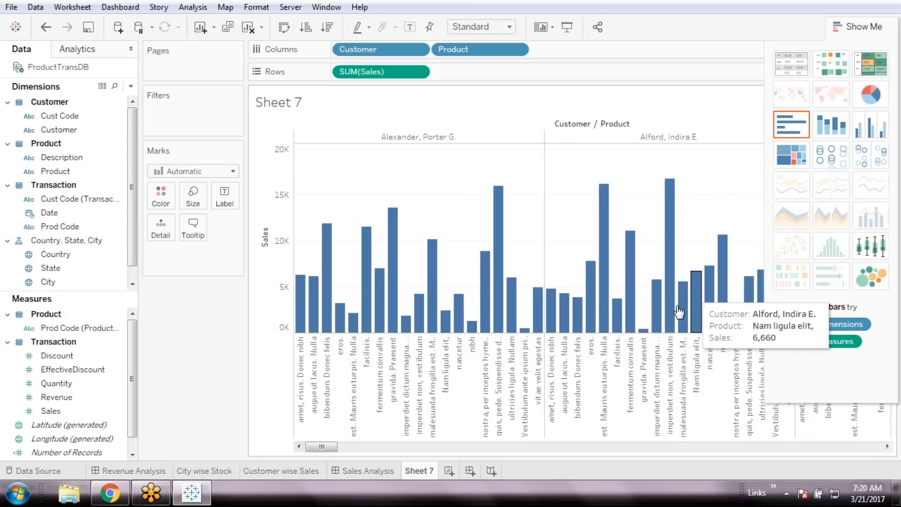
{"action": "mouse_move", "coordinate": [400, 228]}
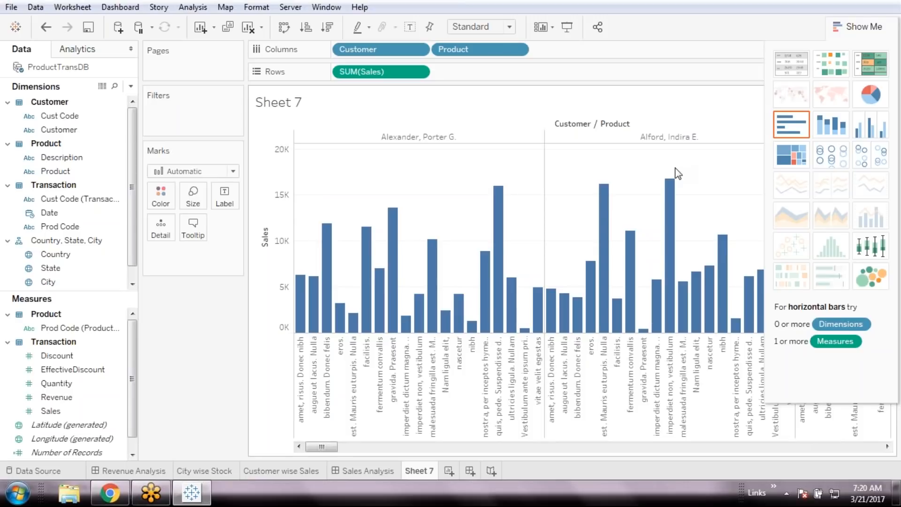
{"action": "mouse_move", "coordinate": [674, 179]}
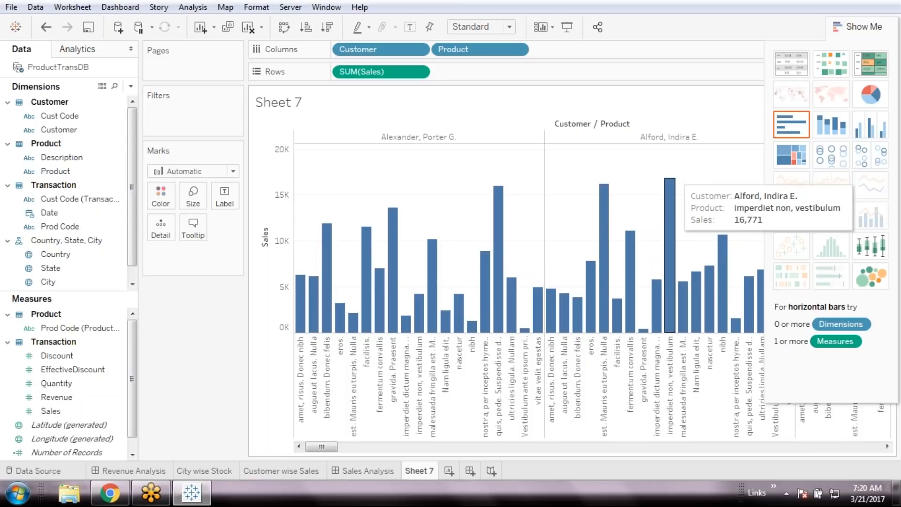
{"action": "left_click", "coordinate": [828, 160]}
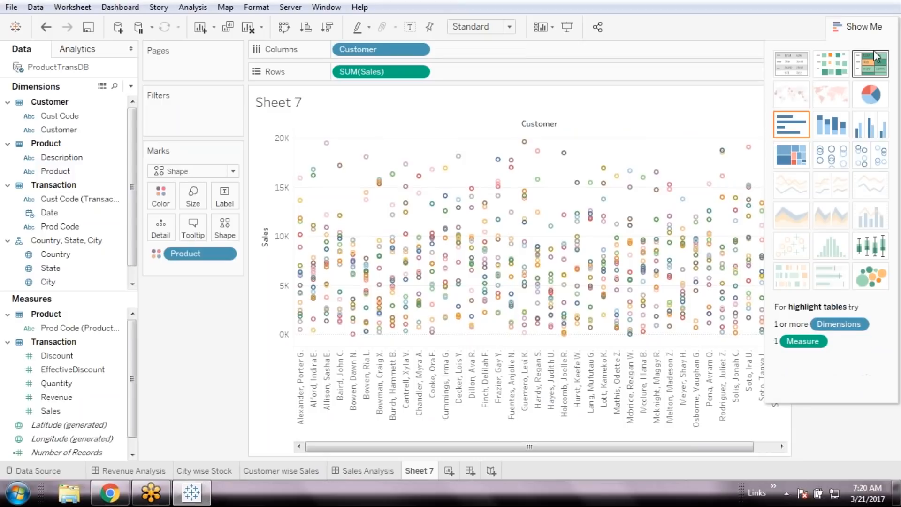
{"action": "left_click", "coordinate": [857, 27]}
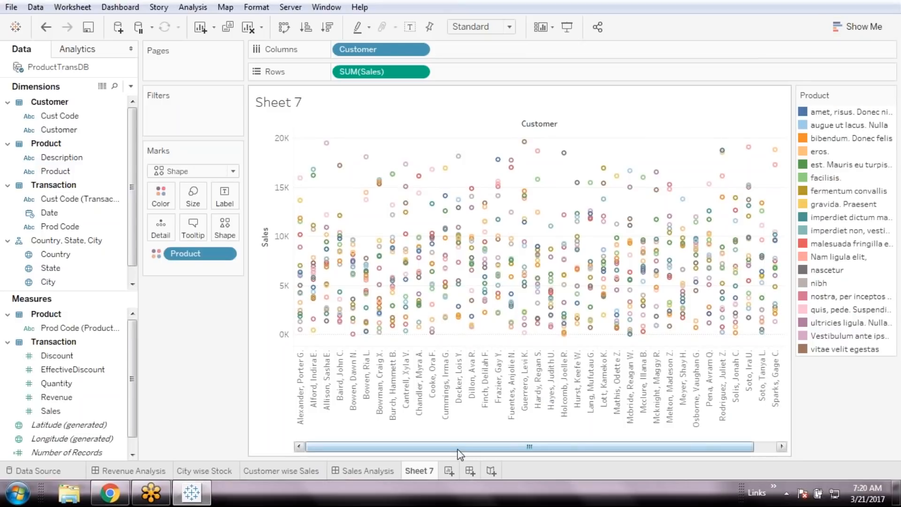
Highlight individual customers in the circle chart and examine the sales of each of their products.
{"action": "mouse_move", "coordinate": [458, 450]}
{"action": "left_mouse_down"}
{"action": "mouse_move", "coordinate": [676, 448]}
{"action": "mouse_move", "coordinate": [444, 447]}
{"action": "left_mouse_up"}
{"action": "left_click", "coordinate": [303, 390]}
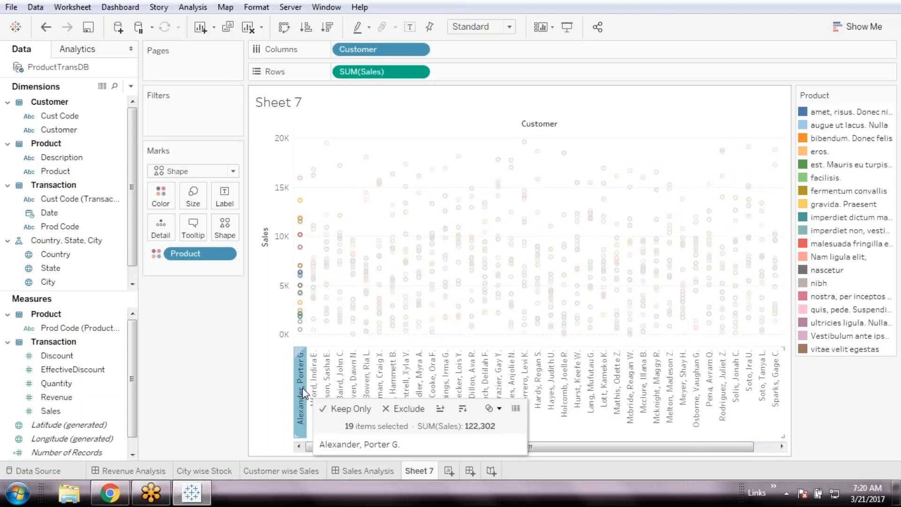
{"action": "mouse_move", "coordinate": [300, 324]}
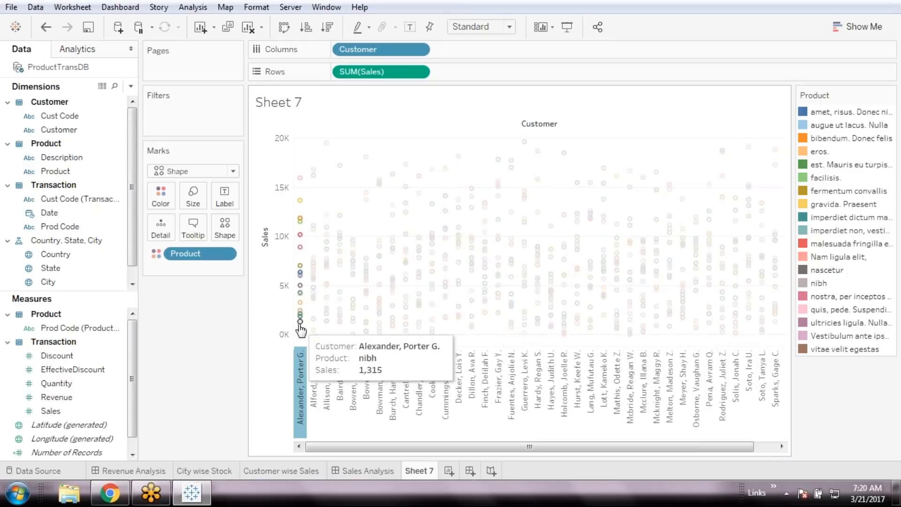
{"action": "mouse_move", "coordinate": [301, 218]}
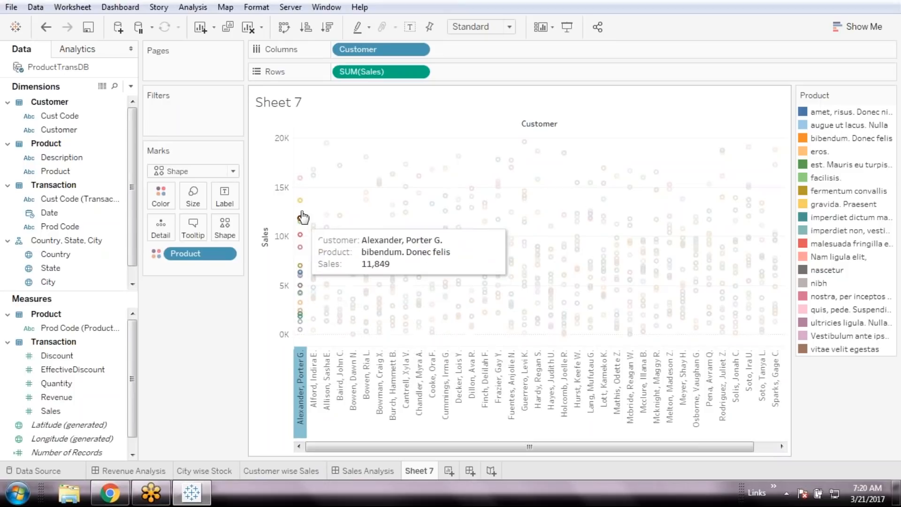
{"action": "left_click", "coordinate": [303, 392]}
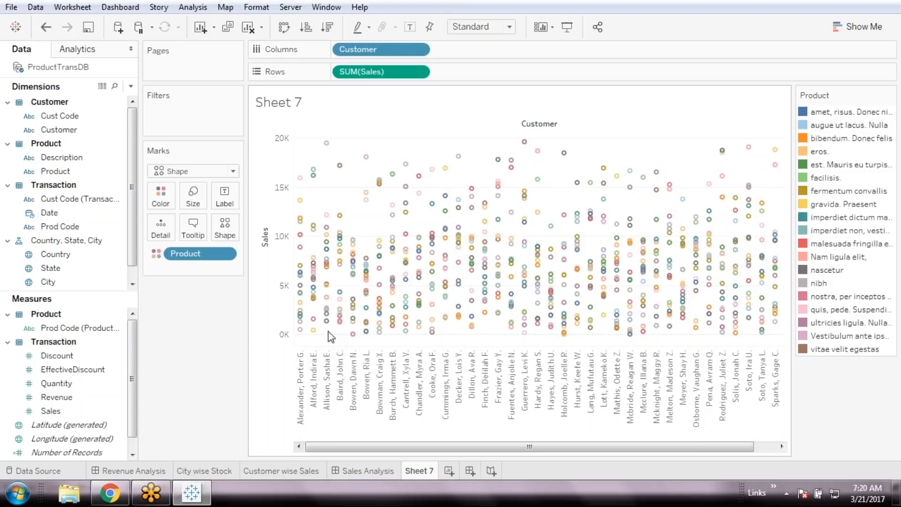
{"action": "mouse_move", "coordinate": [335, 272]}
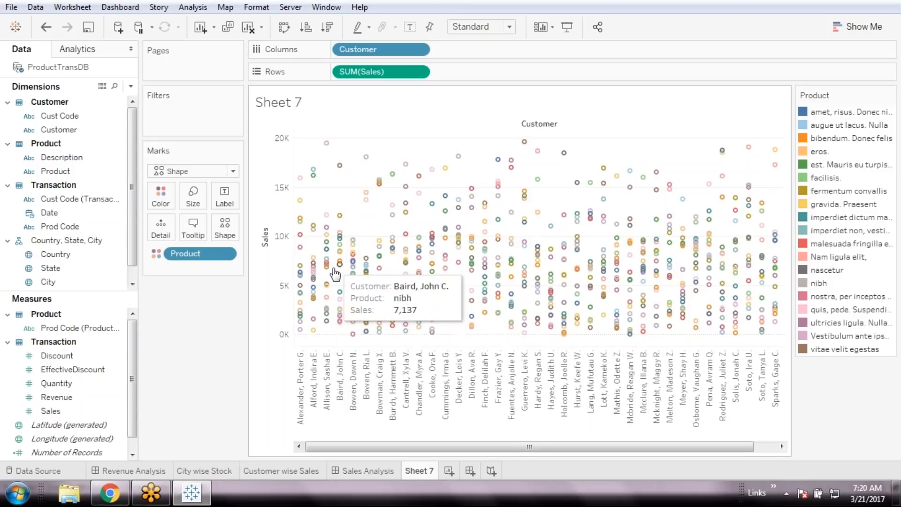
{"action": "left_click", "coordinate": [327, 390]}
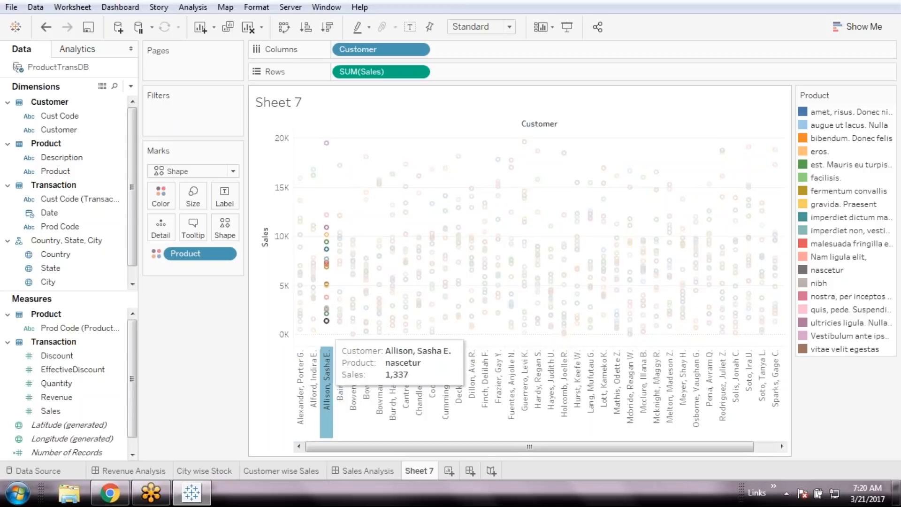
{"action": "mouse_move", "coordinate": [327, 149]}
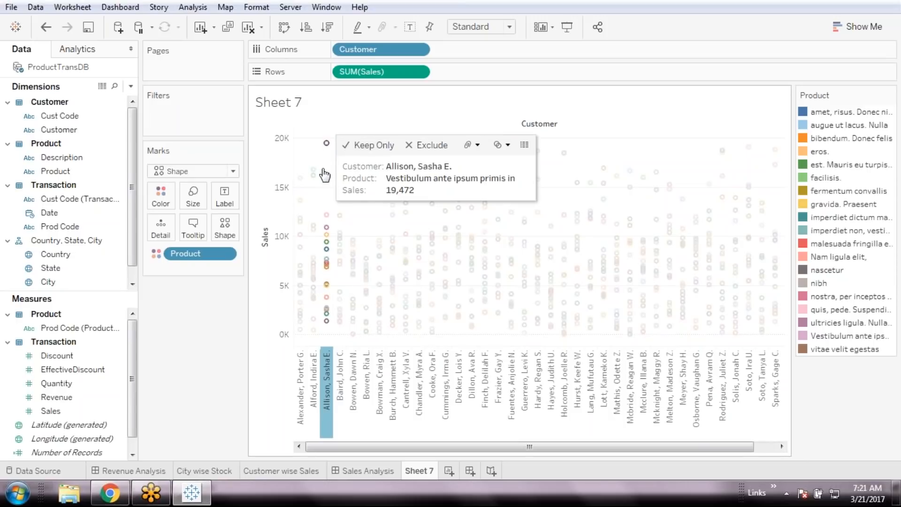
{"action": "left_click", "coordinate": [328, 368]}
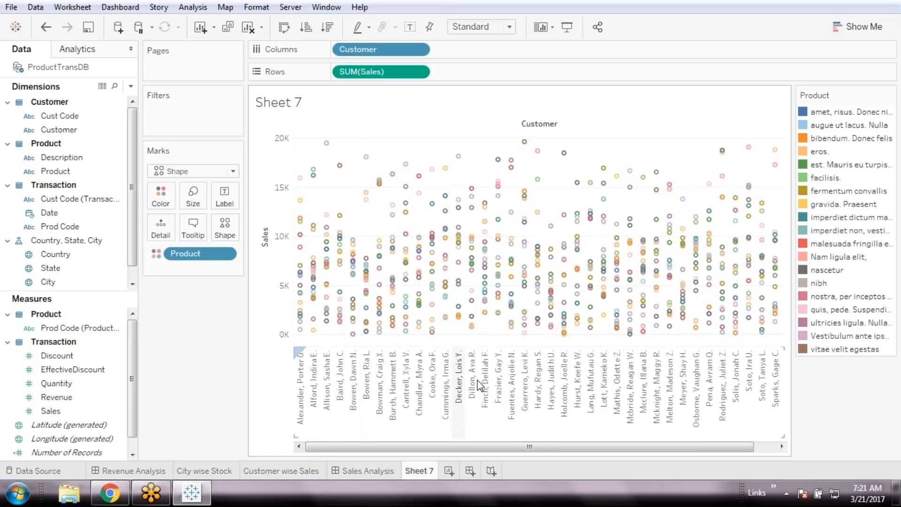
Enlarge the circle marks and scale their size by the Sales measure.
{"action": "left_click", "coordinate": [197, 206]}
{"action": "left_click_drag", "start_coordinate": [206, 228], "coordinate": [231, 234]}
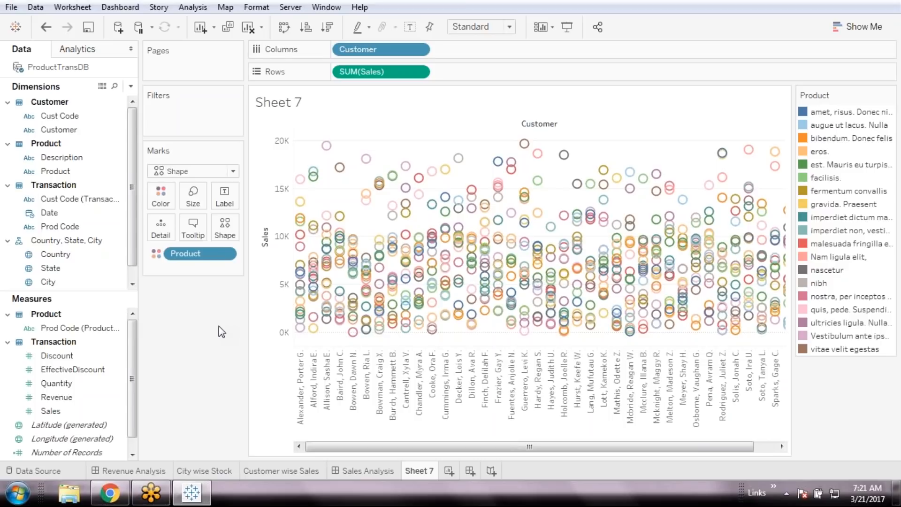
{"action": "left_click", "coordinate": [55, 414]}
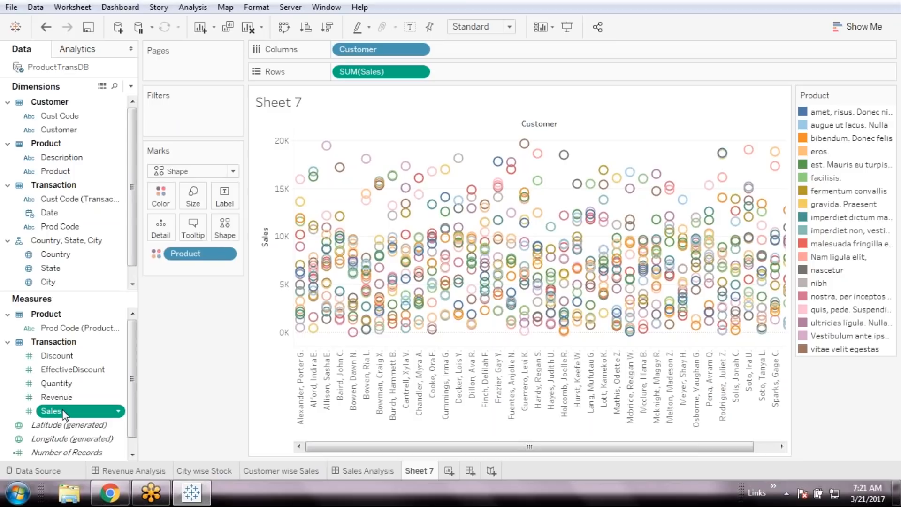
{"action": "left_click_drag", "start_coordinate": [64, 415], "coordinate": [196, 197]}
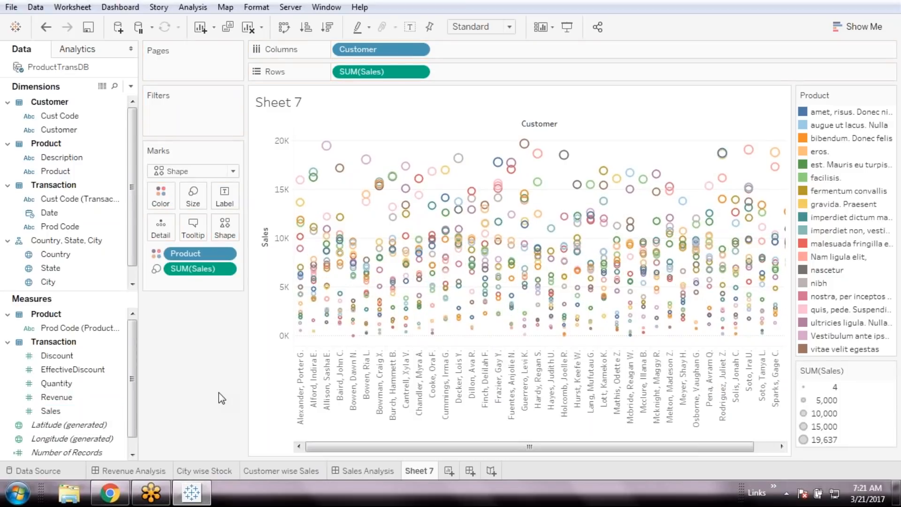
{"action": "right_click", "coordinate": [236, 374]}
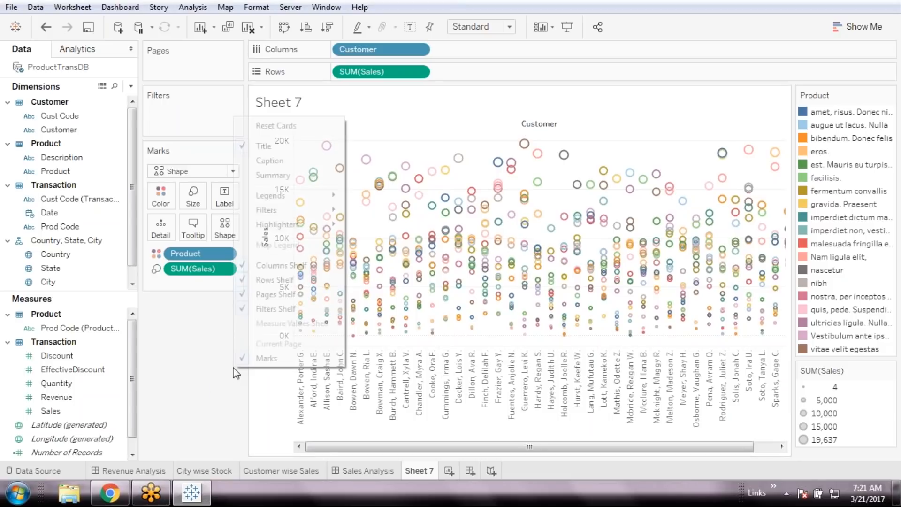
{"action": "left_click", "coordinate": [201, 382]}
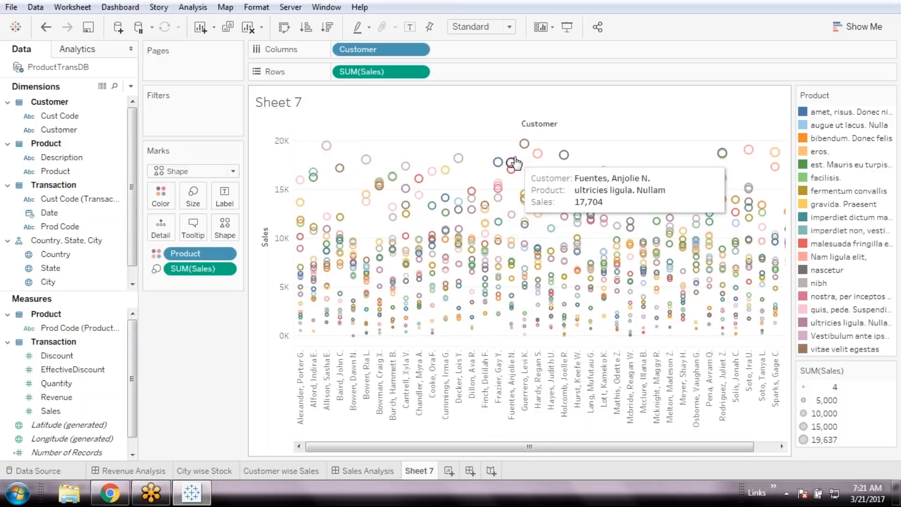
Try coloring the circle marks by the Sales measure, and restore the coloring by Product with marks sized by Sales.
{"action": "left_click", "coordinate": [67, 412]}
{"action": "left_click_drag", "start_coordinate": [67, 411], "coordinate": [161, 196]}
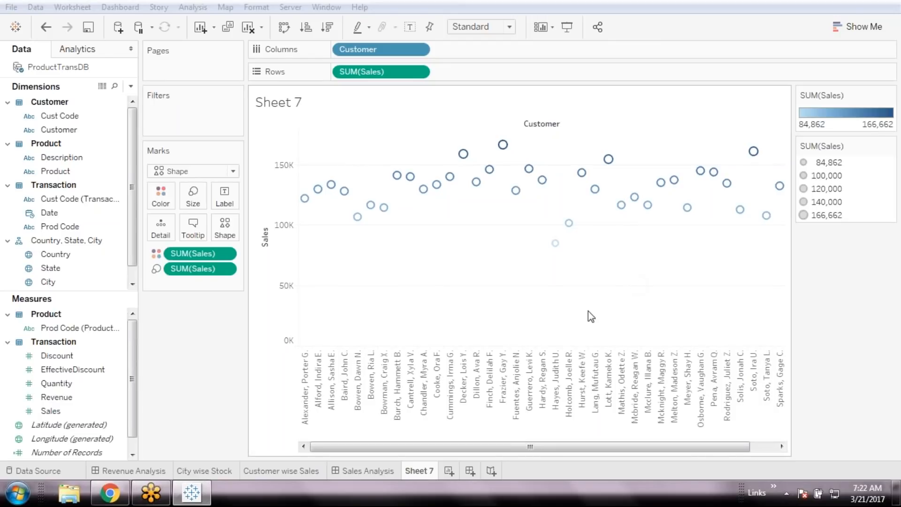
{"action": "left_click", "coordinate": [828, 316]}
{"action": "key", "text": "ctrl+z"}
{"action": "key", "text": "ctrl+z"}
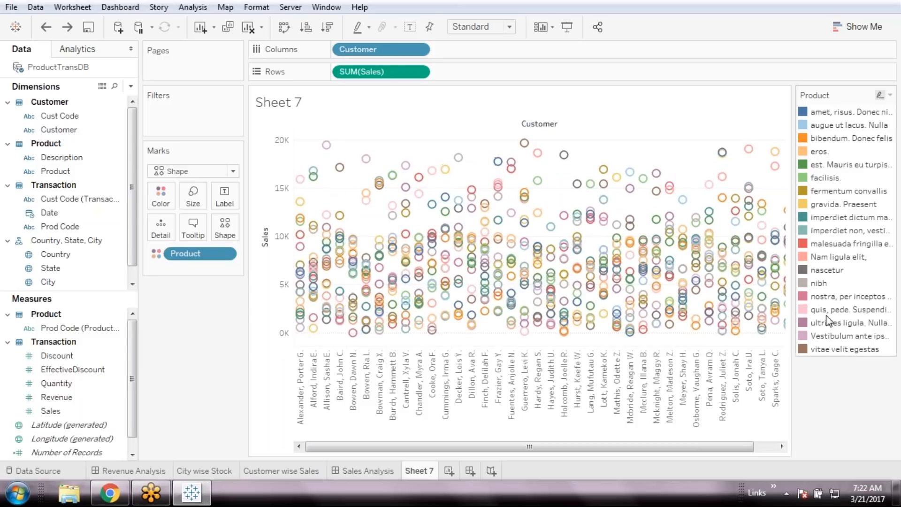
{"action": "key", "text": "ctrl+y"}
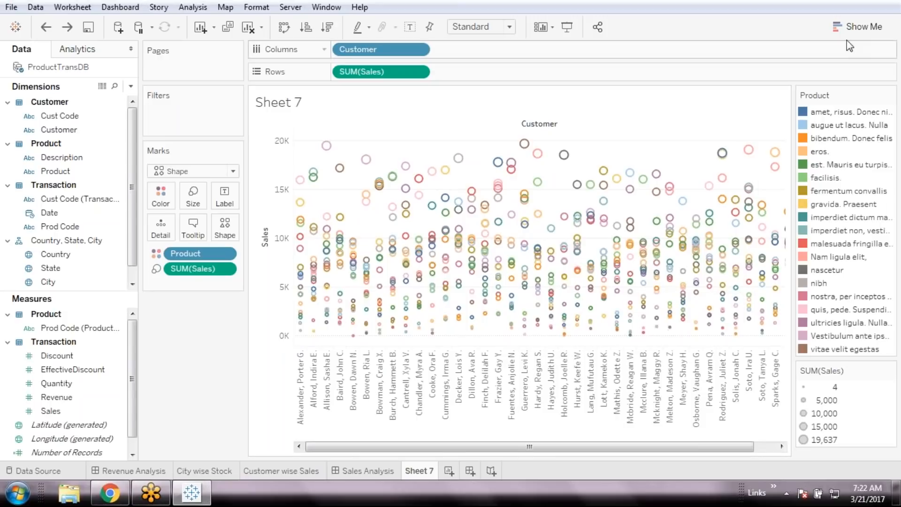
Try the Circle, Square and Shape mark types on the customer sales chart.
{"action": "left_click", "coordinate": [855, 28]}
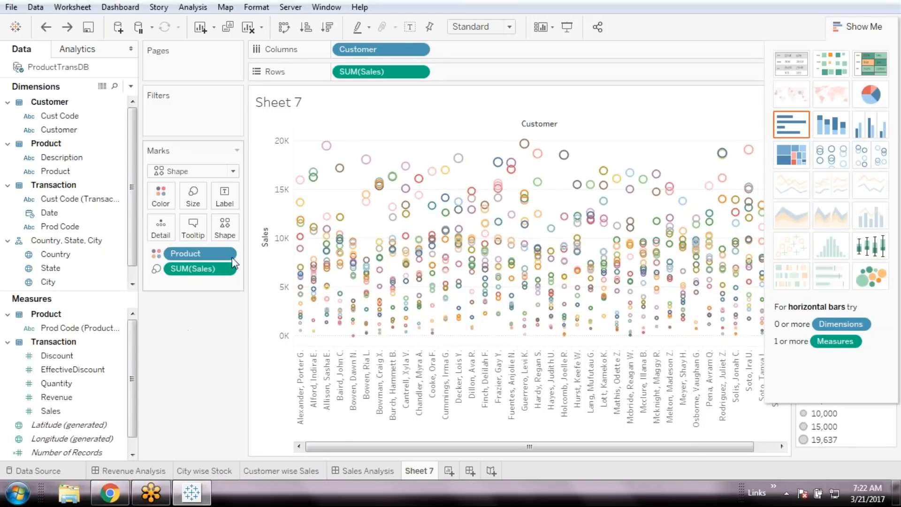
{"action": "left_click", "coordinate": [233, 170]}
{"action": "left_click", "coordinate": [187, 255]}
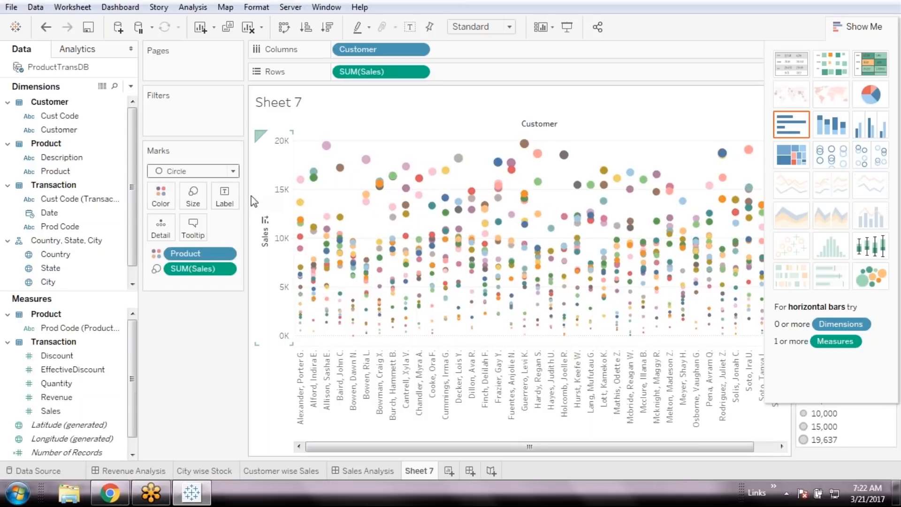
{"action": "left_click", "coordinate": [233, 171]}
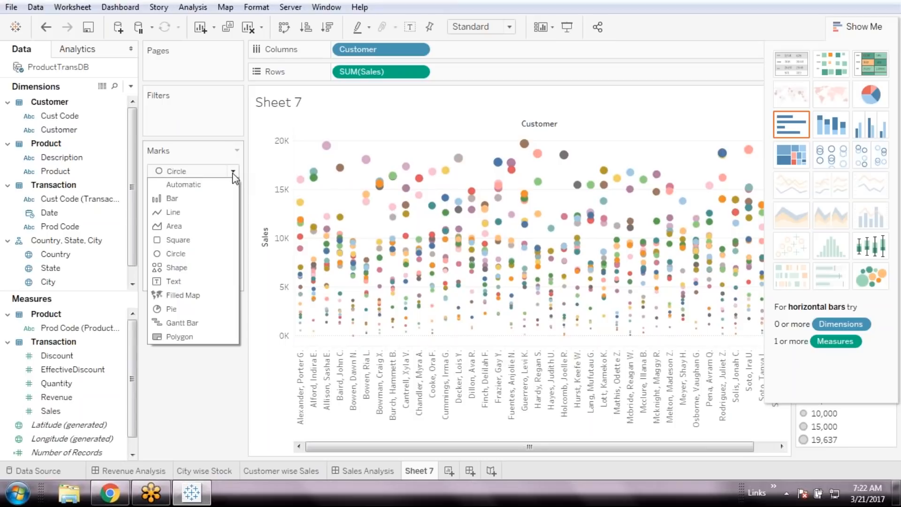
{"action": "left_click", "coordinate": [201, 240]}
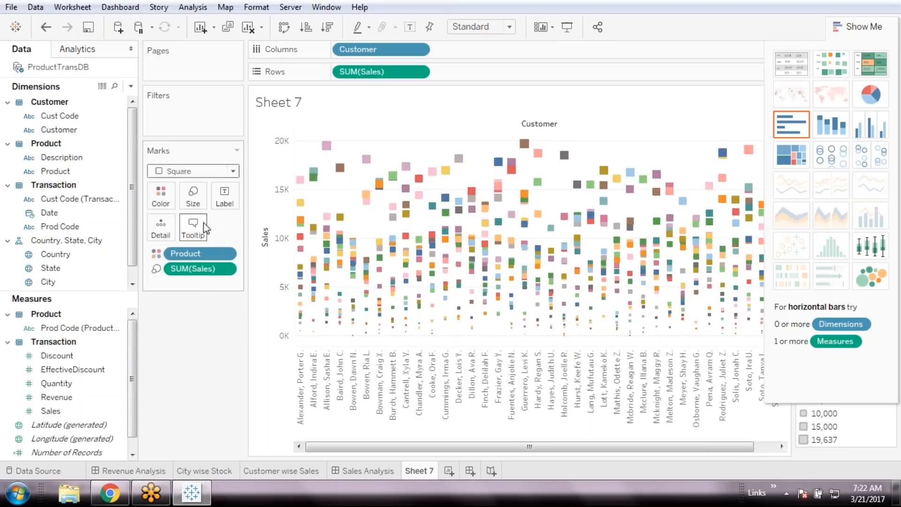
{"action": "left_click", "coordinate": [234, 170]}
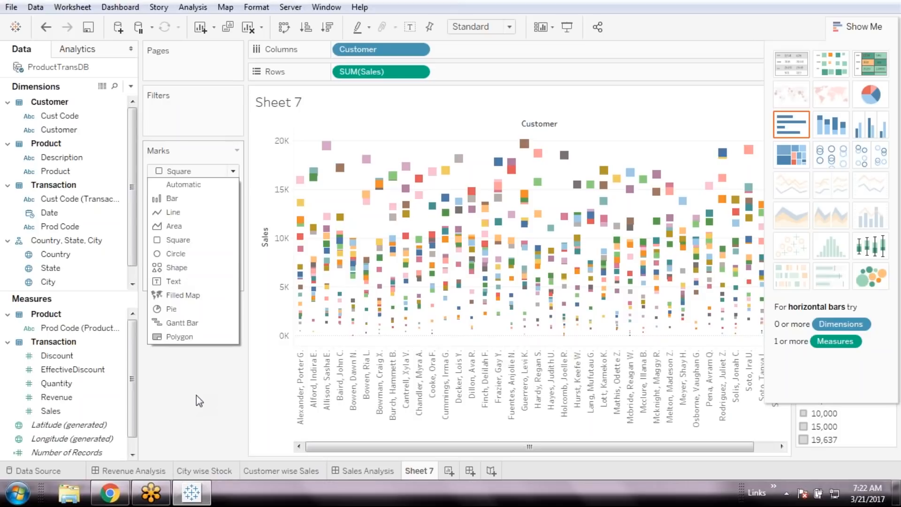
{"action": "left_click", "coordinate": [204, 267]}
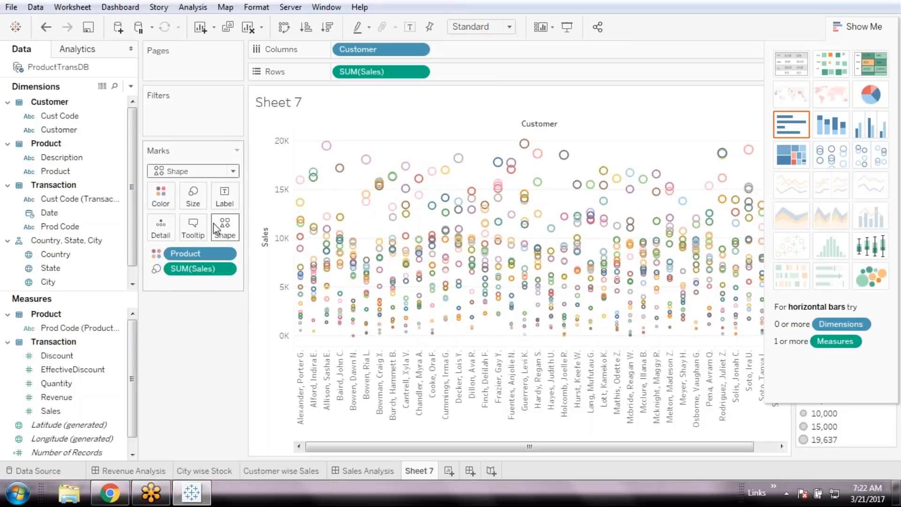
Set the mark type of the customer sales chart to Circle.
{"action": "left_click", "coordinate": [211, 172]}
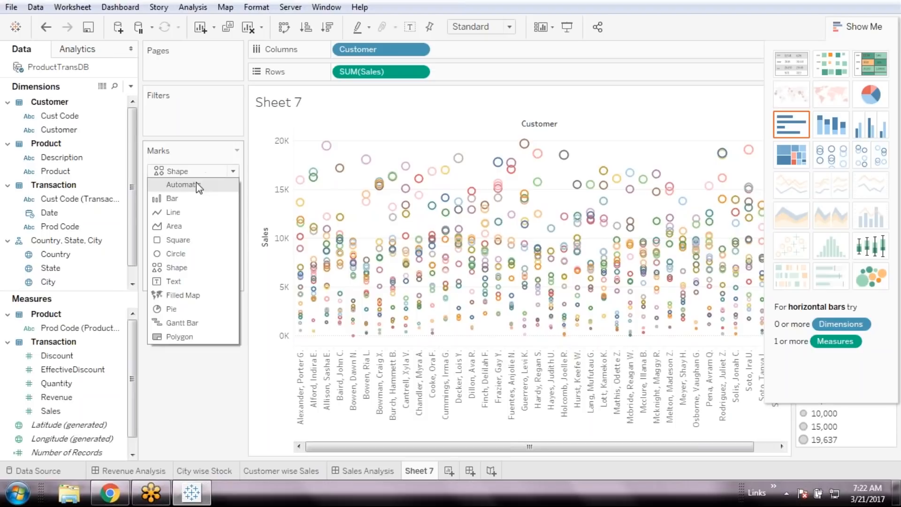
{"action": "left_click", "coordinate": [173, 254]}
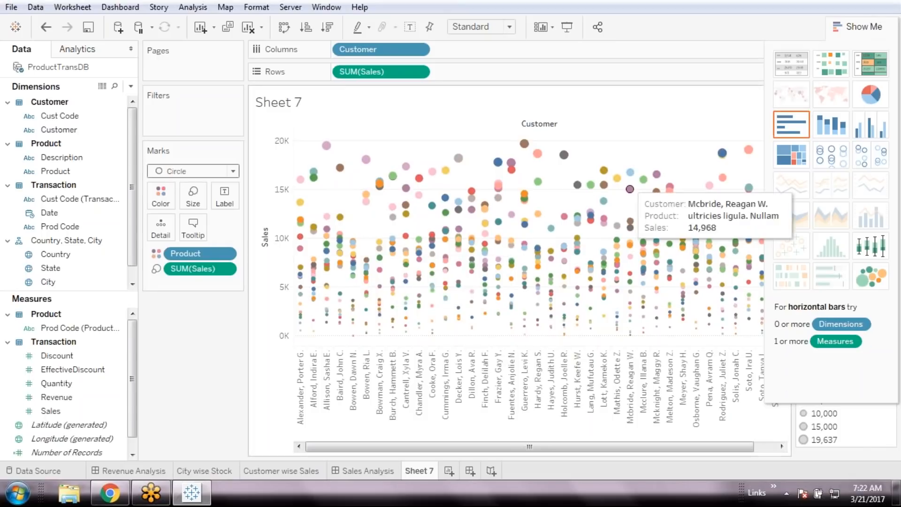
{"action": "left_click", "coordinate": [881, 22]}
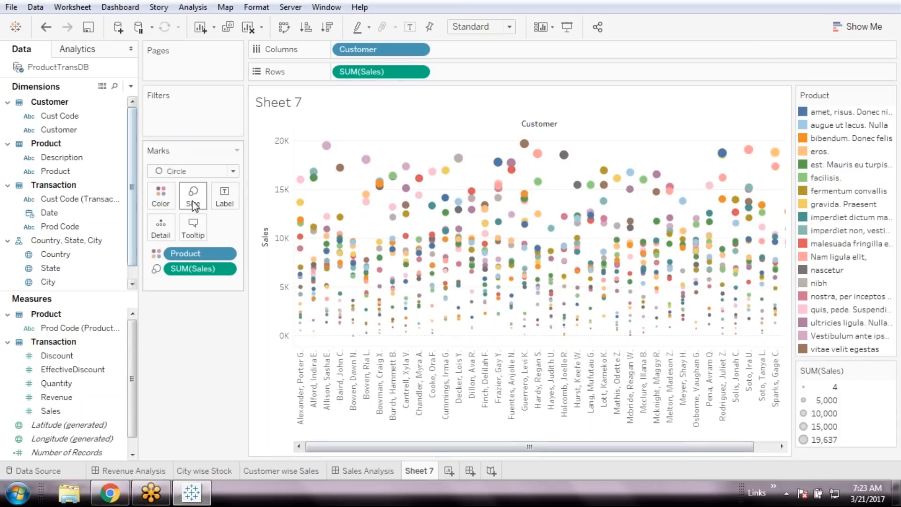
Enlarge the filled circle marks slightly and save the workbook.
{"action": "left_click", "coordinate": [193, 195]}
{"action": "left_click_drag", "start_coordinate": [232, 230], "coordinate": [240, 231]}
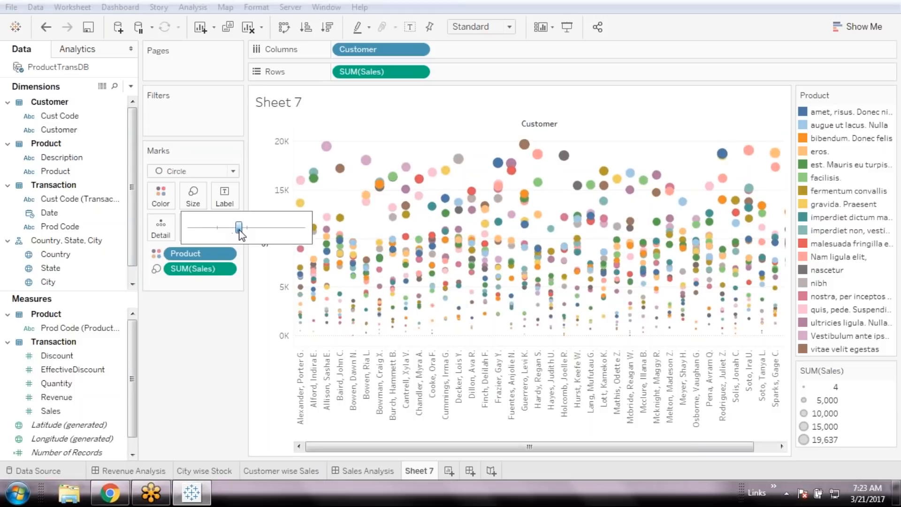
{"action": "left_click", "coordinate": [190, 337]}
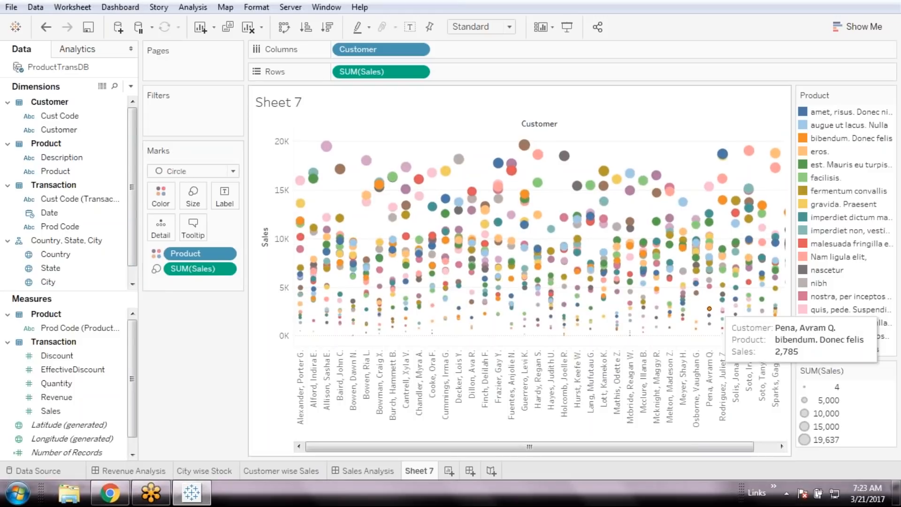
{"action": "left_click", "coordinate": [88, 27]}
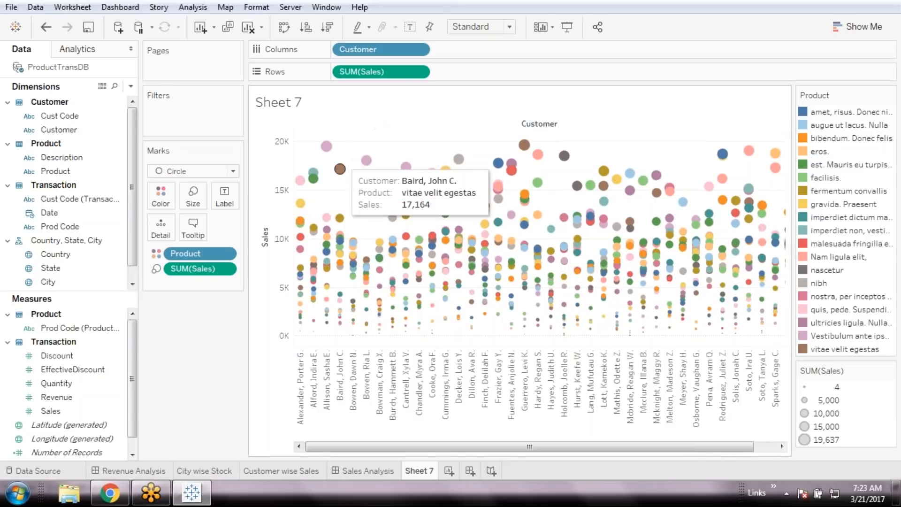
Highlight the products fermentum convallis, gravida. Praesent and bibendum. Donec felis one after another to compare their customer sales, and clear the highlight.
{"action": "left_click", "coordinate": [831, 193]}
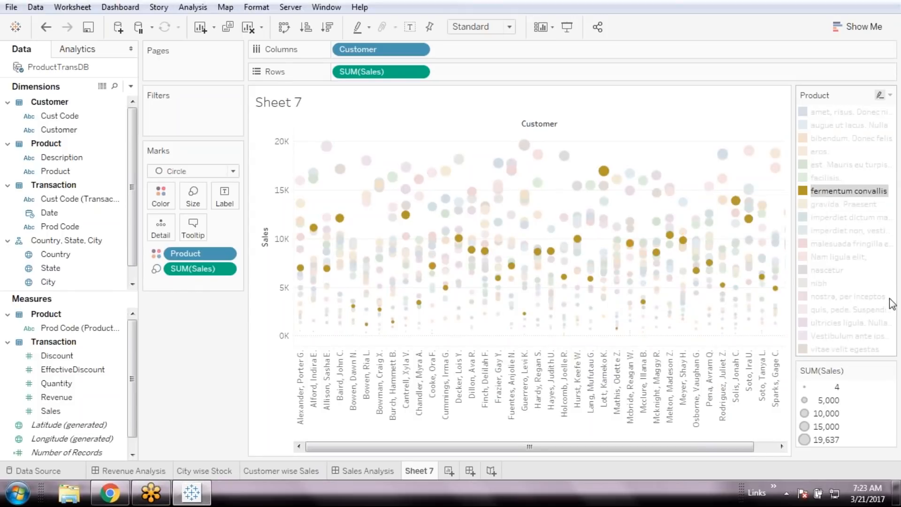
{"action": "left_click", "coordinate": [840, 205]}
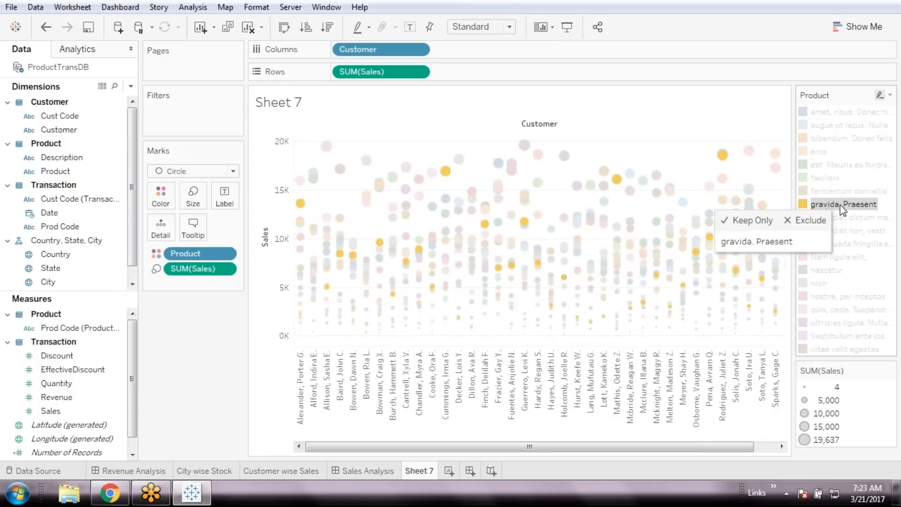
{"action": "left_click", "coordinate": [831, 139]}
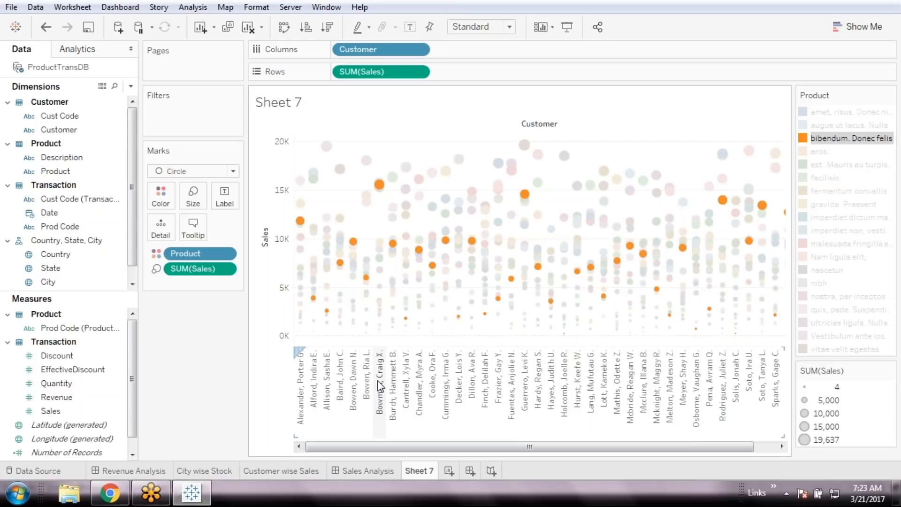
{"action": "mouse_move", "coordinate": [381, 201]}
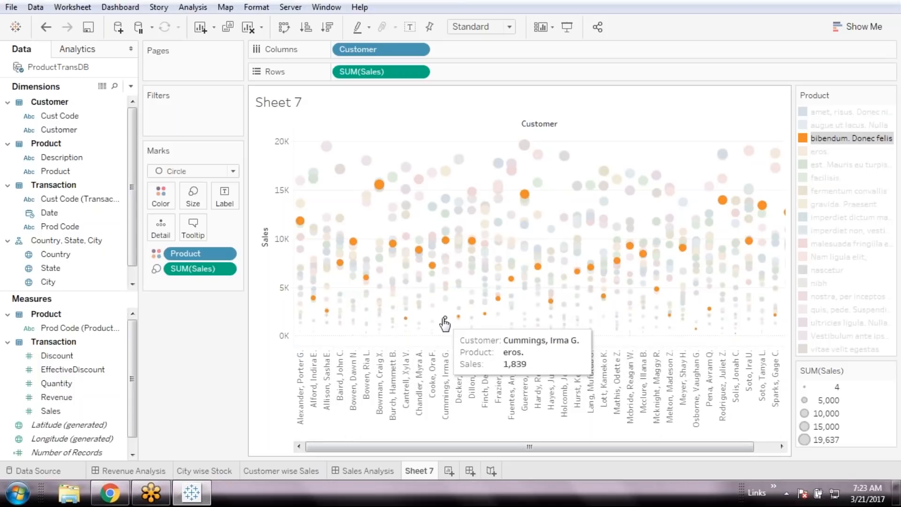
{"action": "left_click", "coordinate": [829, 139]}
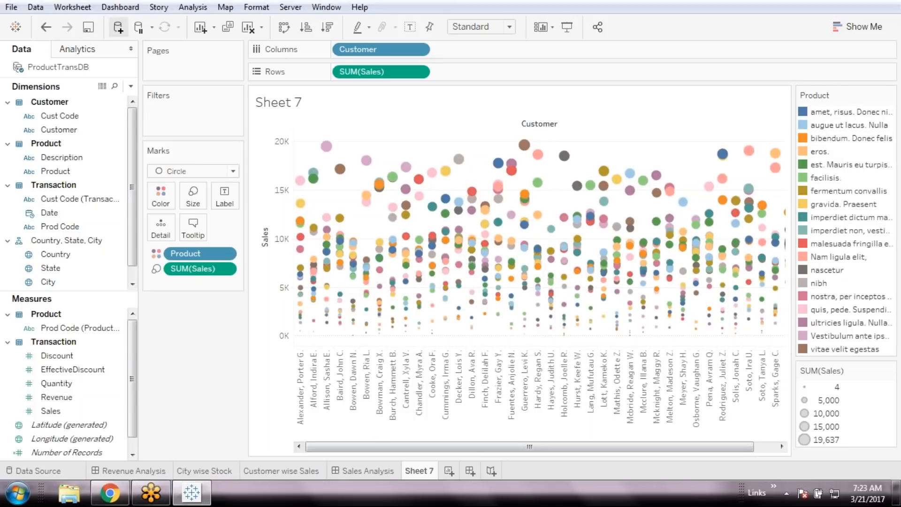
Increase the size of the circle marks further so the sales differences stand out more.
{"action": "left_click", "coordinate": [888, 27]}
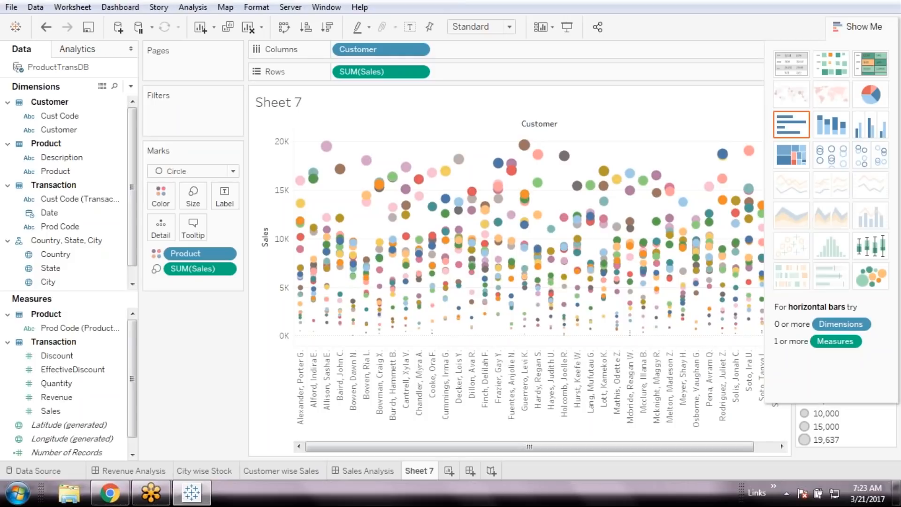
{"action": "left_click", "coordinate": [881, 28]}
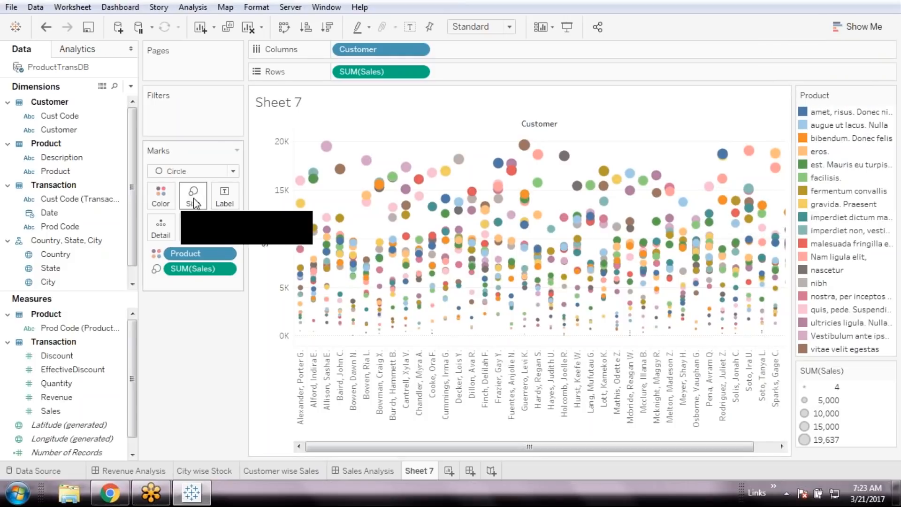
{"action": "left_click_drag", "start_coordinate": [252, 227], "coordinate": [254, 230]}
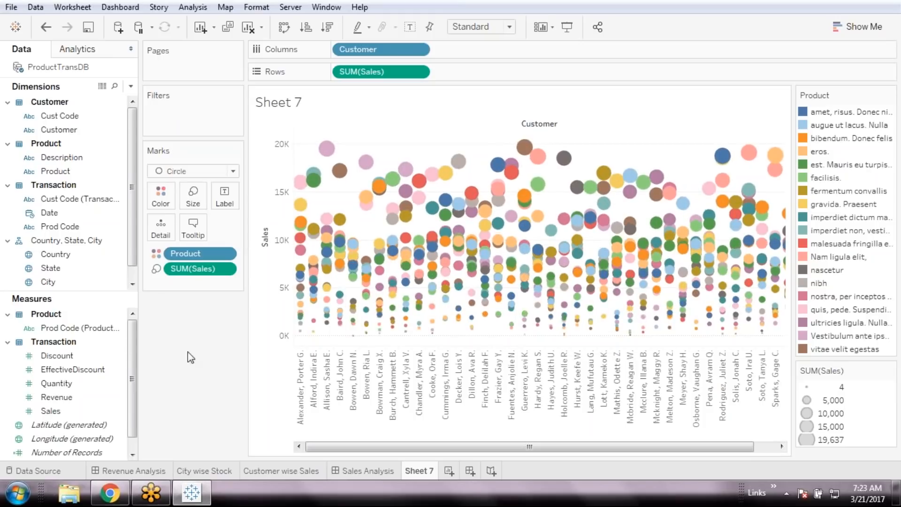
Add the Sales measure as the label of the circle marks and turn off the display of mark labels.
{"action": "left_click", "coordinate": [52, 397]}
{"action": "left_click_drag", "start_coordinate": [55, 410], "coordinate": [225, 197]}
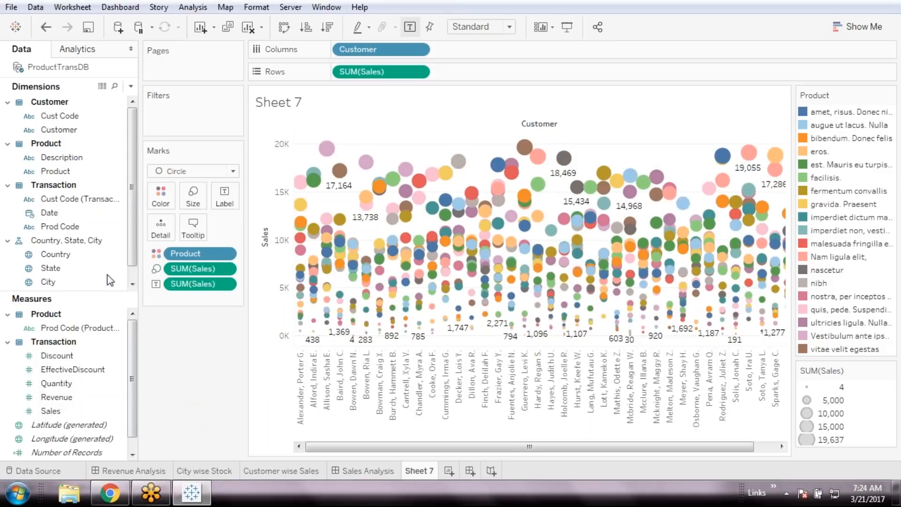
{"action": "left_click", "coordinate": [224, 209]}
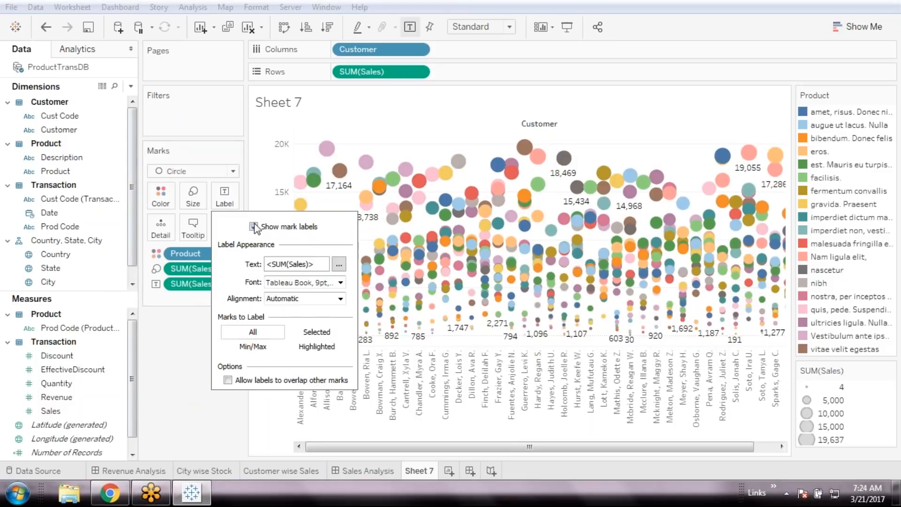
{"action": "left_click", "coordinate": [254, 227]}
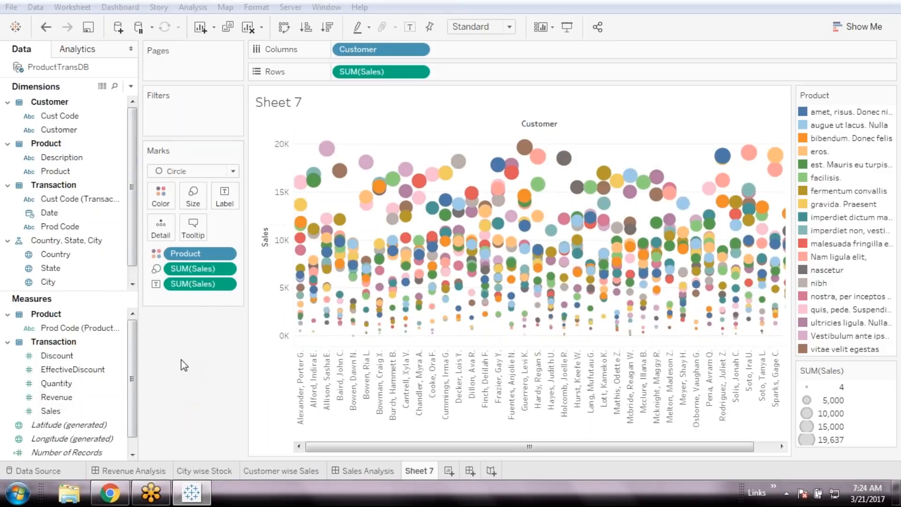
Inspect the details of individual circles and open the format settings of the Sales axis.
{"action": "mouse_move", "coordinate": [340, 264]}
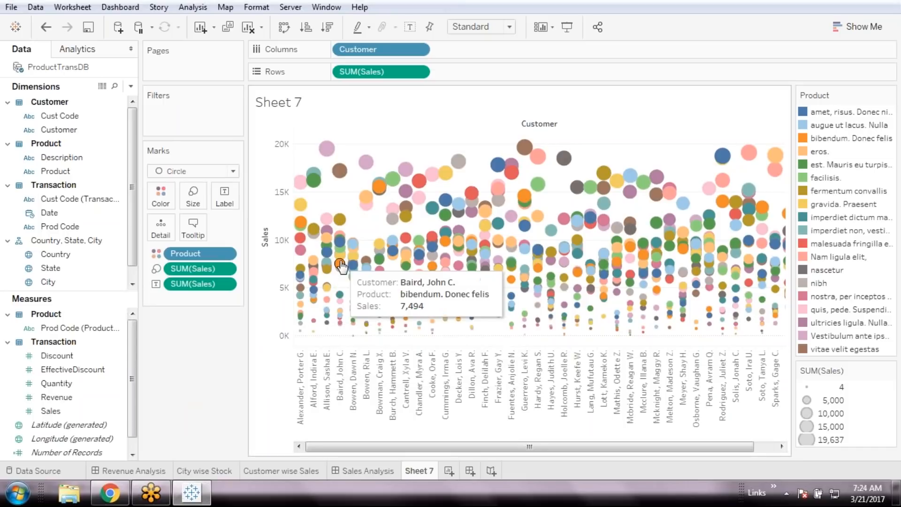
{"action": "mouse_move", "coordinate": [392, 215]}
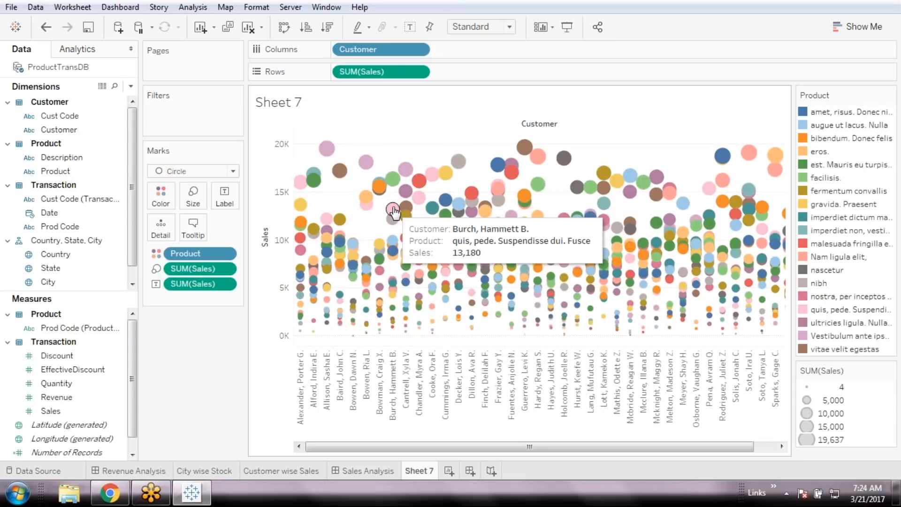
{"action": "right_click", "coordinate": [210, 397]}
{"action": "left_click", "coordinate": [202, 397]}
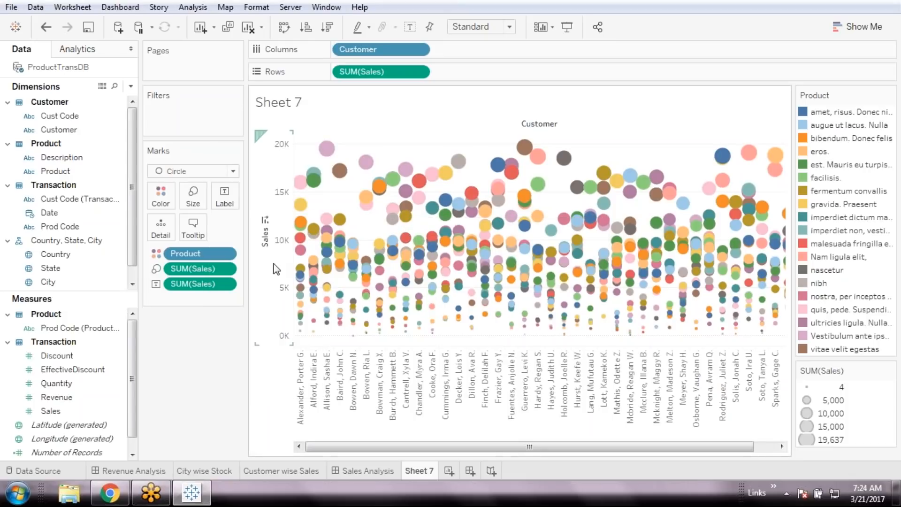
{"action": "right_click", "coordinate": [274, 264]}
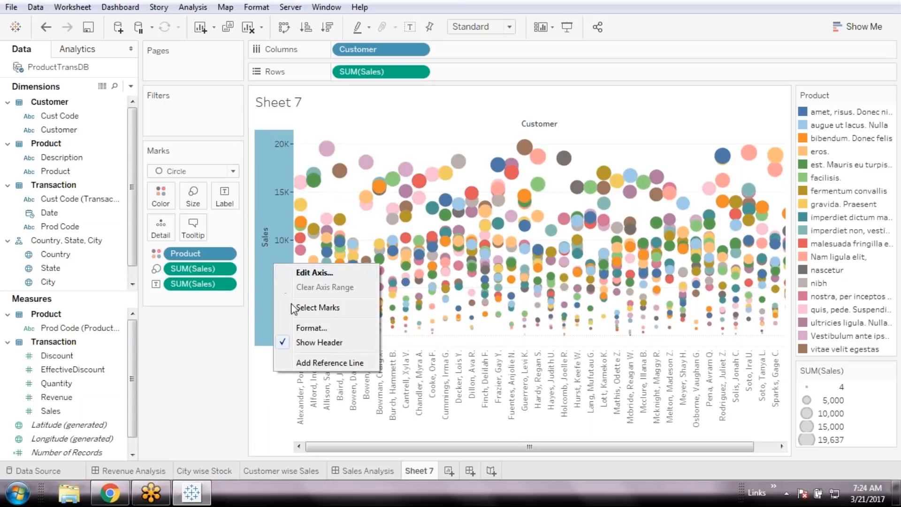
{"action": "left_click", "coordinate": [303, 328]}
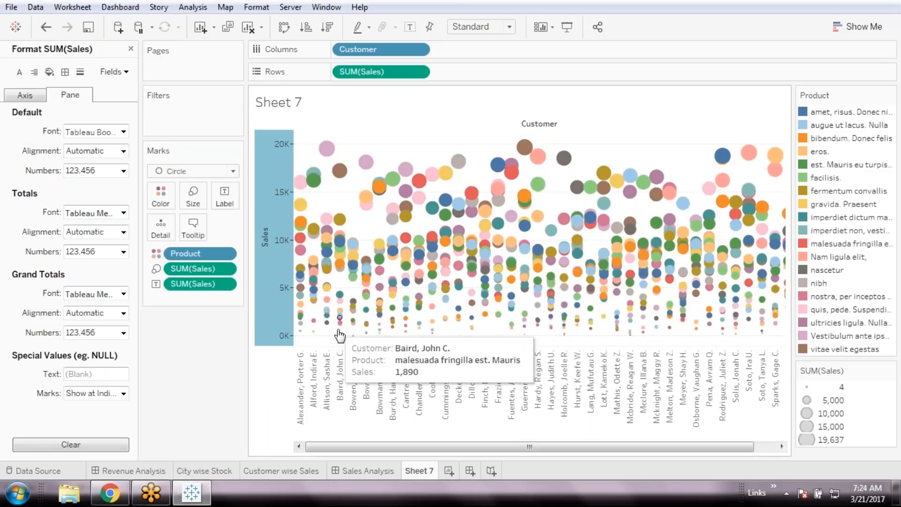
Review the axis and pane formatting options for the Sales measure.
{"action": "left_click", "coordinate": [33, 98]}
{"action": "left_click", "coordinate": [50, 98]}
{"action": "left_click", "coordinate": [39, 99]}
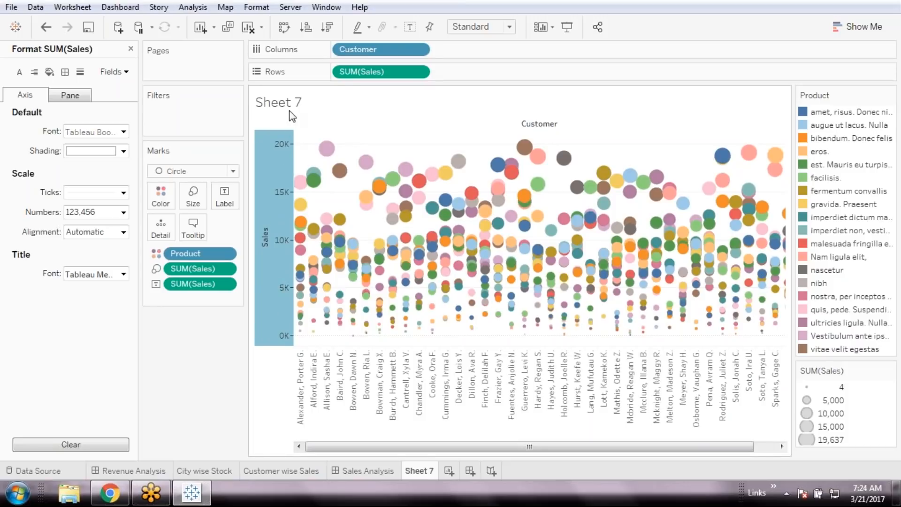
{"action": "left_click", "coordinate": [76, 99]}
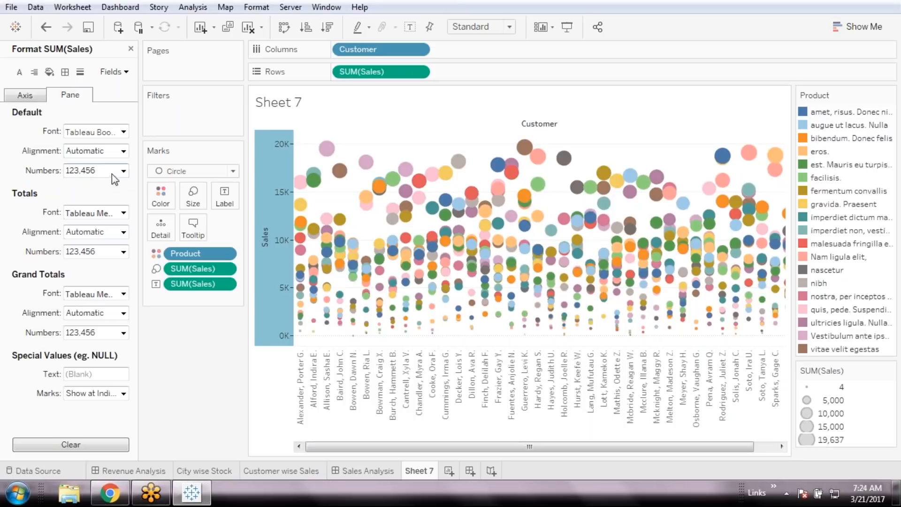
{"action": "mouse_move", "coordinate": [775, 155]}
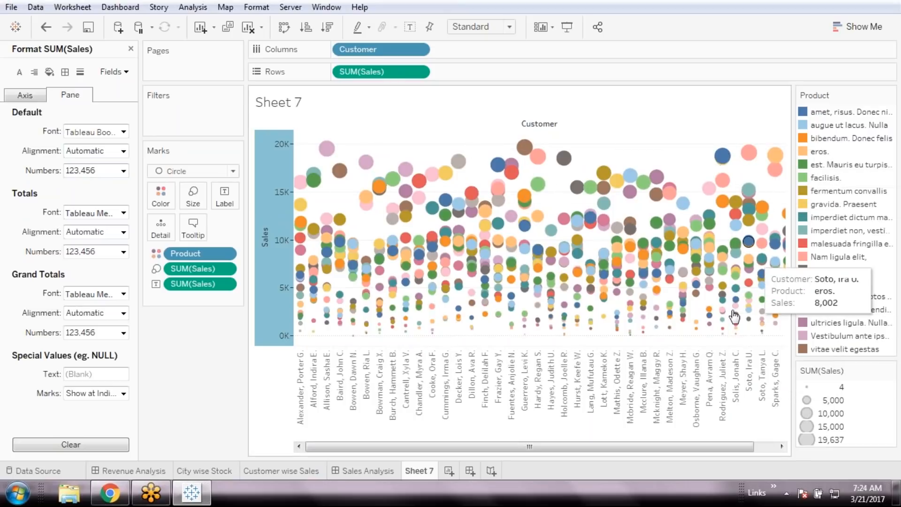
{"action": "left_click", "coordinate": [24, 94]}
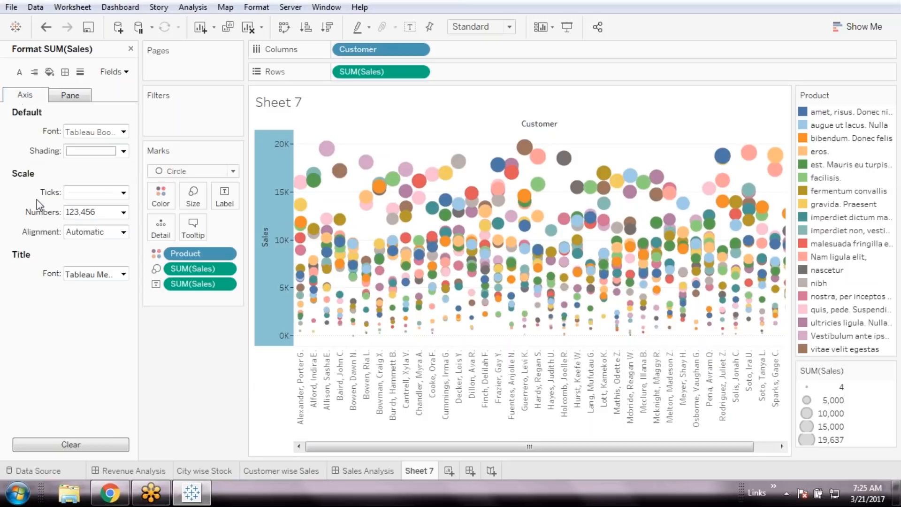
Set the number format of the Sales axis to Number (Standard).
{"action": "left_click", "coordinate": [123, 214]}
{"action": "left_click", "coordinate": [114, 242]}
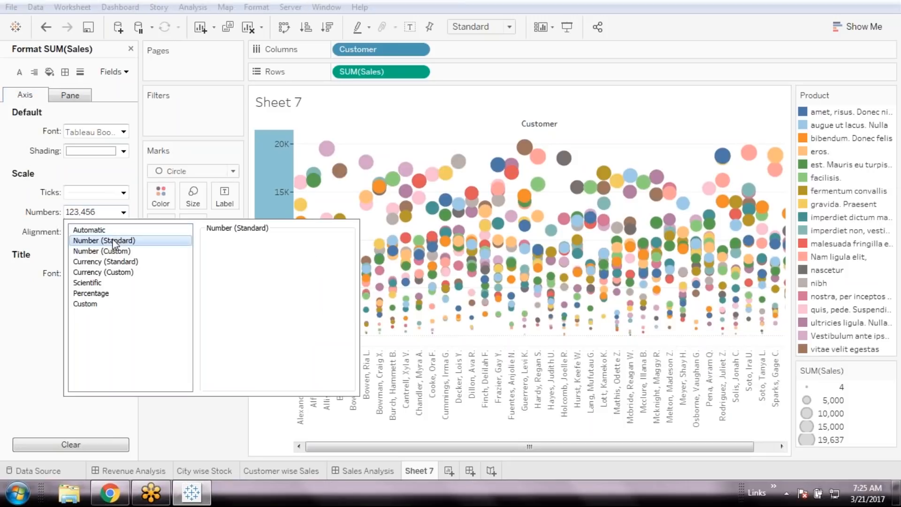
{"action": "left_click", "coordinate": [214, 427]}
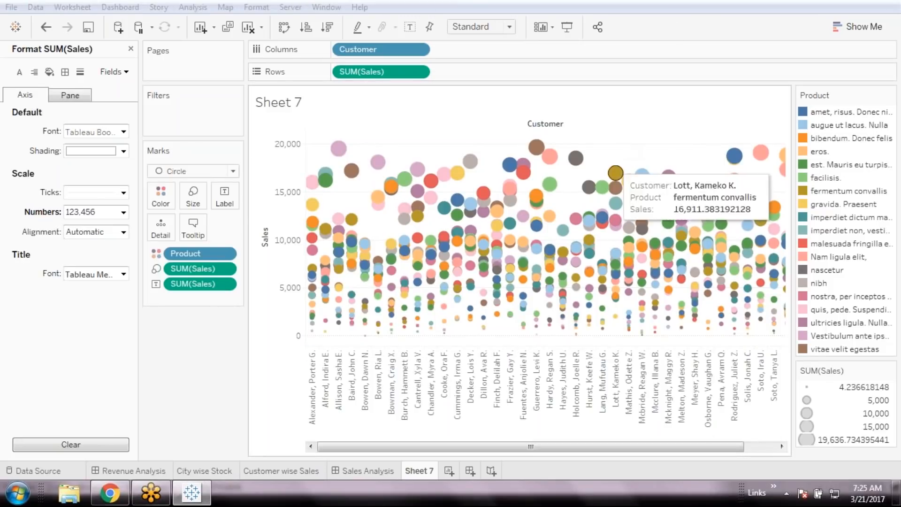
Rename Sheet 7 as "Customer & Product wise sales" and save the workbook.
{"action": "double_click", "coordinate": [424, 471]}
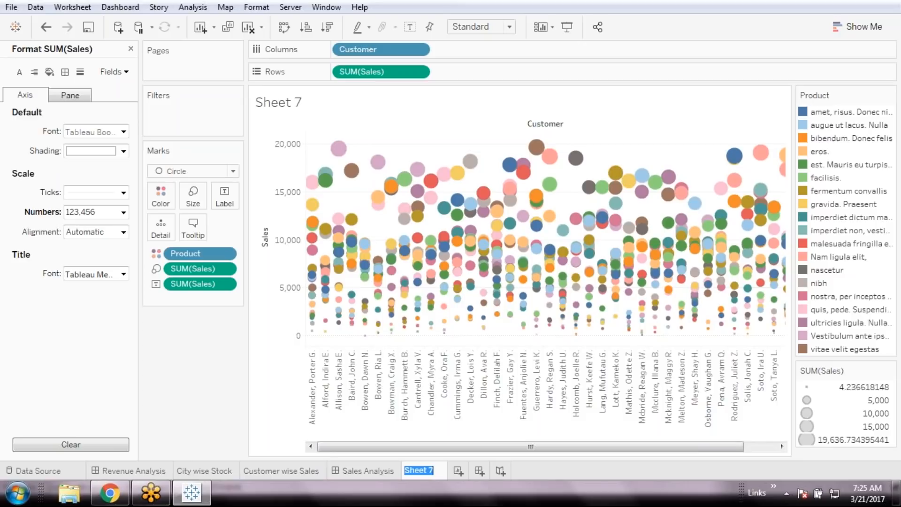
{"action": "type", "text": "Custo"}
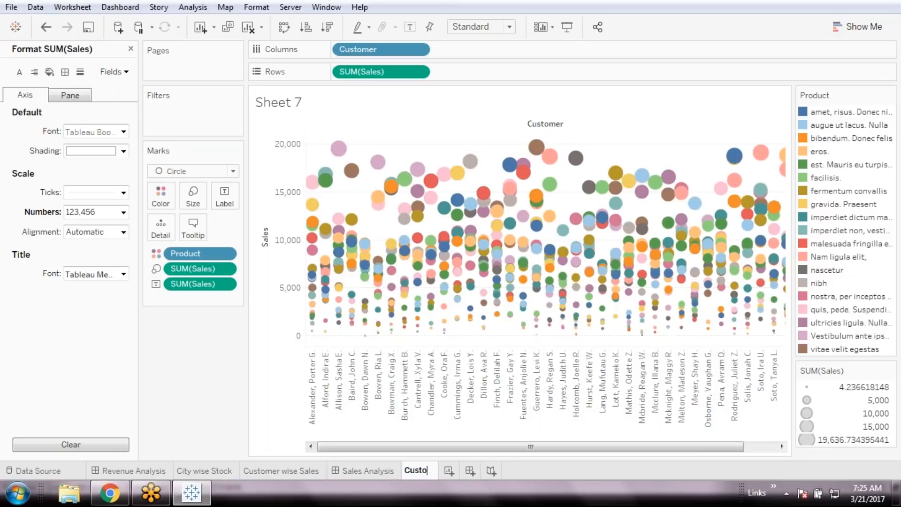
{"action": "type", "text": "mer & "}
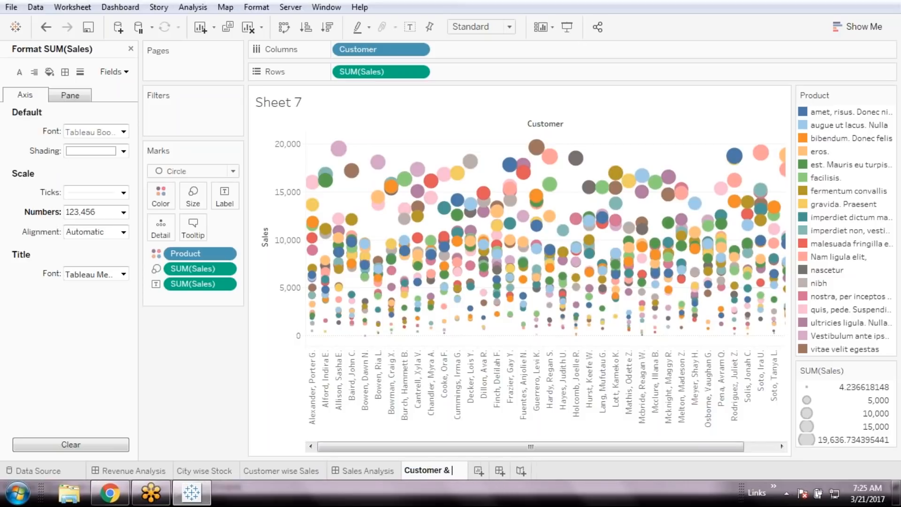
{"action": "type", "text": "Product"}
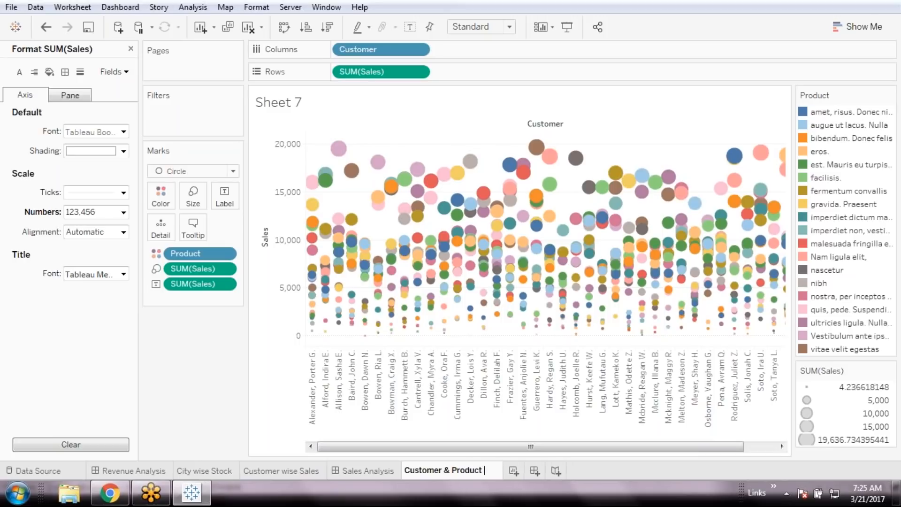
{"action": "type", "text": " wise sales"}
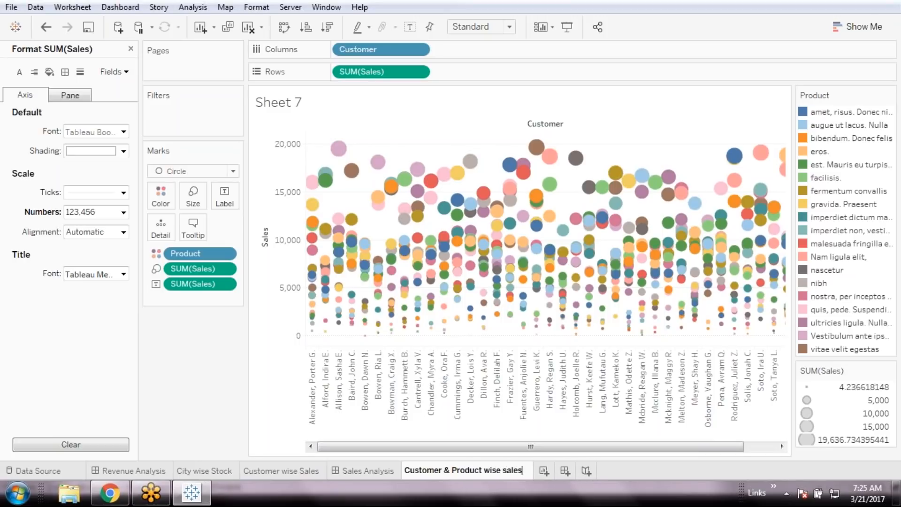
{"action": "key", "text": "Return"}
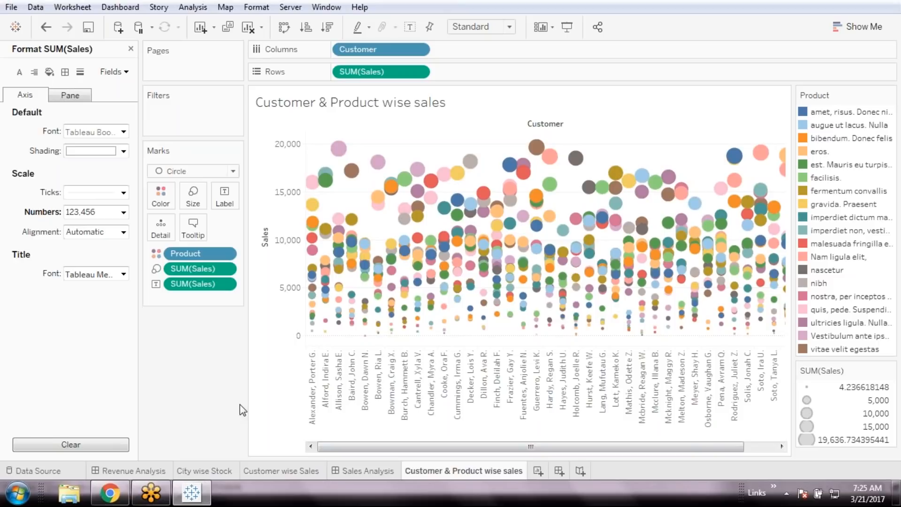
{"action": "left_click", "coordinate": [87, 29]}
Change the circle chart sheet's name to "Customer wise Product sold" and save the workbook.
{"action": "mouse_move", "coordinate": [394, 289]}
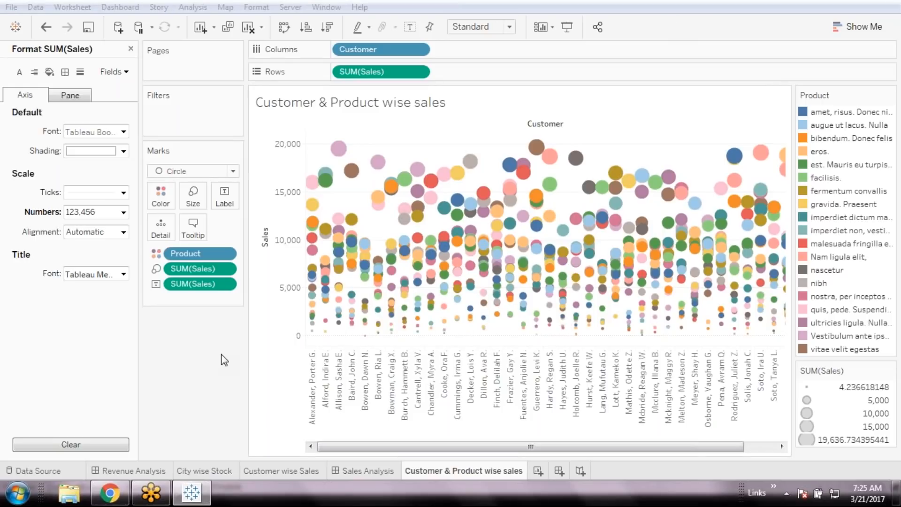
{"action": "double_click", "coordinate": [491, 471]}
{"action": "left_click", "coordinate": [456, 475]}
{"action": "double_click", "coordinate": [452, 471]}
{"action": "left_click", "coordinate": [521, 469]}
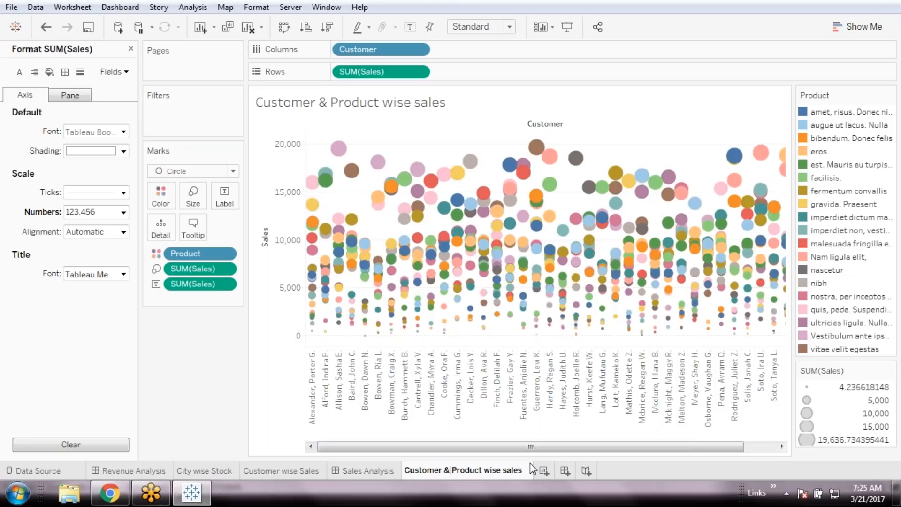
{"action": "key", "text": "BackSpace"}
{"action": "type", "text": "wise"}
{"action": "key", "text": "Right"}
{"action": "key", "text": "Right"}
{"action": "key", "text": "Right"}
{"action": "key", "text": "Right"}
{"action": "key", "text": "Right"}
{"action": "key", "text": "Right"}
{"action": "key", "text": "shift+Right"}
{"action": "key", "text": "shift+End"}
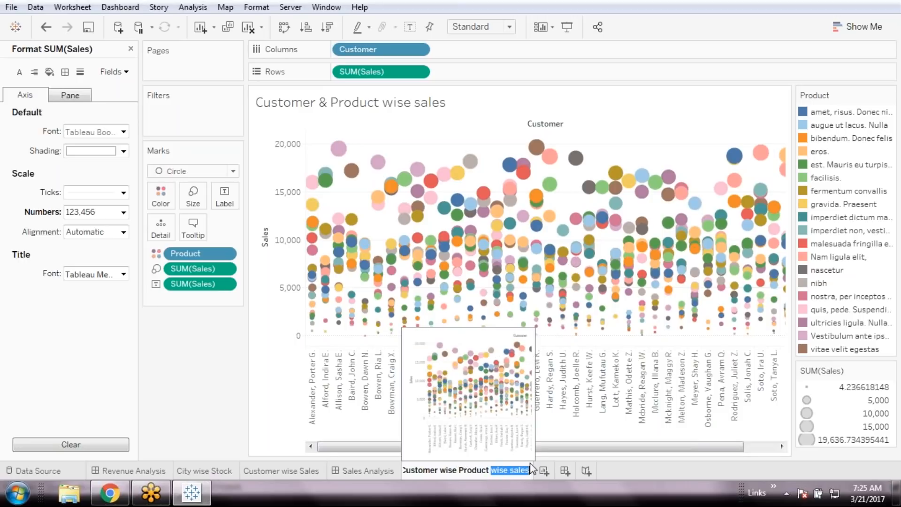
{"action": "type", "text": "sold"}
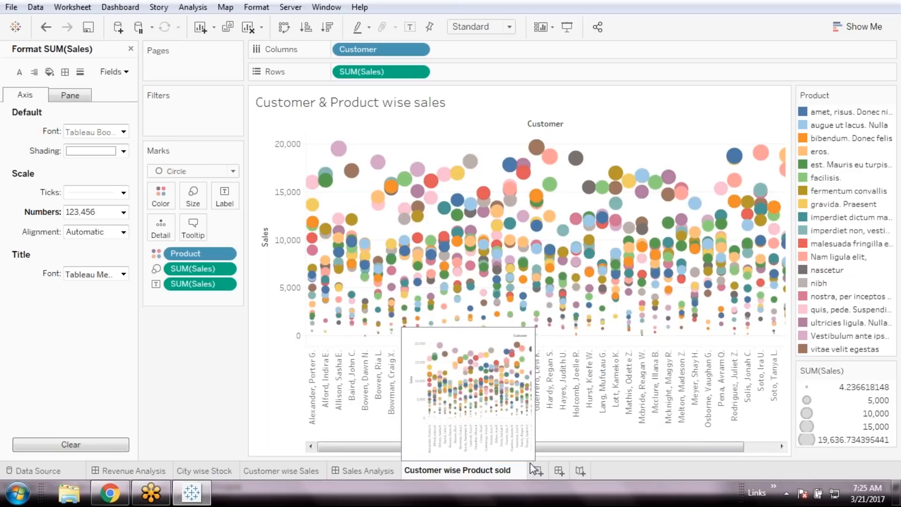
{"action": "left_click", "coordinate": [207, 373]}
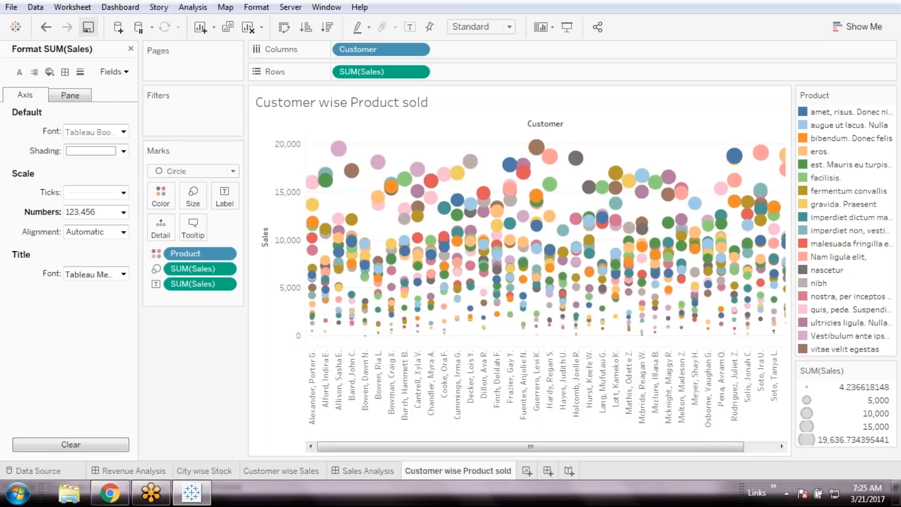
{"action": "left_click", "coordinate": [88, 27]}
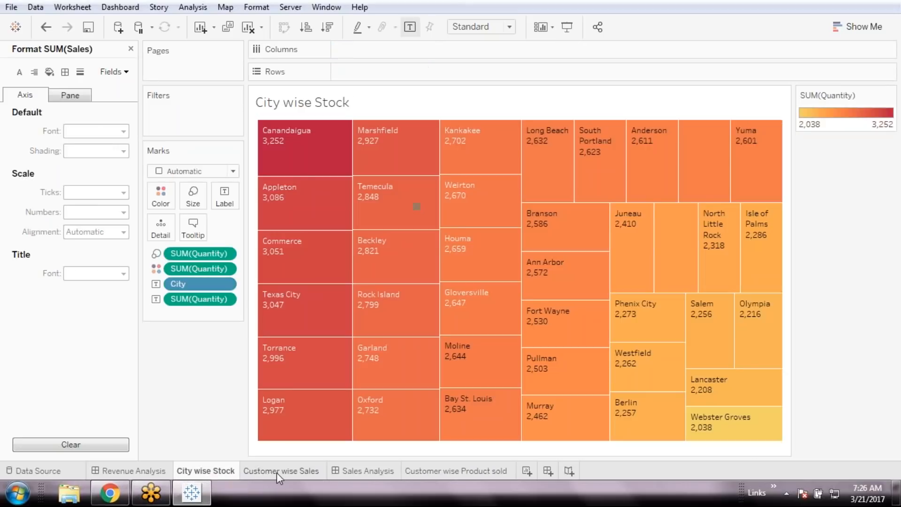
Close the format settings on the Sales Analysis dashboard and move the dashboard after the Customer wise Product sold sheet.
{"action": "left_click", "coordinate": [277, 471]}
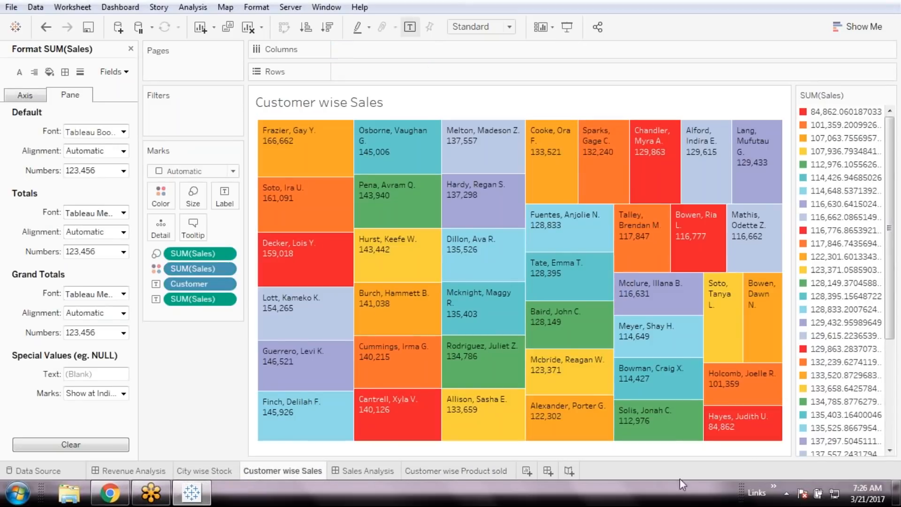
{"action": "left_click", "coordinate": [368, 471]}
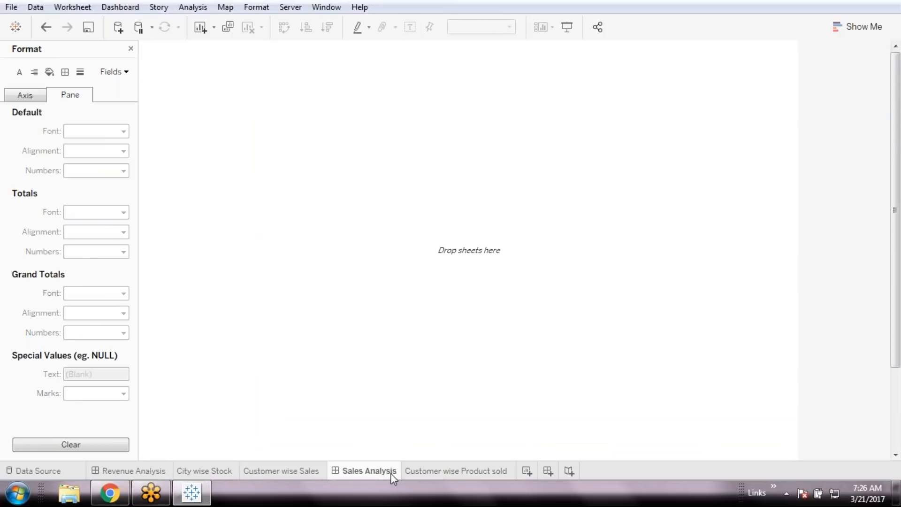
{"action": "mouse_move", "coordinate": [392, 475]}
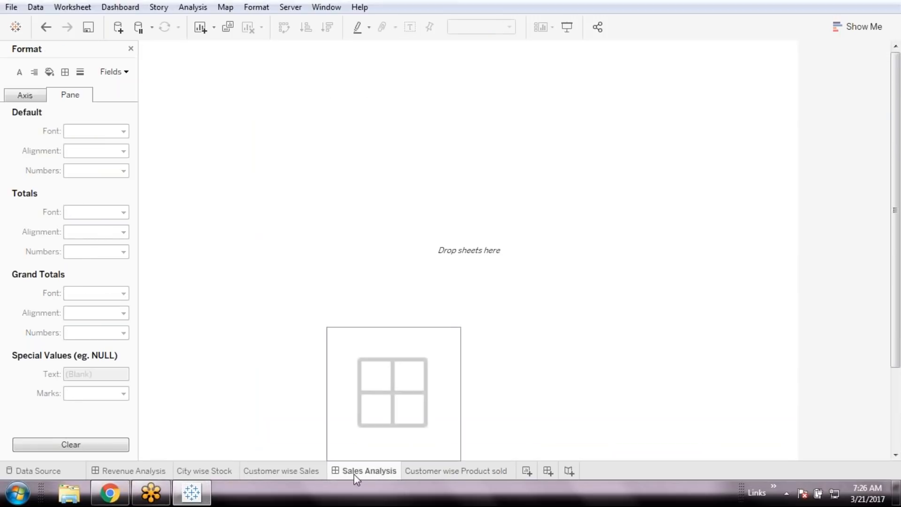
{"action": "mouse_move", "coordinate": [288, 474]}
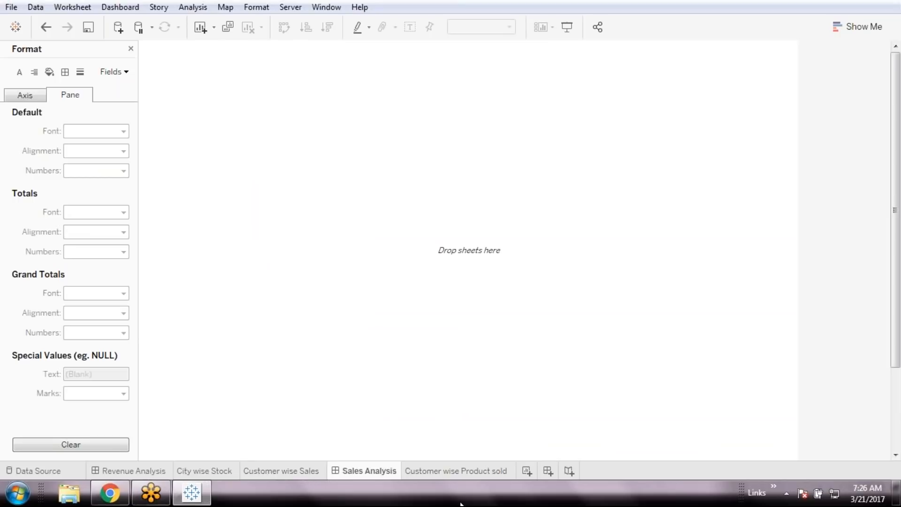
{"action": "mouse_move", "coordinate": [492, 475]}
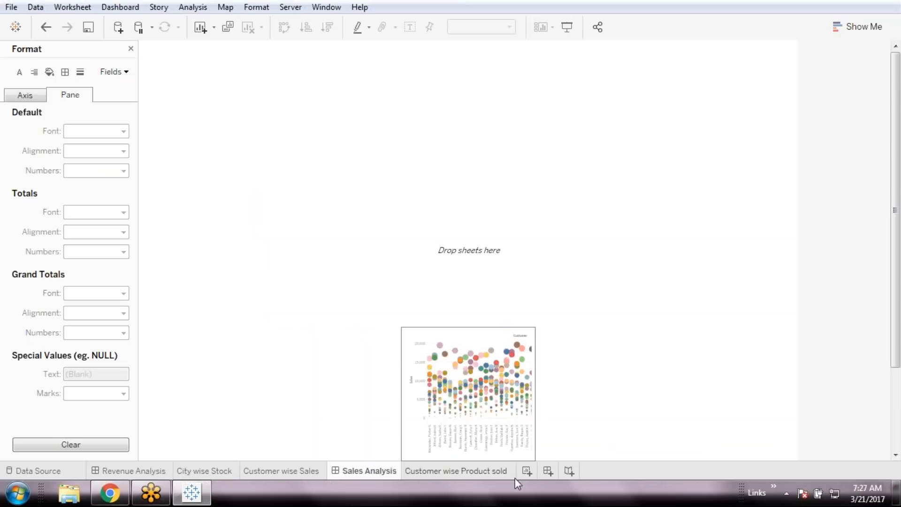
{"action": "left_click", "coordinate": [131, 49]}
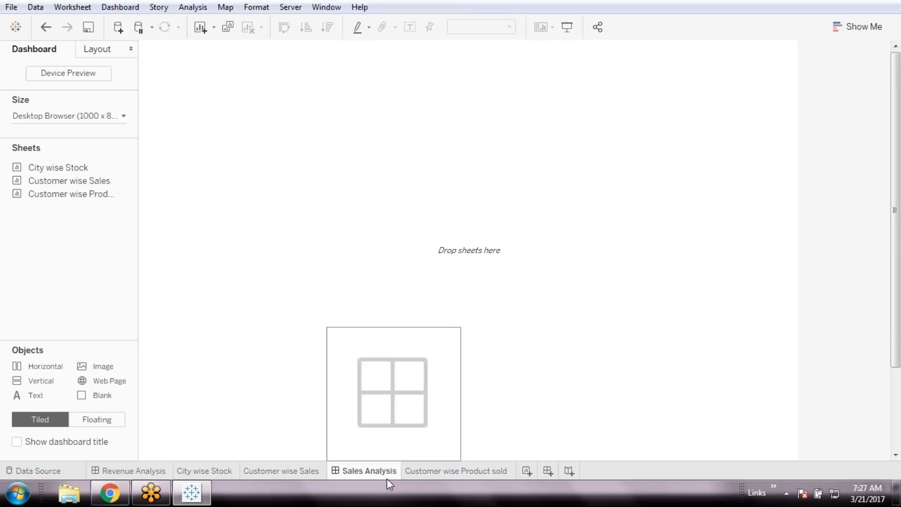
{"action": "left_click_drag", "start_coordinate": [353, 475], "coordinate": [502, 475]}
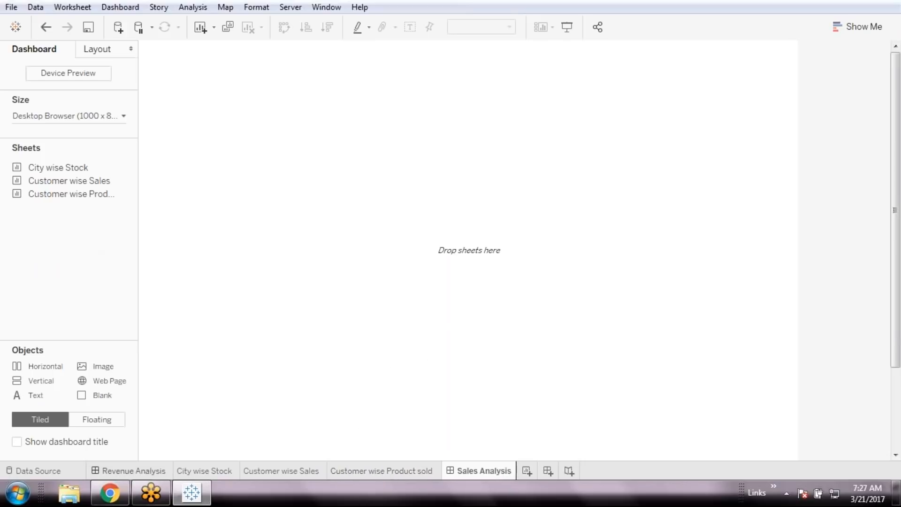
Add the City wise Stock and Customer wise Sales sheets side by side to the Sales Analysis dashboard.
{"action": "mouse_move", "coordinate": [479, 475]}
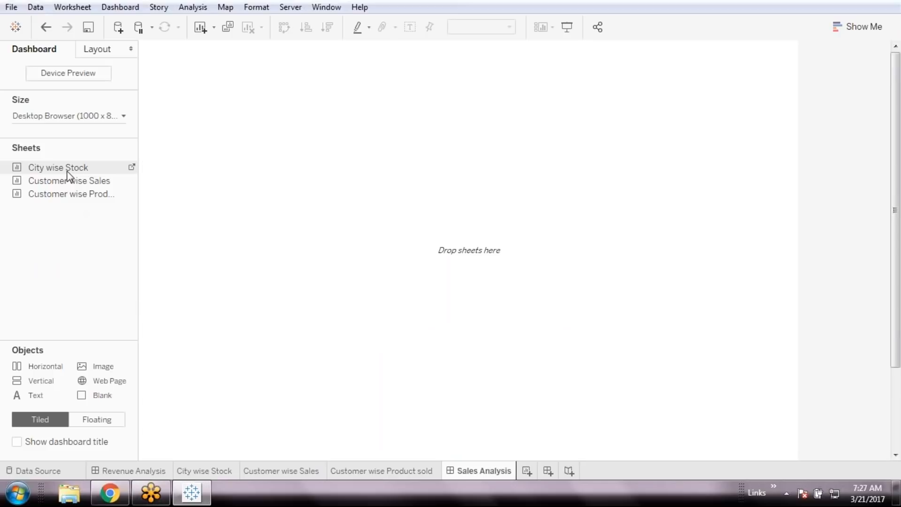
{"action": "left_click_drag", "start_coordinate": [67, 178], "coordinate": [252, 374]}
{"action": "left_click_drag", "start_coordinate": [69, 180], "coordinate": [629, 368]}
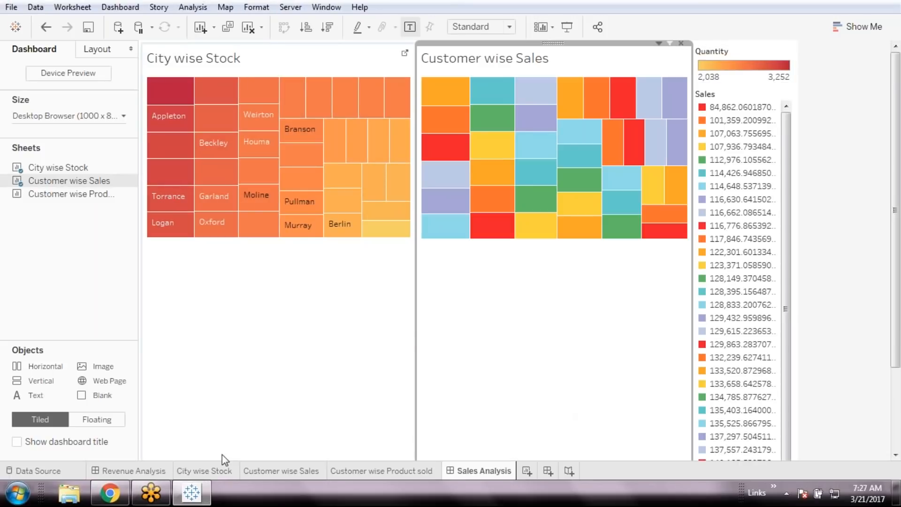
Set the dashboard size to Automatic and place the Customer wise Product sold sheet below Customer wise Sales.
{"action": "left_click", "coordinate": [72, 196]}
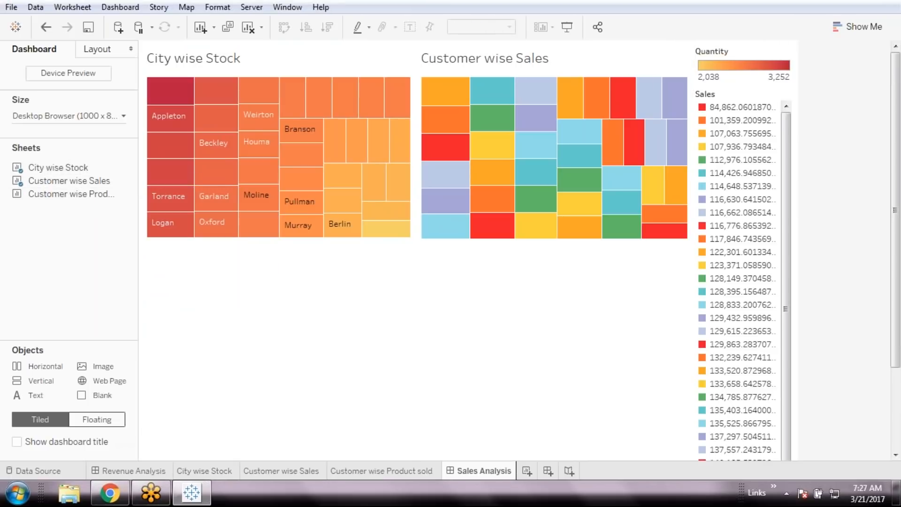
{"action": "left_click", "coordinate": [108, 117]}
{"action": "left_click", "coordinate": [80, 137]}
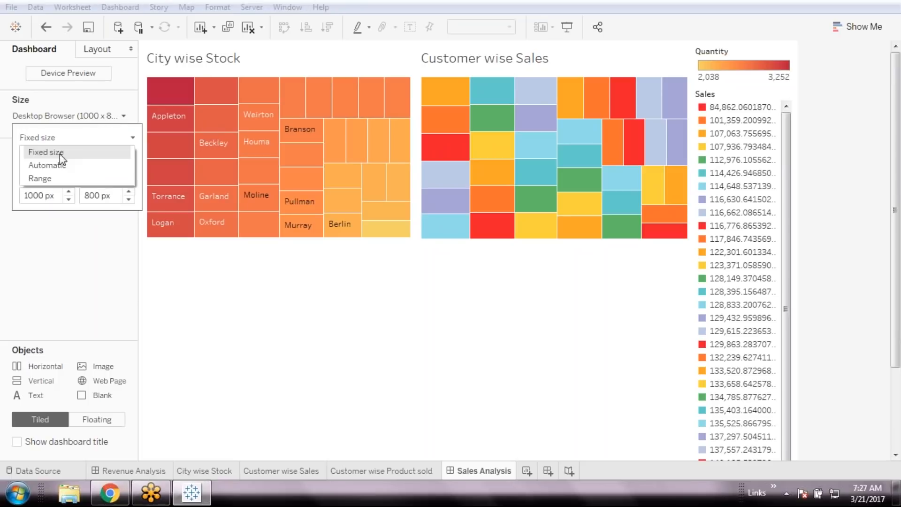
{"action": "left_click", "coordinate": [49, 164]}
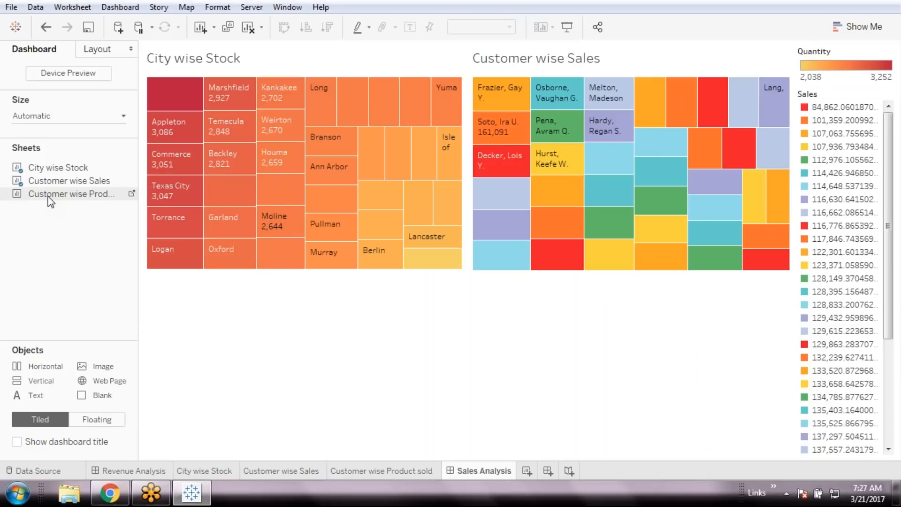
{"action": "left_click_drag", "start_coordinate": [48, 196], "coordinate": [543, 455]}
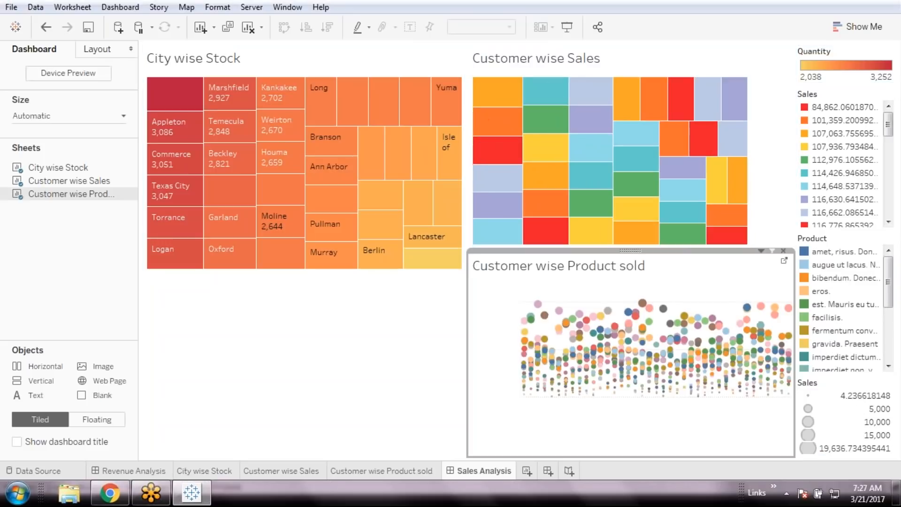
Set the fit of the City wise Stock treemap on the dashboard to Entire View.
{"action": "left_click", "coordinate": [347, 342]}
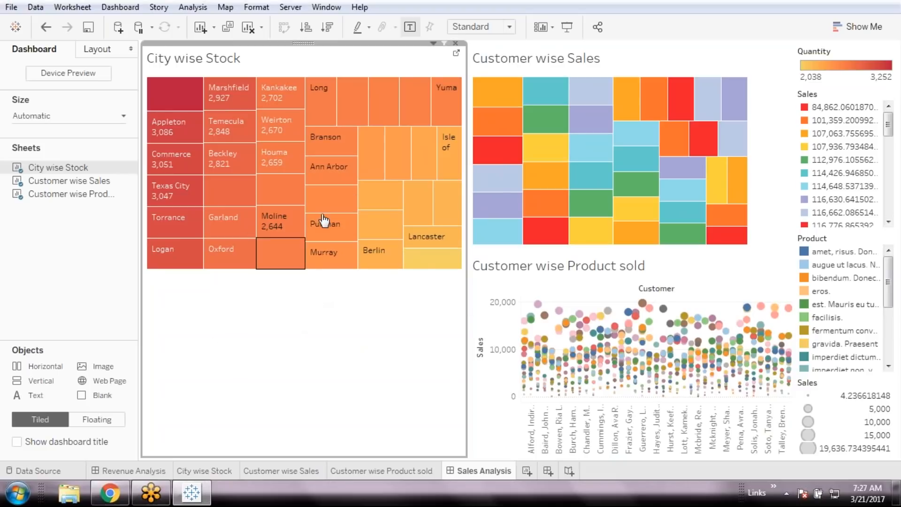
{"action": "left_click", "coordinate": [434, 44]}
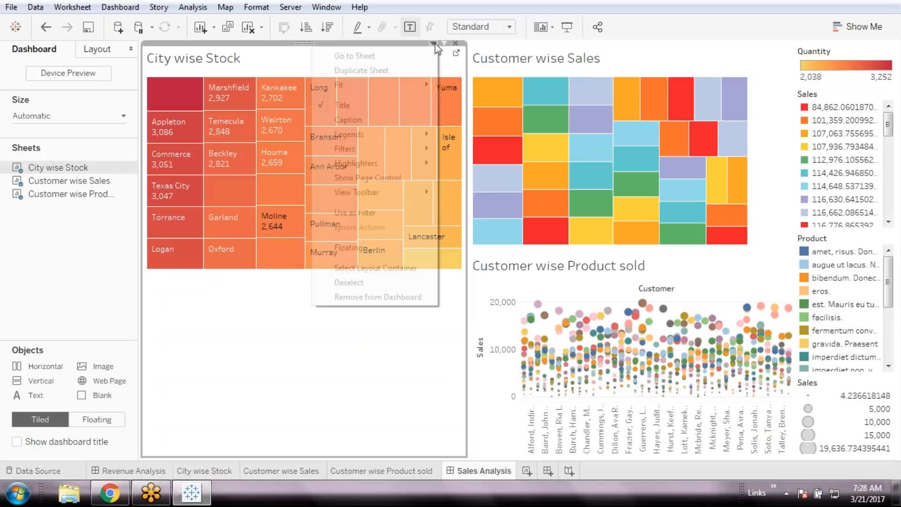
{"action": "mouse_move", "coordinate": [409, 86]}
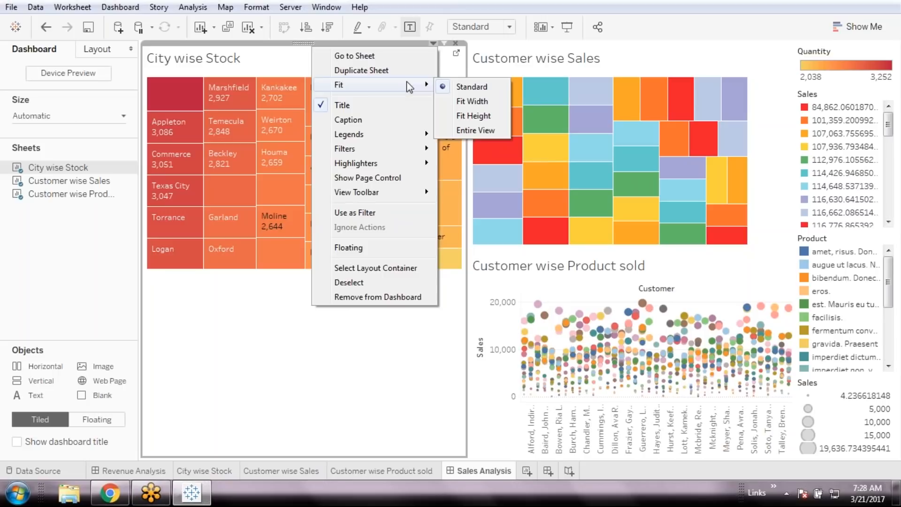
{"action": "left_click", "coordinate": [476, 133]}
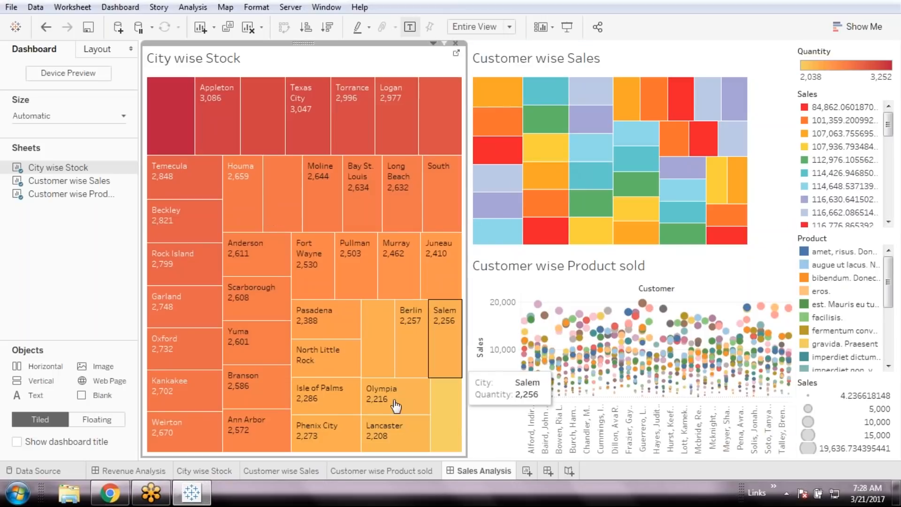
Set the fit of the Customer wise Sales treemap on the dashboard to Entire View.
{"action": "left_click", "coordinate": [689, 52]}
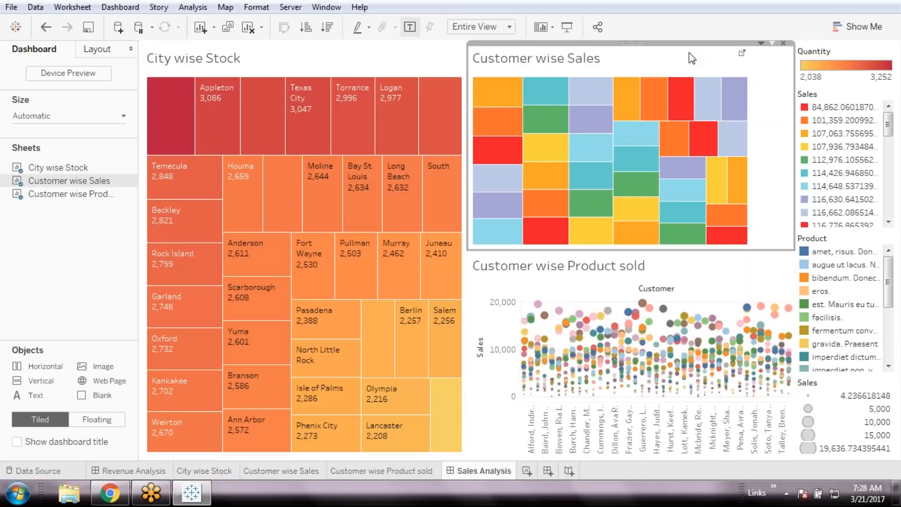
{"action": "left_click", "coordinate": [762, 44]}
{"action": "mouse_move", "coordinate": [700, 85]}
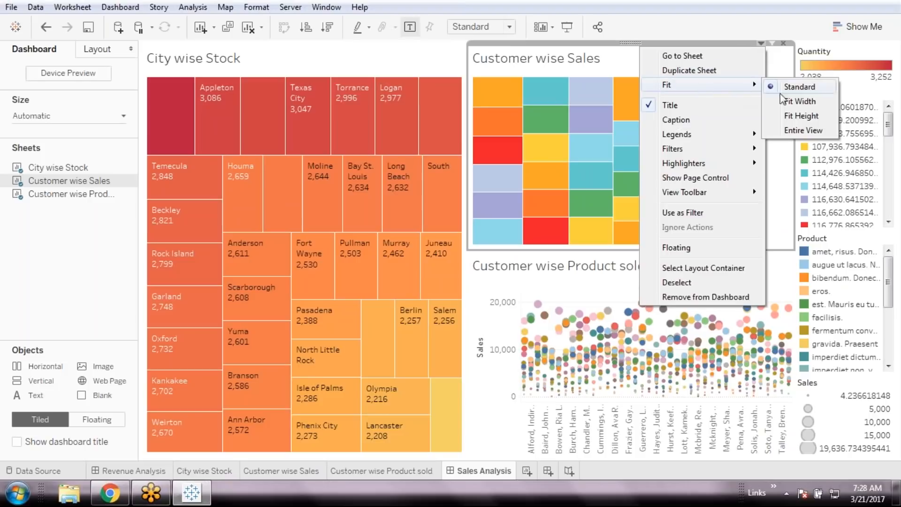
{"action": "left_click", "coordinate": [802, 130]}
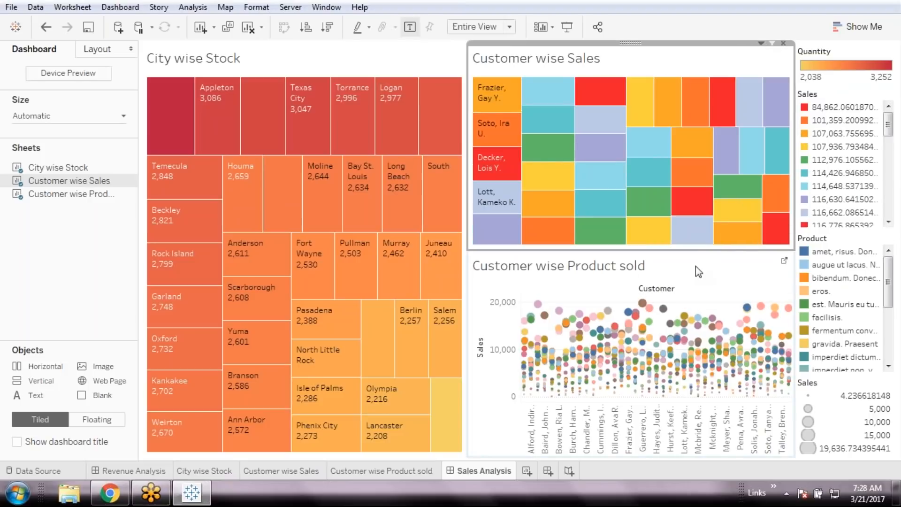
Move the Customer wise Product sold chart above both treemaps across the full dashboard width and increase its height slightly.
{"action": "left_click", "coordinate": [696, 266]}
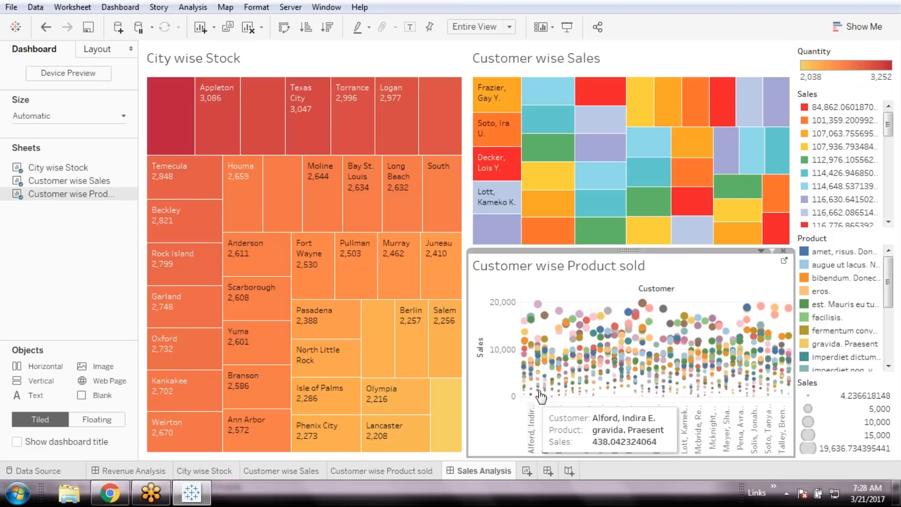
{"action": "mouse_move", "coordinate": [633, 251]}
{"action": "left_mouse_down"}
{"action": "mouse_move", "coordinate": [632, 225]}
{"action": "mouse_move", "coordinate": [444, 68]}
{"action": "mouse_move", "coordinate": [489, 49]}
{"action": "mouse_move", "coordinate": [483, 43]}
{"action": "left_mouse_up"}
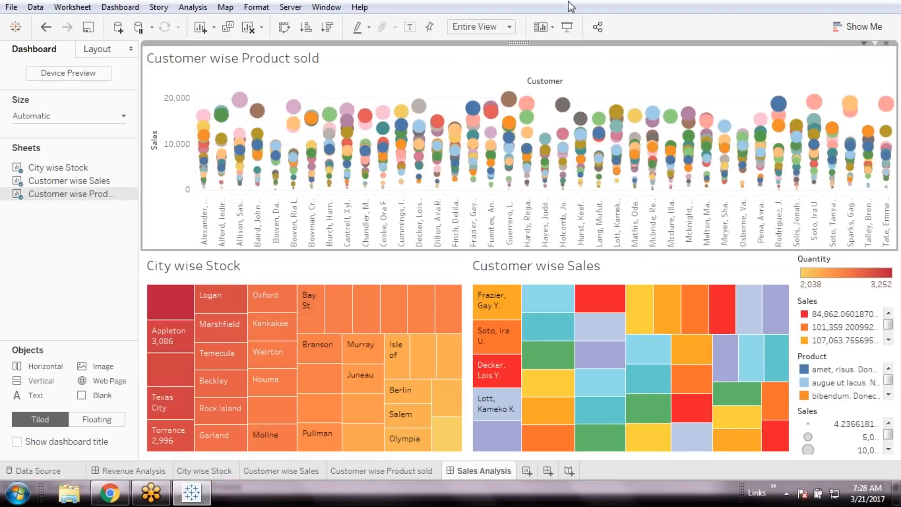
{"action": "left_click_drag", "start_coordinate": [508, 251], "coordinate": [500, 267]}
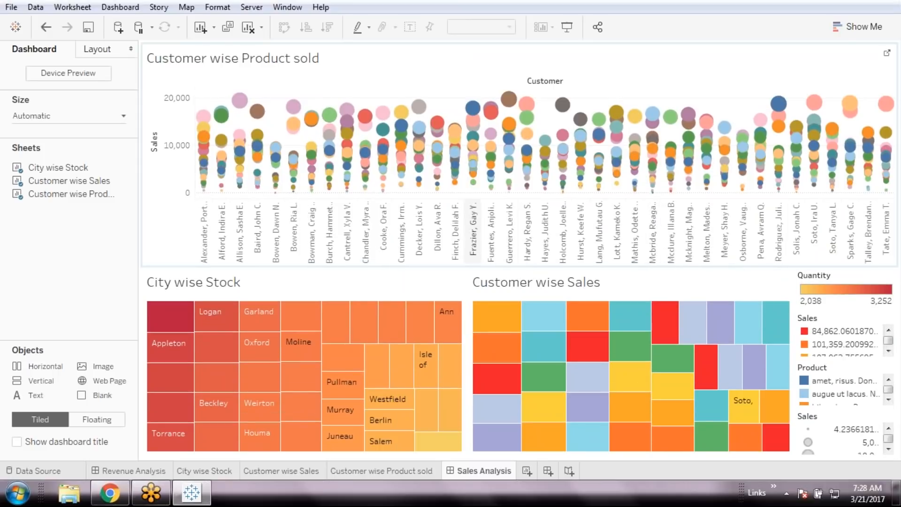
Try the Fit Height and Fit Width options on the Customer wise Product sold chart.
{"action": "left_click", "coordinate": [565, 51]}
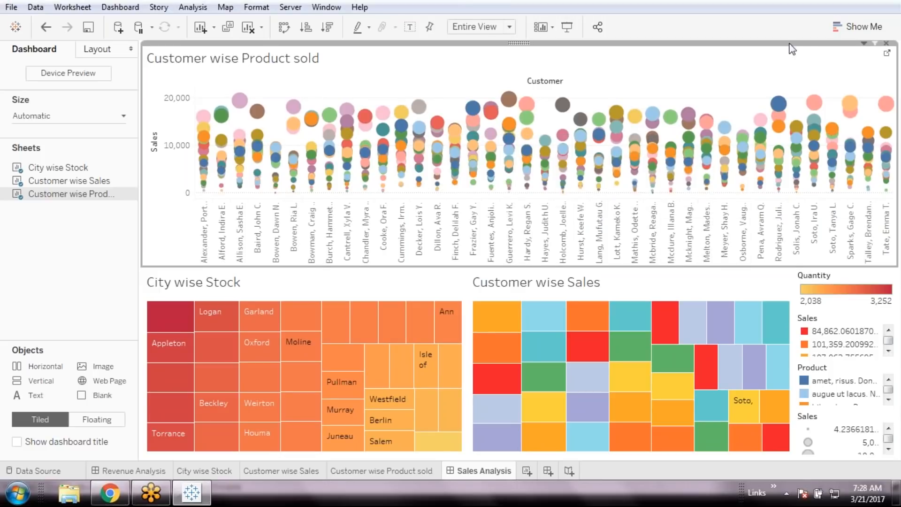
{"action": "left_click", "coordinate": [864, 42]}
{"action": "mouse_move", "coordinate": [786, 87]}
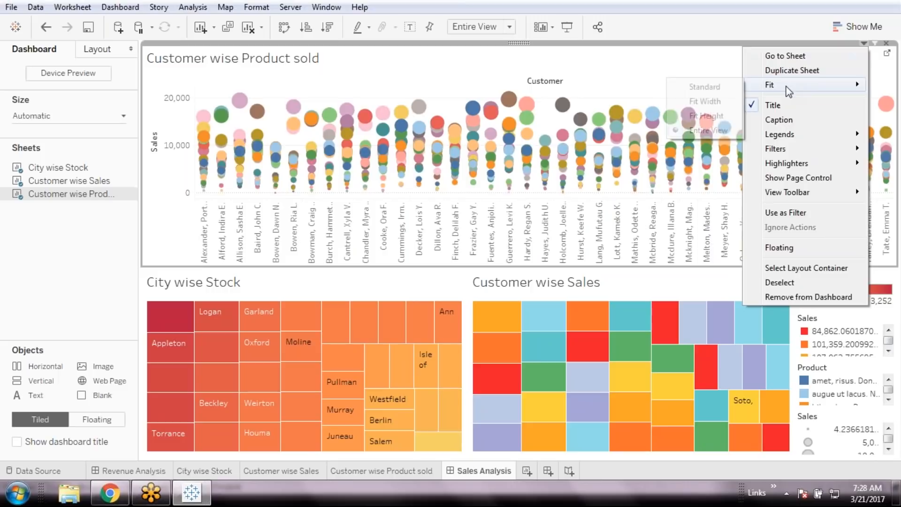
{"action": "left_click", "coordinate": [709, 116]}
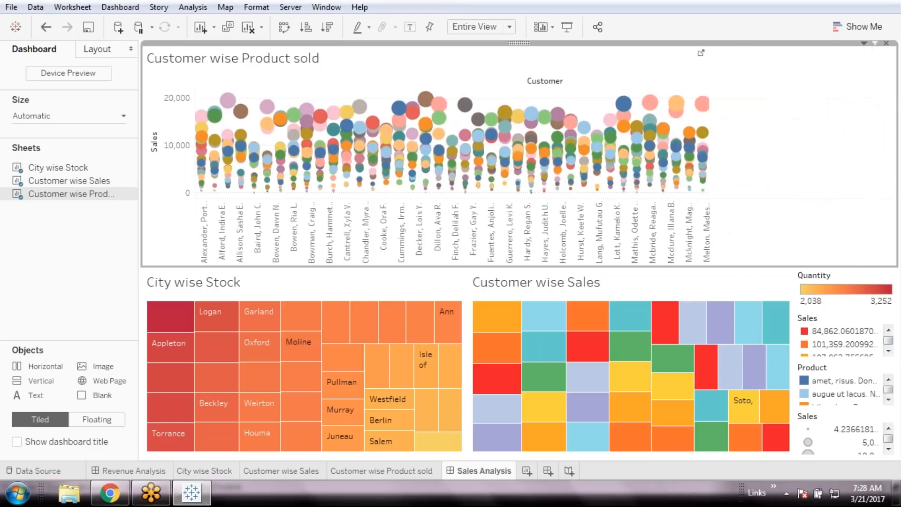
{"action": "left_click", "coordinate": [865, 44]}
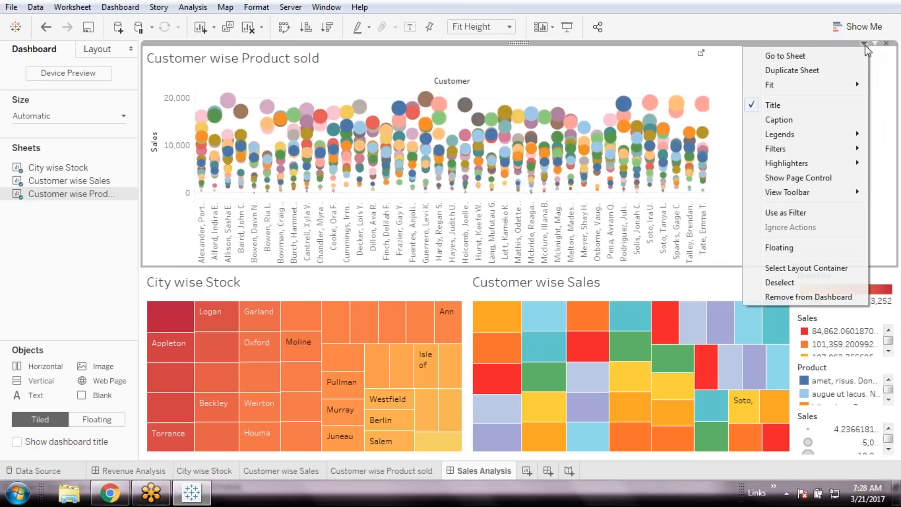
{"action": "left_click", "coordinate": [728, 100]}
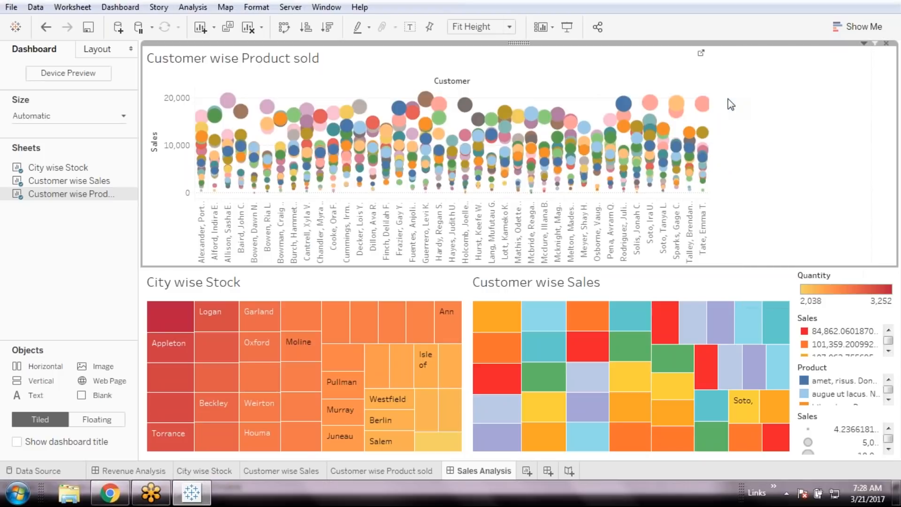
Set the fit of the Customer wise Product sold chart to Entire View.
{"action": "left_click", "coordinate": [865, 44]}
{"action": "mouse_move", "coordinate": [784, 86]}
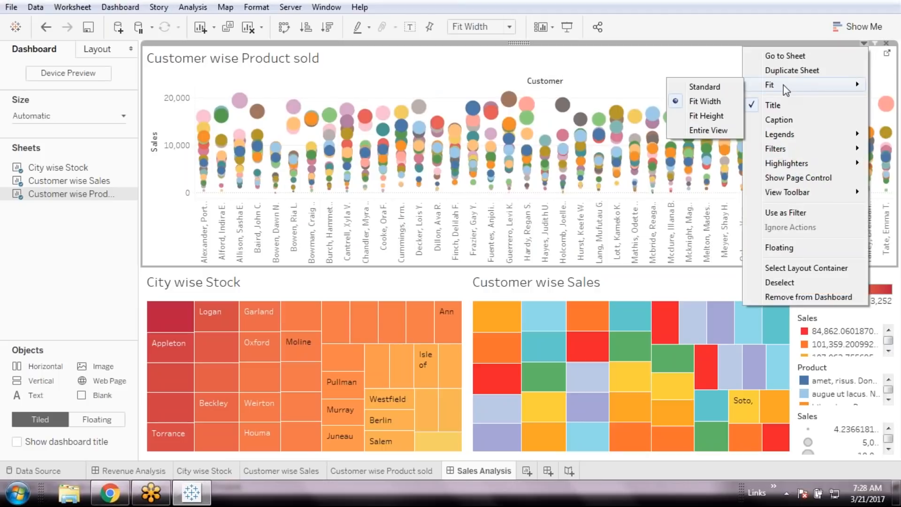
{"action": "left_click", "coordinate": [712, 126]}
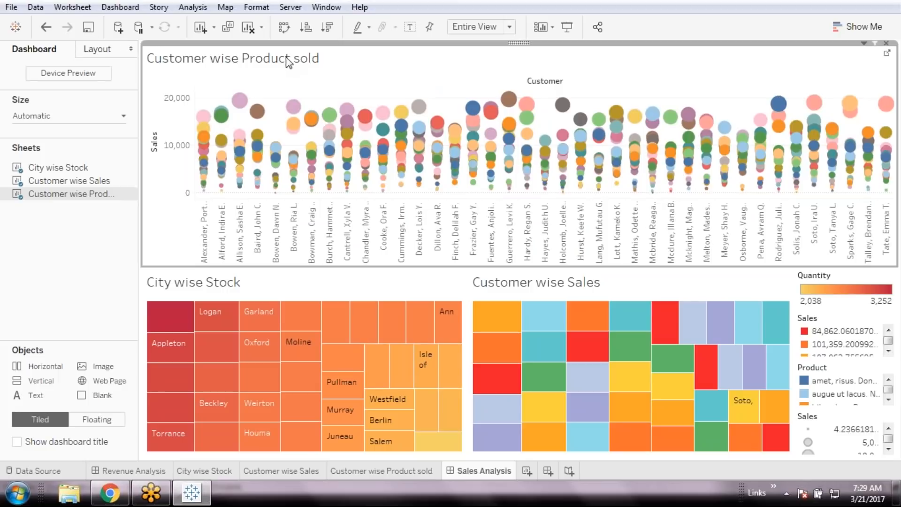
Remove the Sales colour legend of the Customer wise Sales treemap from the dashboard.
{"action": "left_click", "coordinate": [833, 320]}
{"action": "left_click", "coordinate": [887, 312]}
{"action": "left_click", "coordinate": [864, 282]}
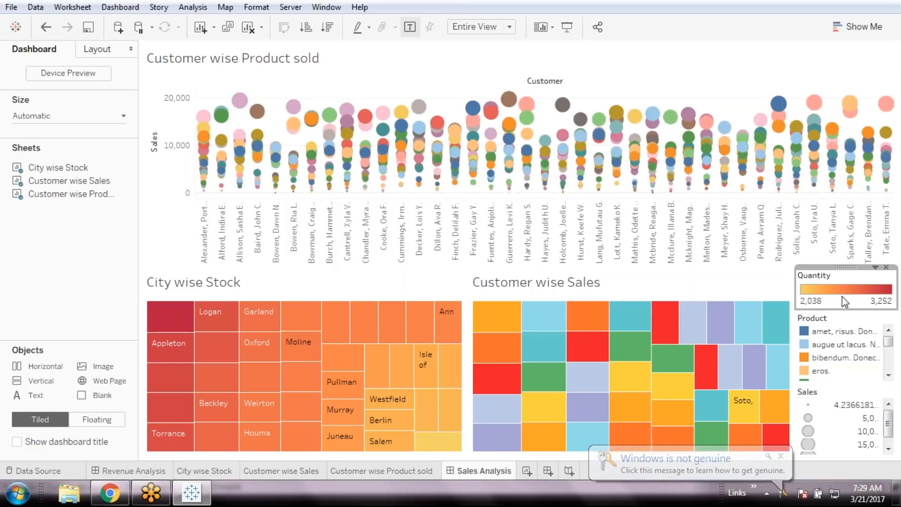
{"action": "left_click", "coordinate": [817, 321]}
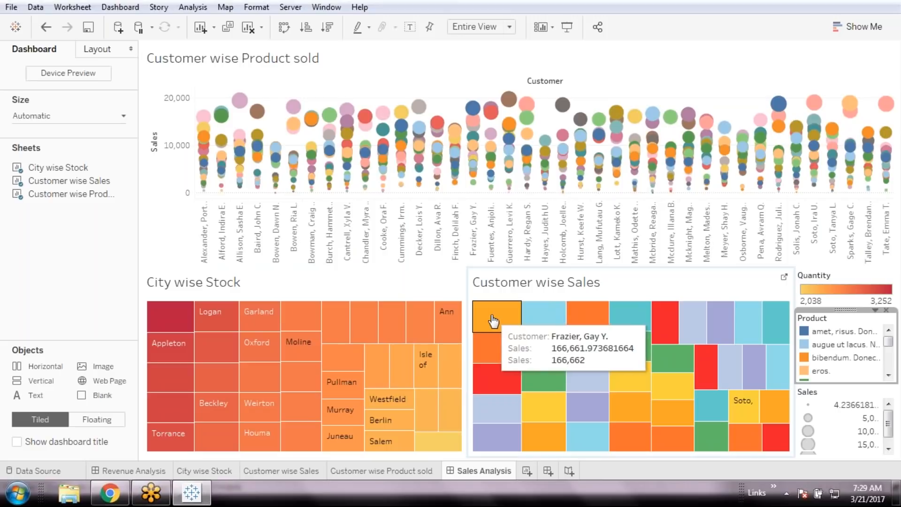
Open the Customer wise Sales sheet from the dashboard and delete the duplicate <SUM(Sales)> line from its tooltip, keeping <SUM(Sales) (2)>.
{"action": "left_click", "coordinate": [788, 279]}
{"action": "left_click", "coordinate": [784, 278]}
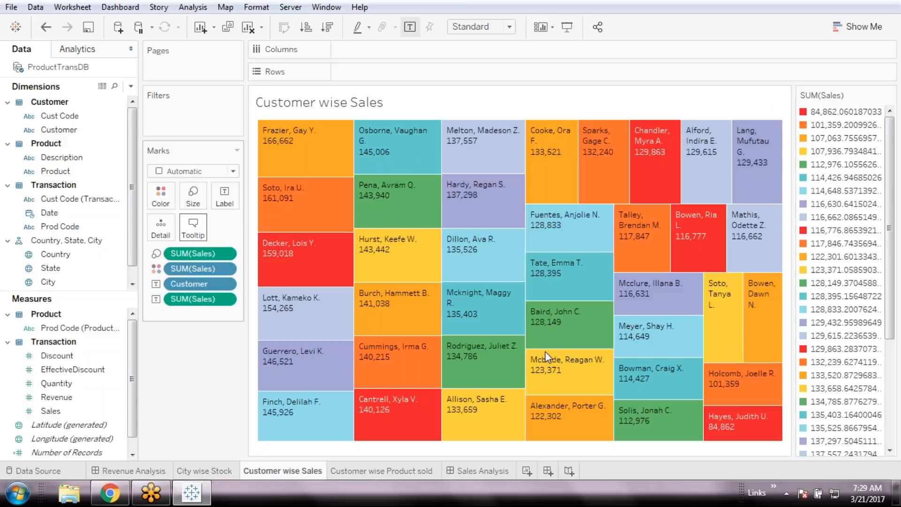
{"action": "left_click", "coordinate": [426, 199]}
{"action": "left_click_drag", "start_coordinate": [415, 193], "coordinate": [281, 191]}
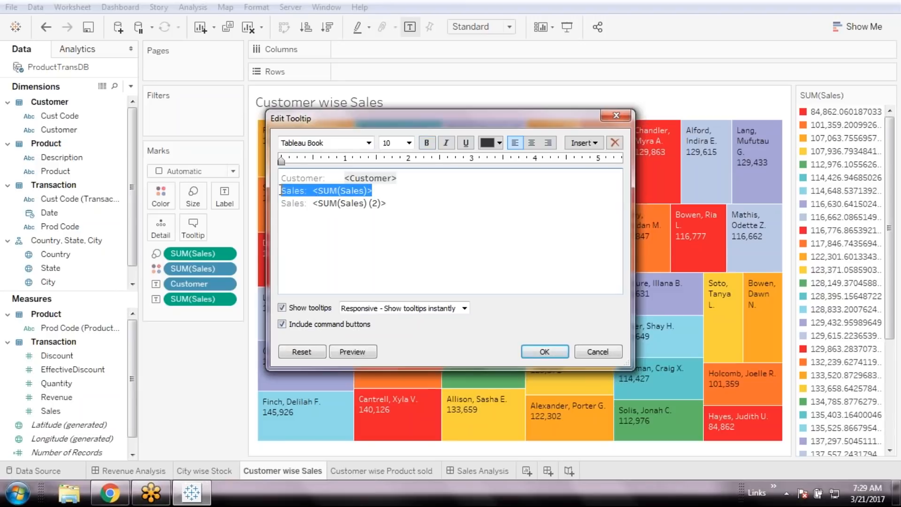
{"action": "key", "text": "Delete"}
{"action": "key", "text": "Delete"}
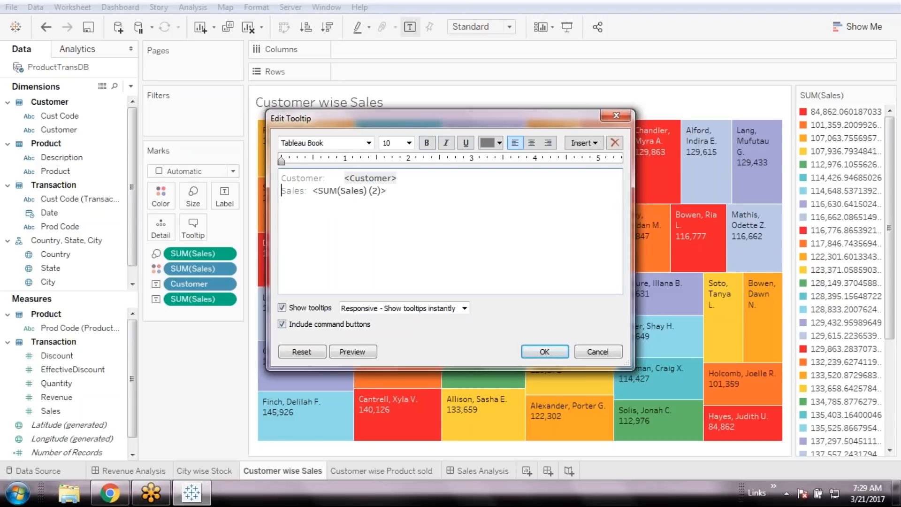
{"action": "left_click", "coordinate": [544, 352]}
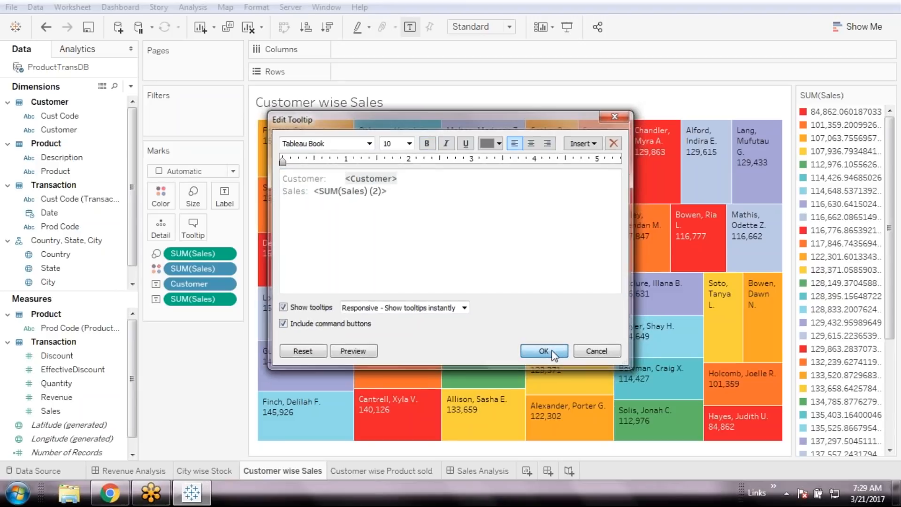
{"action": "mouse_move", "coordinate": [315, 268]}
{"action": "mouse_move", "coordinate": [306, 146]}
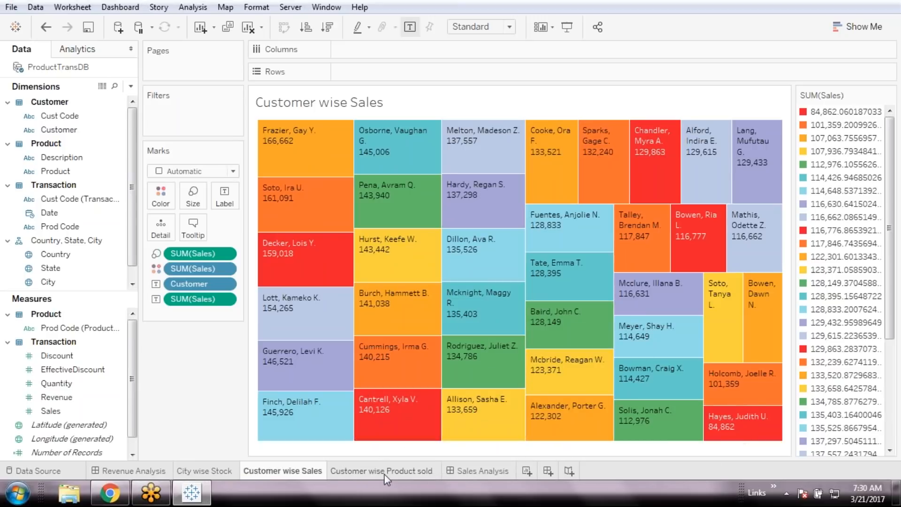
Look at the Sales Analysis dashboard and check which sheet commands are offered for Customer wise Sales.
{"action": "left_click", "coordinate": [467, 471]}
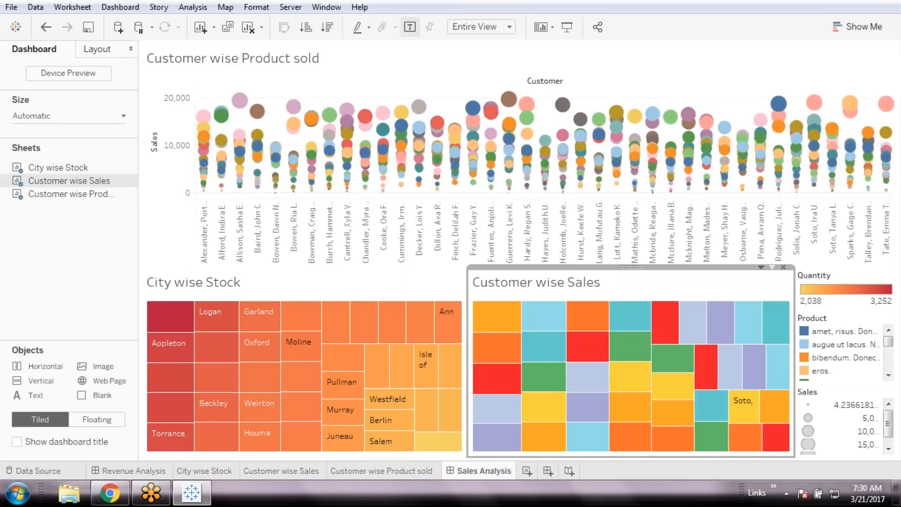
{"action": "left_click", "coordinate": [283, 472]}
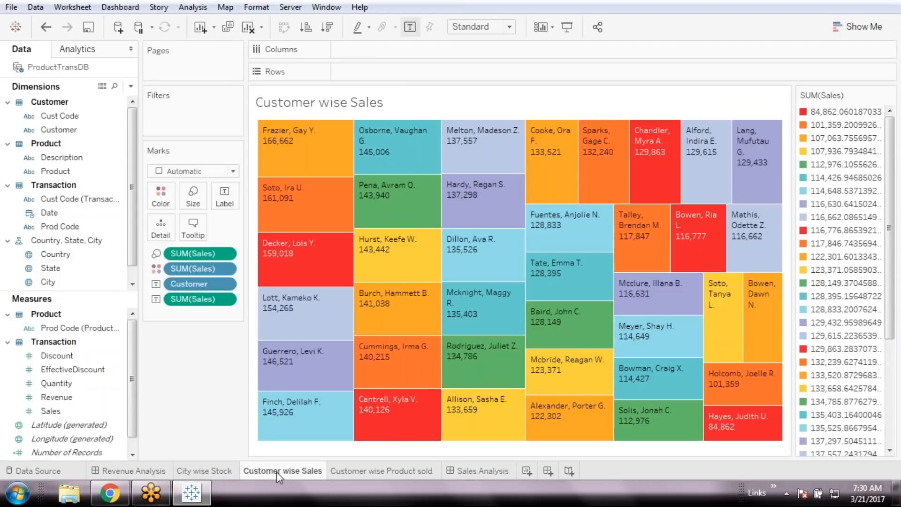
{"action": "right_click", "coordinate": [277, 471]}
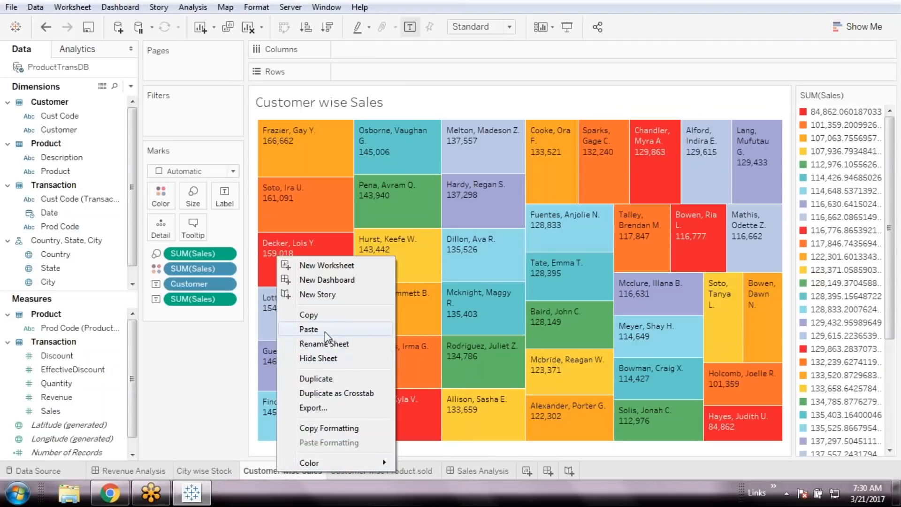
Remove the Customer wise Sales treemap from the Sales Analysis dashboard.
{"action": "left_click", "coordinate": [482, 471]}
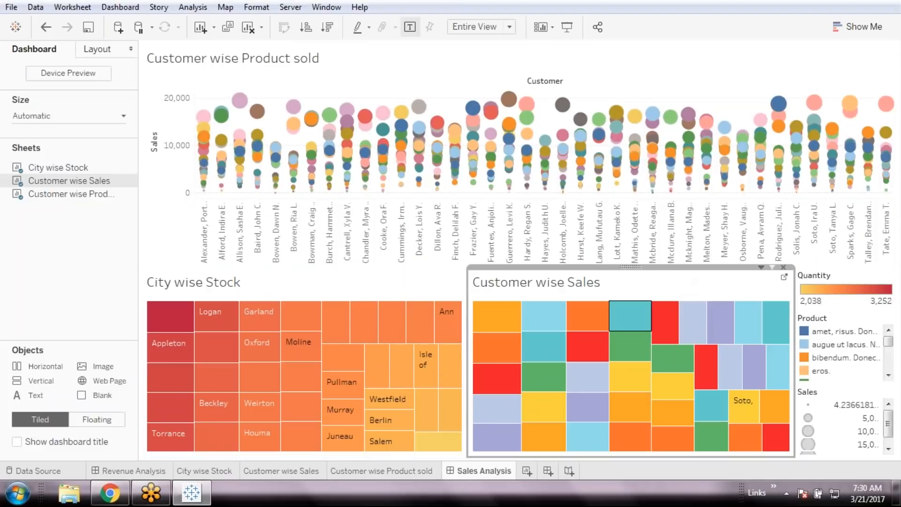
{"action": "left_click", "coordinate": [783, 268]}
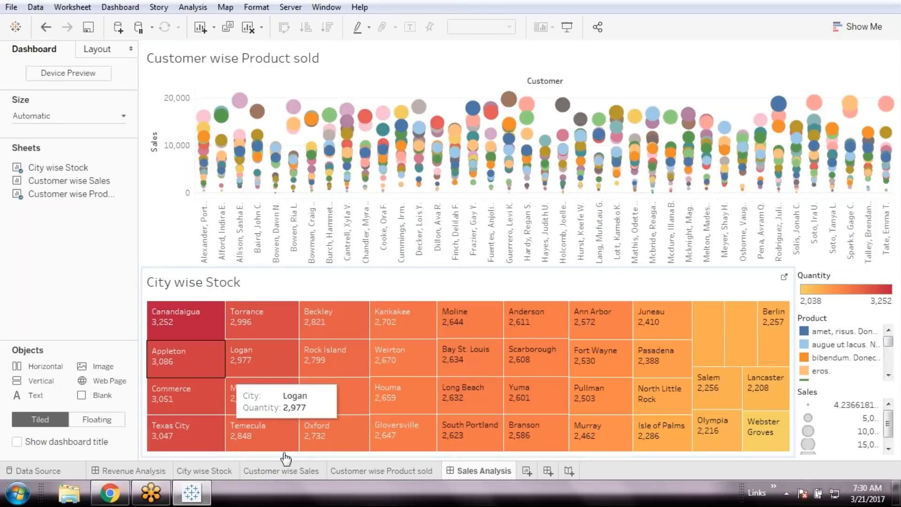
{"action": "mouse_move", "coordinate": [73, 186]}
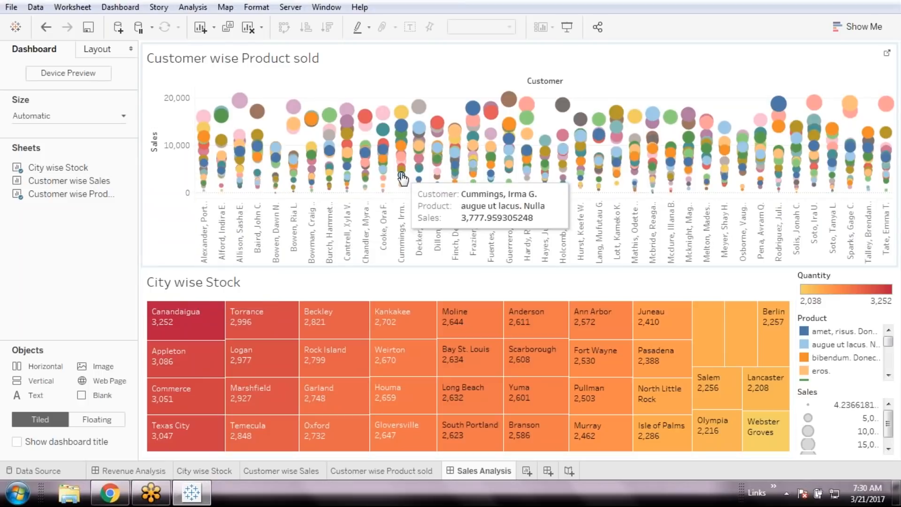
Compare the sheet commands offered for Customer wise Product sold with those for the unused Customer wise Sales sheet.
{"action": "left_click", "coordinate": [282, 470]}
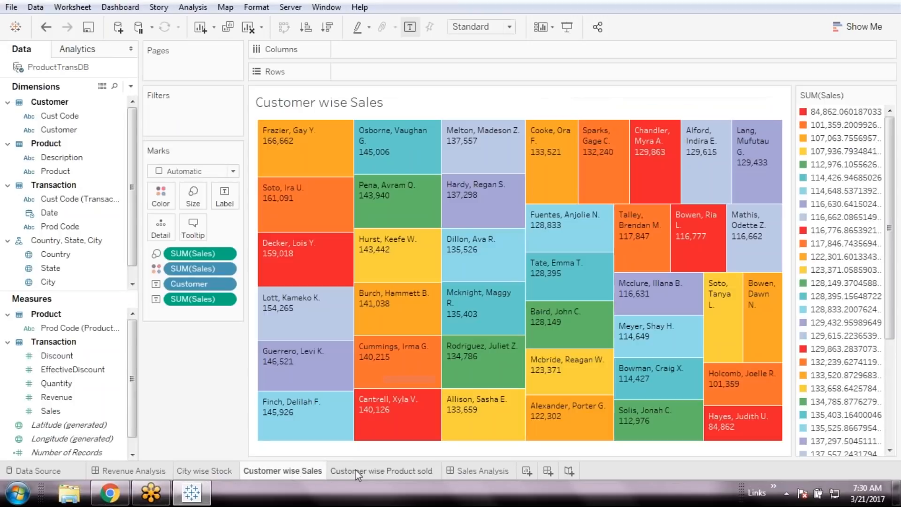
{"action": "left_click", "coordinate": [358, 471]}
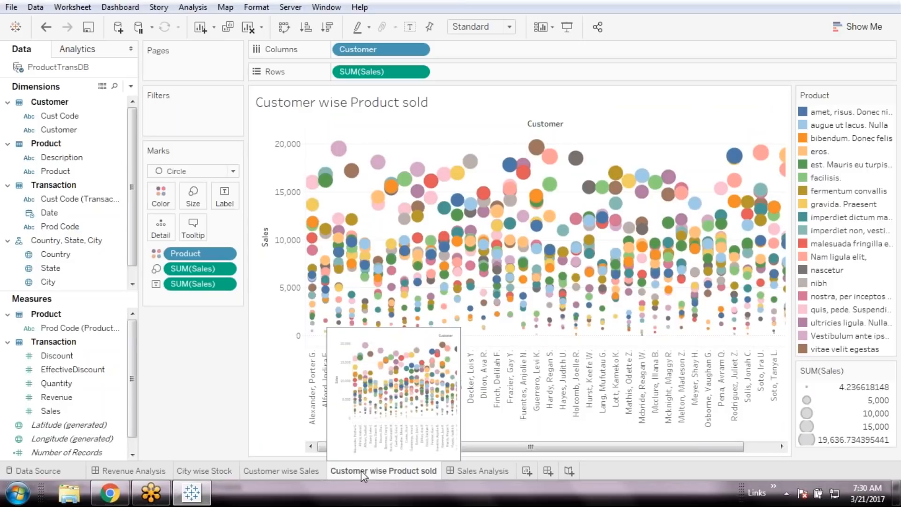
{"action": "right_click", "coordinate": [362, 470]}
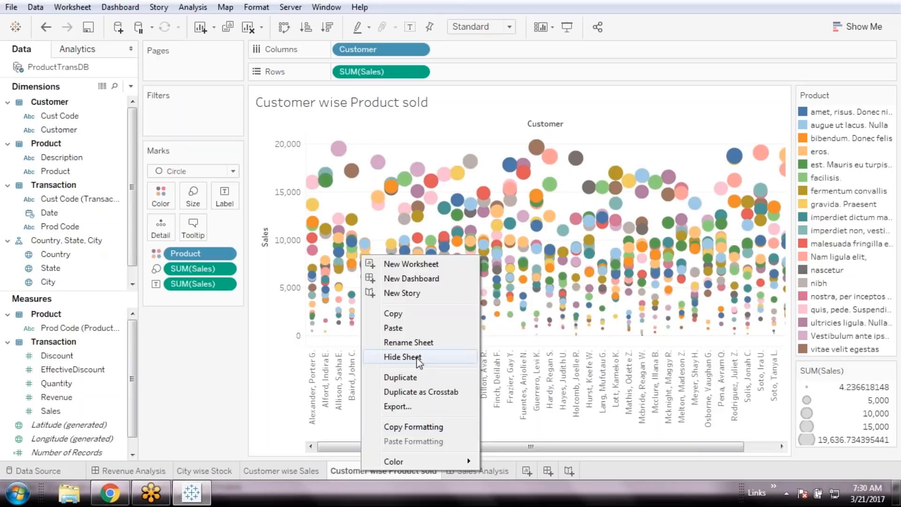
{"action": "left_click", "coordinate": [270, 471]}
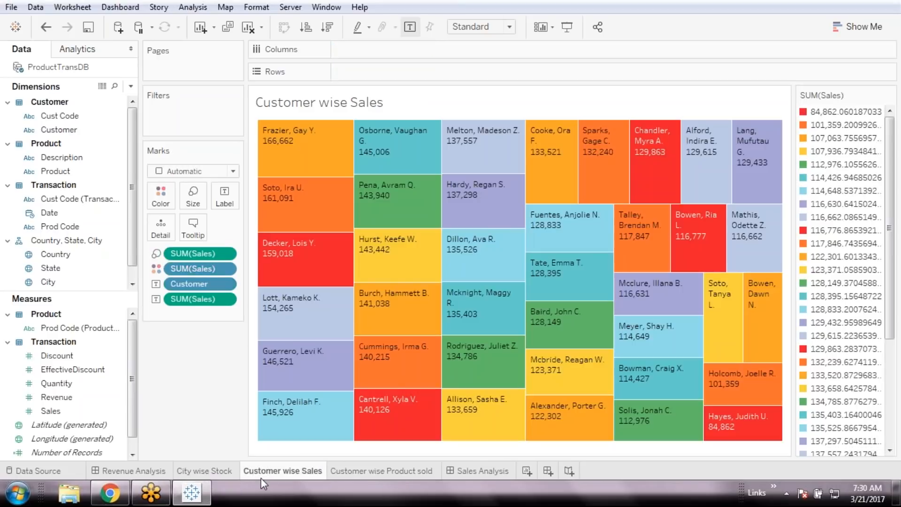
{"action": "mouse_move", "coordinate": [265, 478]}
{"action": "right_click", "coordinate": [281, 472]}
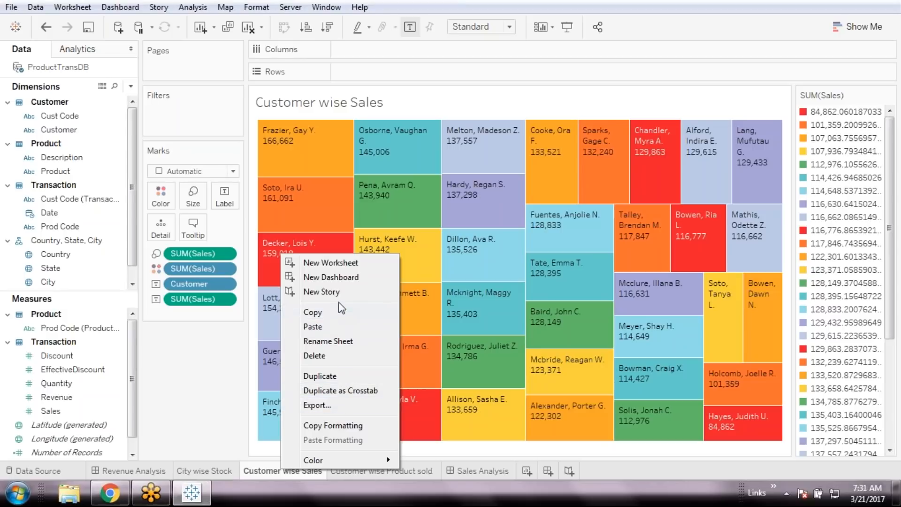
Add Customer wise Sales back to the Sales Analysis dashboard beside City wise Stock and set its fit to Entire View.
{"action": "left_click", "coordinate": [479, 471]}
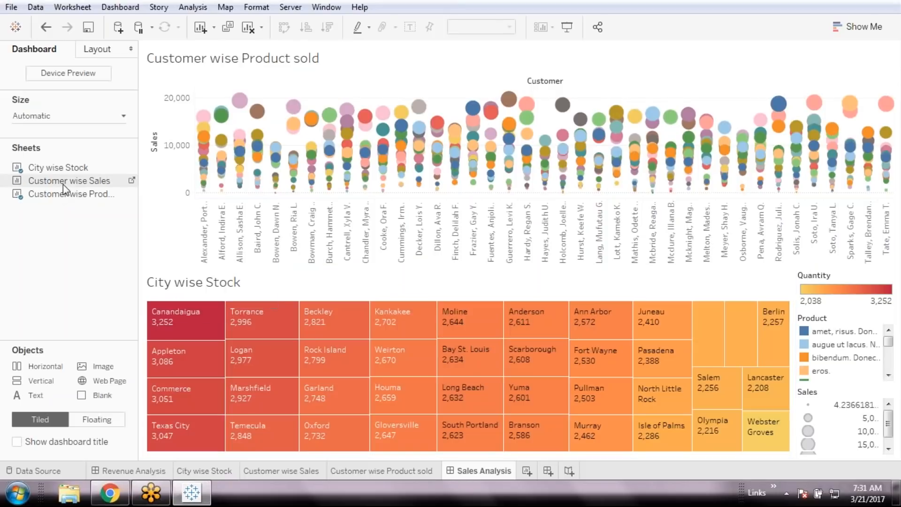
{"action": "left_click_drag", "start_coordinate": [63, 184], "coordinate": [656, 352]}
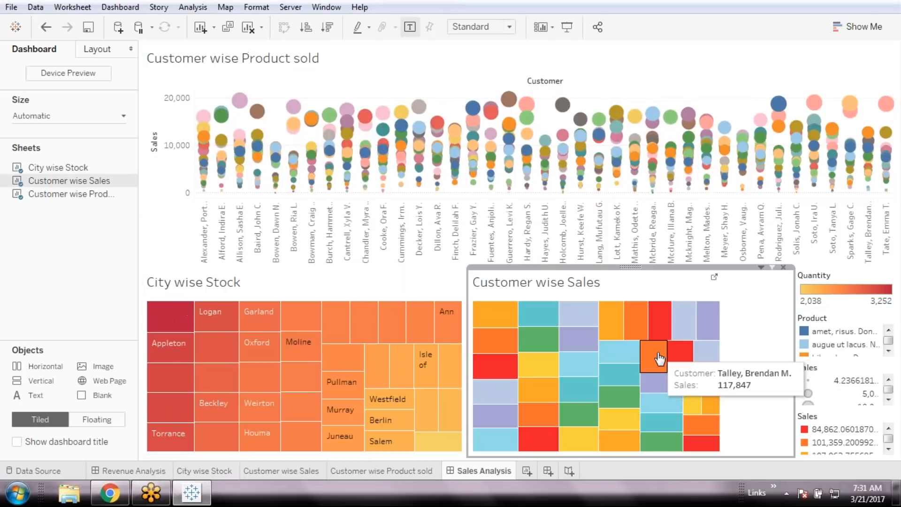
{"action": "left_click", "coordinate": [762, 267]}
{"action": "mouse_move", "coordinate": [751, 284]}
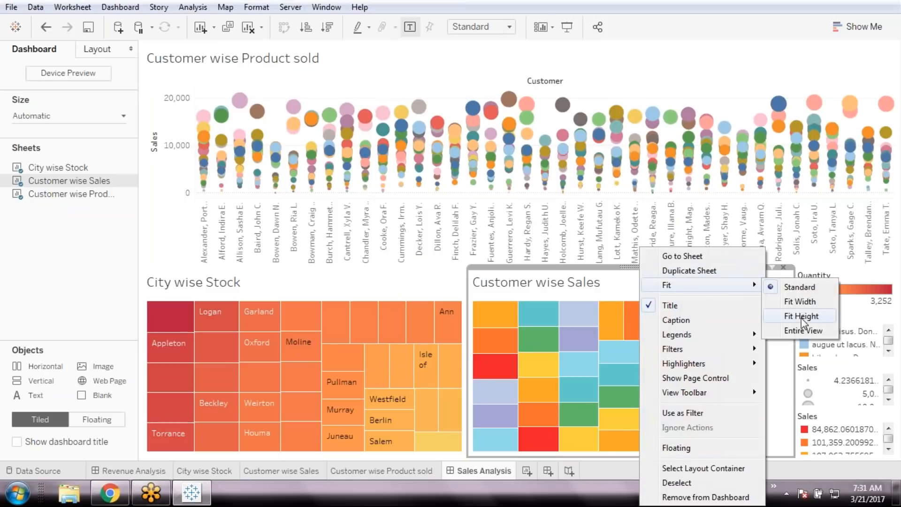
{"action": "left_click", "coordinate": [809, 332]}
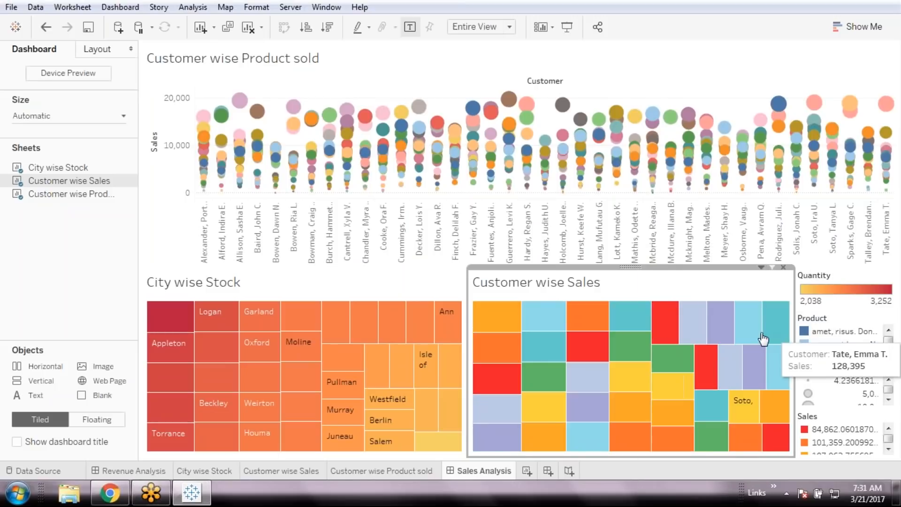
Hide the Customer wise Sales, City wise Stock and Customer wise Product sold worksheets.
{"action": "right_click", "coordinate": [298, 472]}
{"action": "left_click", "coordinate": [342, 362]}
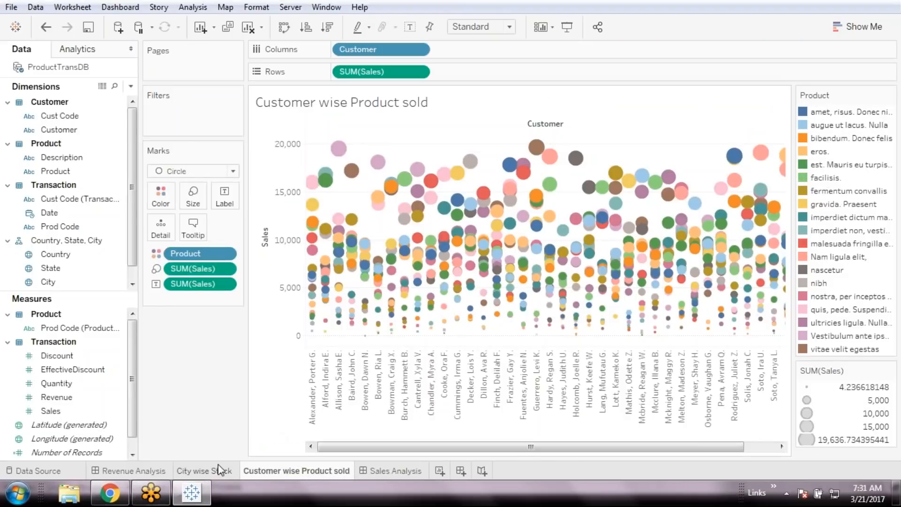
{"action": "right_click", "coordinate": [220, 470]}
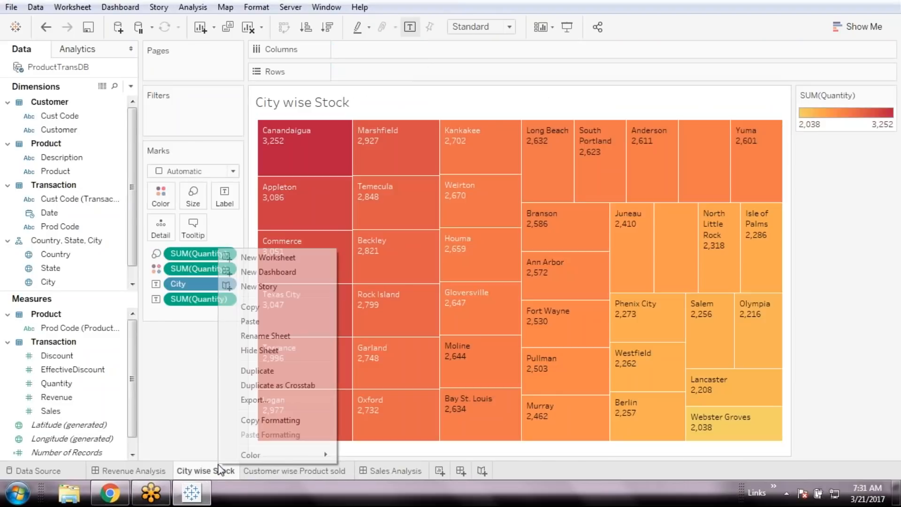
{"action": "left_click", "coordinate": [263, 352]}
{"action": "right_click", "coordinate": [257, 472]}
{"action": "left_click", "coordinate": [302, 356]}
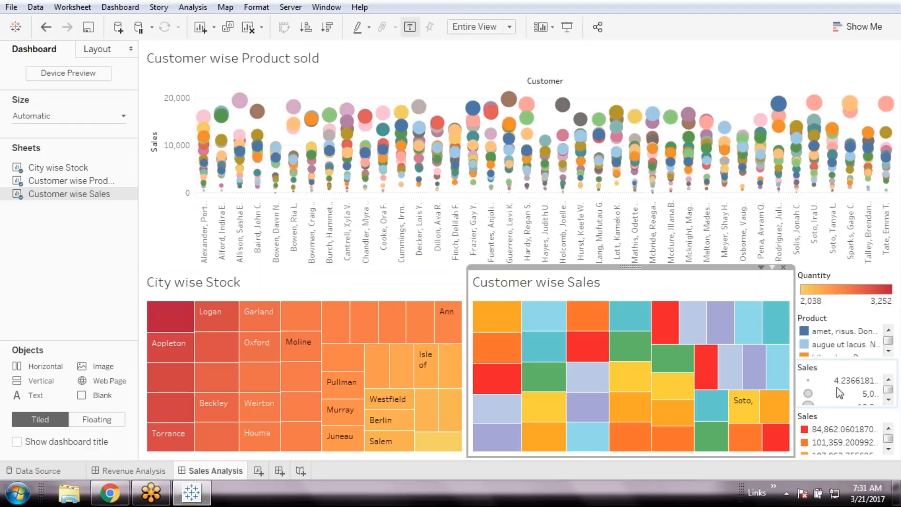
Remove the two Sales legends, the Product legend and the Quantity legend from the Sales Analysis dashboard.
{"action": "left_click", "coordinate": [859, 371]}
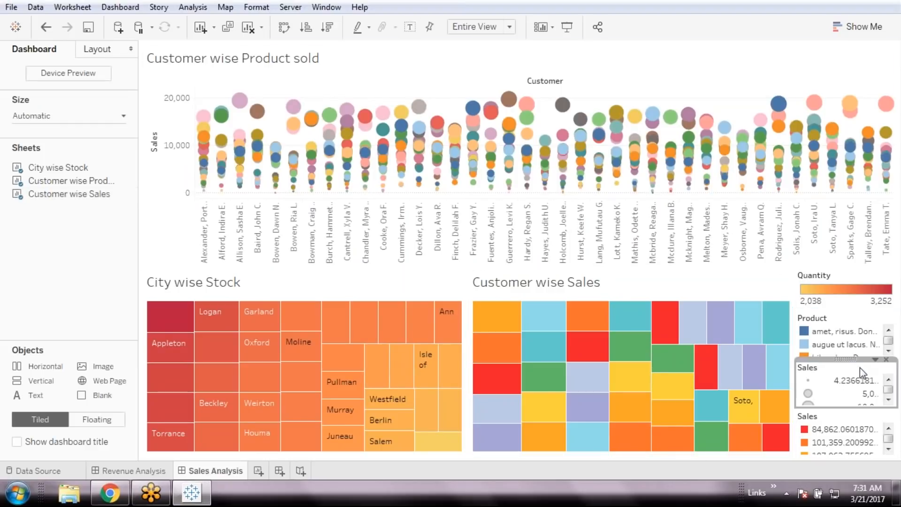
{"action": "left_click", "coordinate": [887, 360]}
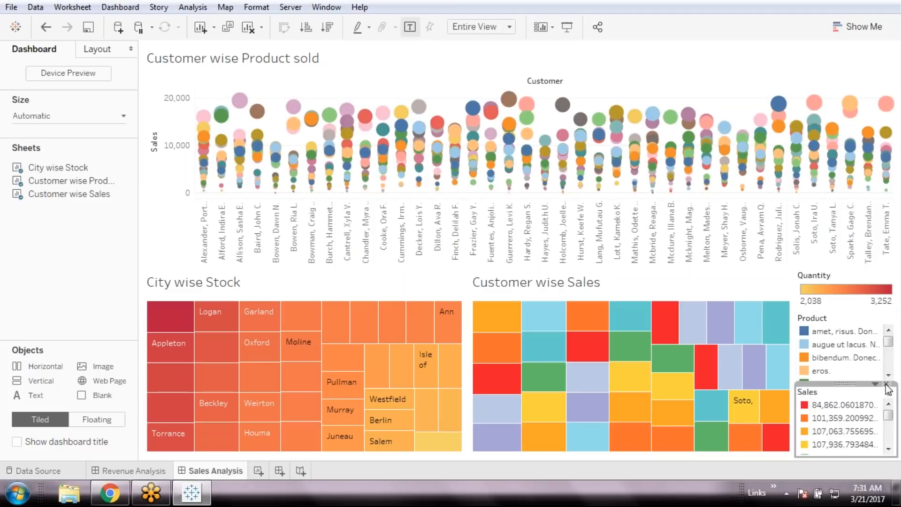
{"action": "left_click", "coordinate": [887, 385]}
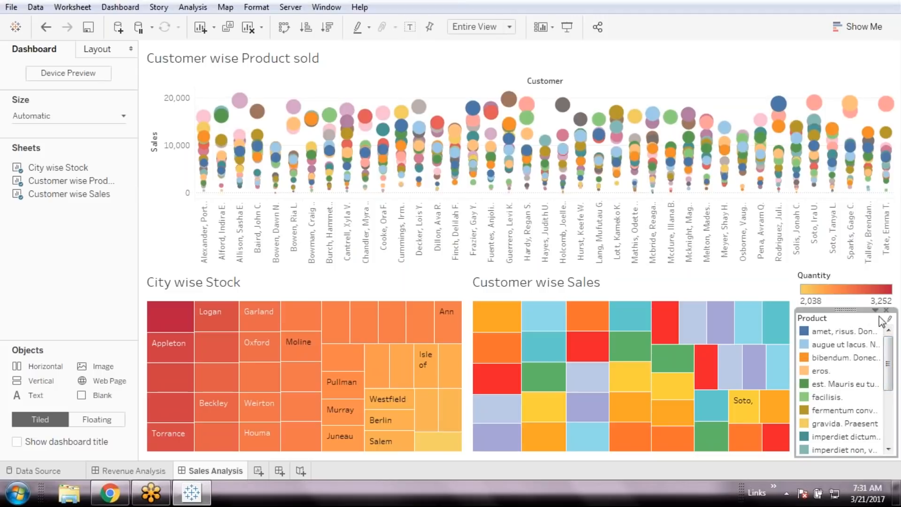
{"action": "left_click", "coordinate": [887, 310]}
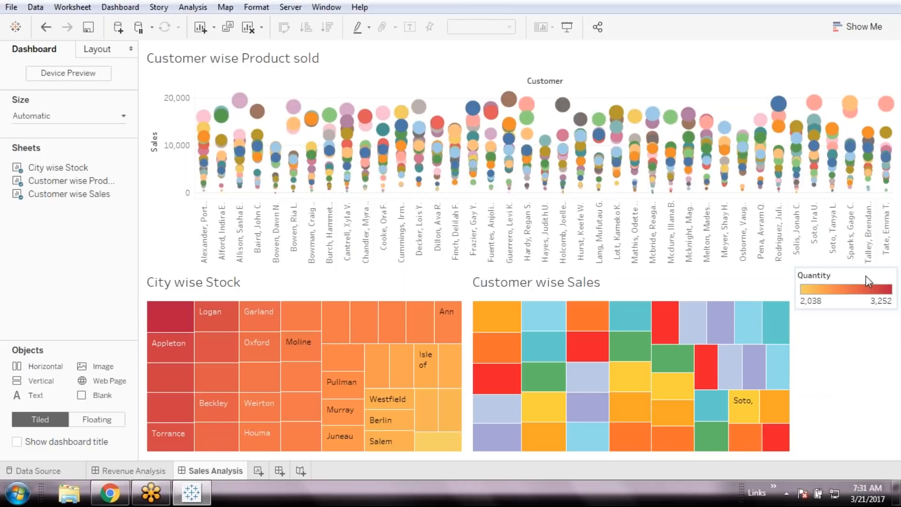
{"action": "left_click", "coordinate": [890, 271]}
{"action": "left_click", "coordinate": [826, 285]}
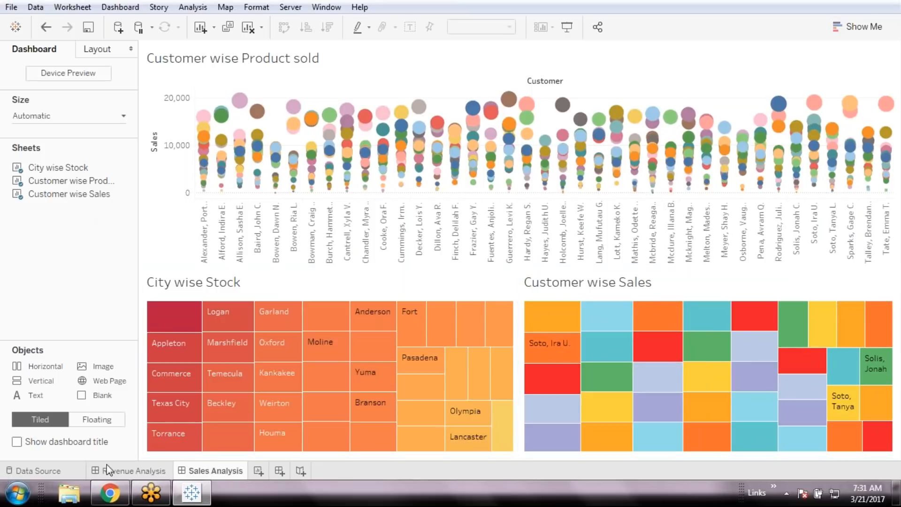
Open the hidden City wise Stock worksheet from its dashboard view and return to Sales Analysis.
{"action": "mouse_move", "coordinate": [212, 474]}
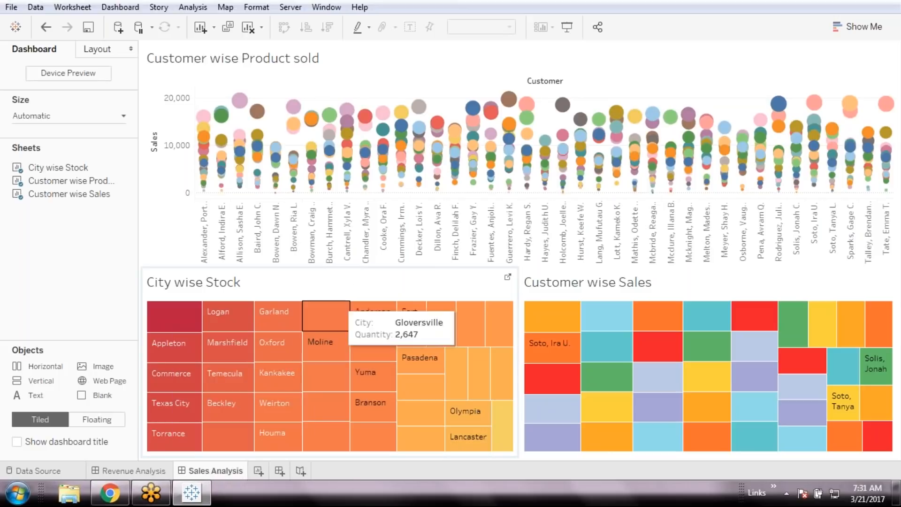
{"action": "left_click", "coordinate": [336, 295]}
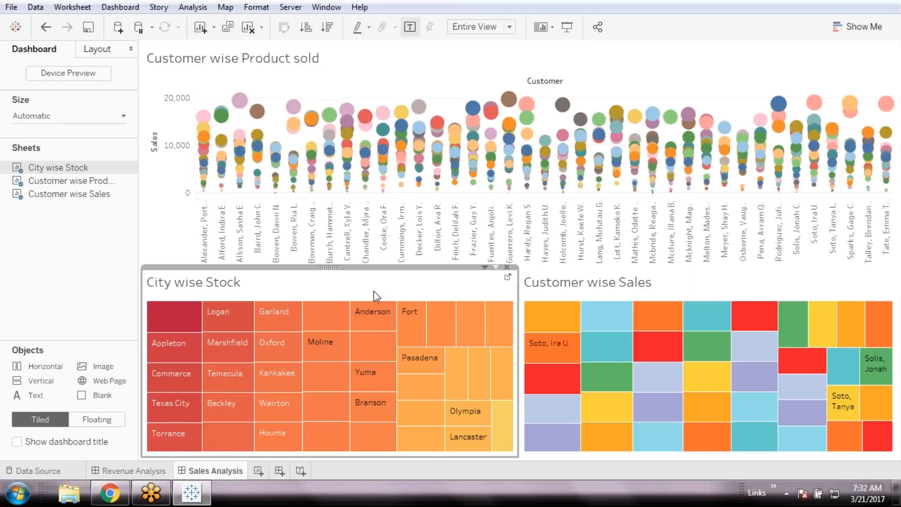
{"action": "left_click", "coordinate": [508, 278]}
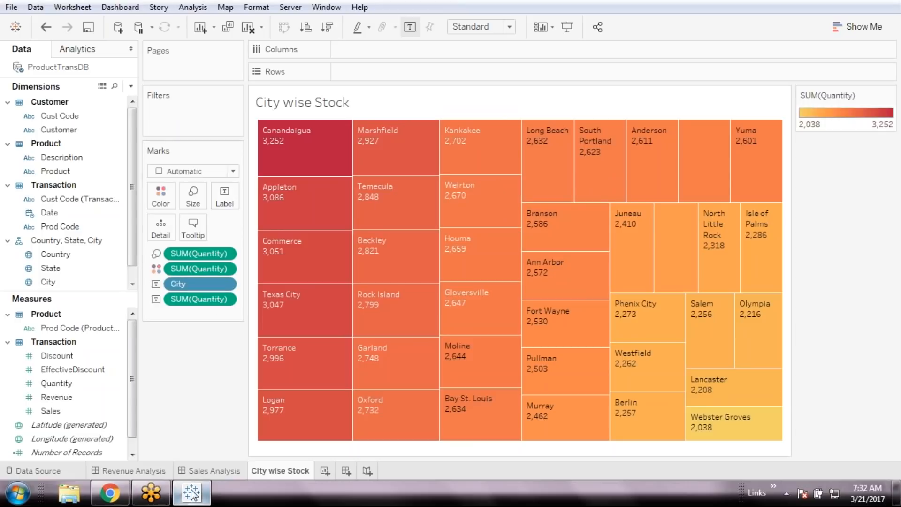
{"action": "left_click", "coordinate": [201, 472]}
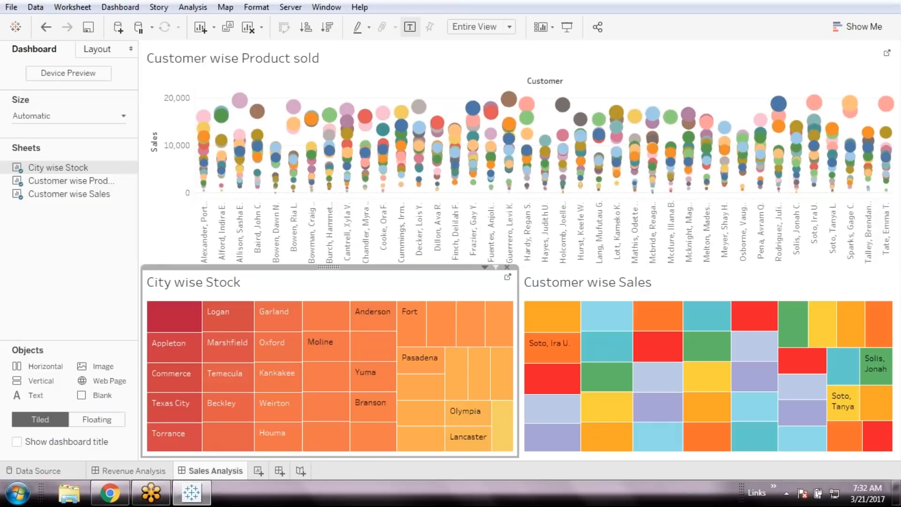
Open the hidden Customer wise Product sold worksheet from the dashboard's sheet list and return to Sales Analysis.
{"action": "mouse_move", "coordinate": [63, 170]}
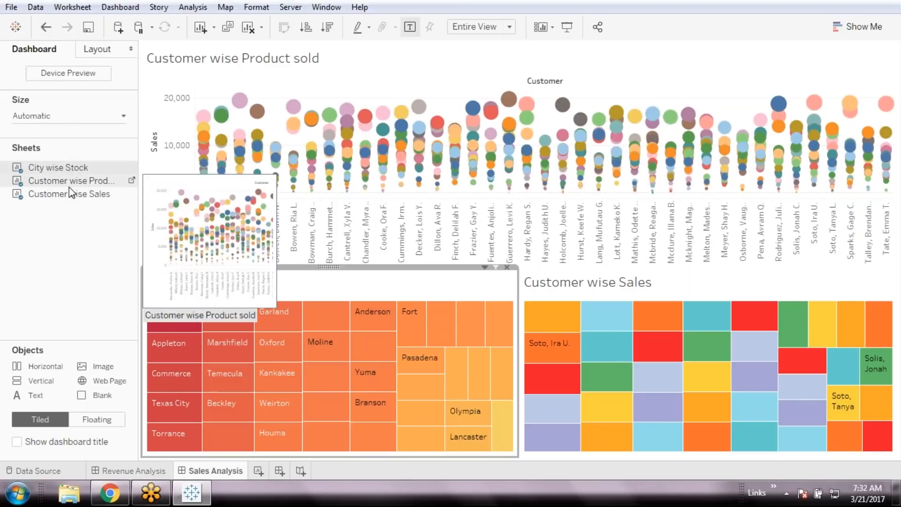
{"action": "mouse_move", "coordinate": [135, 190]}
{"action": "left_click", "coordinate": [134, 181]}
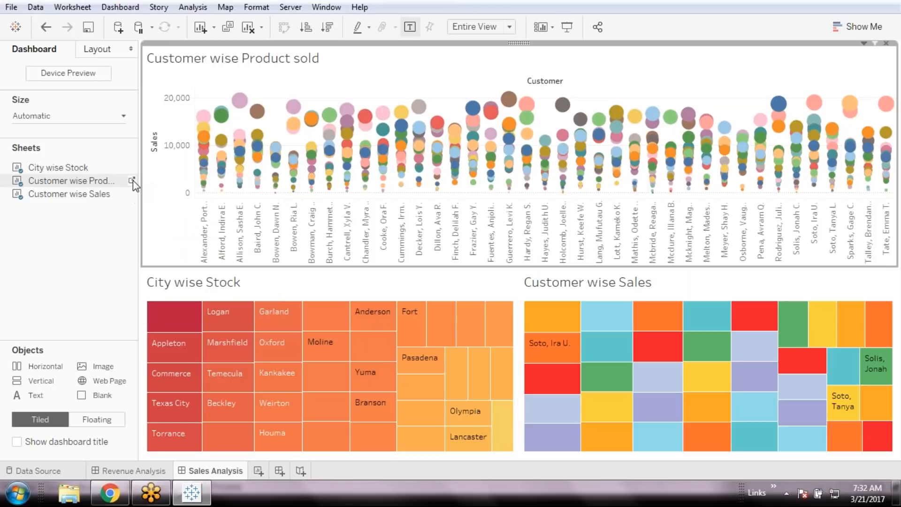
{"action": "left_click", "coordinate": [134, 181]}
{"action": "left_click", "coordinate": [219, 472]}
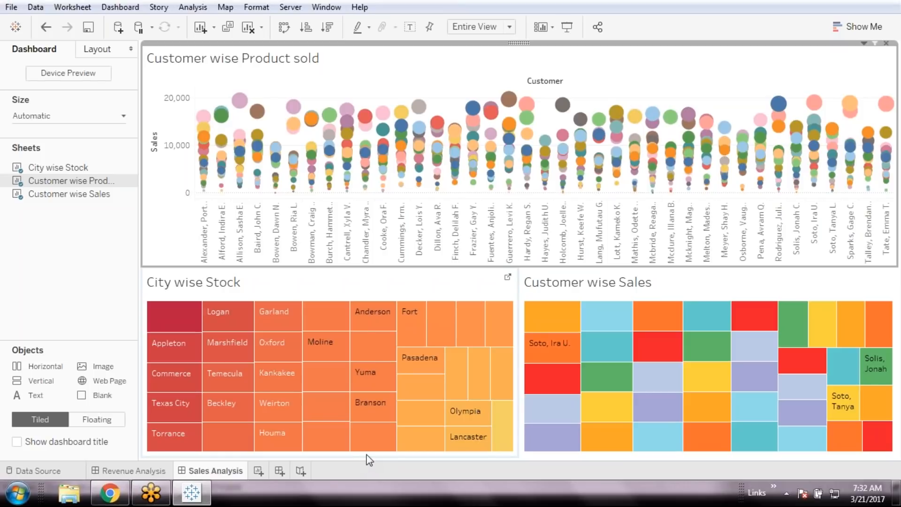
Unhide the City wise Stock worksheet used in the Sales Analysis dashboard.
{"action": "right_click", "coordinate": [370, 288]}
{"action": "left_click", "coordinate": [345, 291]}
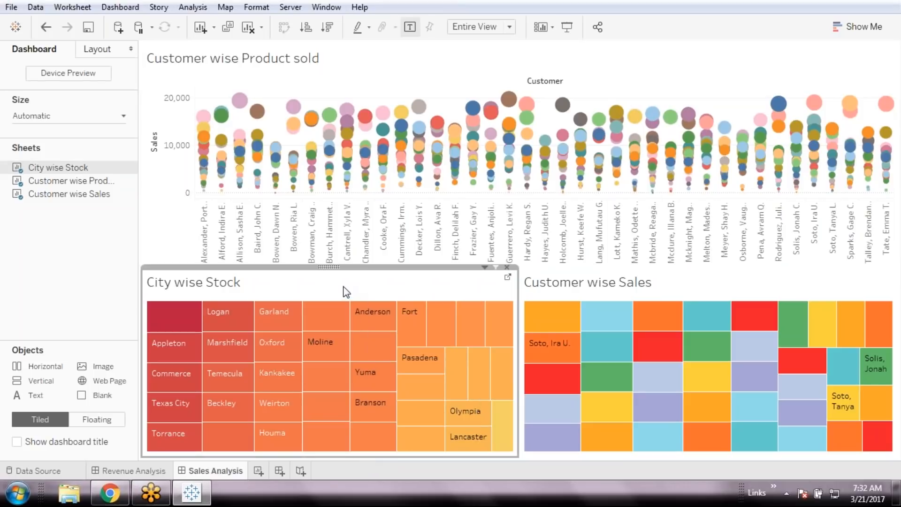
{"action": "right_click", "coordinate": [396, 290]}
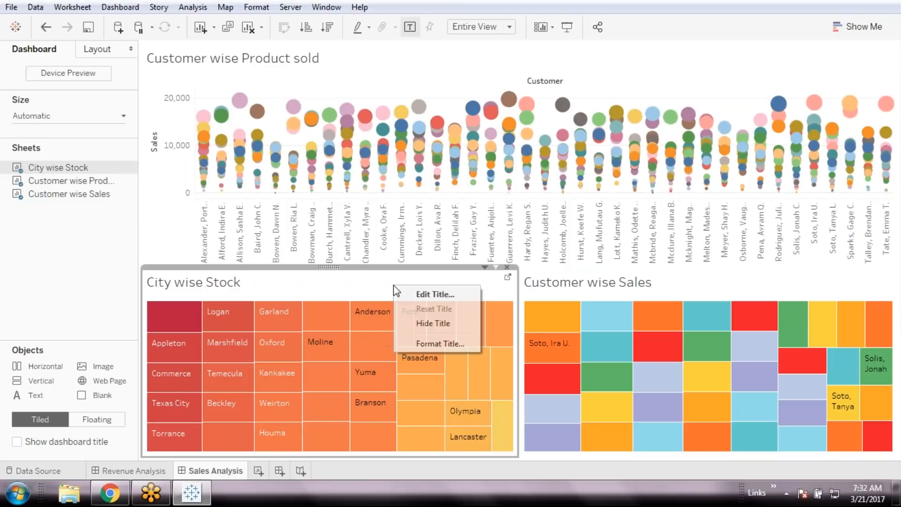
{"action": "left_click", "coordinate": [381, 287]}
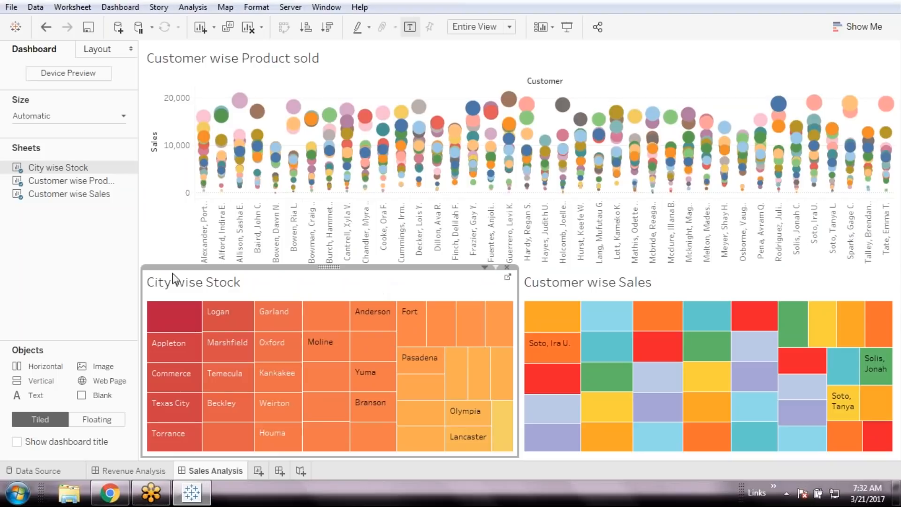
{"action": "right_click", "coordinate": [57, 173]}
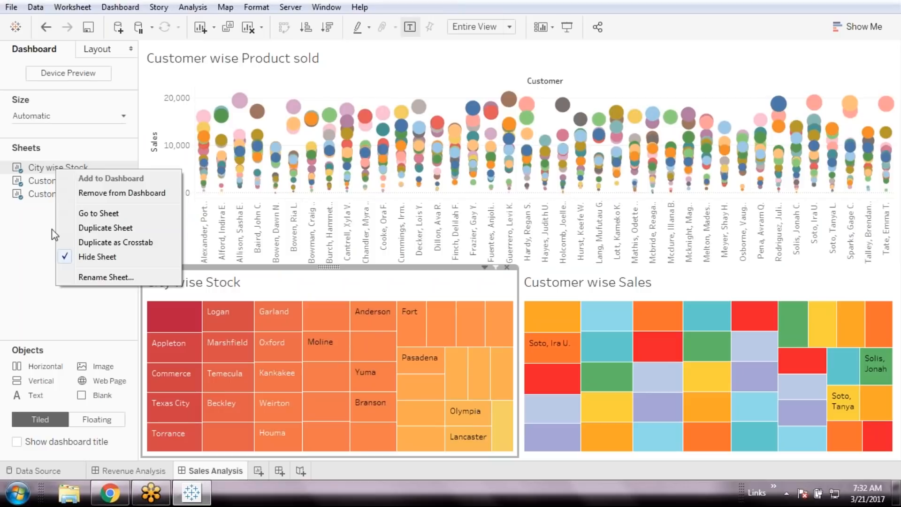
{"action": "left_click", "coordinate": [67, 257]}
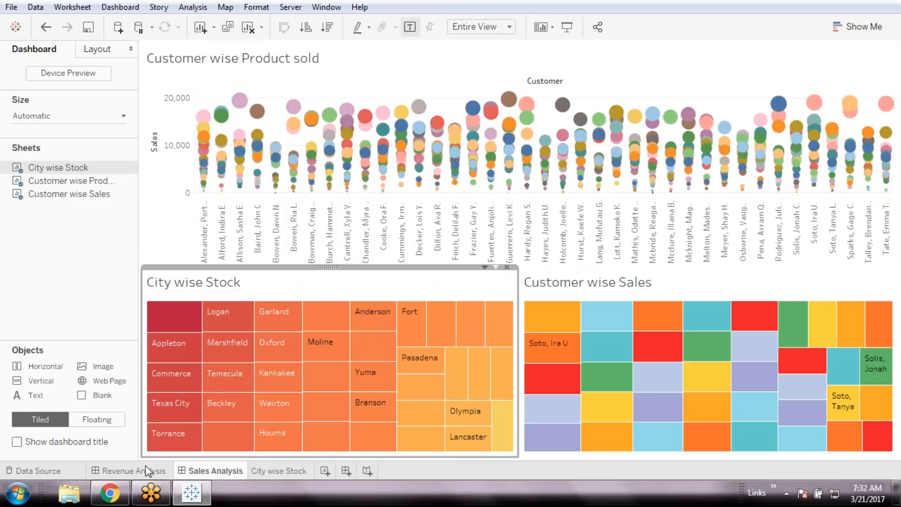
Show the City wise Stock worksheet in presentation mode and page through the Revenue Analysis and Sales Analysis dashboards.
{"action": "left_click", "coordinate": [286, 474]}
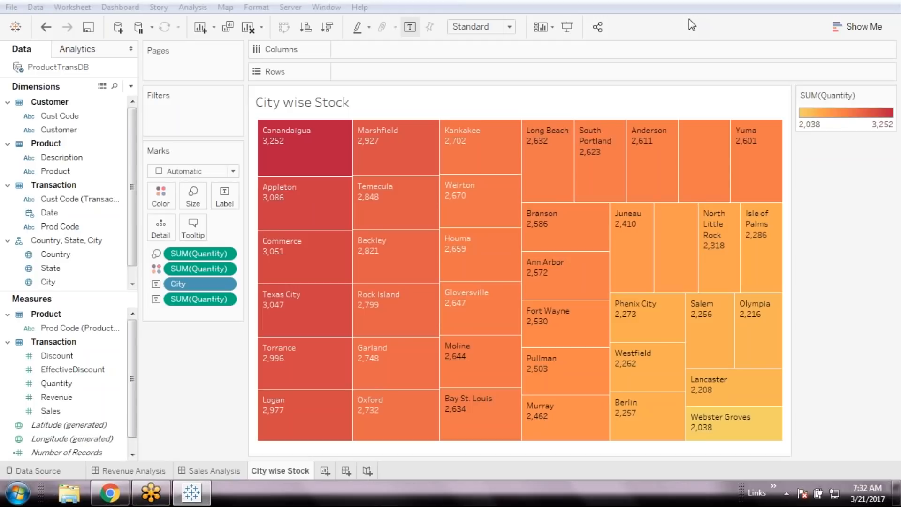
{"action": "left_click", "coordinate": [202, 471]}
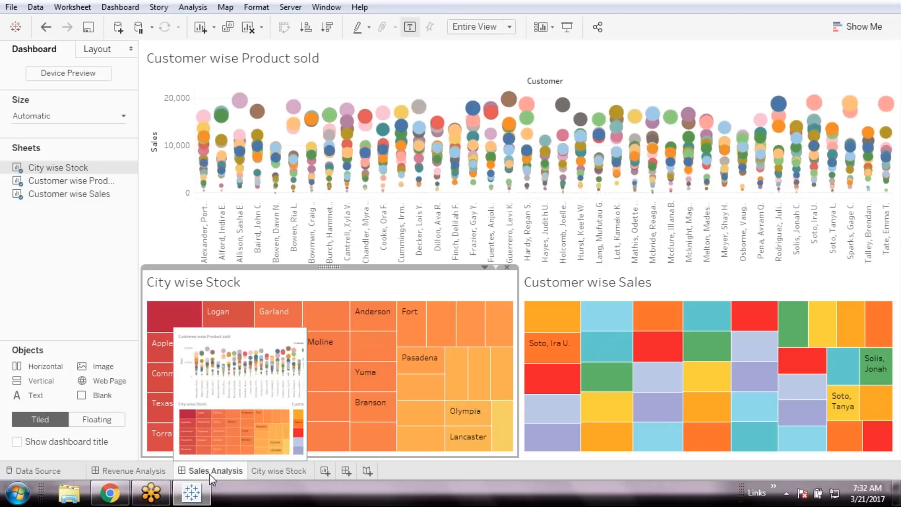
{"action": "left_click", "coordinate": [278, 471]}
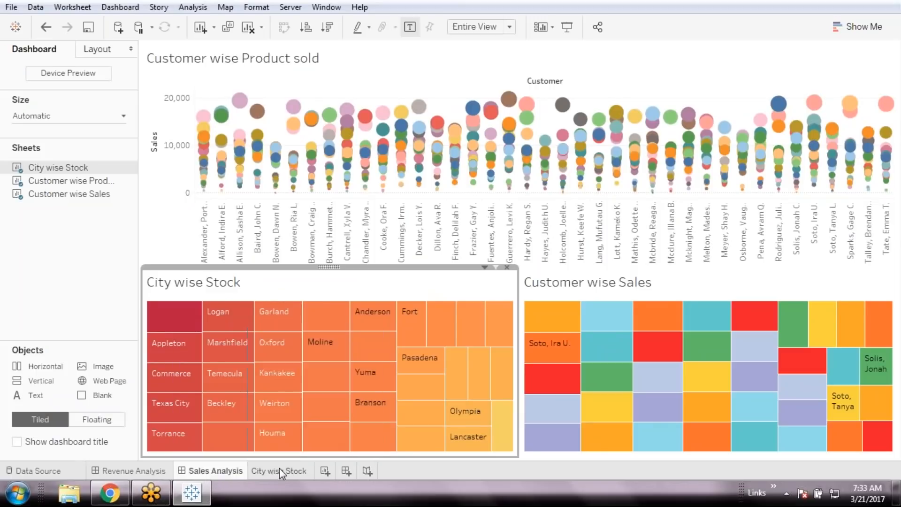
{"action": "left_click", "coordinate": [568, 27]}
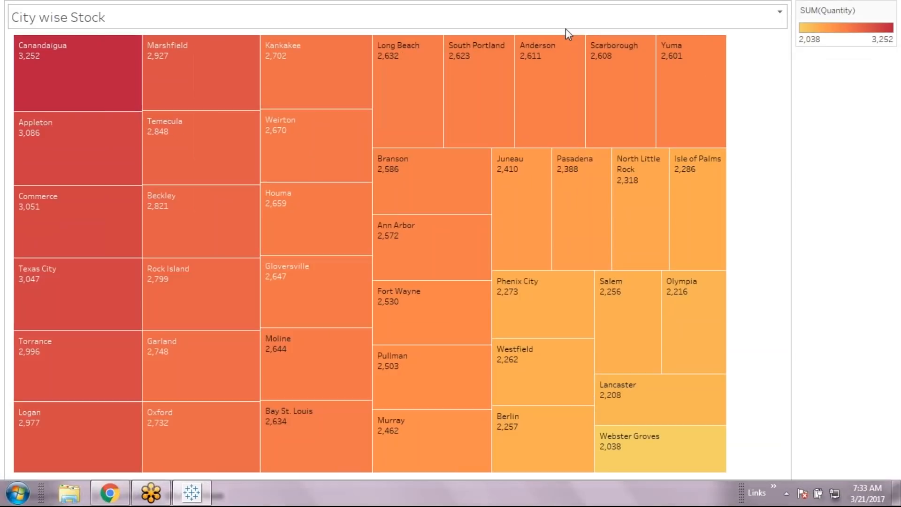
{"action": "key", "text": "alt+Tab"}
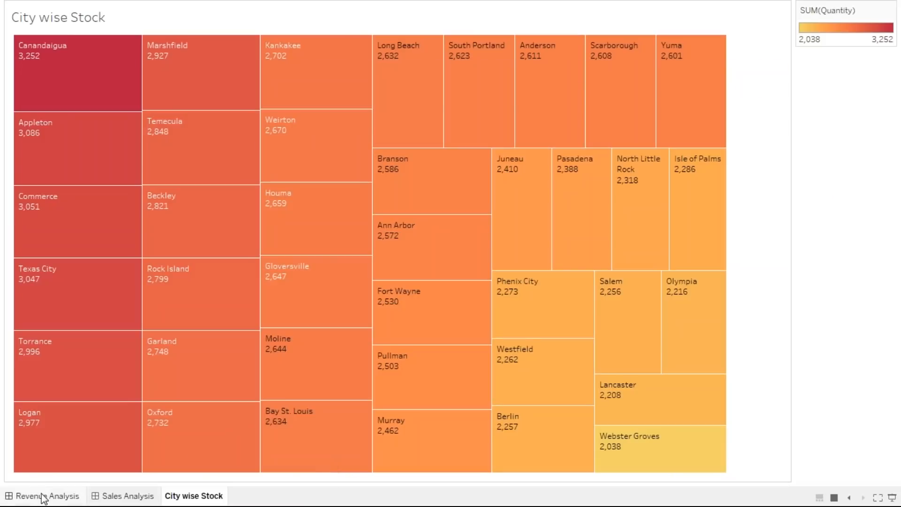
{"action": "left_click", "coordinate": [44, 497]}
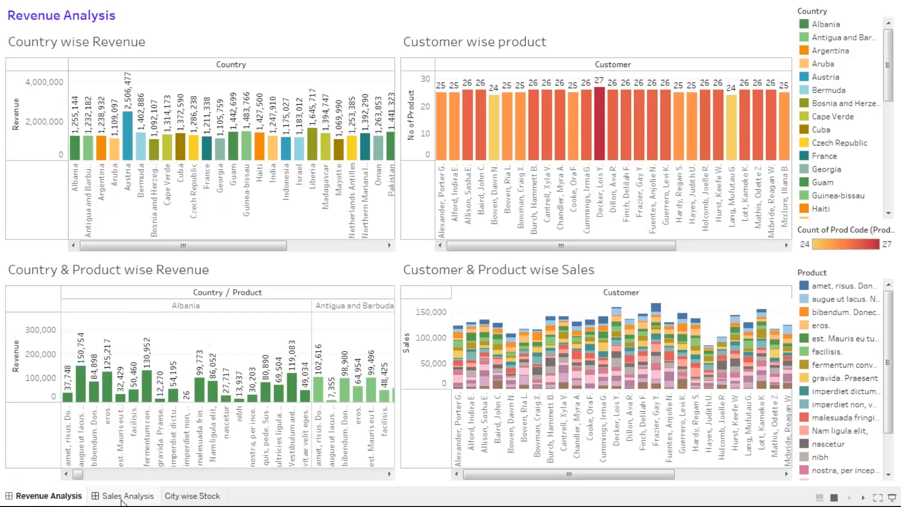
{"action": "left_click", "coordinate": [123, 498]}
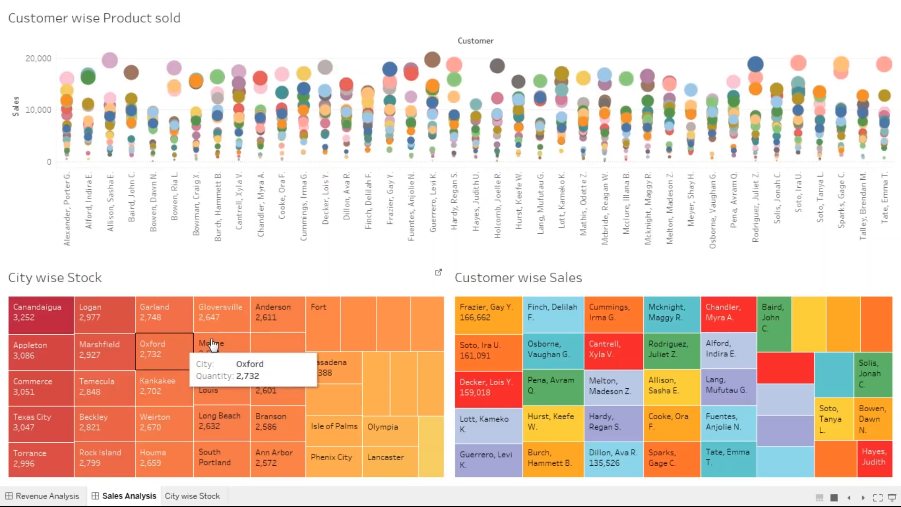
Hide the City wise Stock worksheet again and leave presentation mode.
{"action": "left_click", "coordinate": [195, 497]}
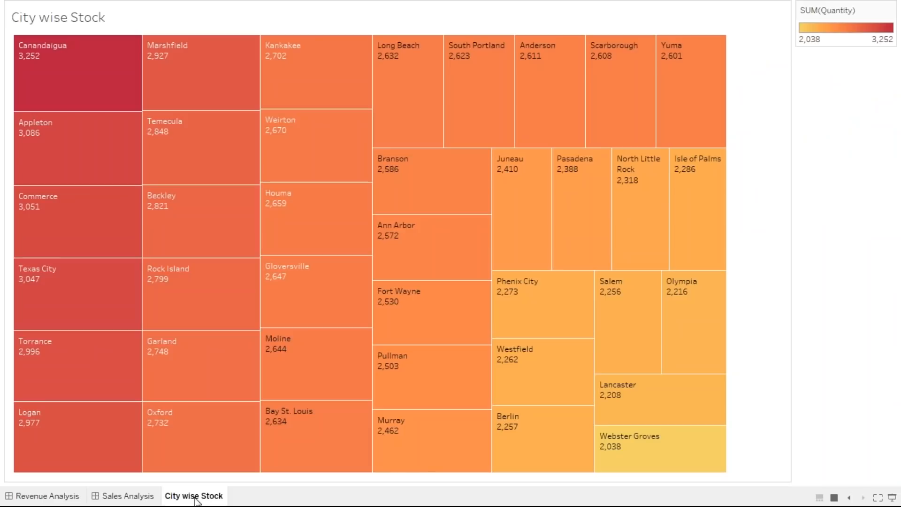
{"action": "right_click", "coordinate": [194, 499]}
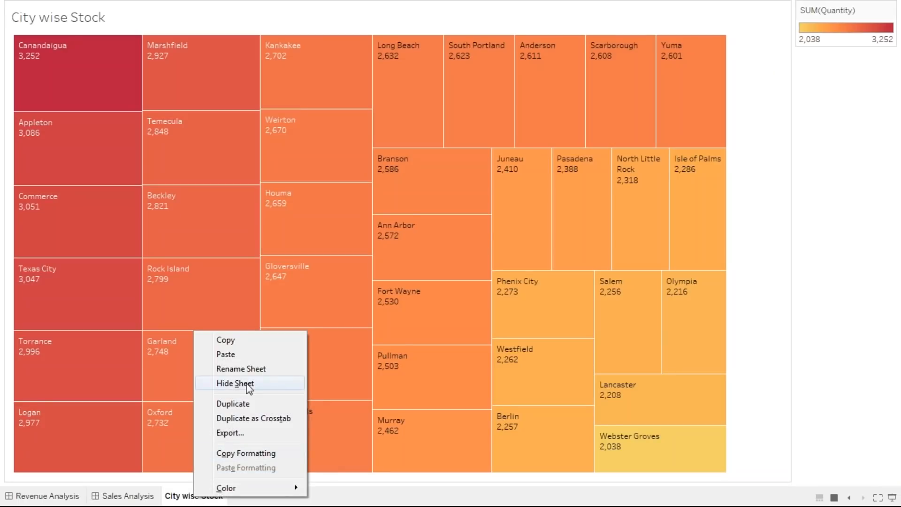
{"action": "left_click", "coordinate": [246, 383]}
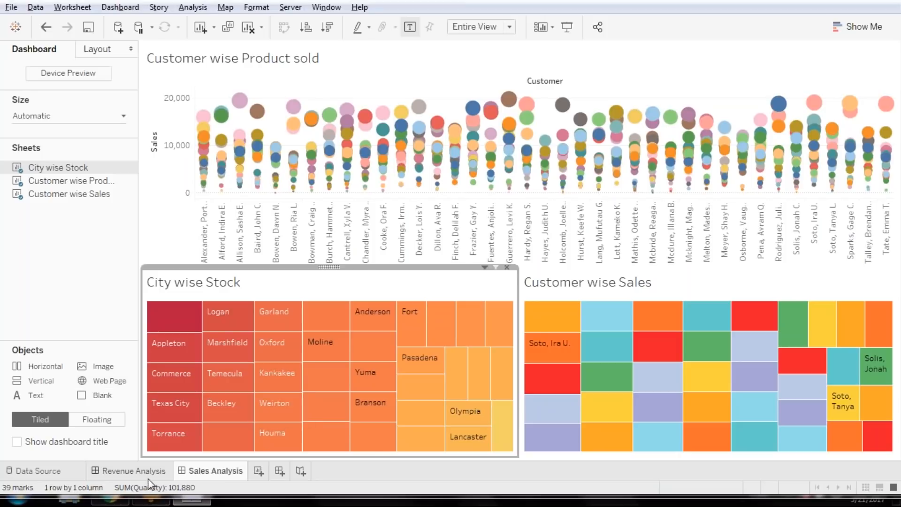
Compare the views and layouts of the Revenue Analysis and Sales Analysis dashboards.
{"action": "mouse_move", "coordinate": [148, 475]}
{"action": "left_click", "coordinate": [151, 471]}
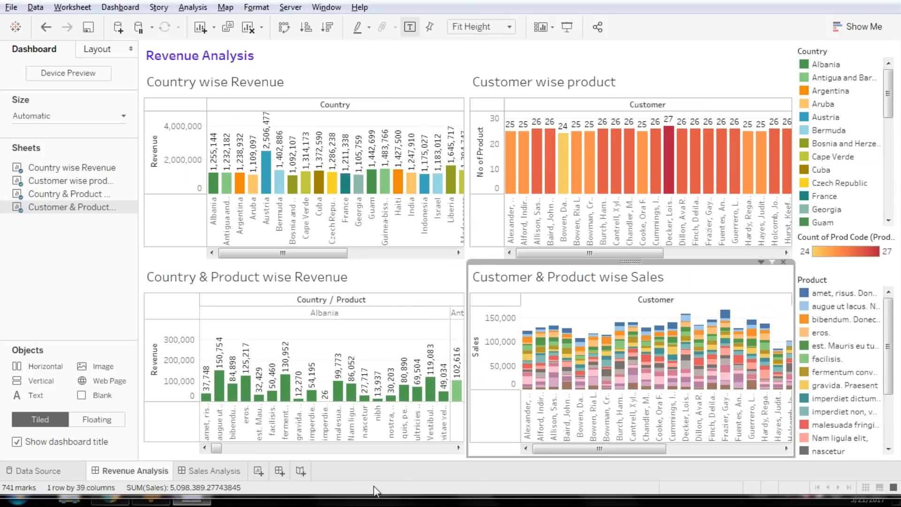
{"action": "left_click", "coordinate": [221, 472]}
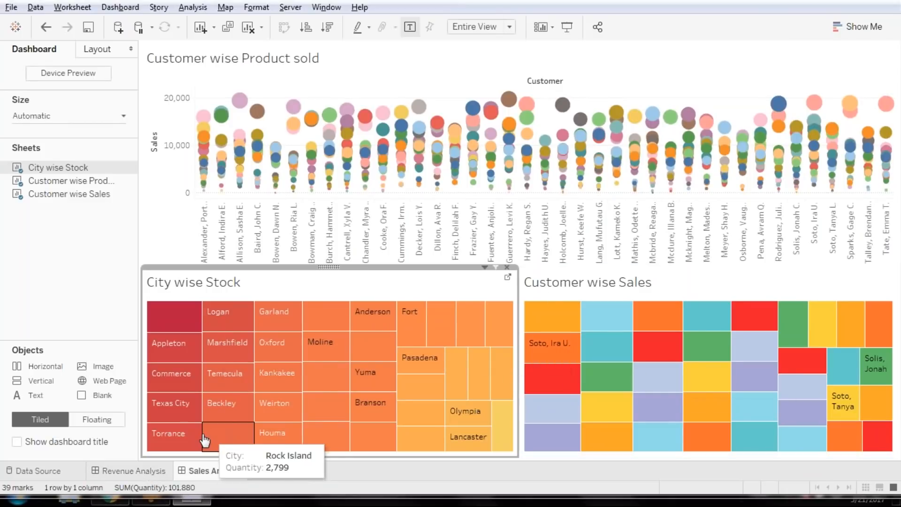
{"action": "left_click", "coordinate": [144, 468]}
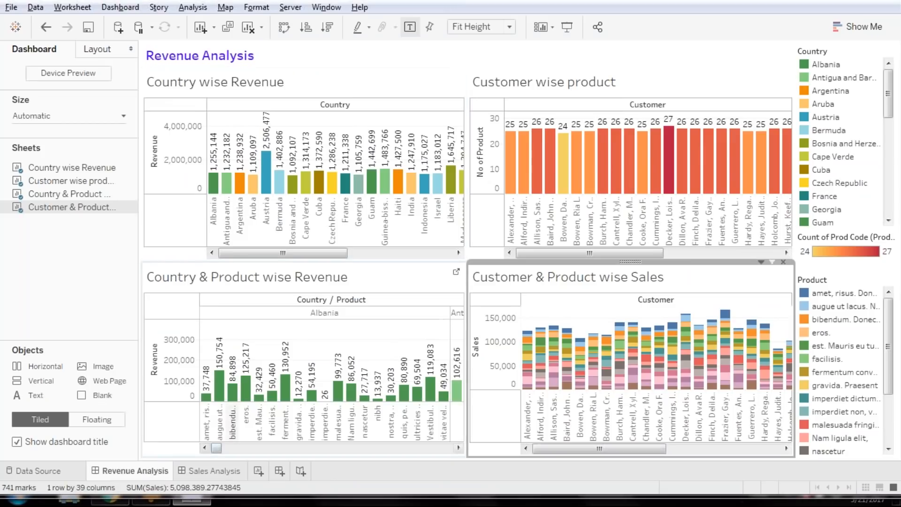
{"action": "left_click", "coordinate": [215, 471]}
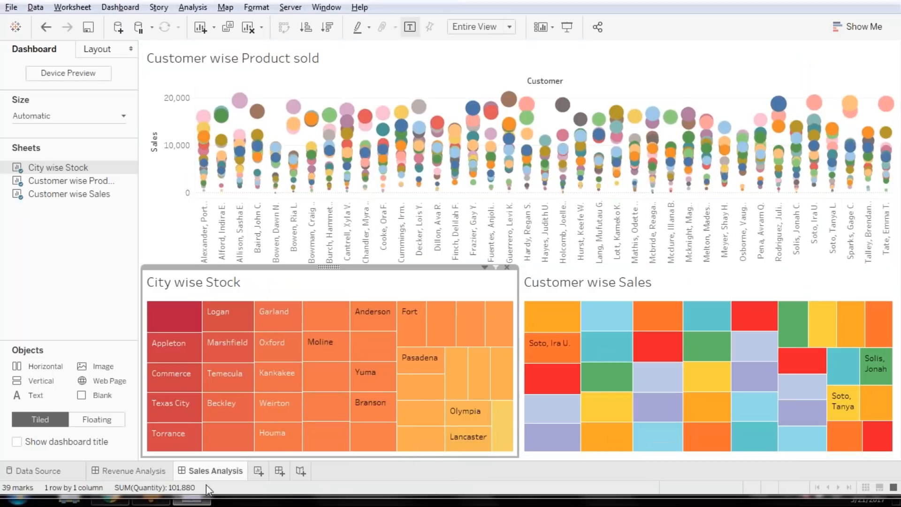
{"action": "left_click", "coordinate": [154, 474]}
{"action": "left_click", "coordinate": [225, 472]}
{"action": "left_click", "coordinate": [162, 474]}
{"action": "left_click", "coordinate": [219, 476]}
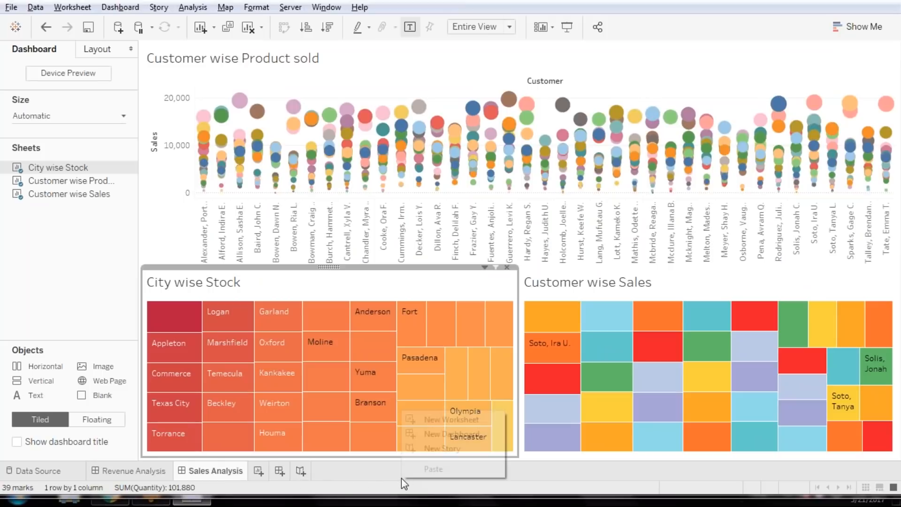
{"action": "left_click", "coordinate": [146, 472]}
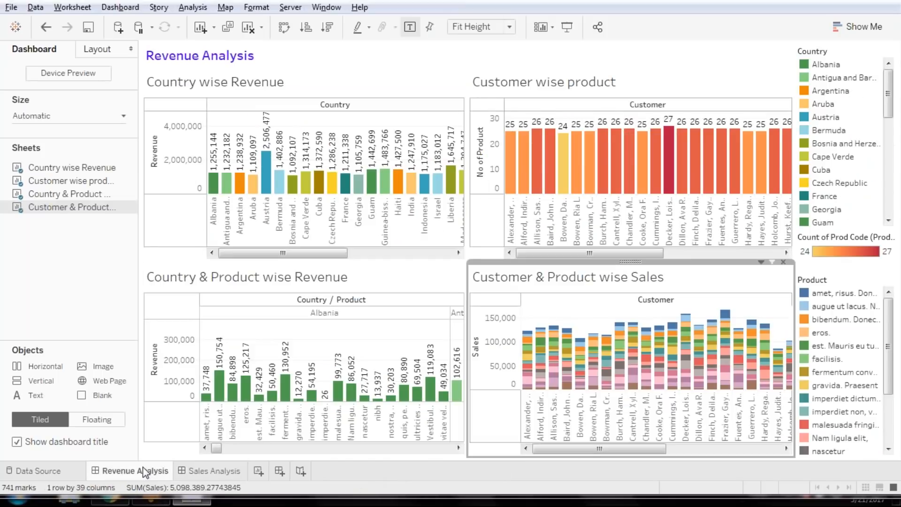
{"action": "mouse_move", "coordinate": [143, 469]}
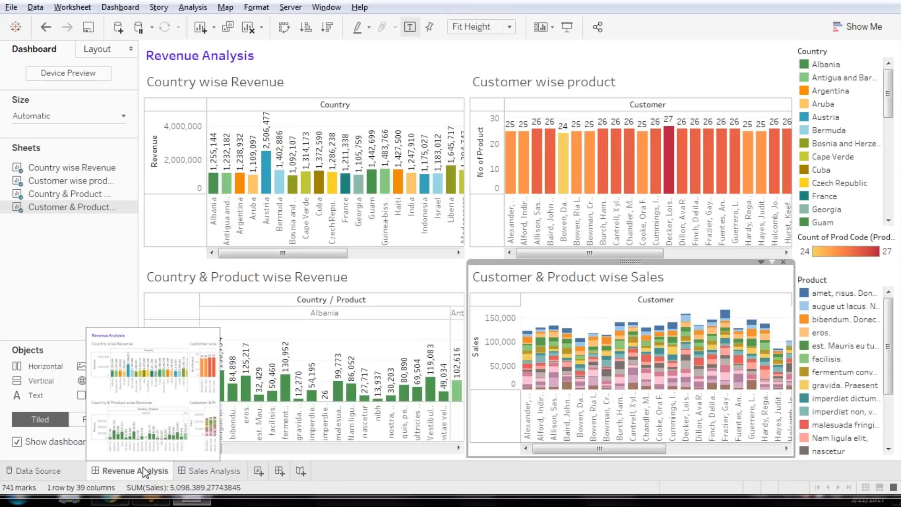
{"action": "left_click", "coordinate": [209, 475]}
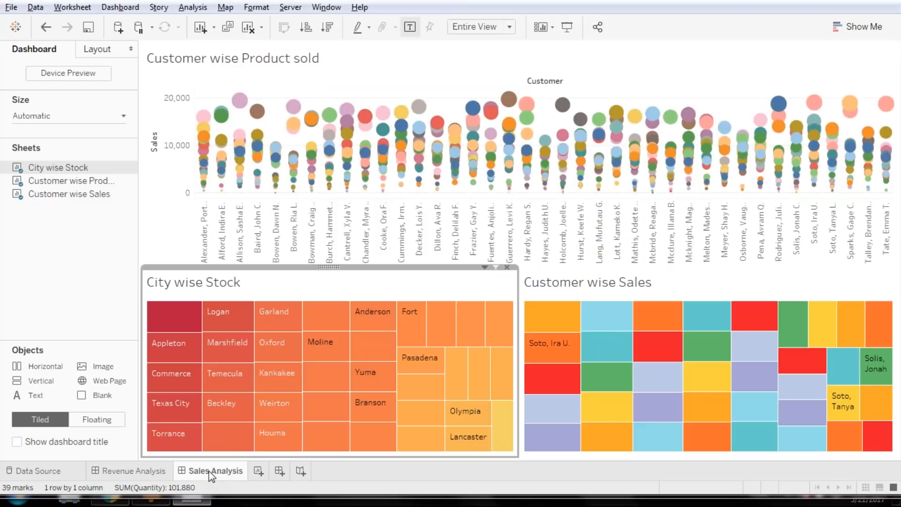
Examine the suggested chart types for the Sales Analysis and Revenue Analysis views, including the Country & Product wise Revenue bars.
{"action": "mouse_move", "coordinate": [779, 99]}
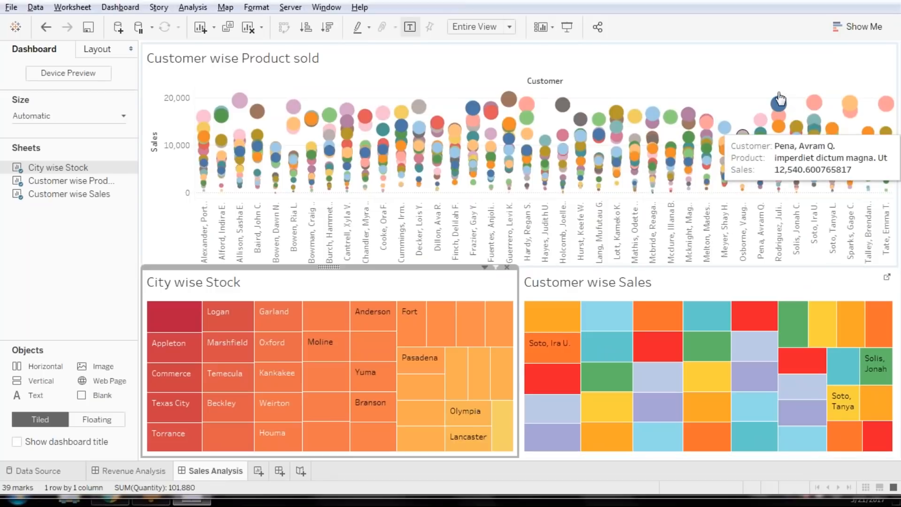
{"action": "left_click", "coordinate": [858, 26]}
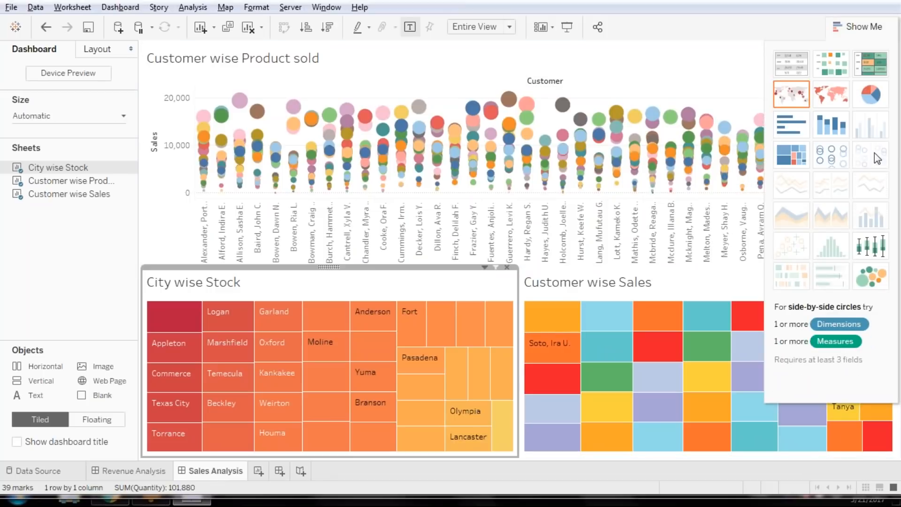
{"action": "left_click", "coordinate": [560, 54]}
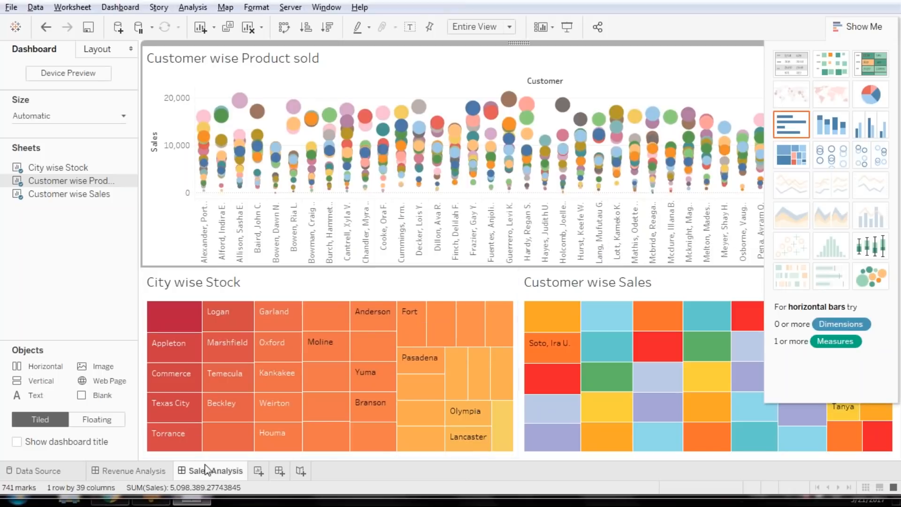
{"action": "left_click", "coordinate": [132, 471]}
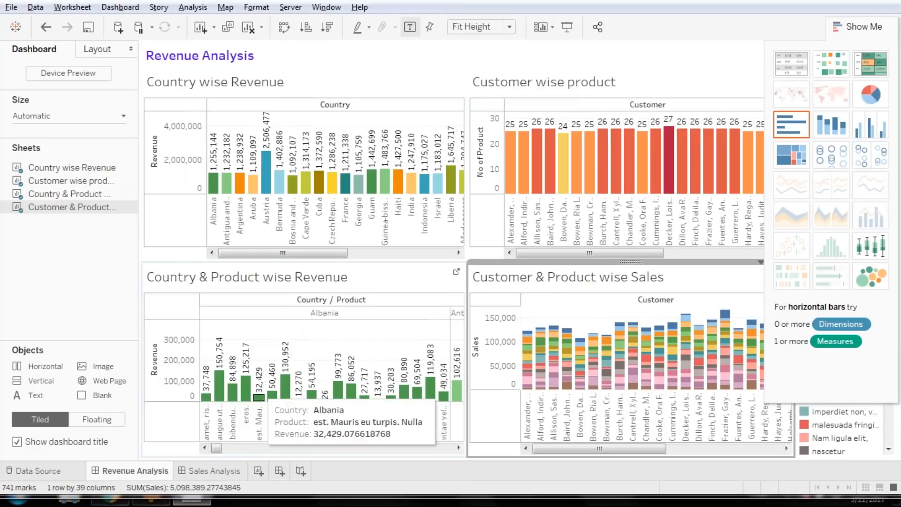
{"action": "left_click_drag", "start_coordinate": [216, 448], "coordinate": [261, 447]}
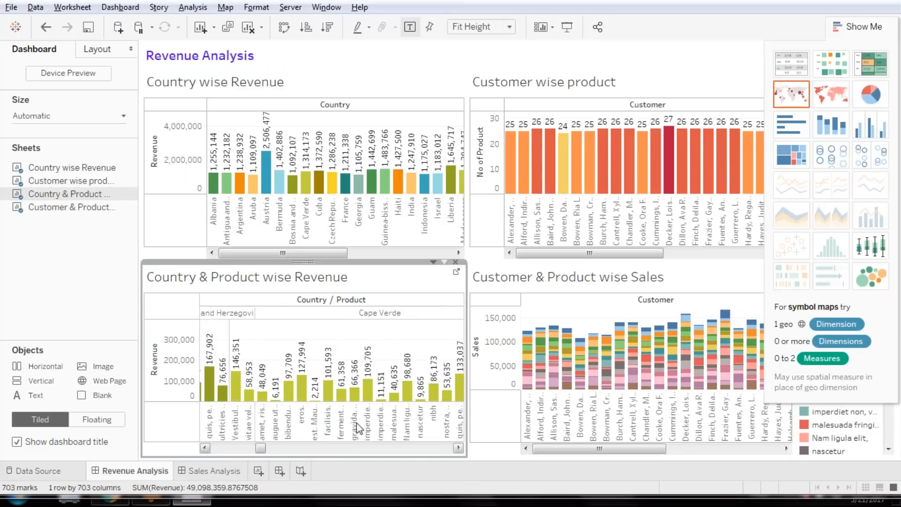
{"action": "left_click", "coordinate": [239, 471]}
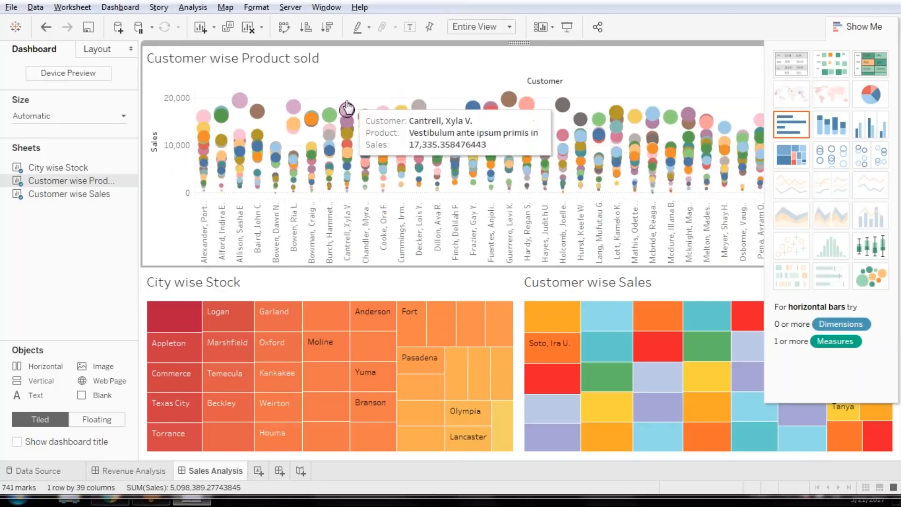
{"action": "left_click", "coordinate": [141, 471]}
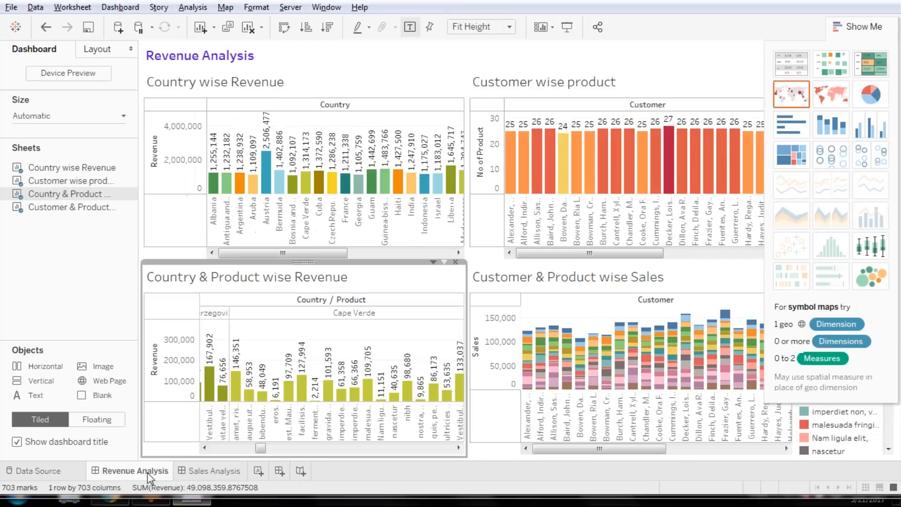
{"action": "left_click_drag", "start_coordinate": [264, 448], "coordinate": [284, 451]}
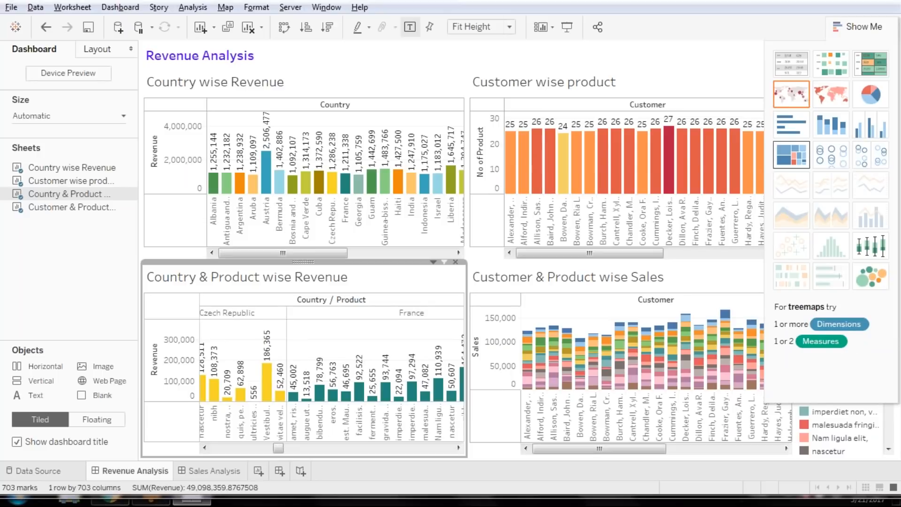
{"action": "left_click", "coordinate": [215, 471]}
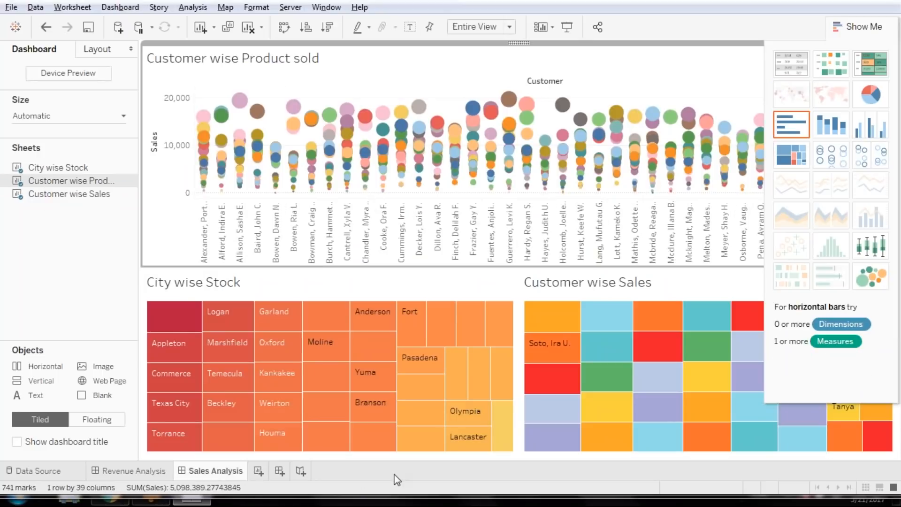
Create a new worksheet that lists Country as a text table, removing the generated longitude and latitude fields.
{"action": "left_click", "coordinate": [259, 471]}
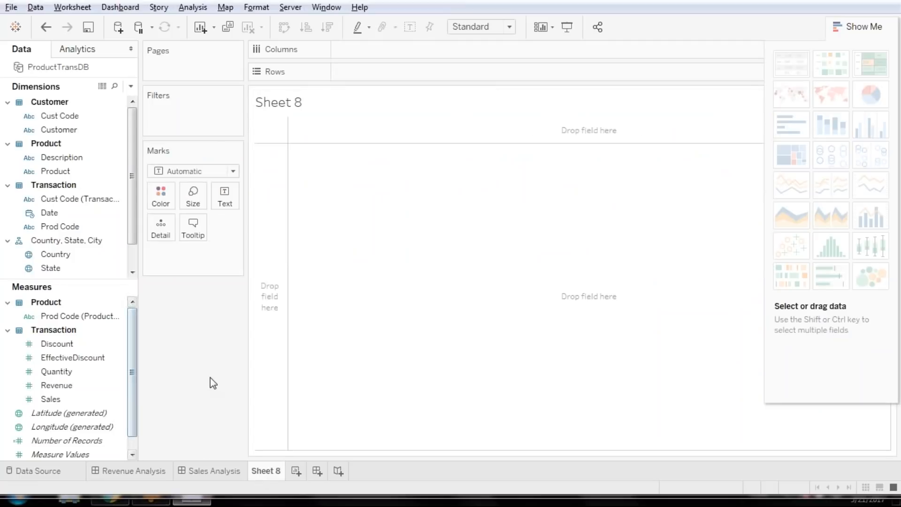
{"action": "scroll", "coordinate": [131, 212], "scroll_direction": "down", "scroll_amount": 1}
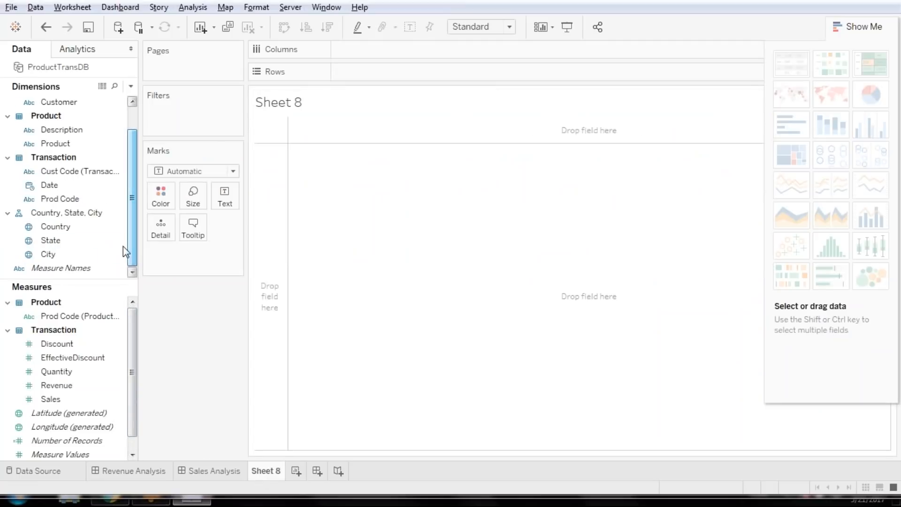
{"action": "left_click", "coordinate": [68, 228]}
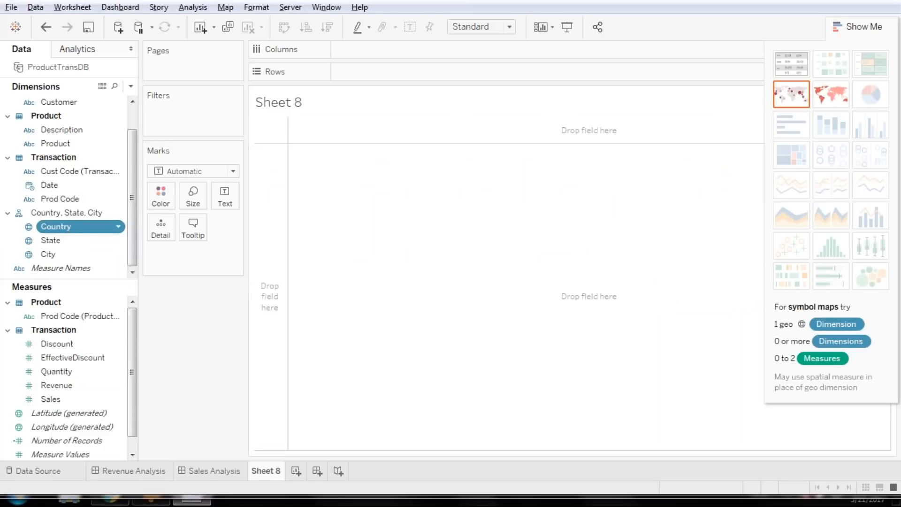
{"action": "right_click", "coordinate": [425, 54]}
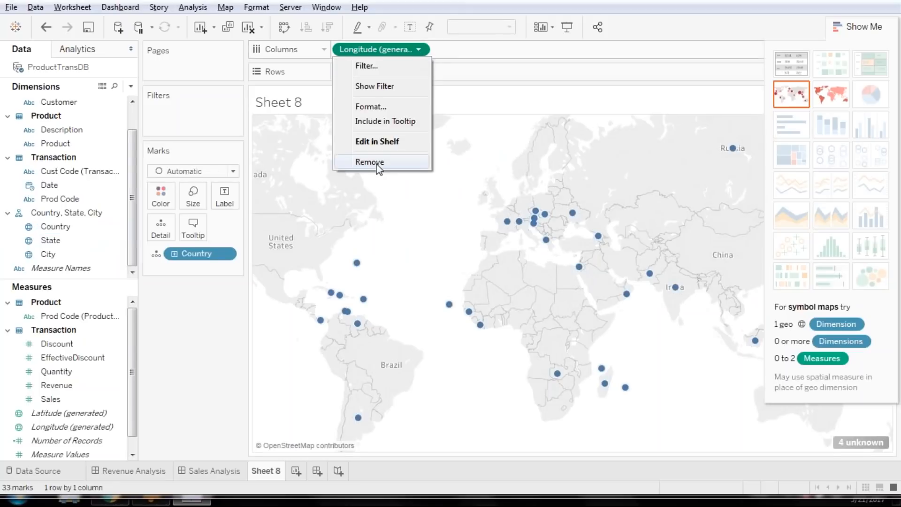
{"action": "left_click", "coordinate": [373, 163]}
{"action": "right_click", "coordinate": [421, 72]}
{"action": "left_click", "coordinate": [376, 196]}
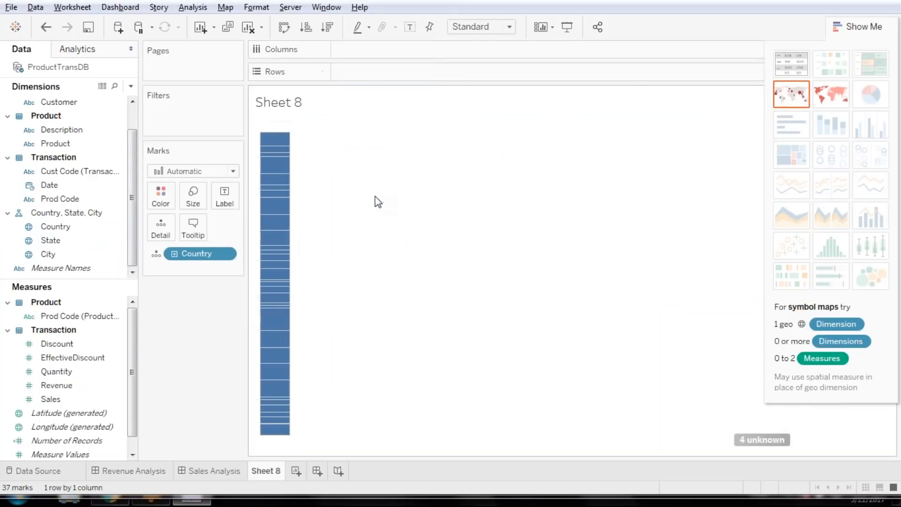
{"action": "left_click", "coordinate": [798, 70]}
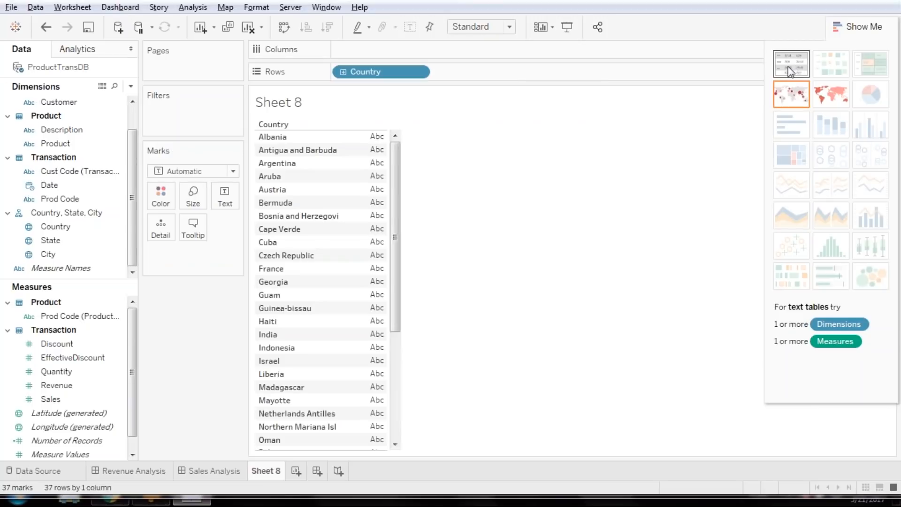
{"action": "left_click_drag", "start_coordinate": [396, 195], "coordinate": [590, 218]}
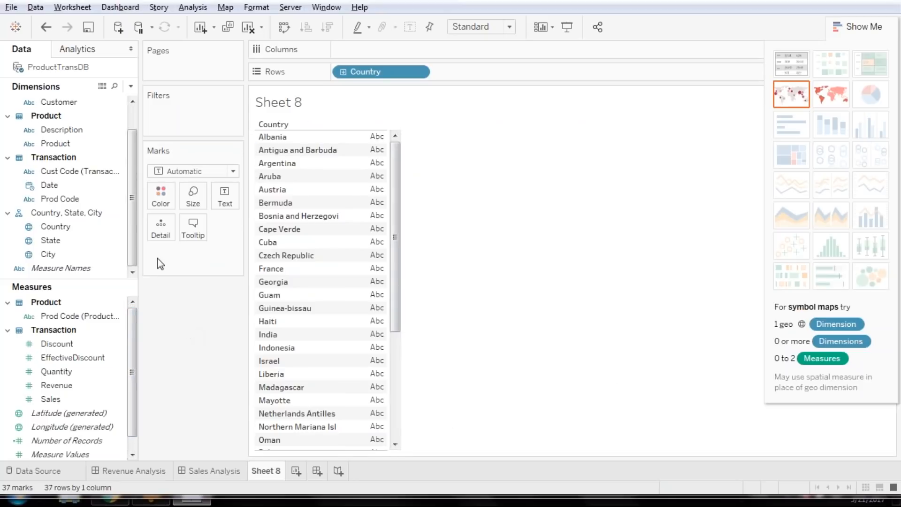
{"action": "right_click", "coordinate": [632, 308]}
{"action": "left_click", "coordinate": [540, 320]}
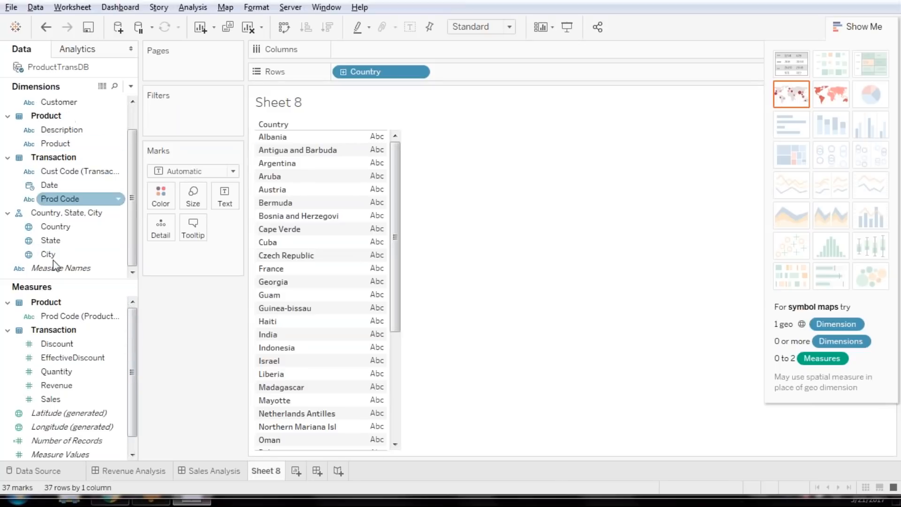
{"action": "left_click_drag", "start_coordinate": [131, 201], "coordinate": [134, 188]}
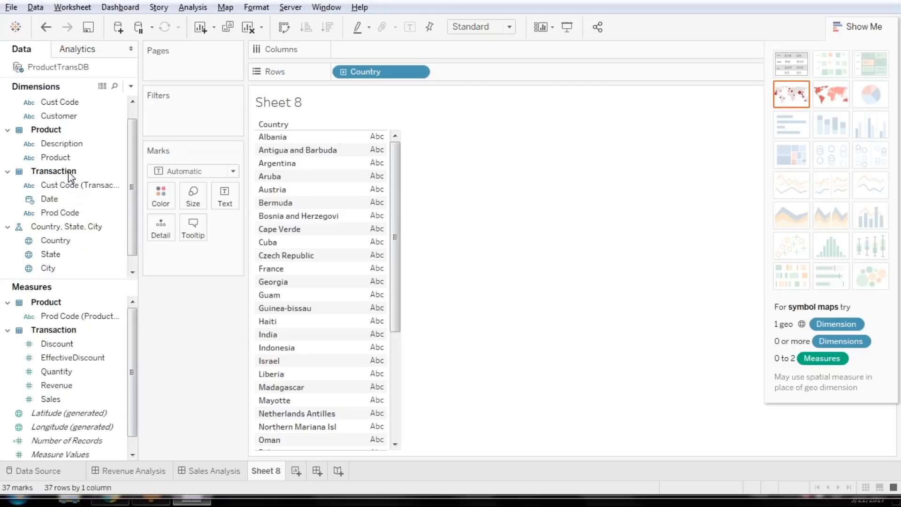
{"action": "double_click", "coordinate": [70, 159]}
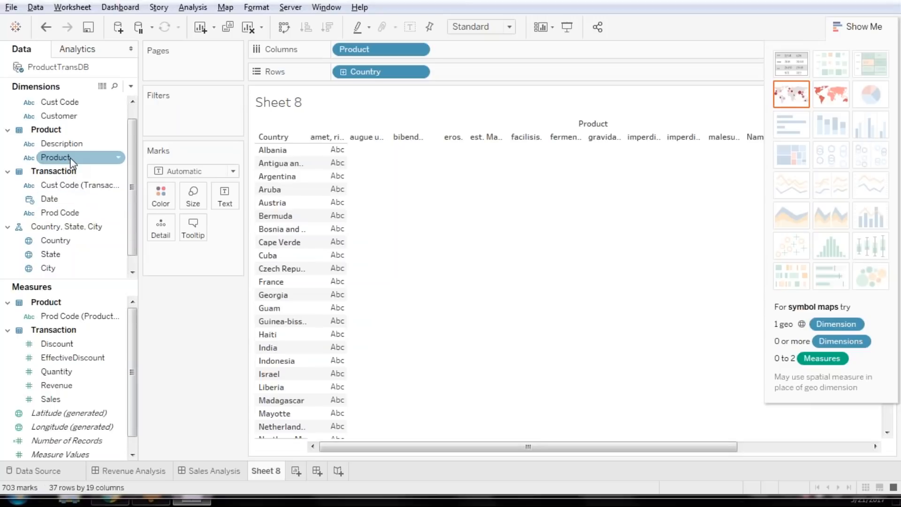
{"action": "key", "text": "ctrl+z"}
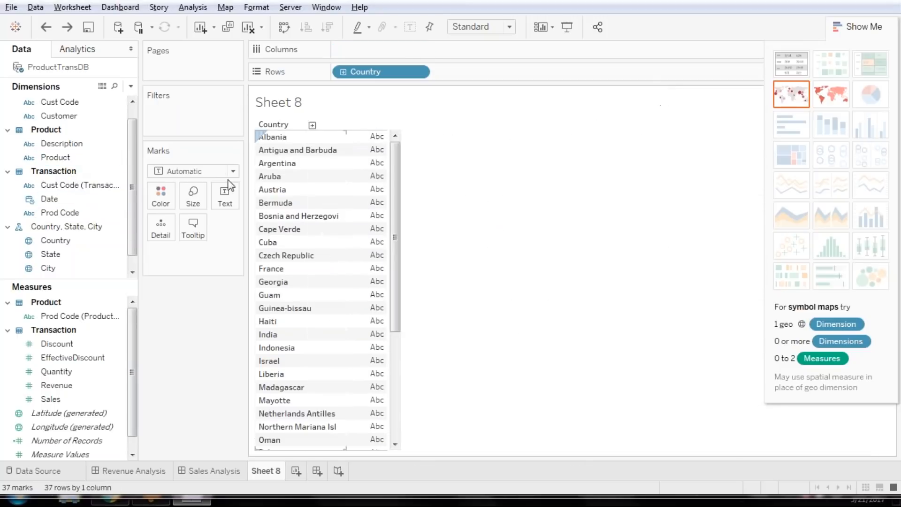
Add Customer and Revenue to the Country table and convert it to a side-by-side circles chart.
{"action": "double_click", "coordinate": [55, 117]}
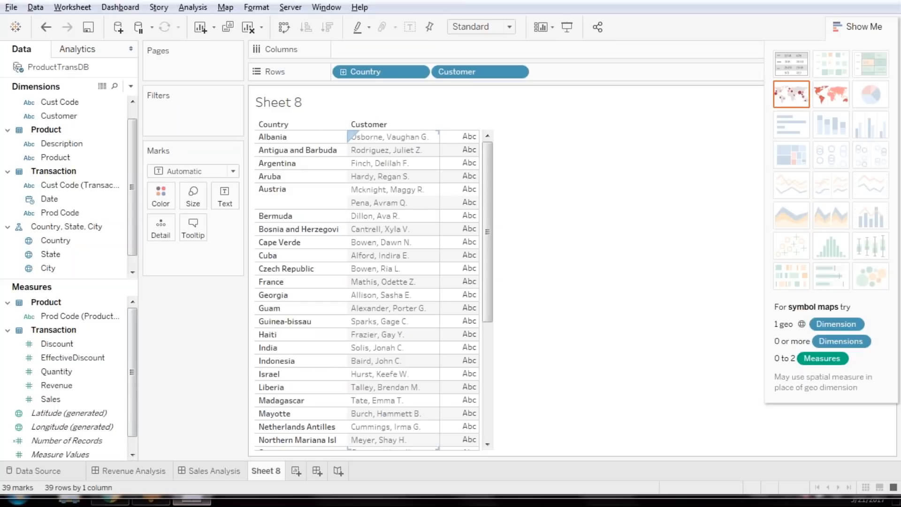
{"action": "left_click", "coordinate": [45, 386]}
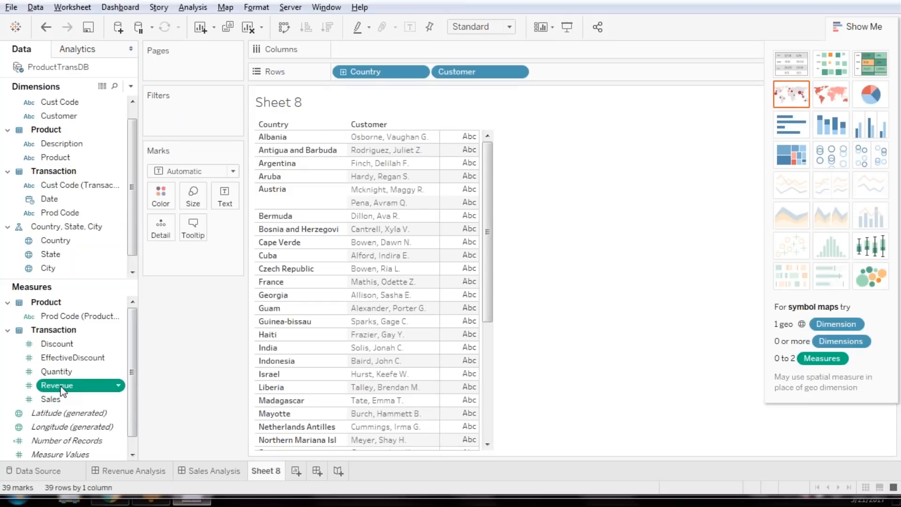
{"action": "double_click", "coordinate": [57, 385]}
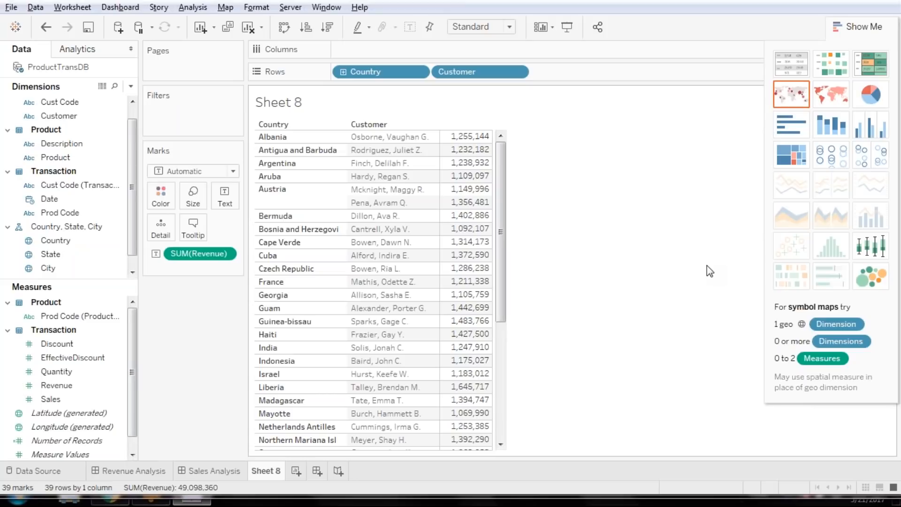
{"action": "left_click", "coordinate": [869, 159]}
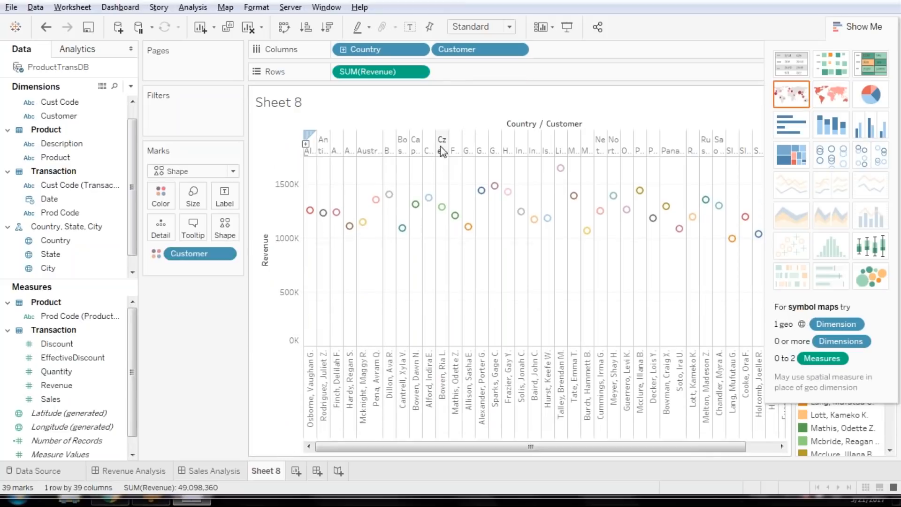
Widen the columns of the circle chart and look through the customer revenue across all countries.
{"action": "left_click_drag", "start_coordinate": [437, 150], "coordinate": [483, 153]}
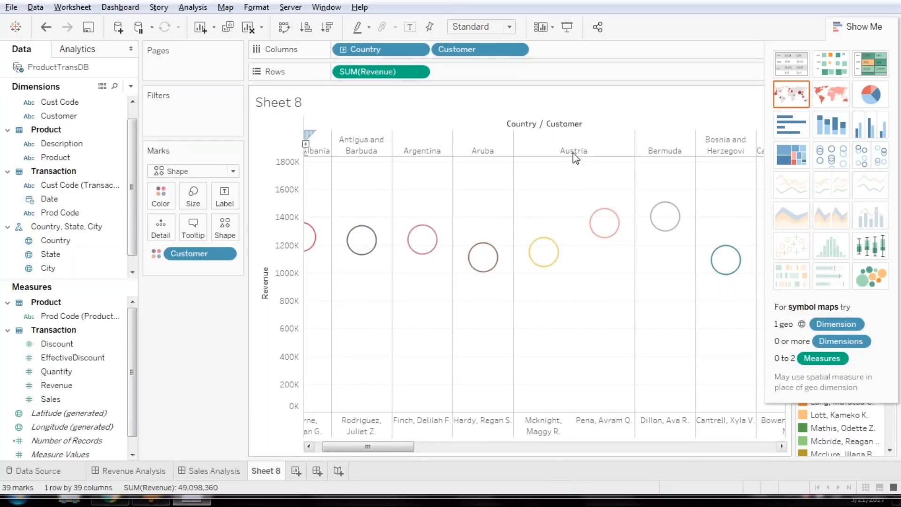
{"action": "left_click", "coordinate": [577, 151]}
{"action": "left_click", "coordinate": [576, 175]}
{"action": "left_click_drag", "start_coordinate": [369, 452], "coordinate": [328, 458]}
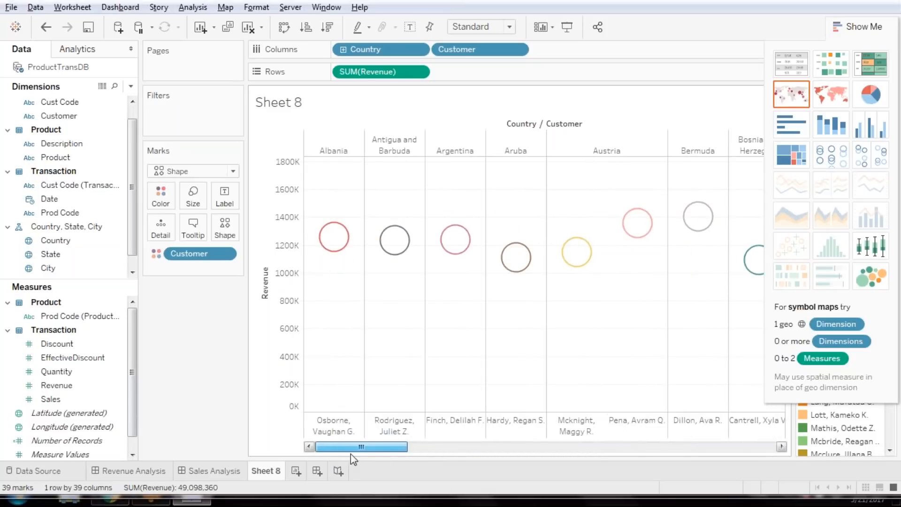
{"action": "left_click_drag", "start_coordinate": [363, 453], "coordinate": [719, 448]}
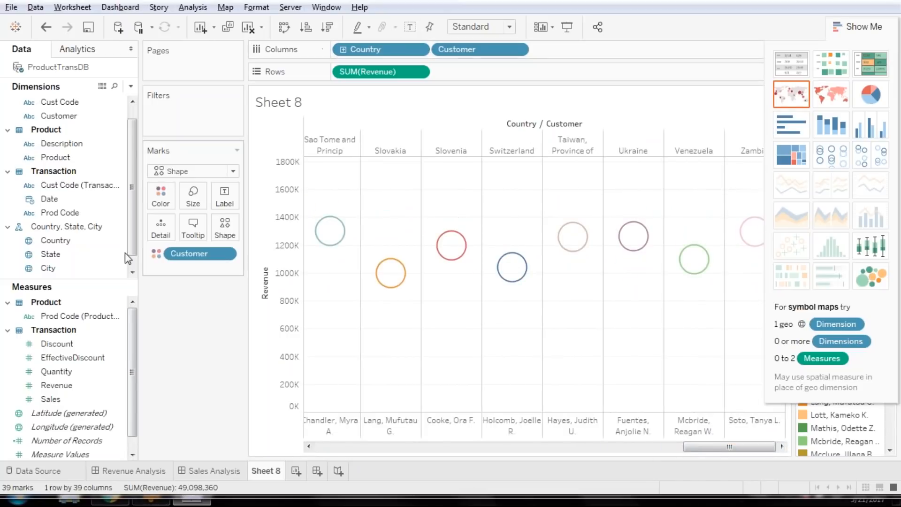
Replace Country with Product on the chart's columns and place Customer ahead of Product.
{"action": "left_click_drag", "start_coordinate": [89, 160], "coordinate": [398, 50]}
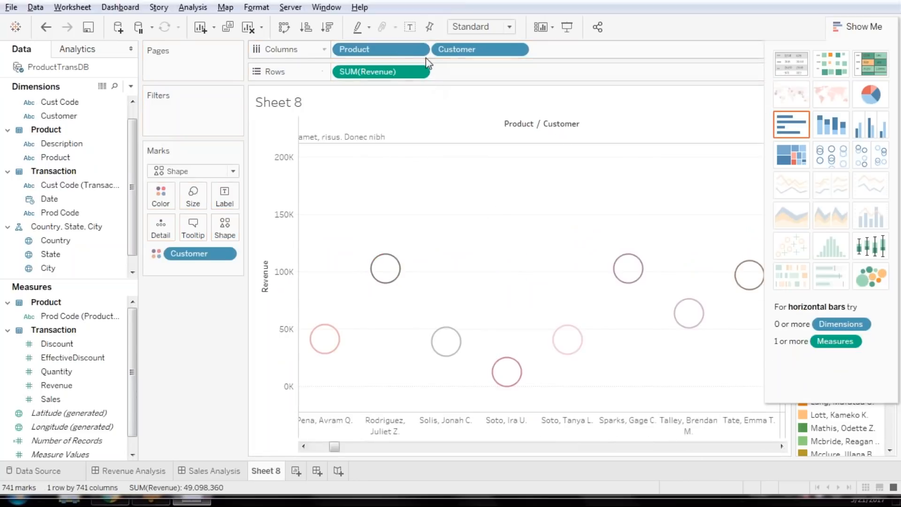
{"action": "left_click_drag", "start_coordinate": [337, 445], "coordinate": [363, 447]}
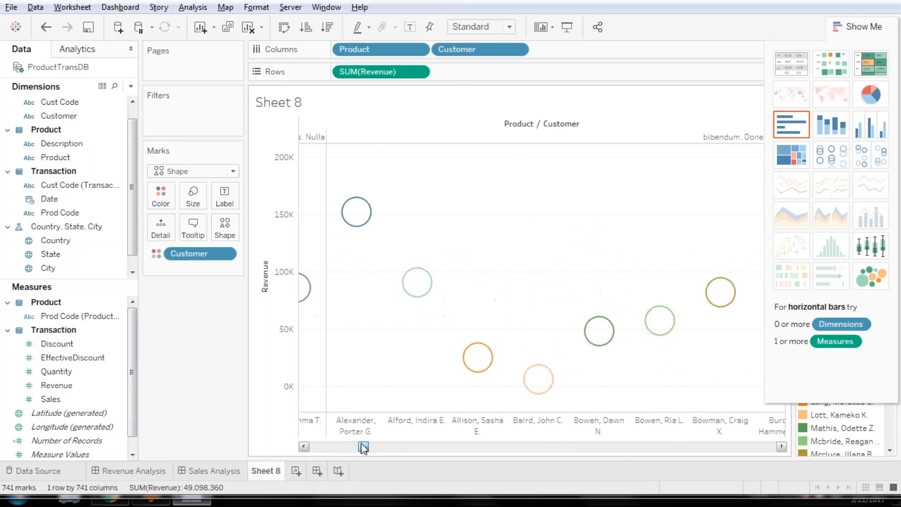
{"action": "left_click_drag", "start_coordinate": [479, 49], "coordinate": [333, 55]}
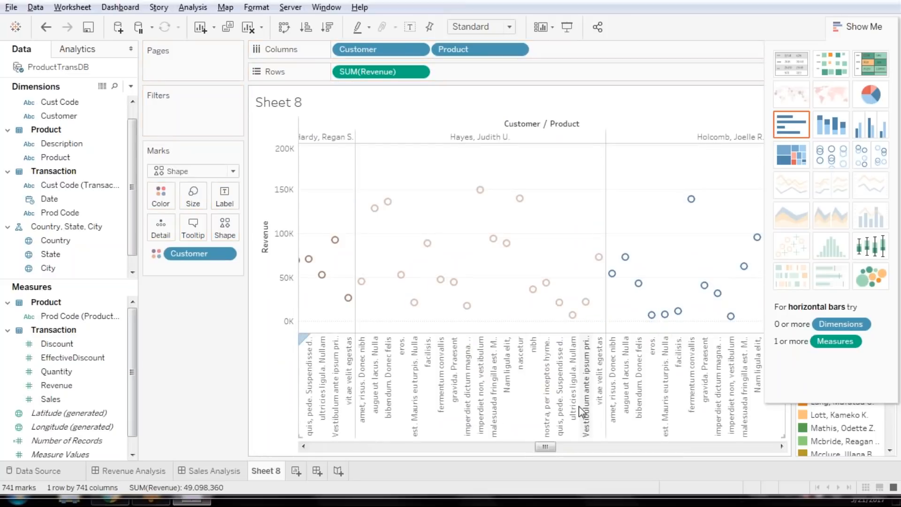
Add Discount after Revenue on the chart's rows and check the suggested chart types.
{"action": "left_click", "coordinate": [868, 25]}
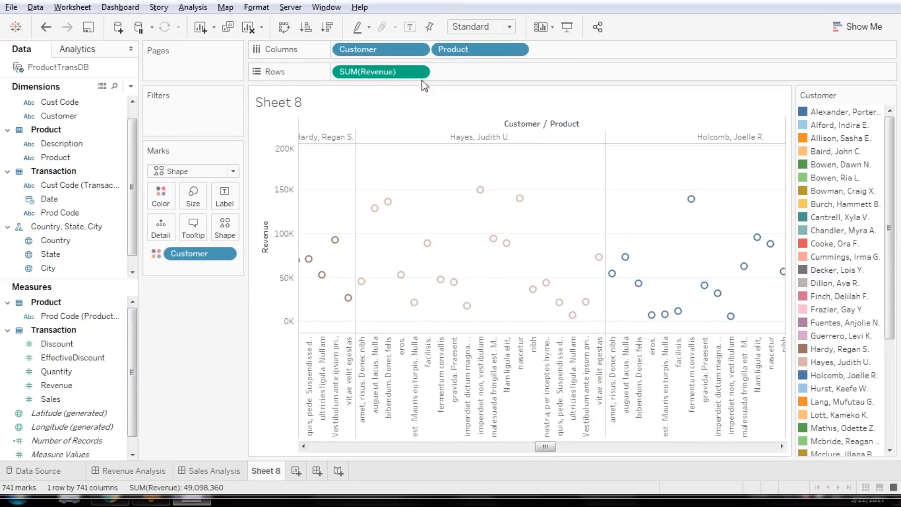
{"action": "left_click", "coordinate": [49, 373]}
{"action": "left_click", "coordinate": [56, 347]}
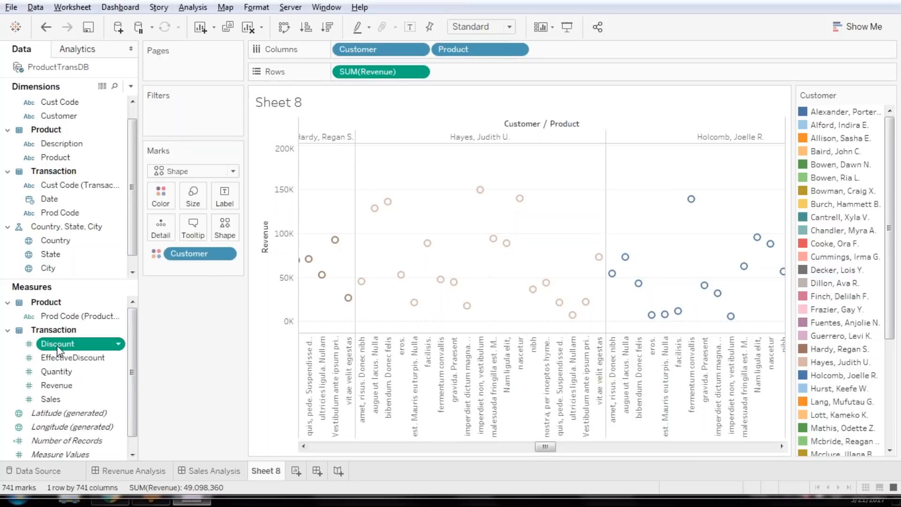
{"action": "double_click", "coordinate": [57, 348]}
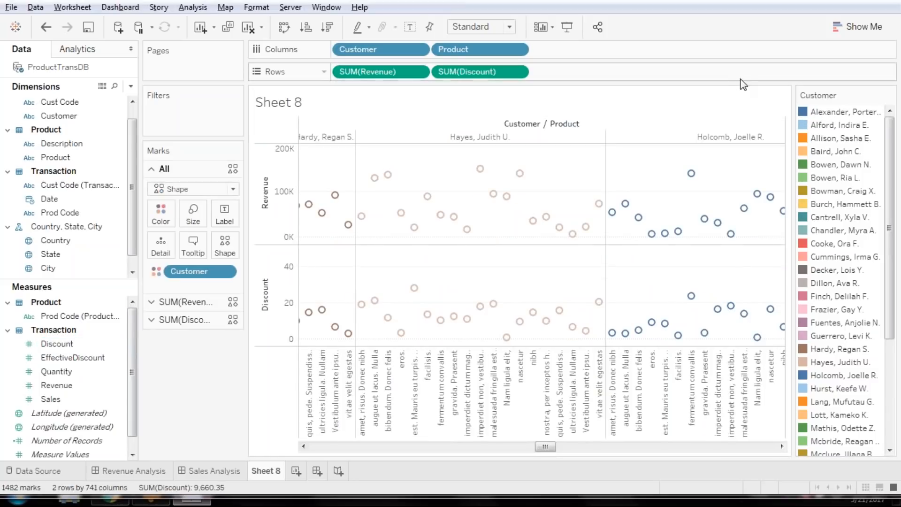
{"action": "left_click", "coordinate": [882, 32]}
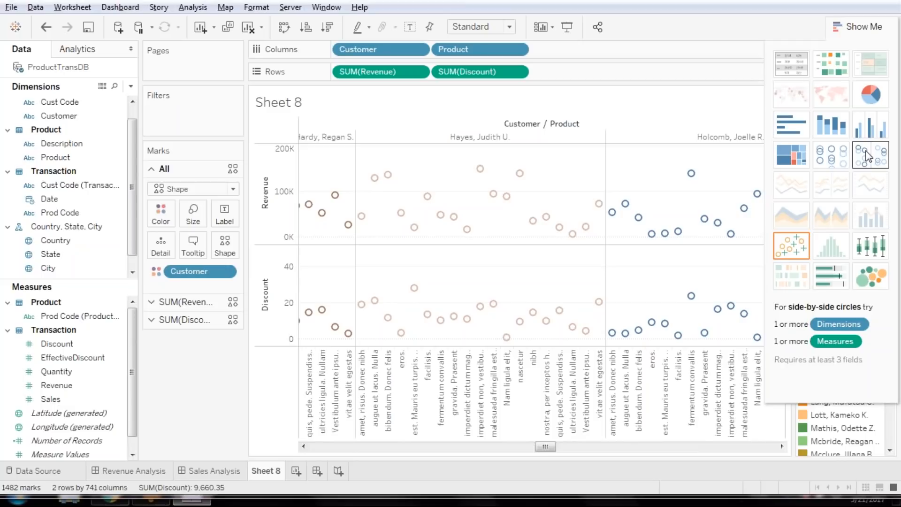
{"action": "left_click", "coordinate": [878, 29]}
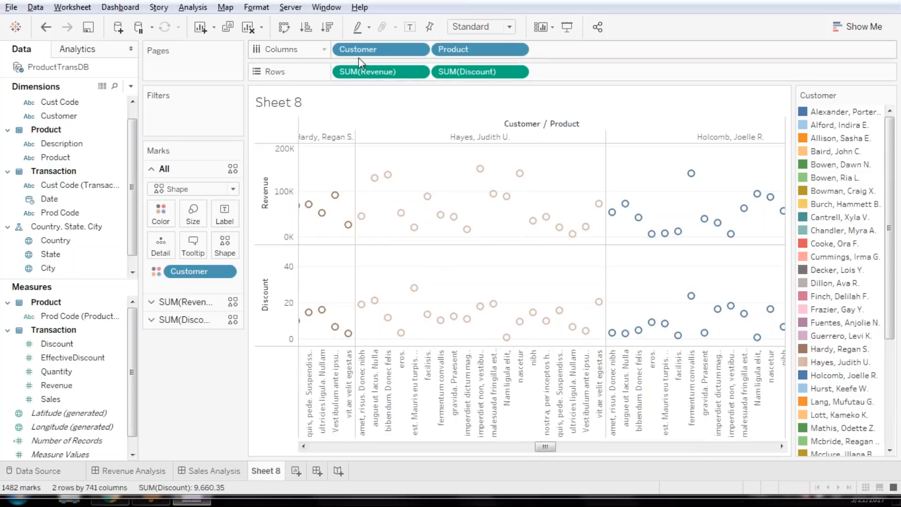
Remove Discount from the chart's rows and look at the remaining customer and product revenue.
{"action": "mouse_move", "coordinate": [306, 314]}
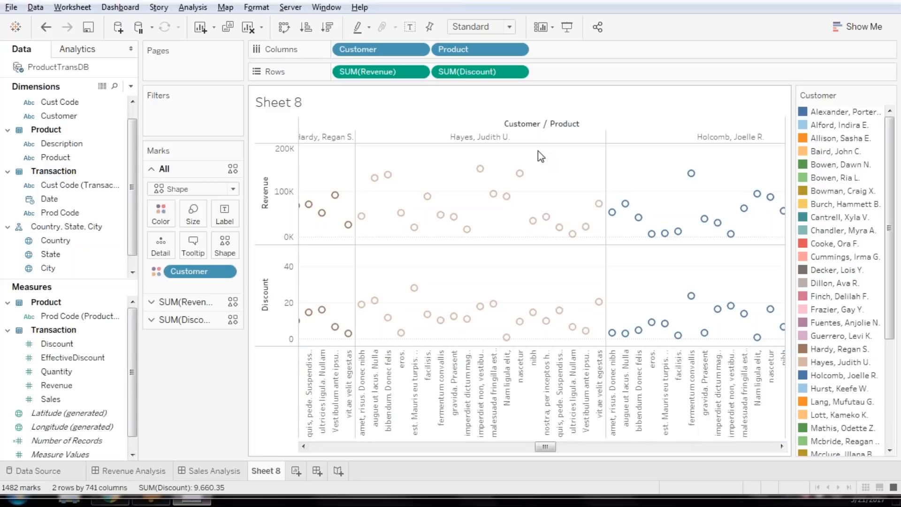
{"action": "left_click", "coordinate": [518, 72]}
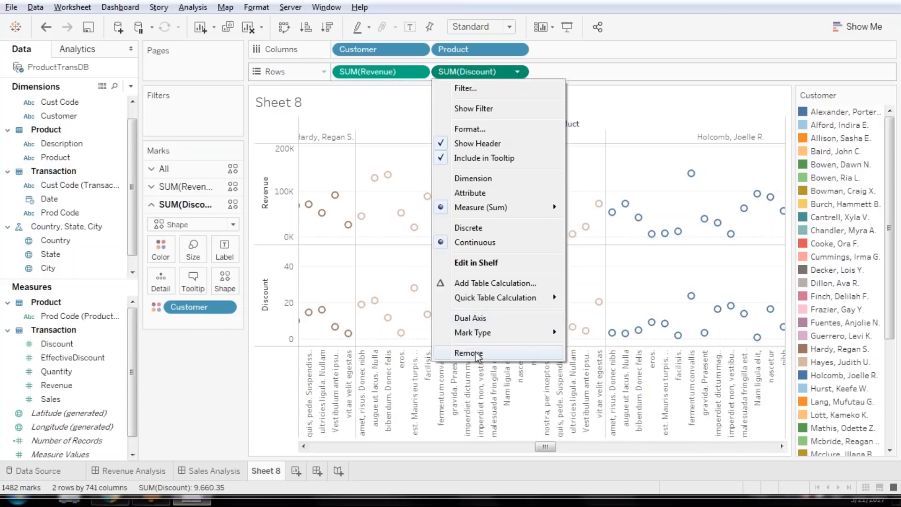
{"action": "left_click", "coordinate": [453, 358]}
{"action": "left_click_drag", "start_coordinate": [545, 450], "coordinate": [594, 450]}
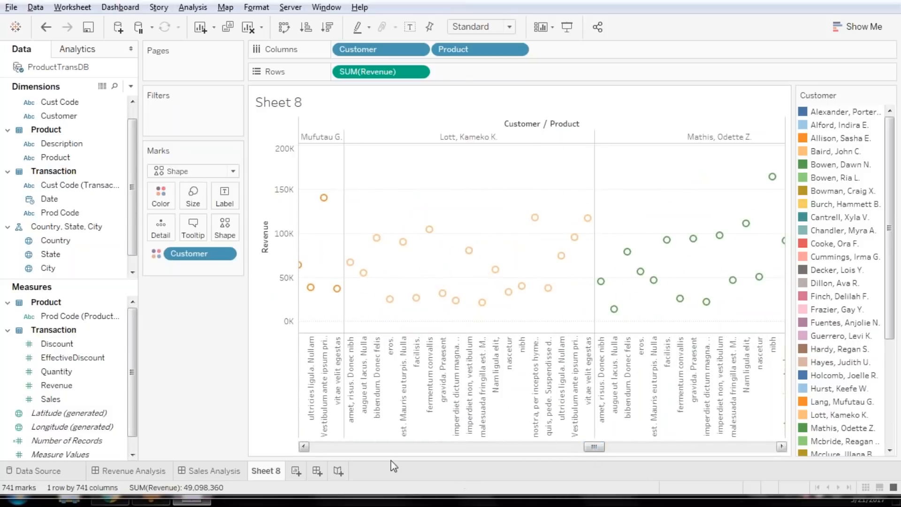
Size the chart's marks by Revenue, enlarge them, and look through the customers' circles back to the first customer.
{"action": "left_click_drag", "start_coordinate": [102, 386], "coordinate": [196, 209]}
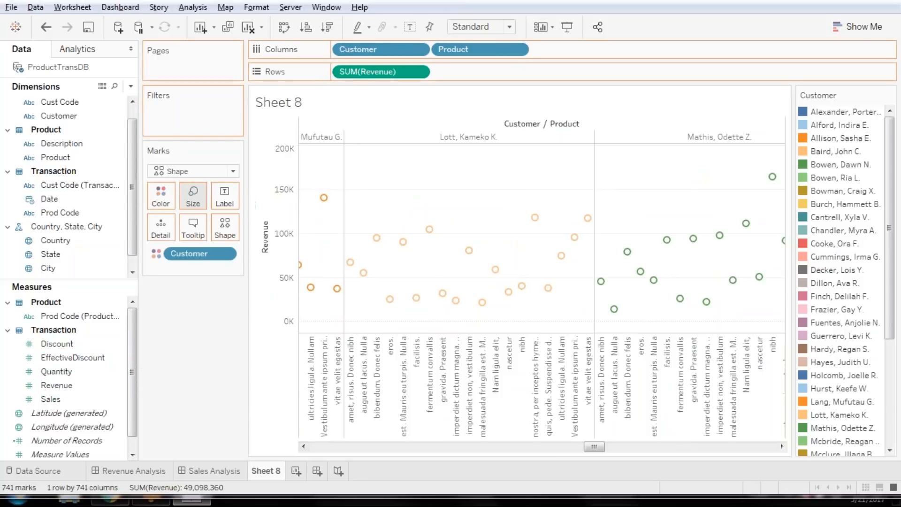
{"action": "left_click", "coordinate": [194, 208]}
{"action": "left_click_drag", "start_coordinate": [247, 228], "coordinate": [268, 229]}
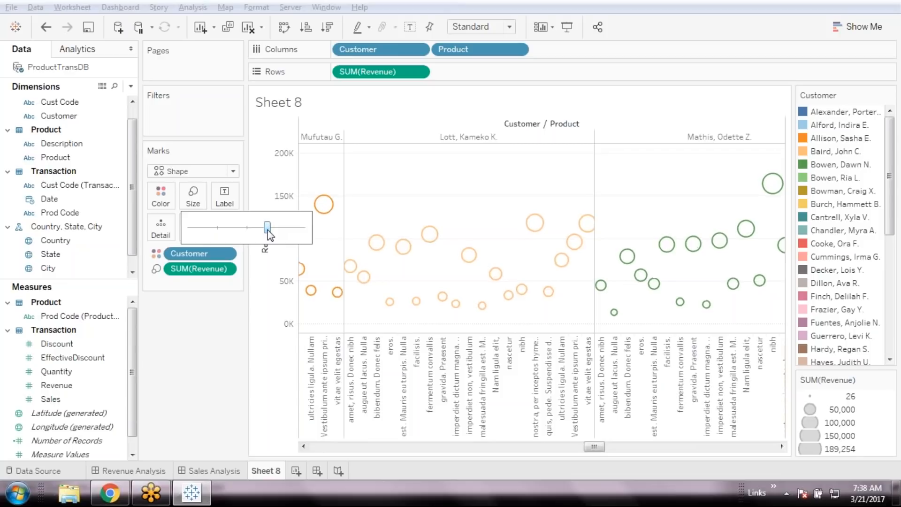
{"action": "left_click", "coordinate": [164, 374]}
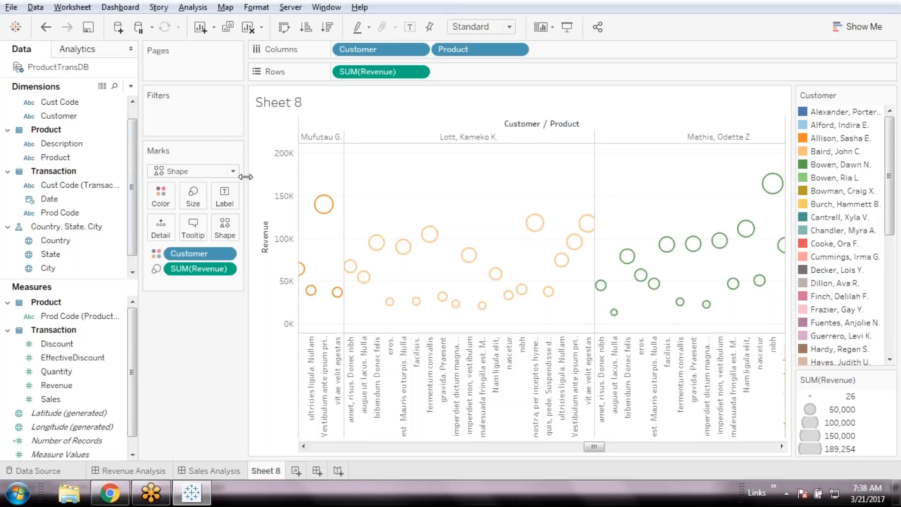
{"action": "left_click_drag", "start_coordinate": [594, 447], "coordinate": [469, 450]}
{"action": "left_click", "coordinate": [463, 137]}
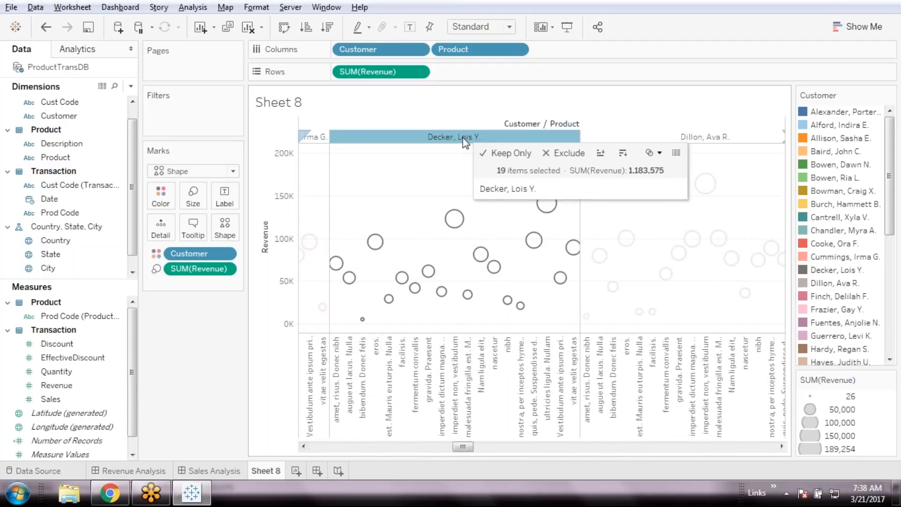
{"action": "left_click", "coordinate": [457, 177]}
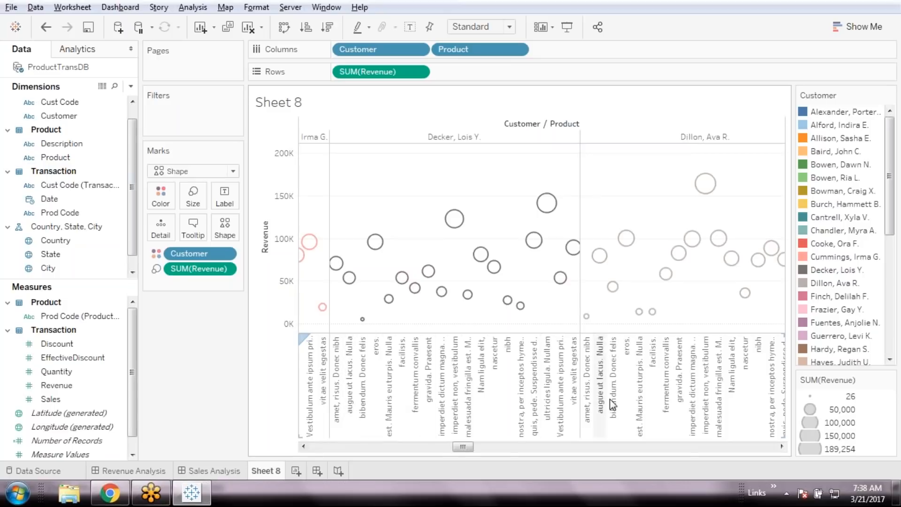
{"action": "left_click_drag", "start_coordinate": [466, 449], "coordinate": [324, 452]}
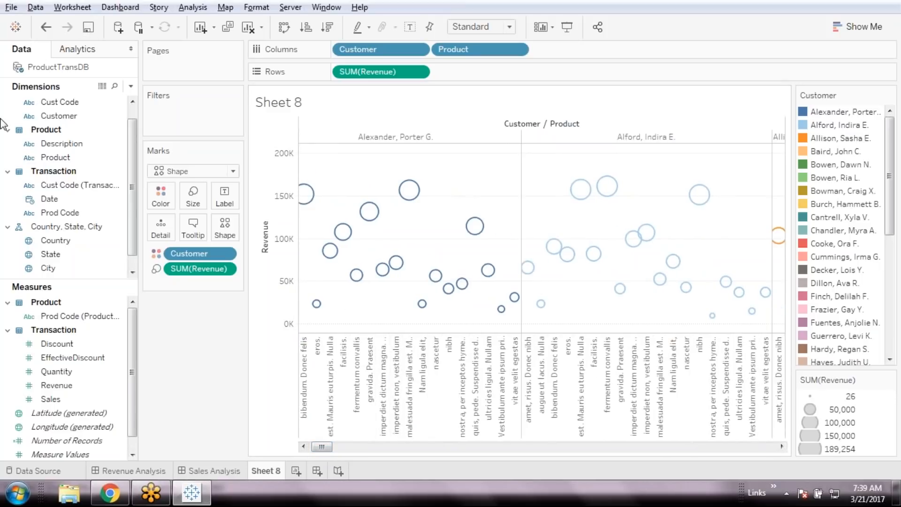
Try the Circle, Bar and Pie mark types on the chart and return the marks to Shape.
{"action": "left_click", "coordinate": [232, 171]}
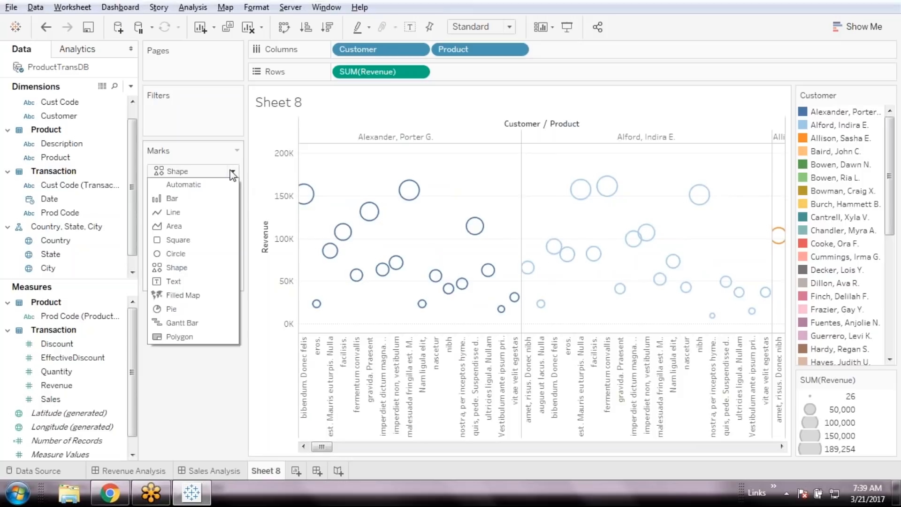
{"action": "left_click", "coordinate": [187, 253]}
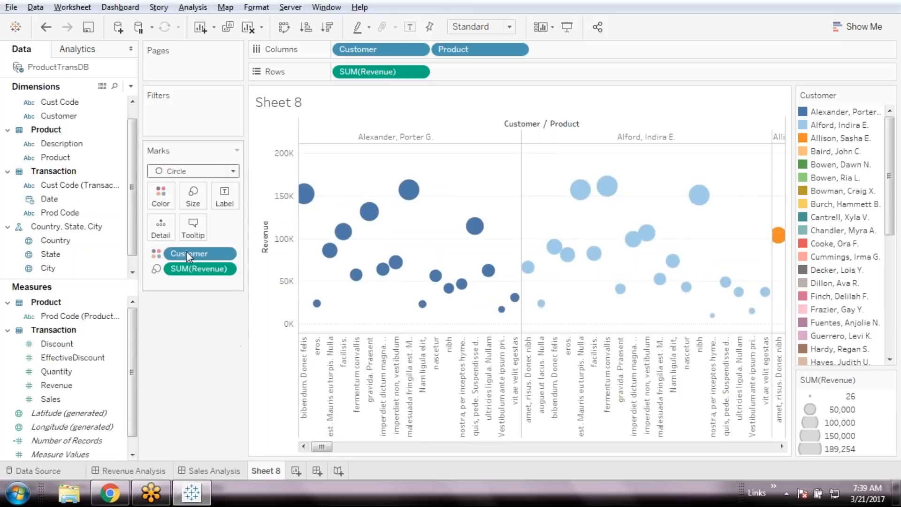
{"action": "left_click", "coordinate": [234, 171]}
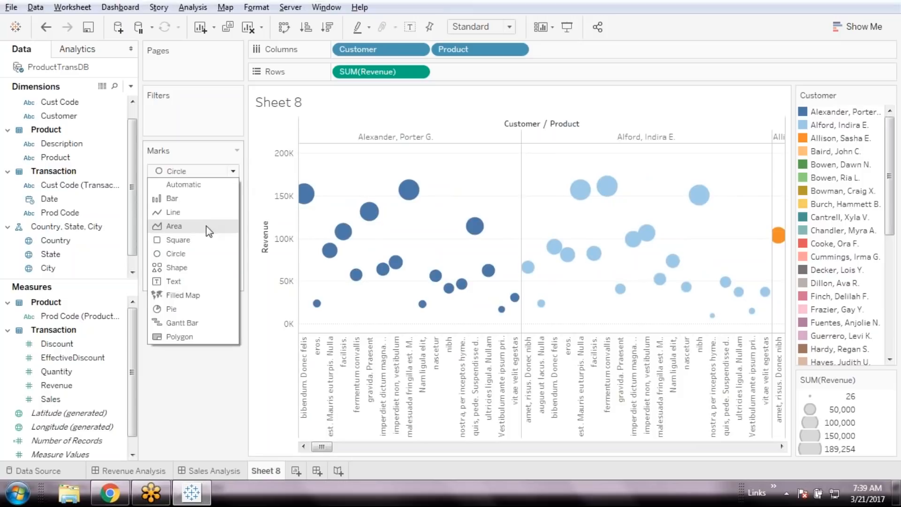
{"action": "left_click", "coordinate": [197, 199]}
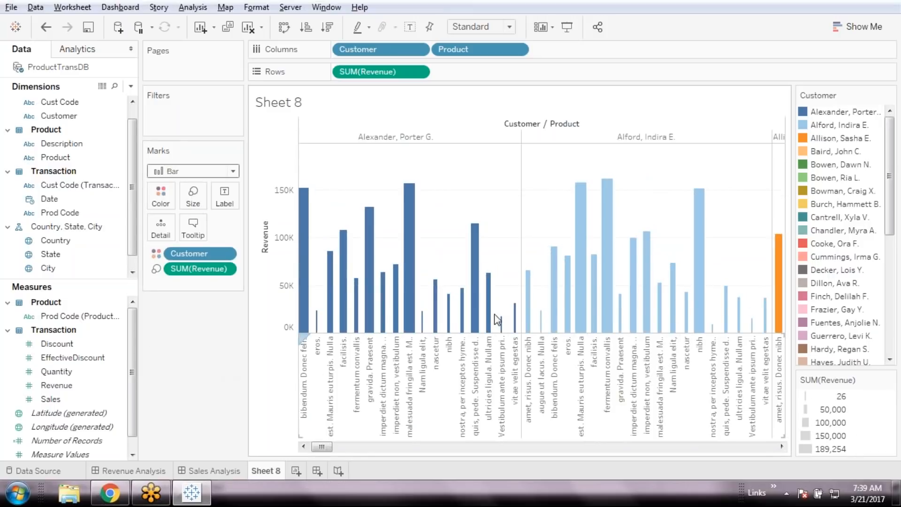
{"action": "left_click_drag", "start_coordinate": [322, 449], "coordinate": [368, 448]}
{"action": "left_click", "coordinate": [232, 171]}
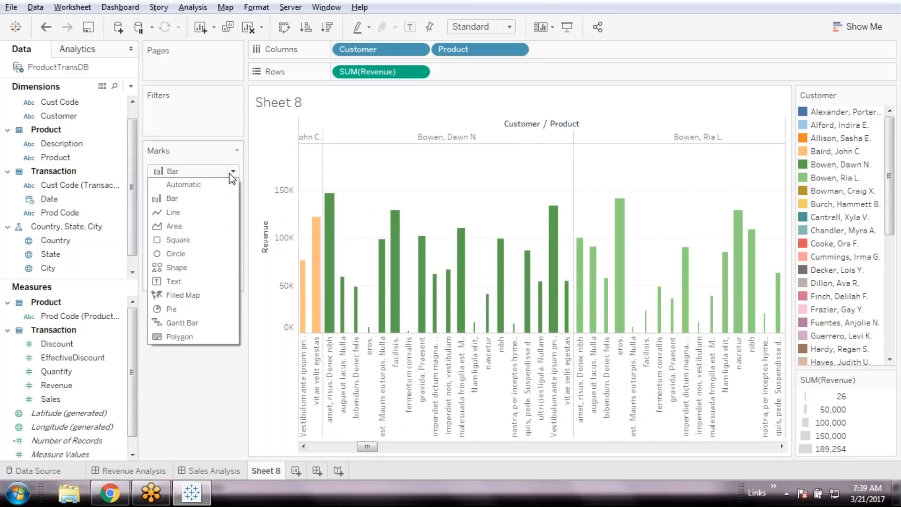
{"action": "left_click", "coordinate": [181, 309]}
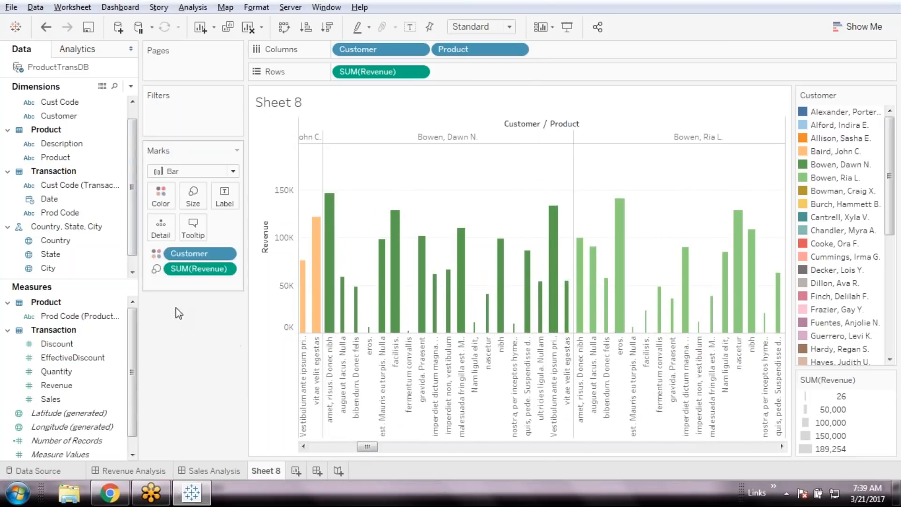
{"action": "left_click", "coordinate": [231, 172]}
{"action": "key", "text": "Escape"}
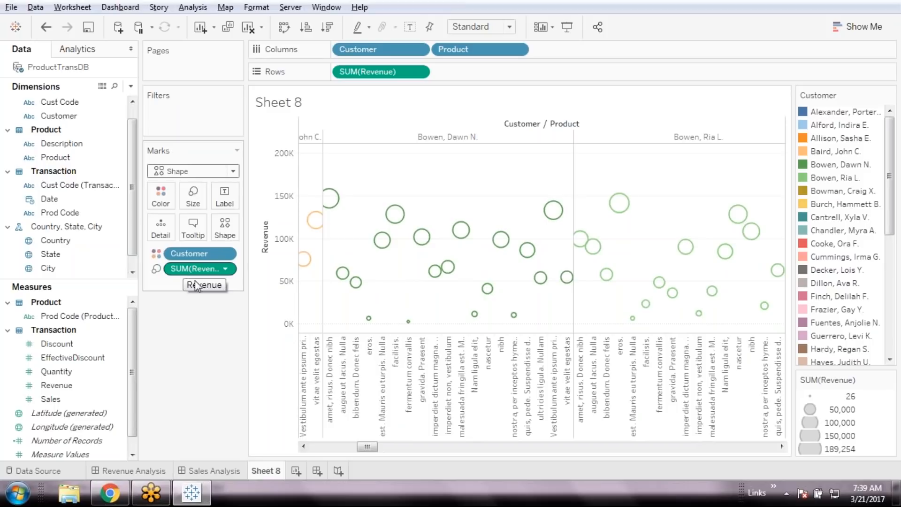
Change the mark shape to a filled star, and apply the green up arrow from the Arrows palette in its place.
{"action": "left_click", "coordinate": [225, 232]}
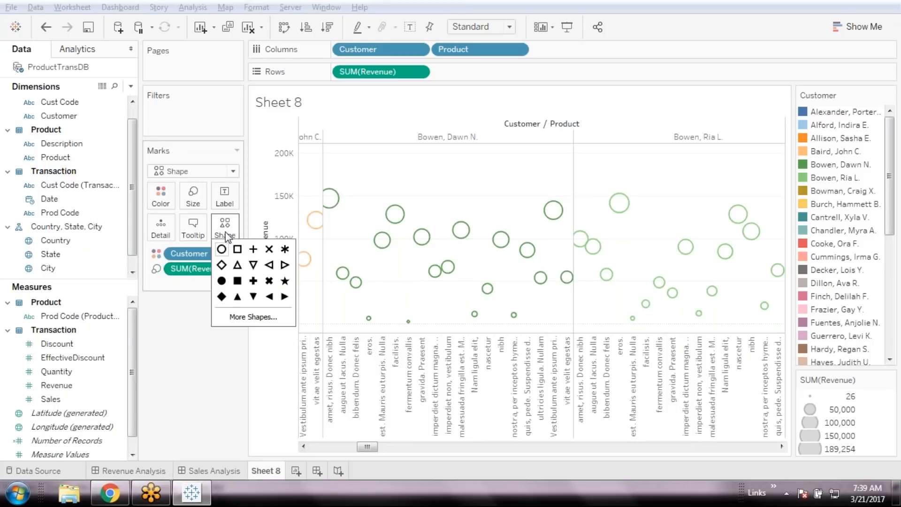
{"action": "left_click", "coordinate": [285, 281]}
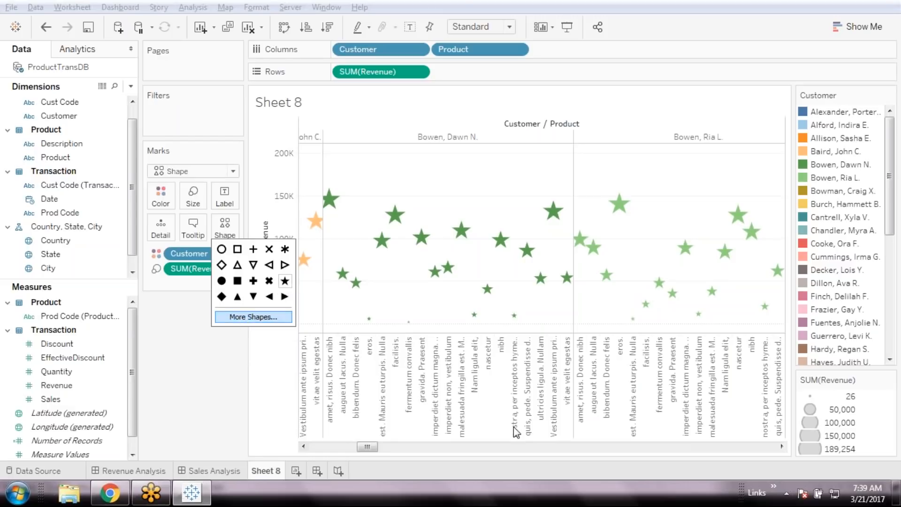
{"action": "left_click", "coordinate": [611, 190]}
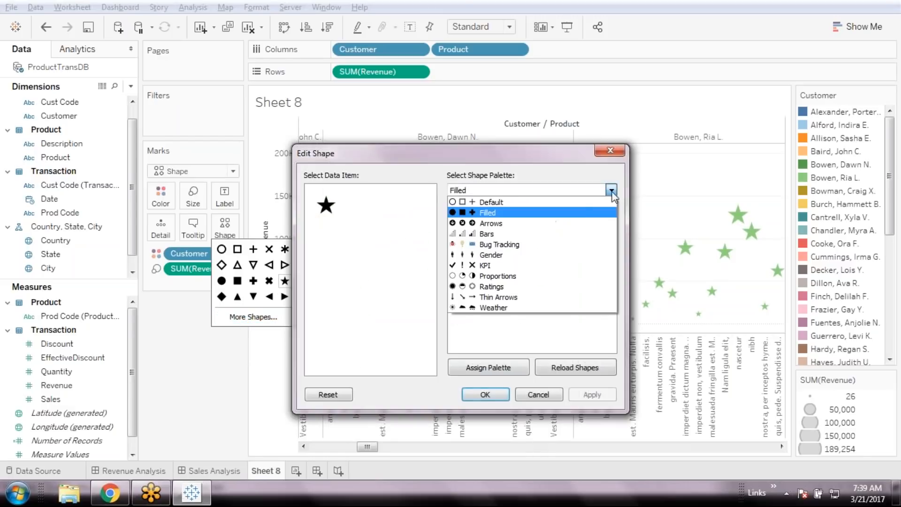
{"action": "left_click", "coordinate": [559, 223]}
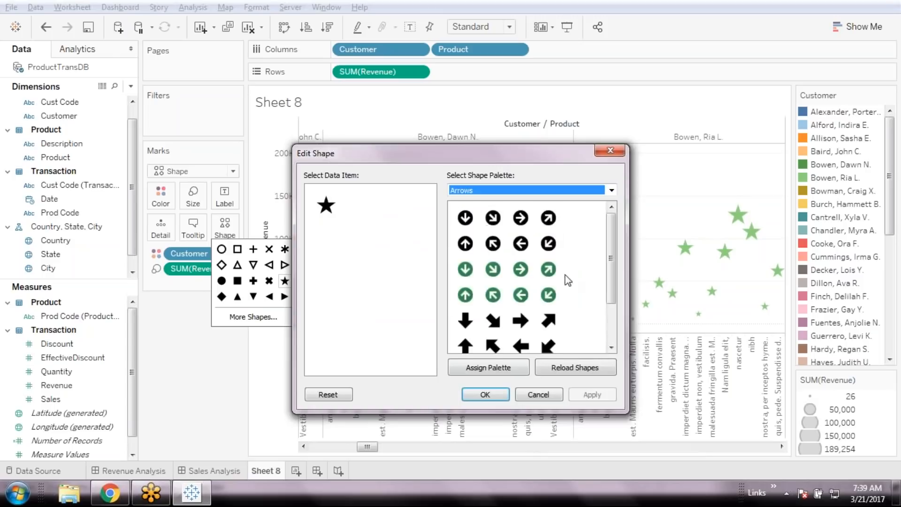
{"action": "scroll", "coordinate": [604, 294], "scroll_direction": "down", "scroll_amount": 2}
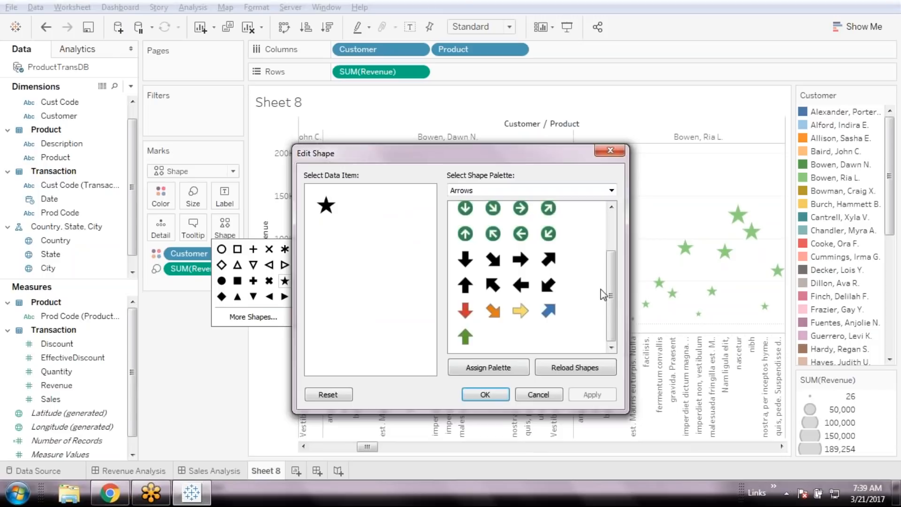
{"action": "left_click", "coordinate": [466, 336]}
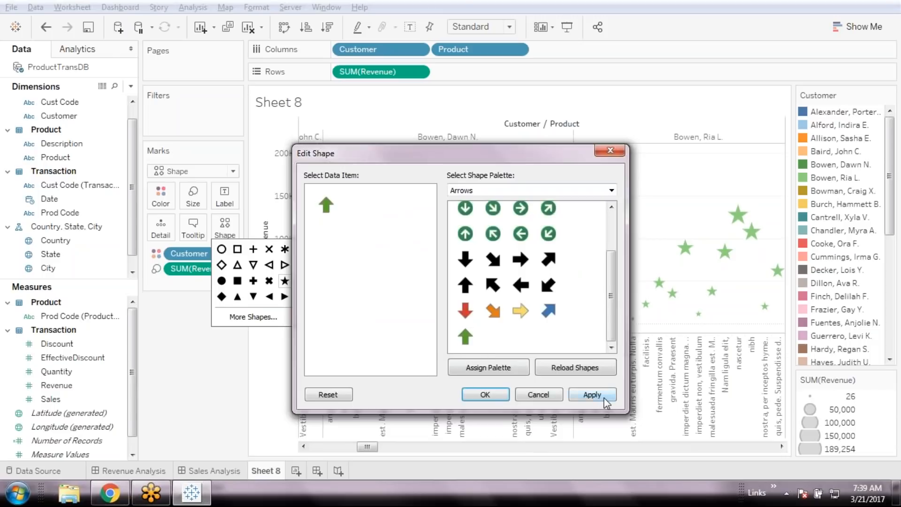
{"action": "left_click", "coordinate": [599, 400]}
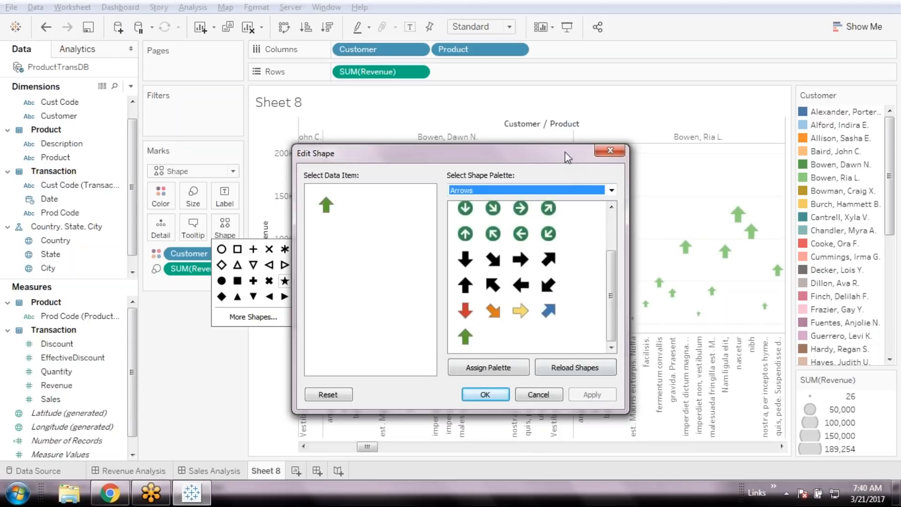
{"action": "left_click_drag", "start_coordinate": [568, 158], "coordinate": [363, 115]}
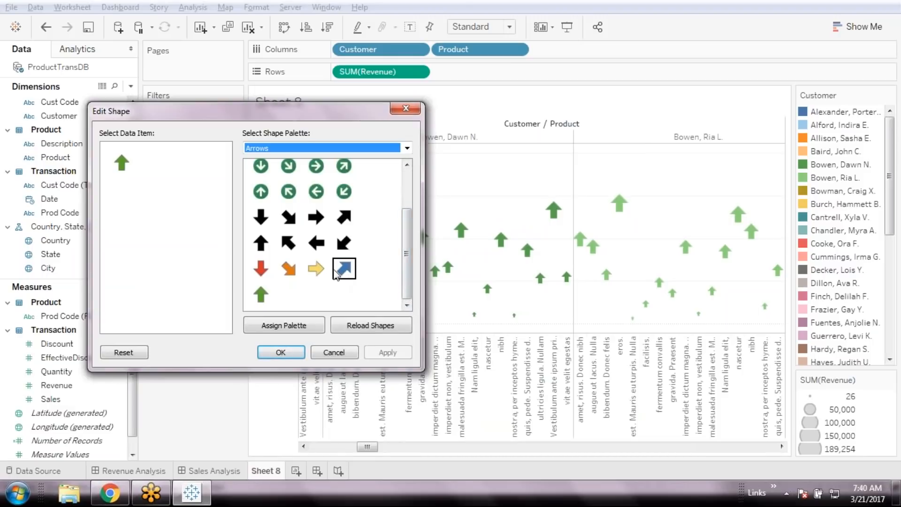
Browse the Weather, Gender and Bug Tracking shape palettes.
{"action": "left_click", "coordinate": [407, 148]}
{"action": "left_click", "coordinate": [313, 271]}
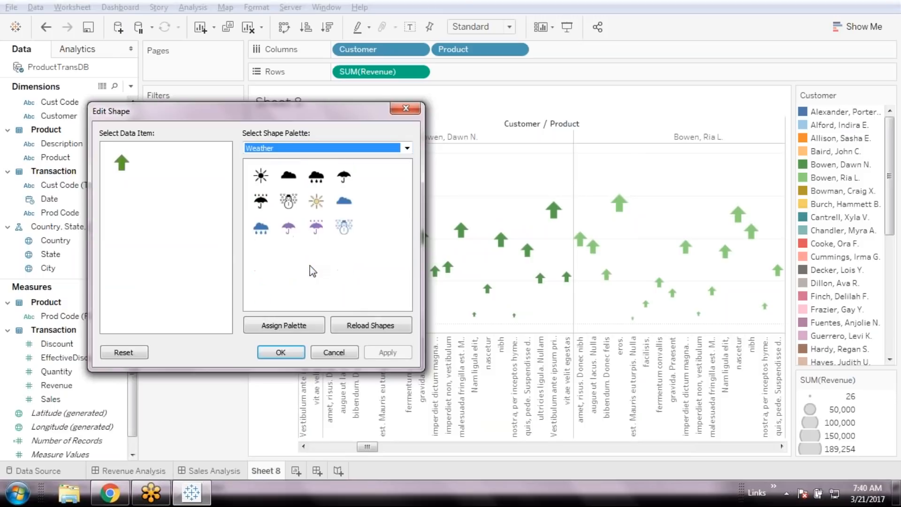
{"action": "left_click", "coordinate": [407, 148]}
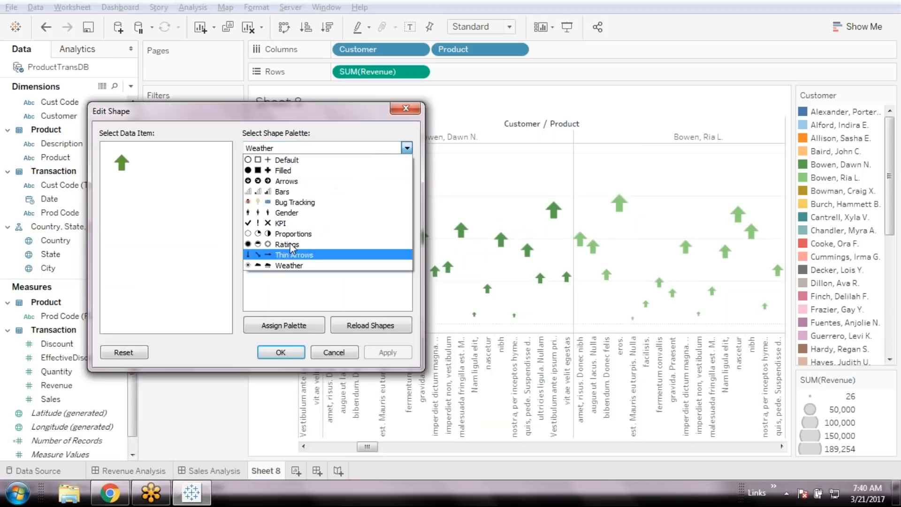
{"action": "left_click", "coordinate": [289, 213]}
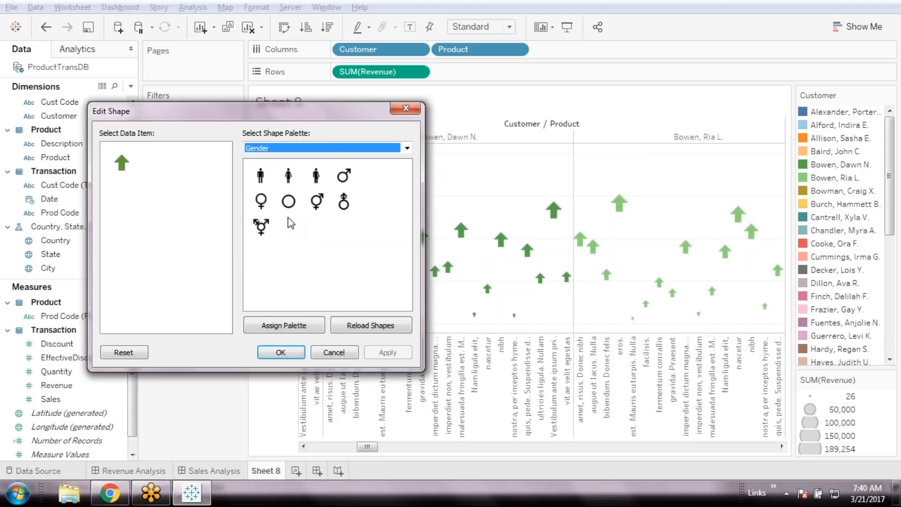
{"action": "left_click", "coordinate": [334, 150]}
{"action": "key", "text": "Up"}
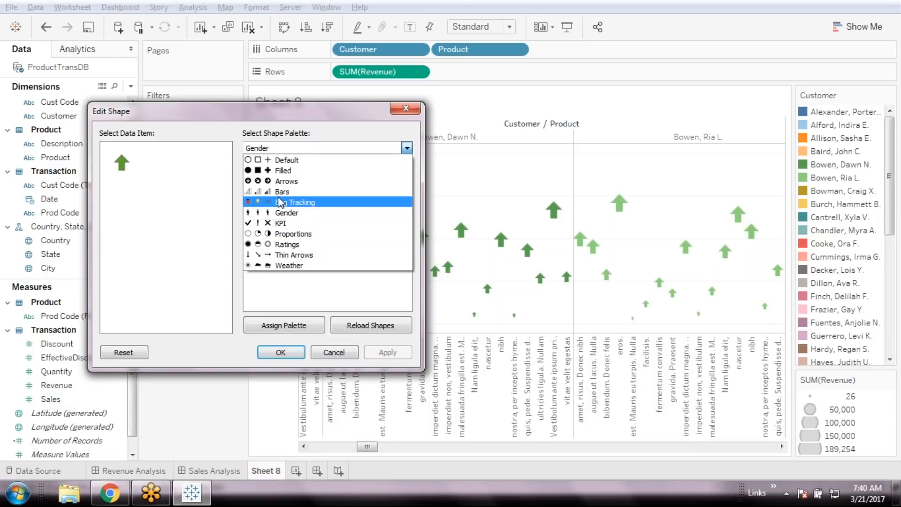
{"action": "key", "text": "Return"}
Apply the star from the Filled shape palette to the chart's marks and close the shape settings.
{"action": "left_click", "coordinate": [342, 151]}
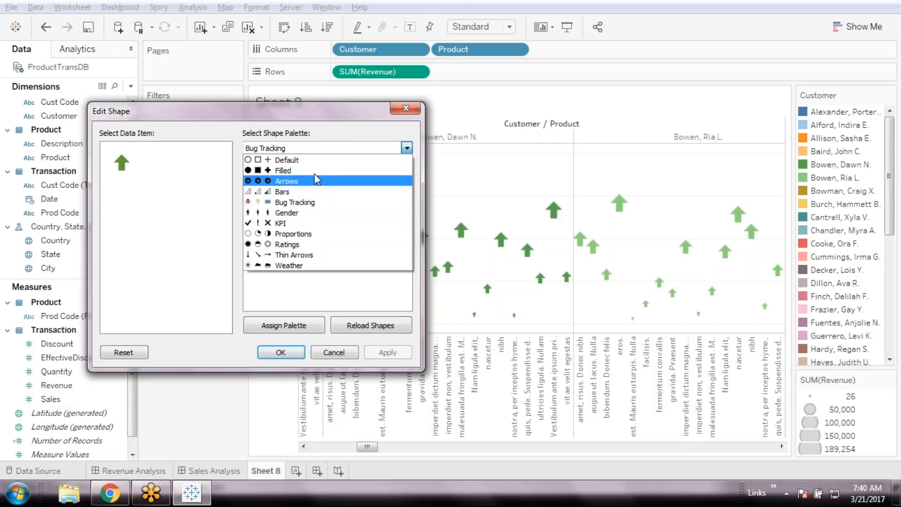
{"action": "left_click", "coordinate": [287, 170]}
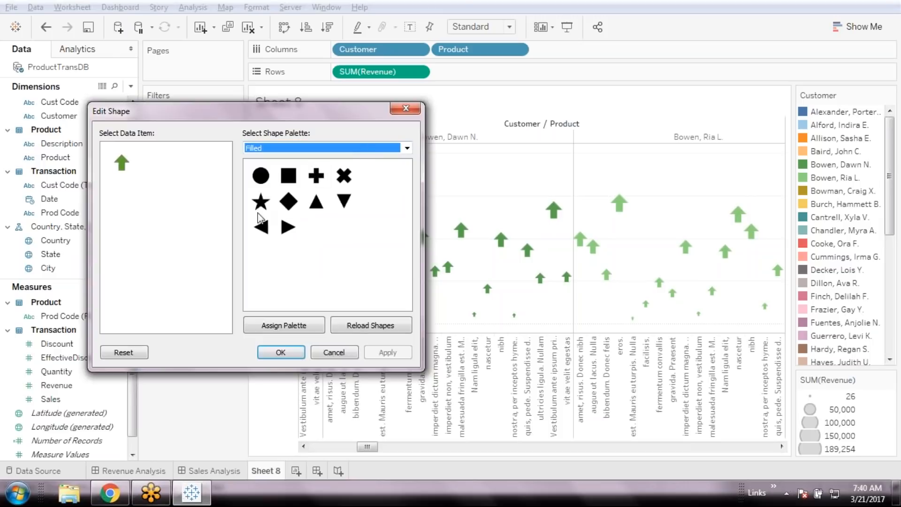
{"action": "left_click", "coordinate": [260, 202]}
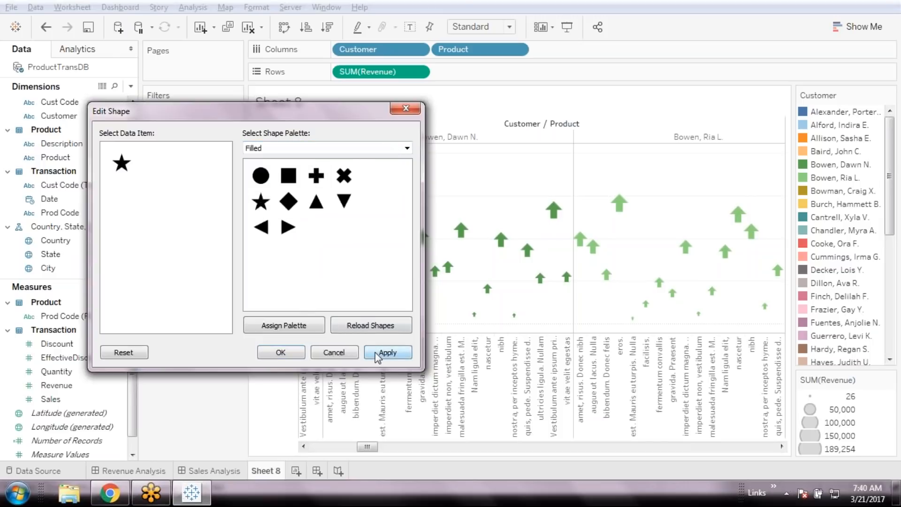
{"action": "left_click", "coordinate": [377, 358]}
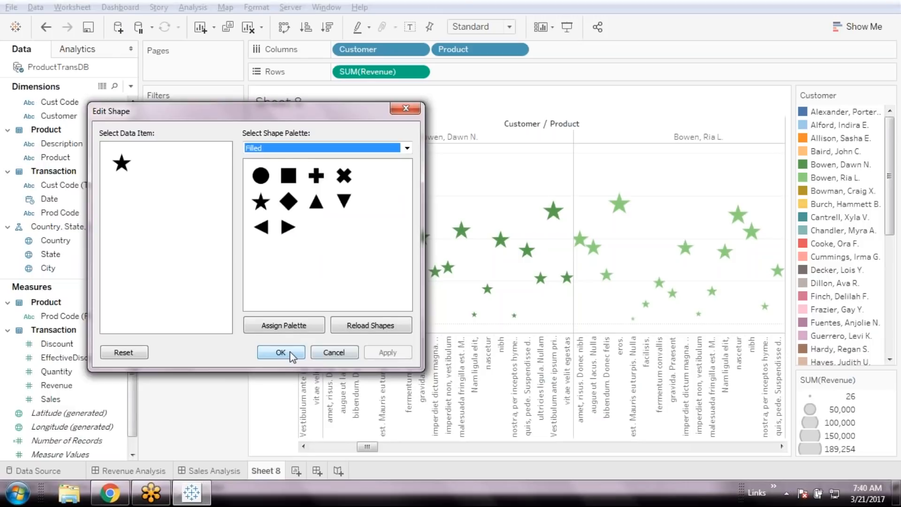
{"action": "left_click", "coordinate": [281, 353]}
Assign the Traffic Light color palette to the Customer colors and apply it to the chart.
{"action": "left_click", "coordinate": [160, 197]}
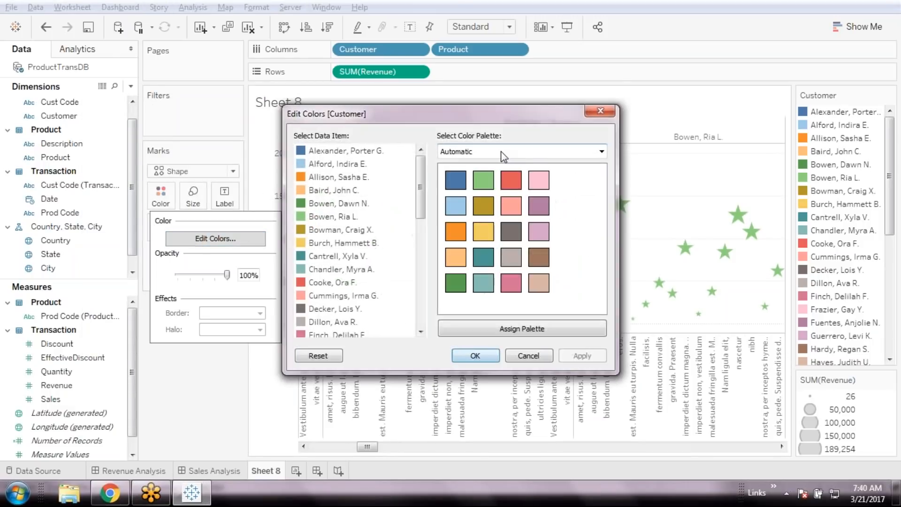
{"action": "left_click", "coordinate": [598, 153]}
{"action": "left_click", "coordinate": [474, 216]}
{"action": "left_click", "coordinate": [558, 336]}
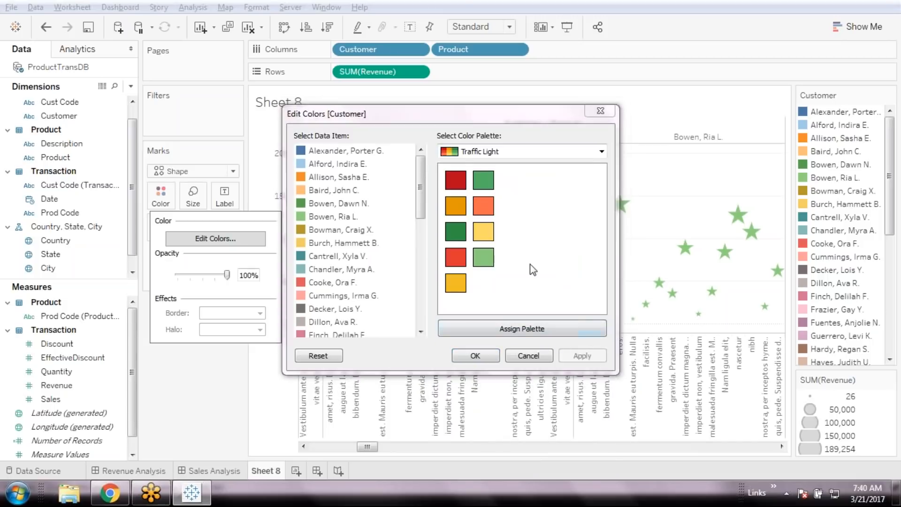
{"action": "left_click", "coordinate": [543, 270]}
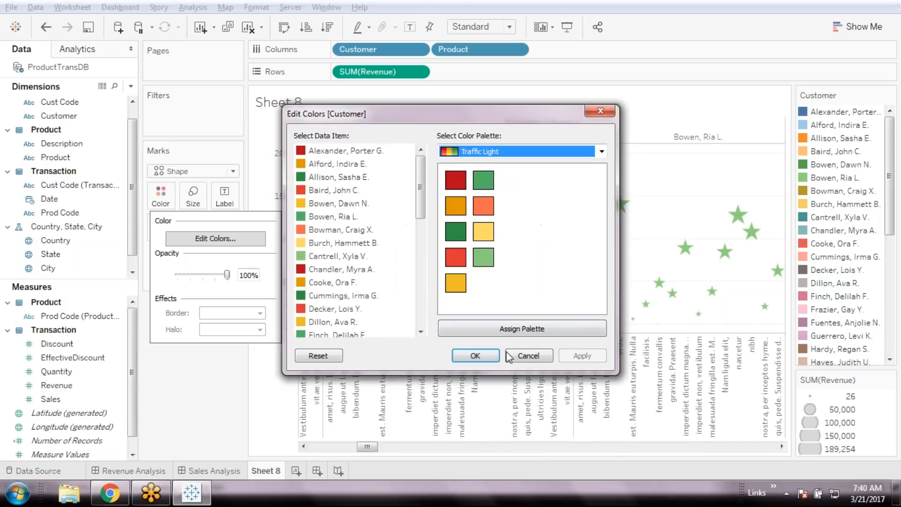
{"action": "left_click", "coordinate": [485, 352]}
{"action": "left_click_drag", "start_coordinate": [364, 449], "coordinate": [308, 447]}
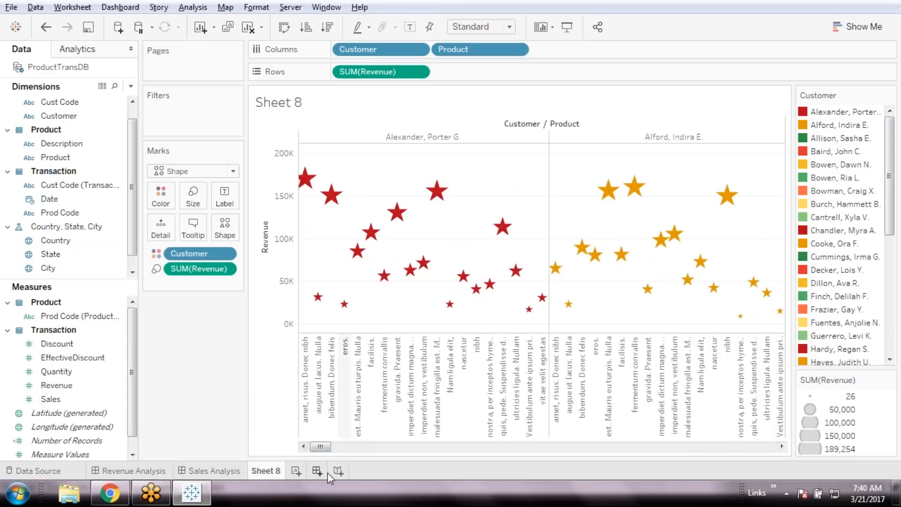
Rename the Sheet 8 worksheet as Customer wise Product Revenue.
{"action": "double_click", "coordinate": [266, 472]}
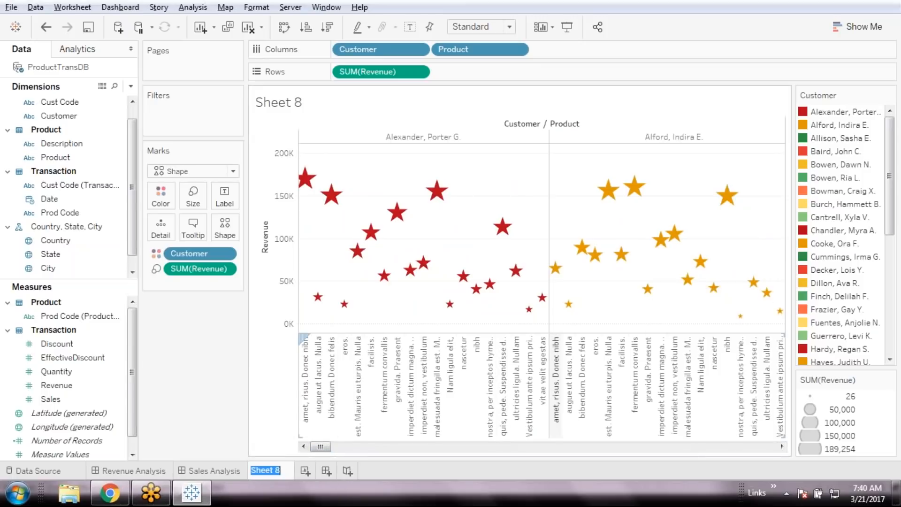
{"action": "type", "text": "P"}
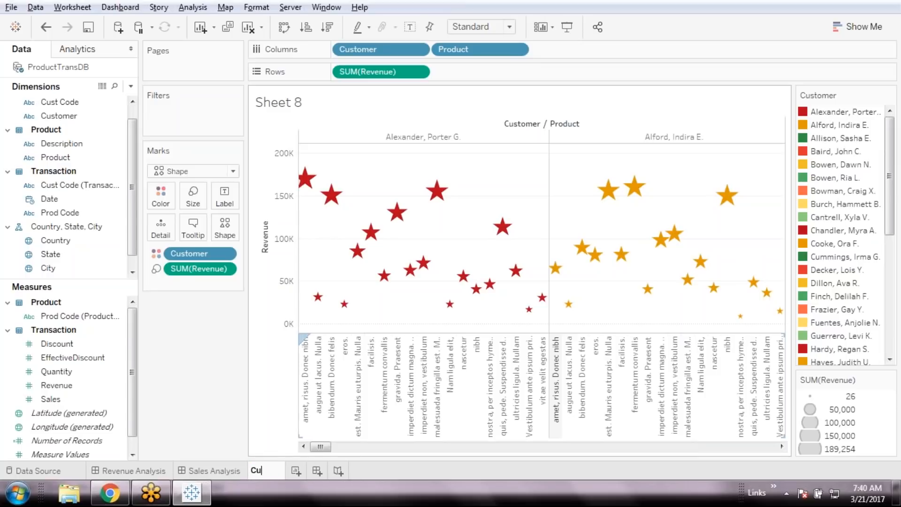
{"action": "type", "text": "ustomer wise"}
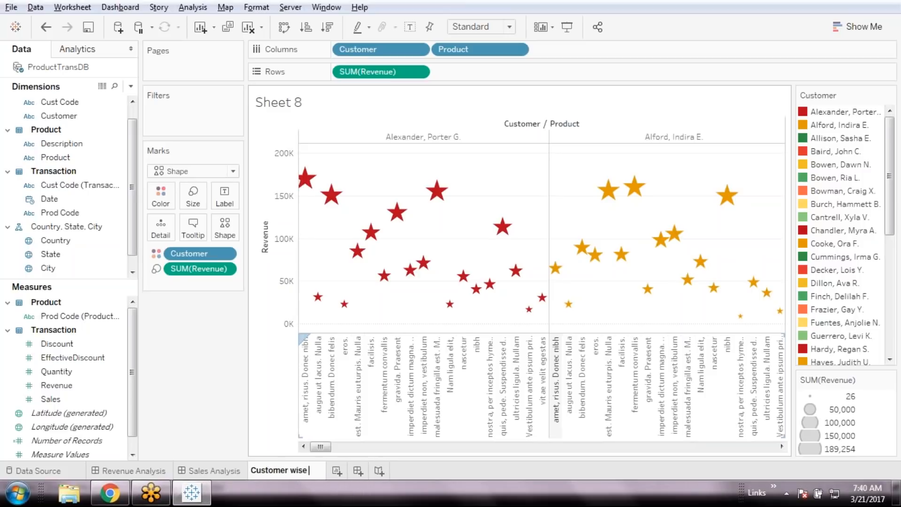
{"action": "type", "text": " product"}
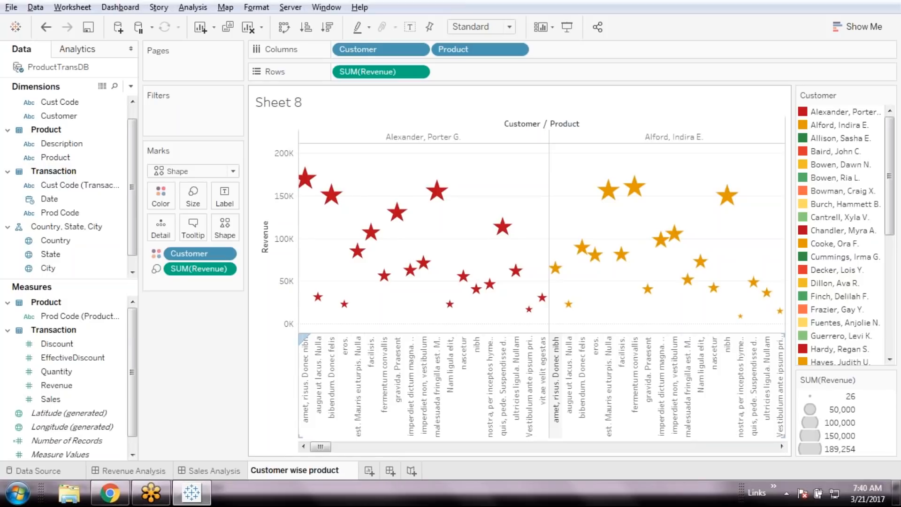
{"action": "type", "text": "nue"}
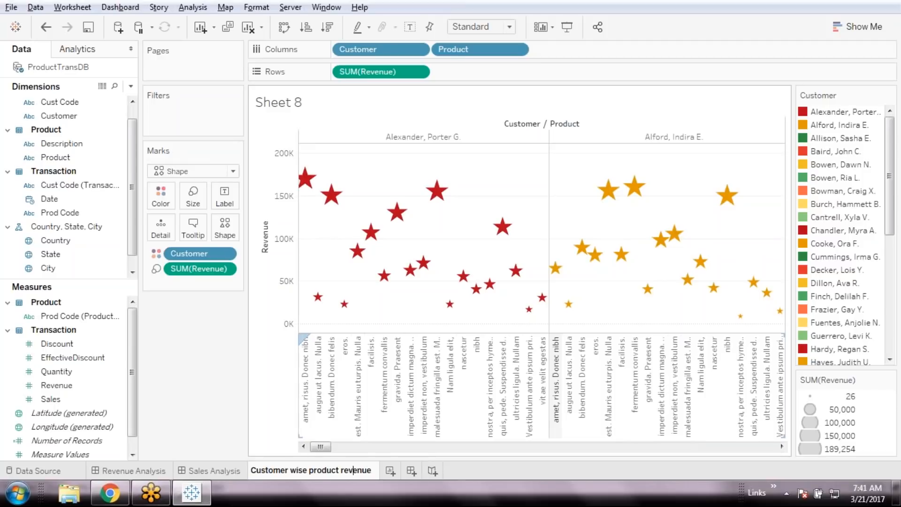
{"action": "key", "text": "shift+Left"}
{"action": "type", "text": "R"}
{"action": "key", "text": "shift+Right"}
{"action": "type", "text": "P"}
{"action": "key", "text": "Return"}
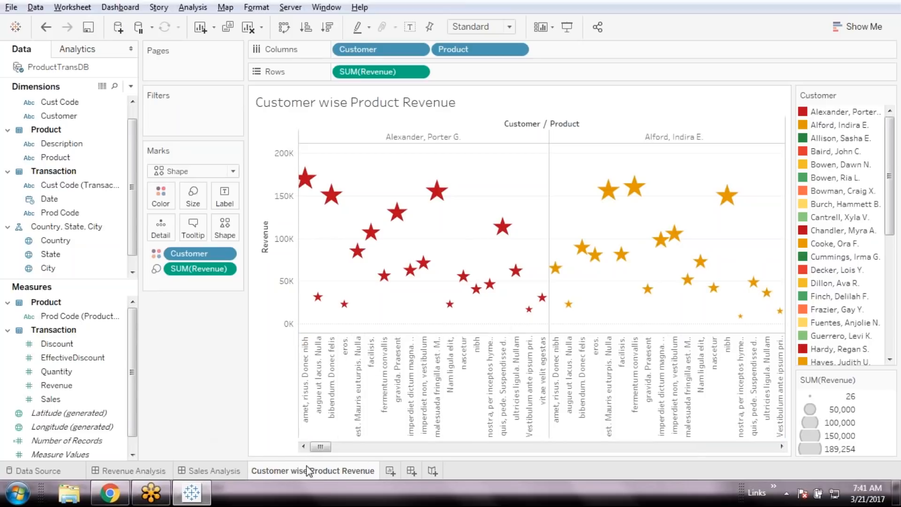
Add the Quantity measure to the rows as a second chart beneath Revenue.
{"action": "left_click_drag", "start_coordinate": [316, 452], "coordinate": [777, 463]}
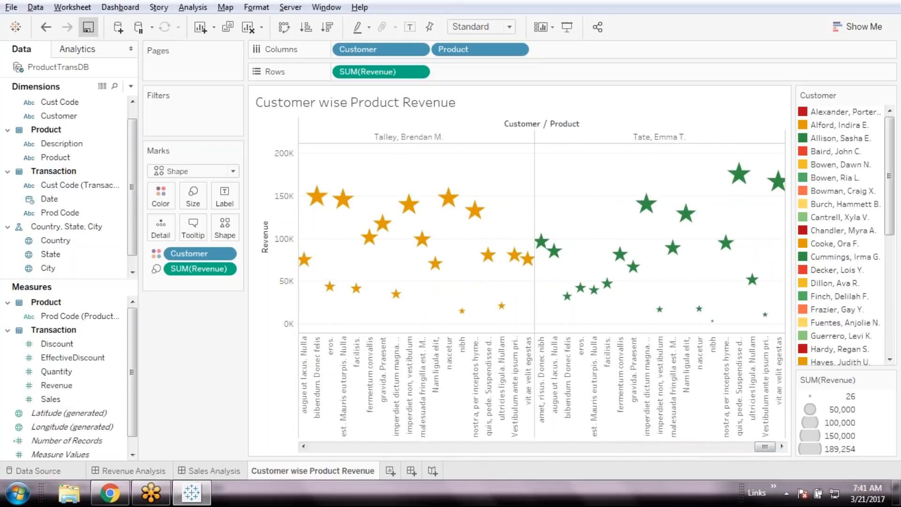
{"action": "left_click", "coordinate": [858, 27]}
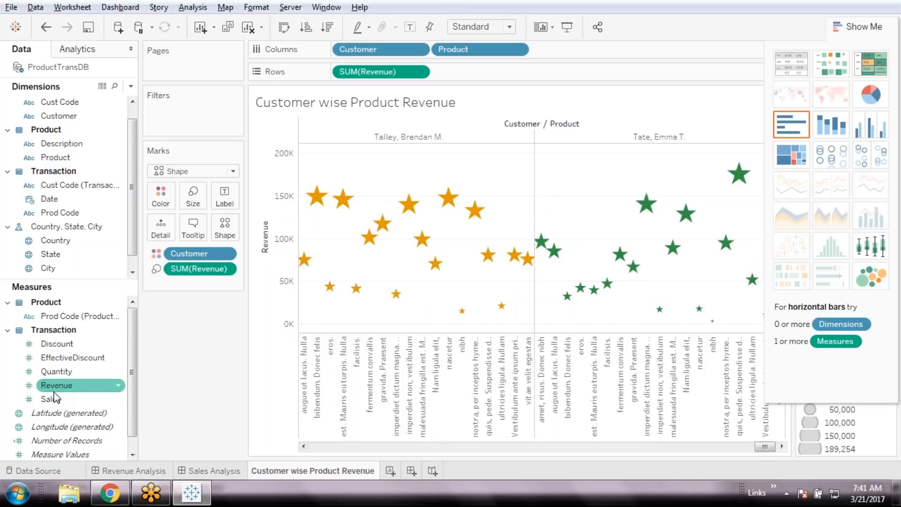
{"action": "left_click", "coordinate": [56, 373]}
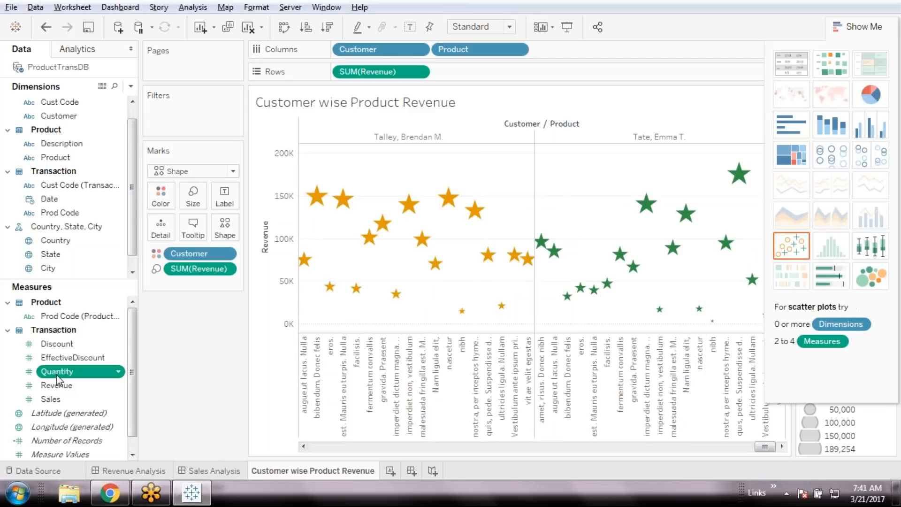
{"action": "double_click", "coordinate": [57, 374]}
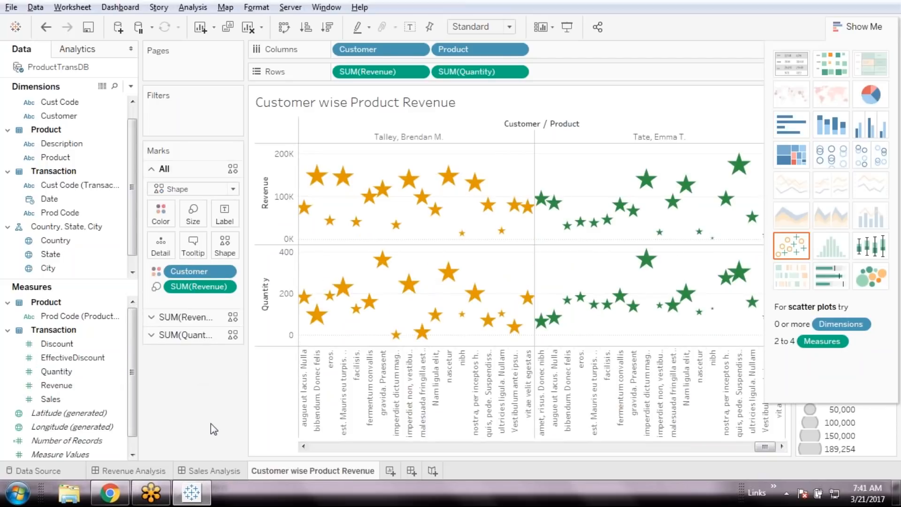
{"action": "left_click", "coordinate": [863, 27]}
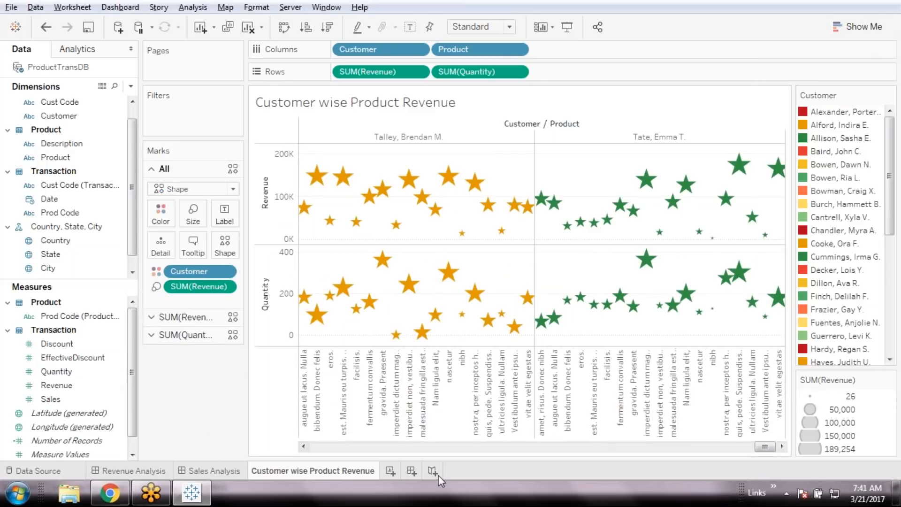
Try coloring the chart's marks by Product instead of Customer.
{"action": "left_click_drag", "start_coordinate": [765, 447], "coordinate": [511, 452]}
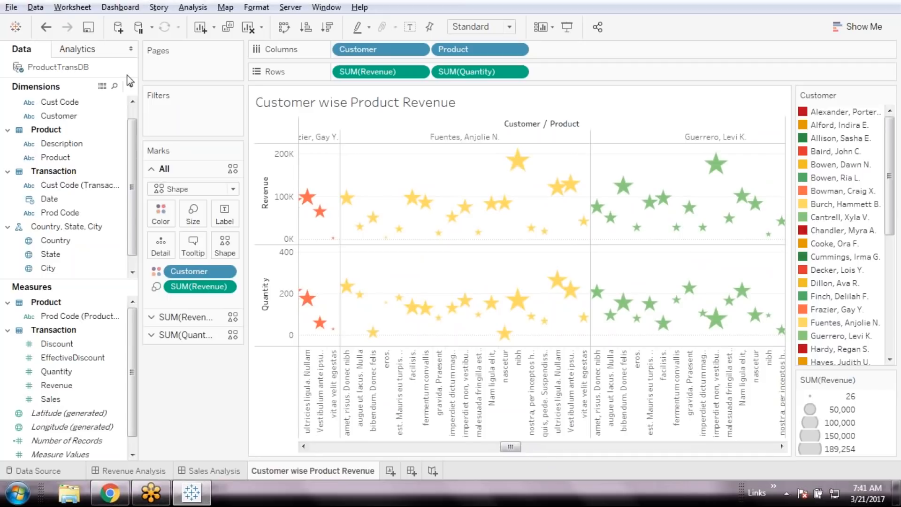
{"action": "left_click_drag", "start_coordinate": [511, 447], "coordinate": [487, 449]}
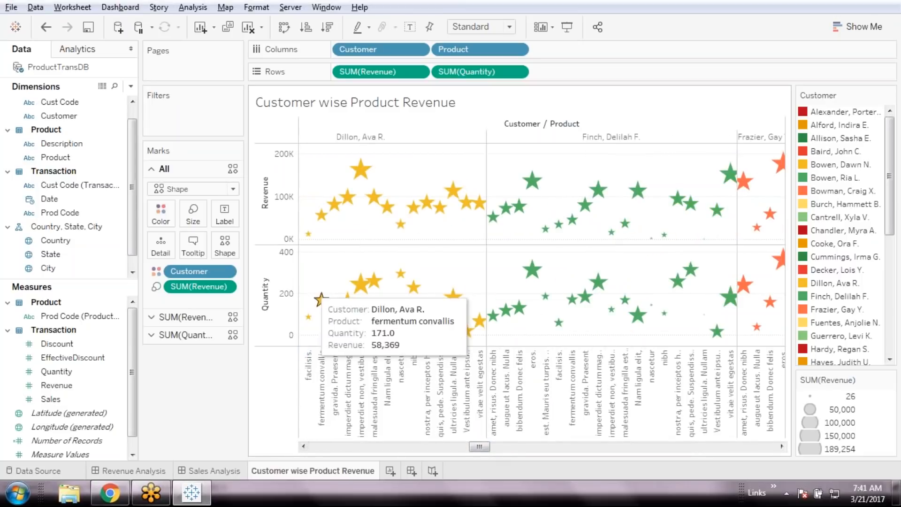
{"action": "left_click_drag", "start_coordinate": [55, 157], "coordinate": [161, 214]}
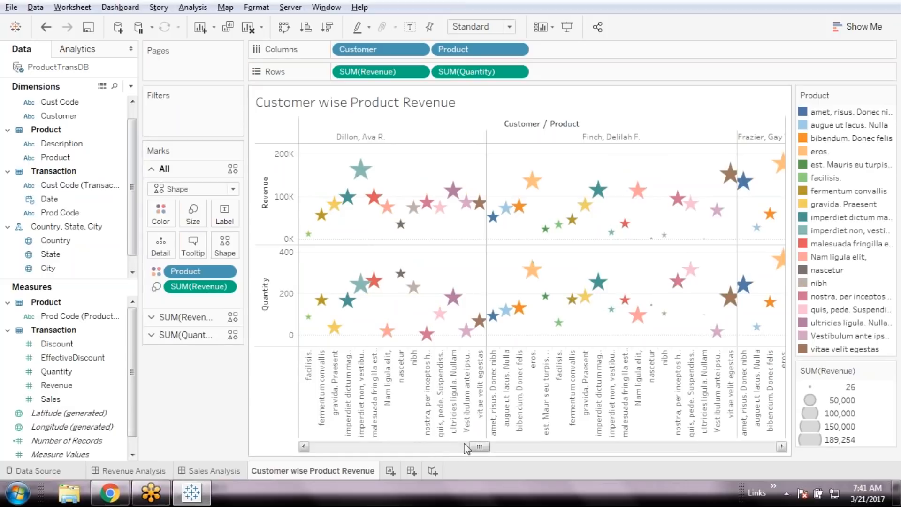
{"action": "left_click_drag", "start_coordinate": [477, 447], "coordinate": [592, 447]}
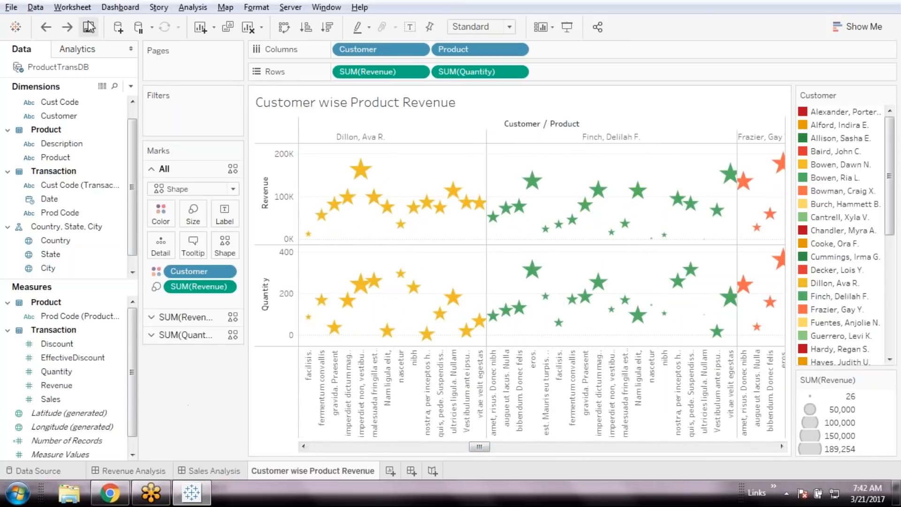
{"action": "left_click_drag", "start_coordinate": [485, 450], "coordinate": [797, 433]}
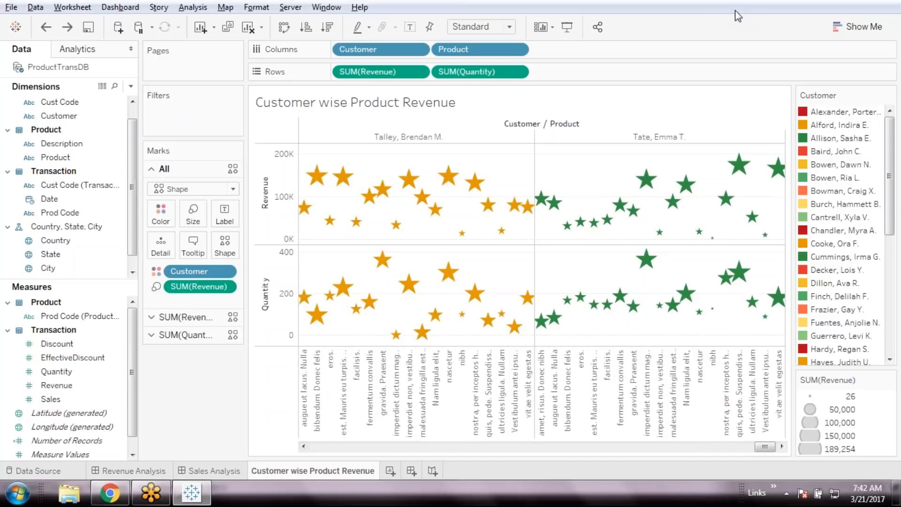
Try adding the Discount measure to the rows, and remove it from the chart.
{"action": "left_click", "coordinate": [871, 22]}
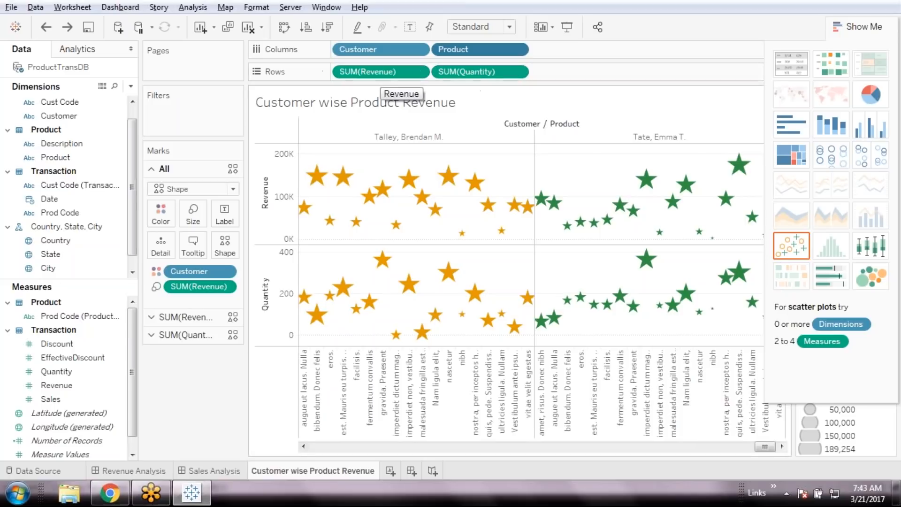
{"action": "left_click", "coordinate": [63, 399]}
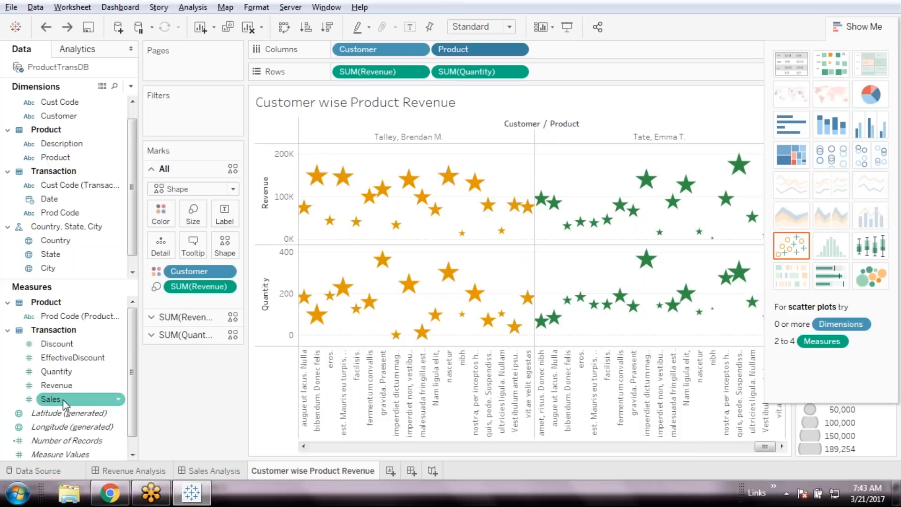
{"action": "left_click", "coordinate": [60, 347]}
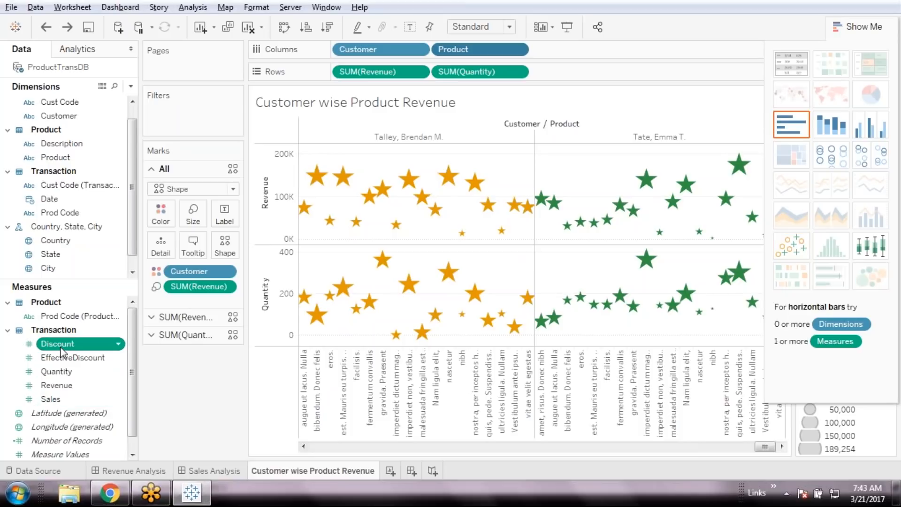
{"action": "double_click", "coordinate": [61, 349]}
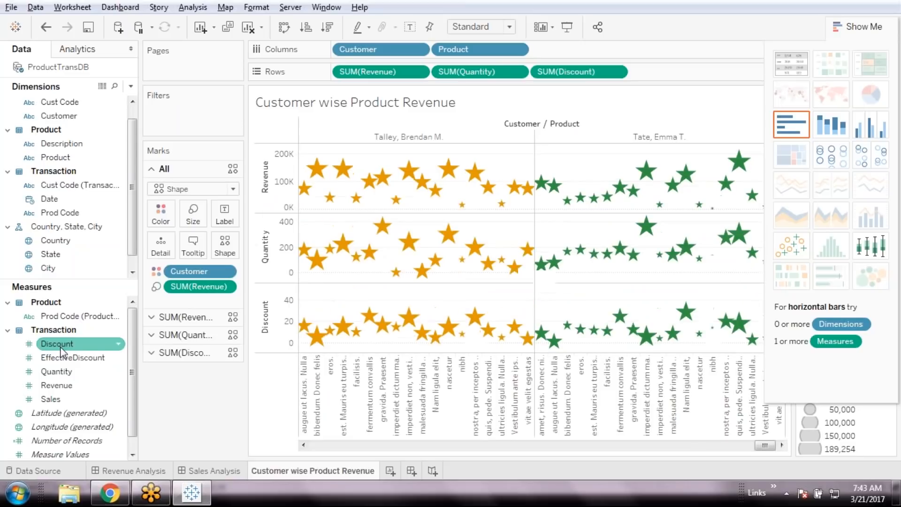
{"action": "mouse_move", "coordinate": [330, 248]}
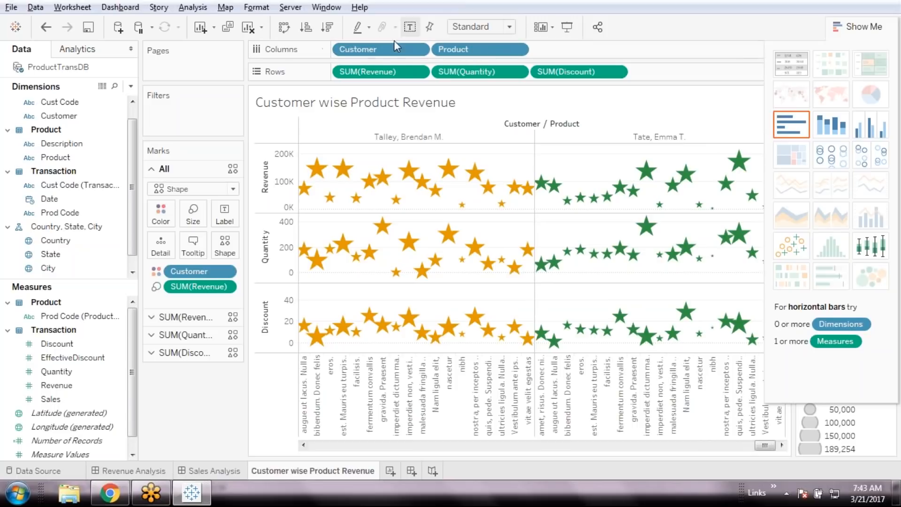
{"action": "left_click", "coordinate": [618, 71]}
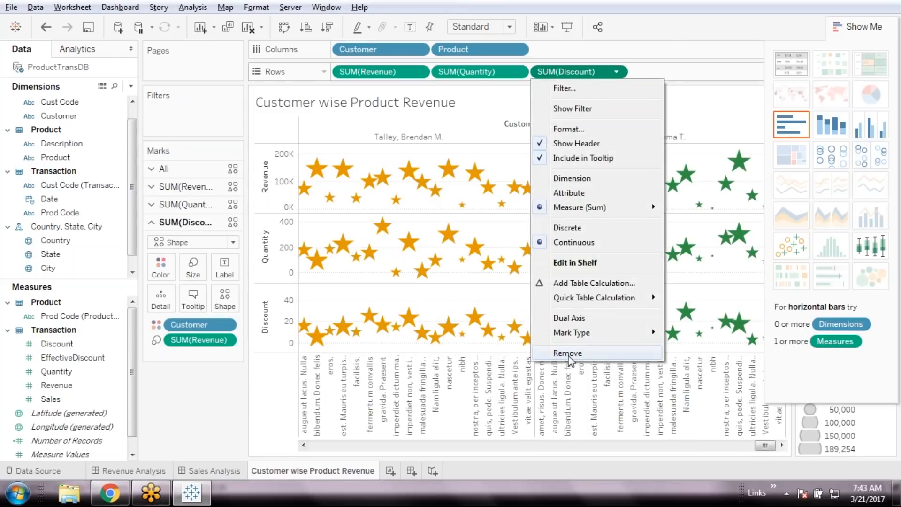
{"action": "left_click", "coordinate": [574, 351]}
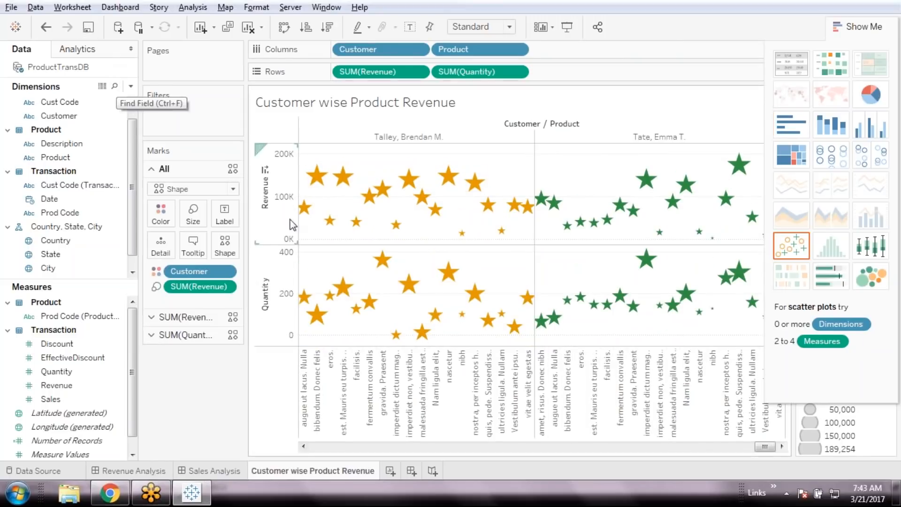
Change the Revenue field that sizes the marks to discrete.
{"action": "left_click", "coordinate": [225, 287]}
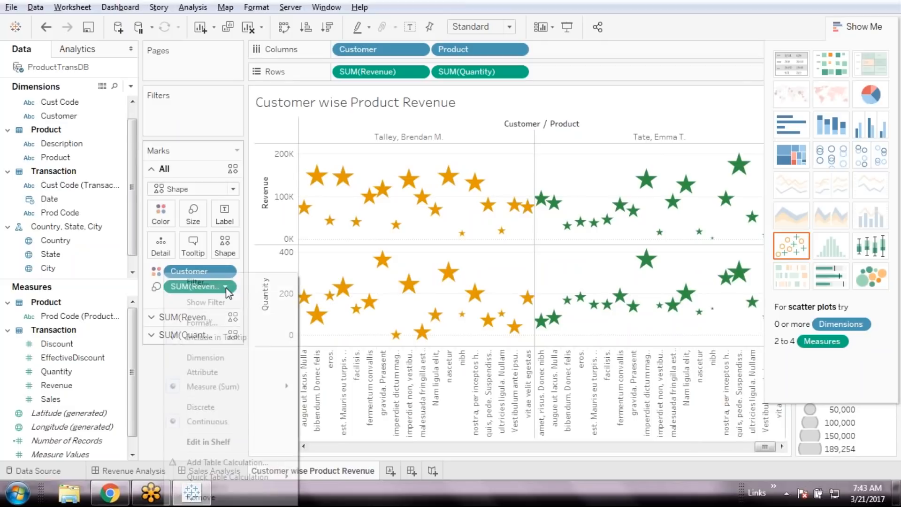
{"action": "left_click", "coordinate": [209, 408]}
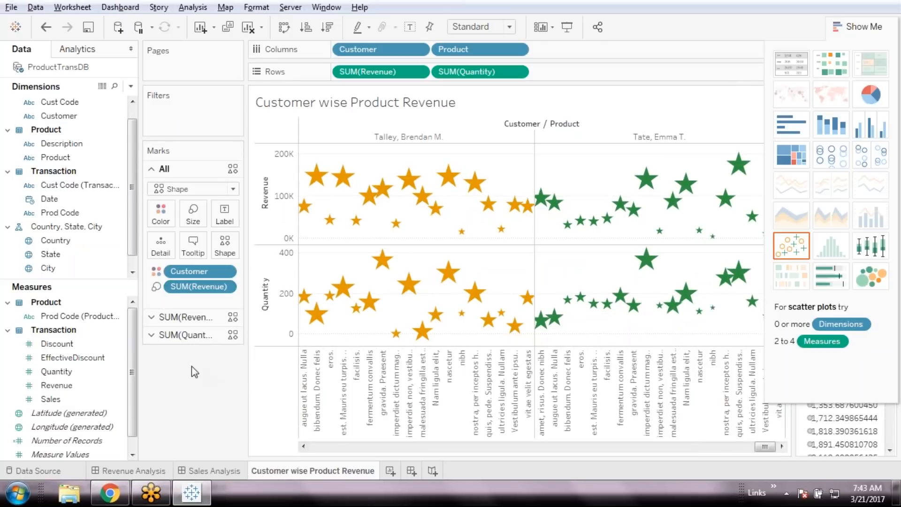
{"action": "right_click", "coordinate": [208, 399]}
{"action": "left_click", "coordinate": [180, 403]}
View the chart's underlying data and look through the summary rows by customer and product.
{"action": "right_click", "coordinate": [496, 257]}
{"action": "left_click", "coordinate": [548, 286]}
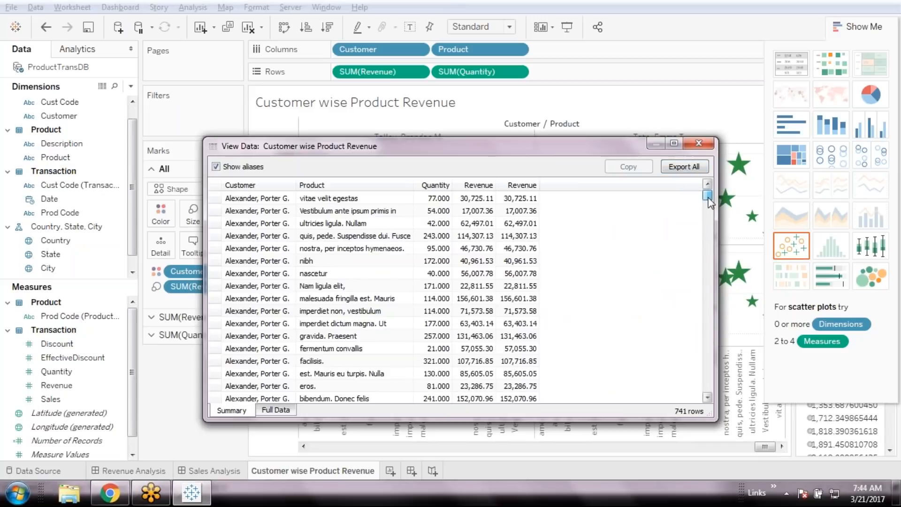
{"action": "left_click_drag", "start_coordinate": [709, 202], "coordinate": [708, 220]}
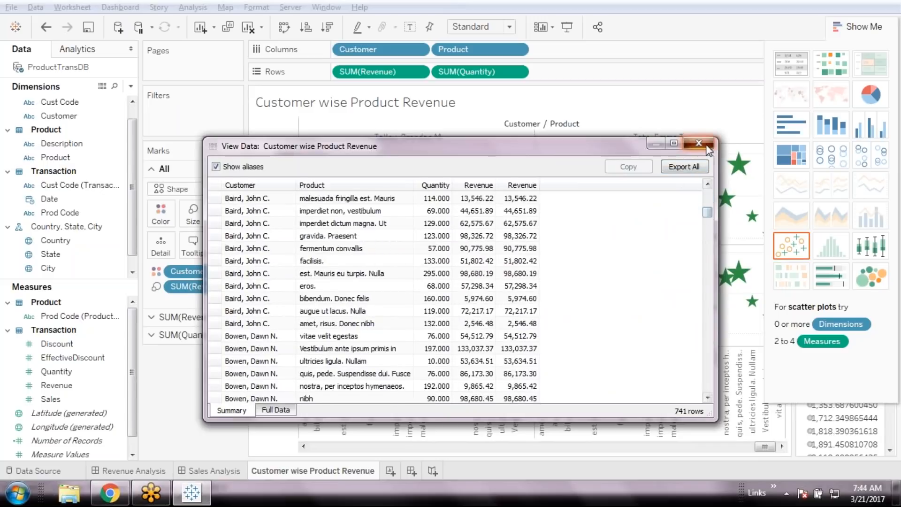
Close the open data view and view the underlying data for the Yuma mark in City wise Stock on the Sales Analysis dashboard.
{"action": "left_click", "coordinate": [699, 143]}
{"action": "left_click", "coordinate": [216, 477]}
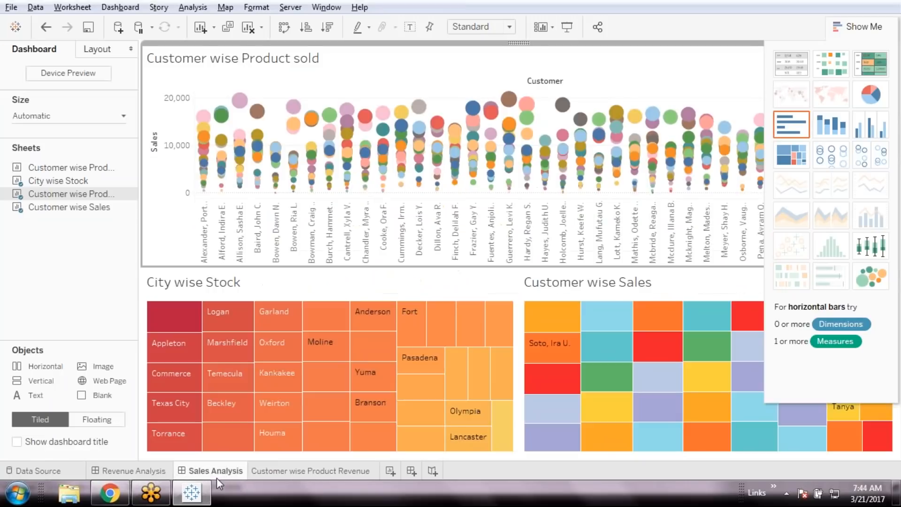
{"action": "right_click", "coordinate": [369, 365]}
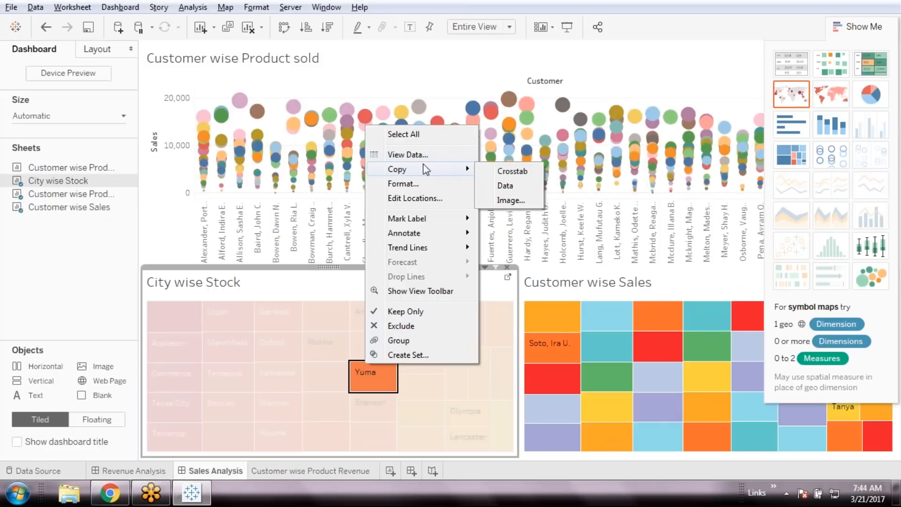
{"action": "left_click", "coordinate": [421, 156]}
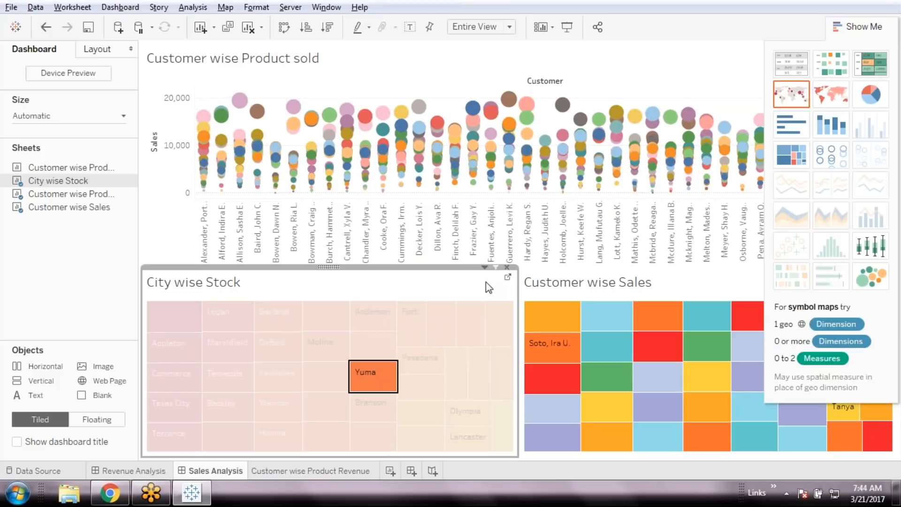
{"action": "left_click", "coordinate": [702, 147]}
{"action": "left_click", "coordinate": [480, 290]}
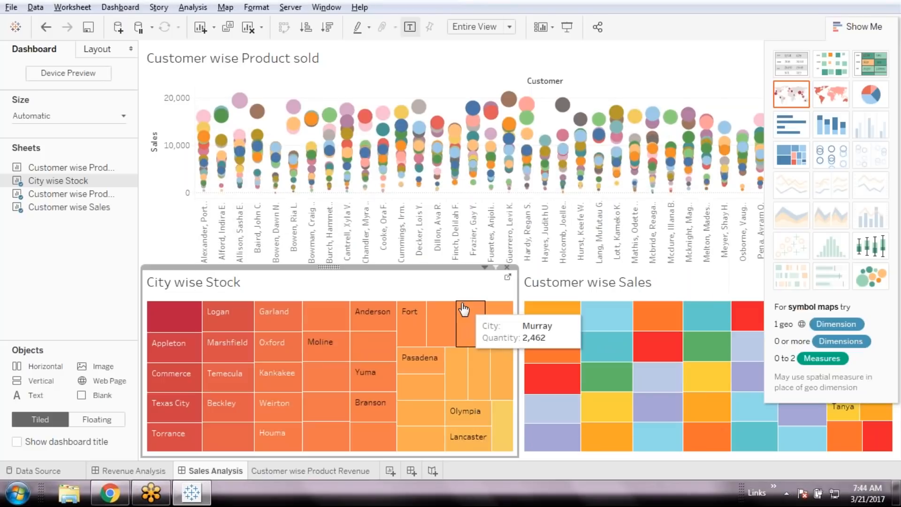
{"action": "right_click", "coordinate": [448, 291]}
Return to the Customer wise Product Revenue worksheet and hide the Show Me chart suggestions.
{"action": "left_click", "coordinate": [291, 471]}
{"action": "left_click", "coordinate": [291, 470]}
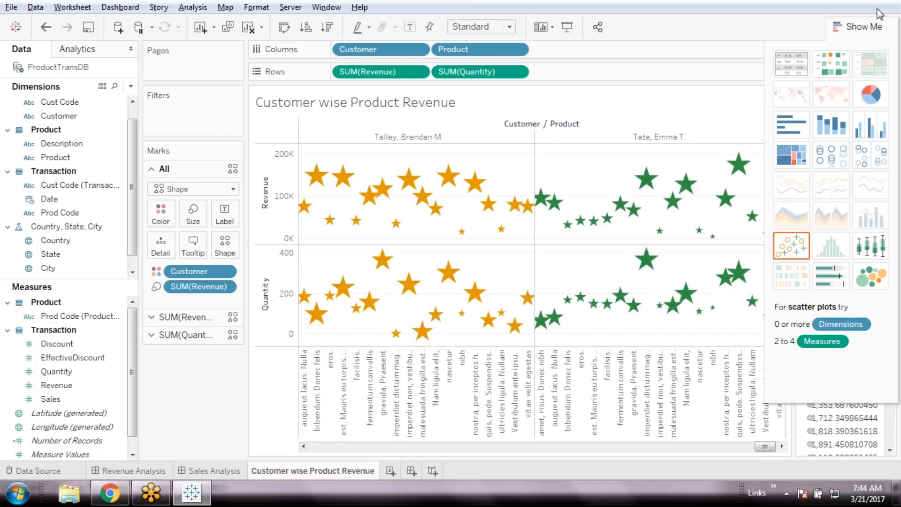
{"action": "left_click", "coordinate": [864, 26]}
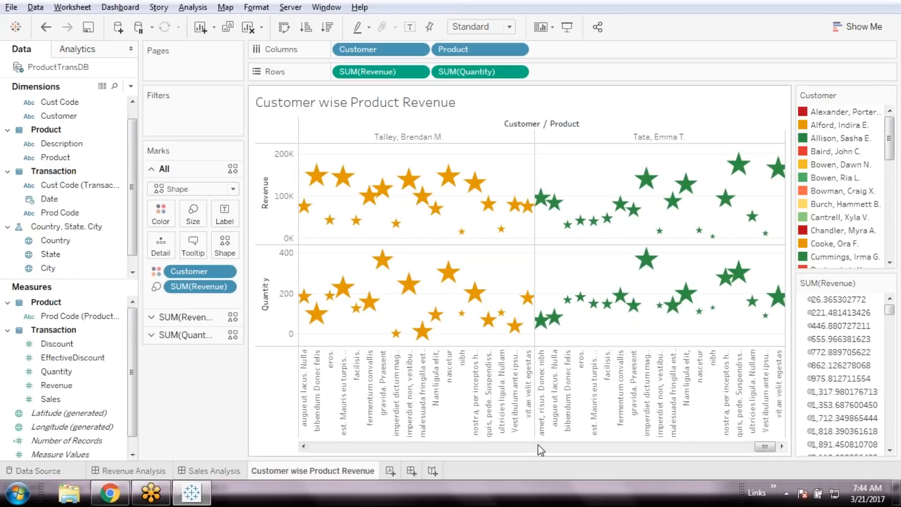
{"action": "left_click", "coordinate": [862, 28]}
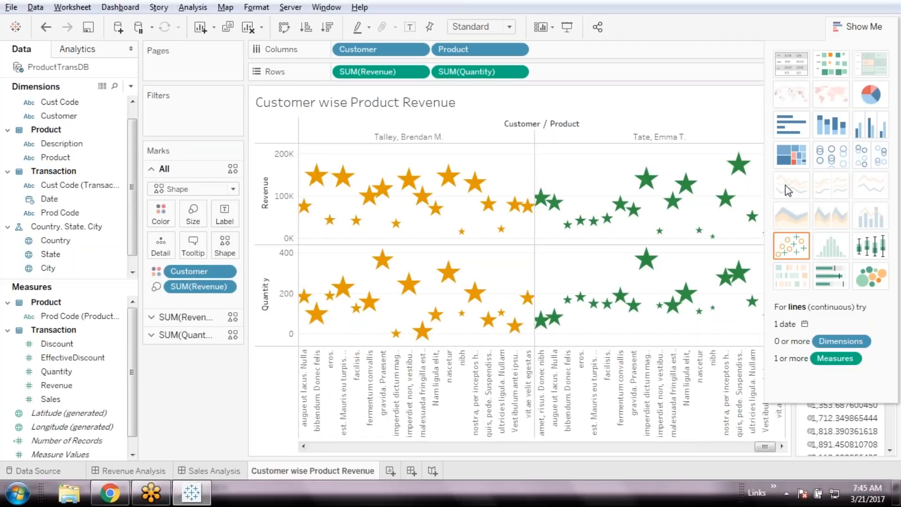
{"action": "left_click", "coordinate": [865, 25]}
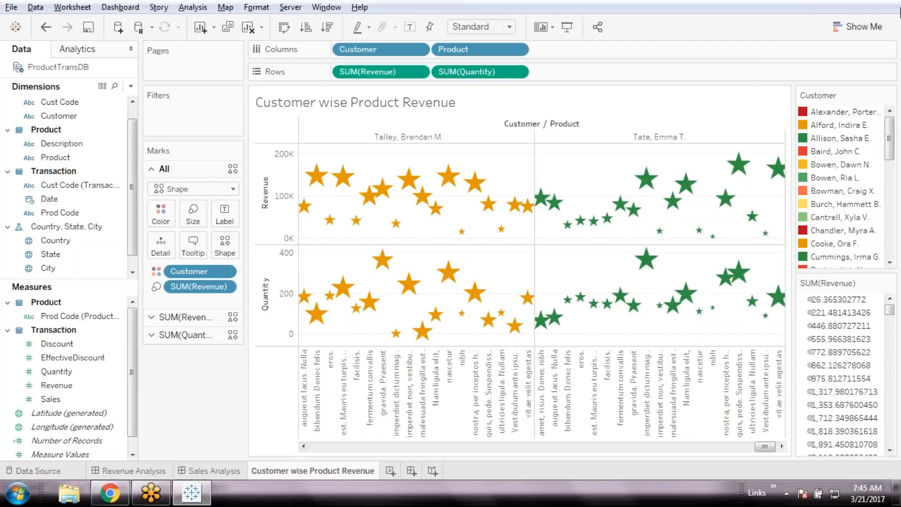
Compare the Sales Analysis dashboard with the Customer wise Product Revenue worksheet.
{"action": "left_click", "coordinate": [218, 471]}
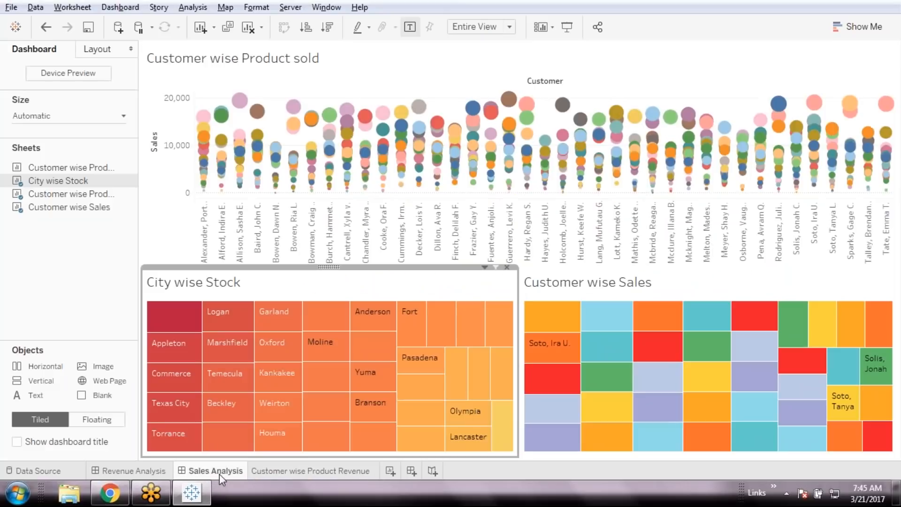
{"action": "left_click", "coordinate": [325, 471]}
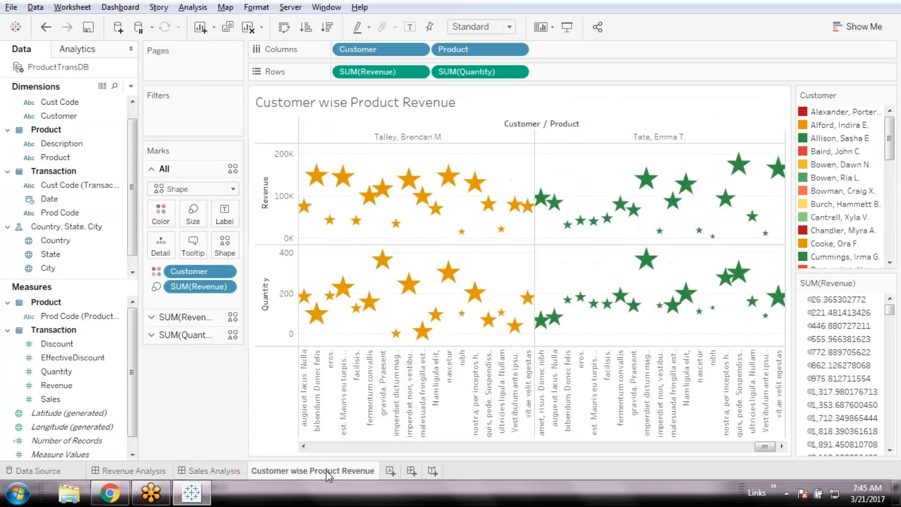
{"action": "left_click", "coordinate": [226, 473]}
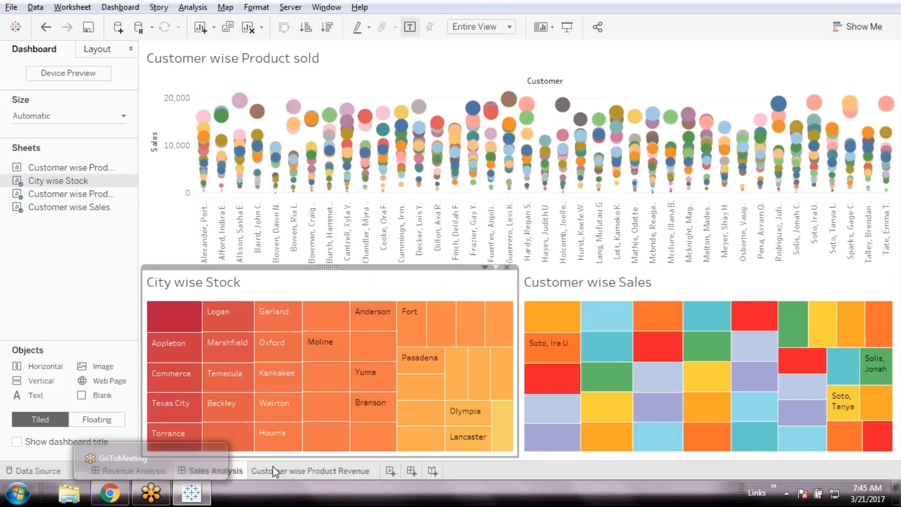
{"action": "left_click", "coordinate": [292, 470]}
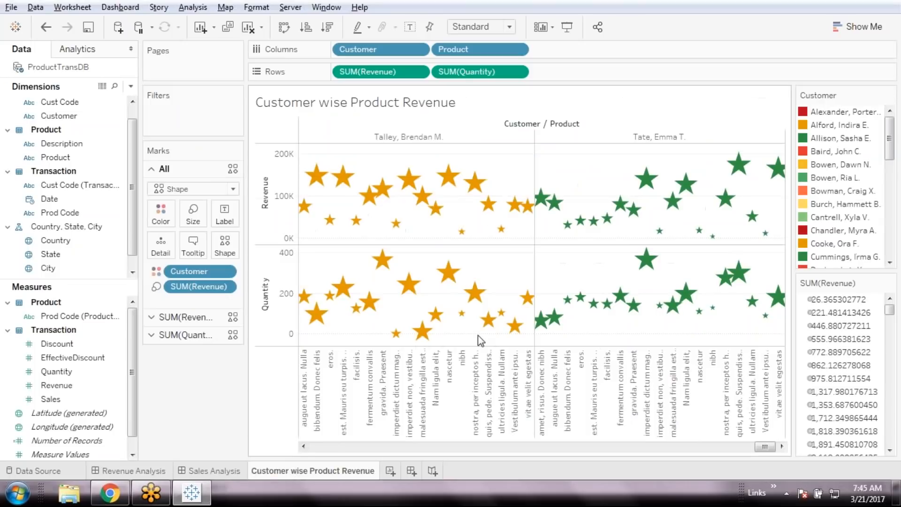
Try placing the Customer wise Product Revenue sheet beside Customer wise Product sold on the Sales Analysis dashboard, and undo the placement.
{"action": "left_click", "coordinate": [216, 473]}
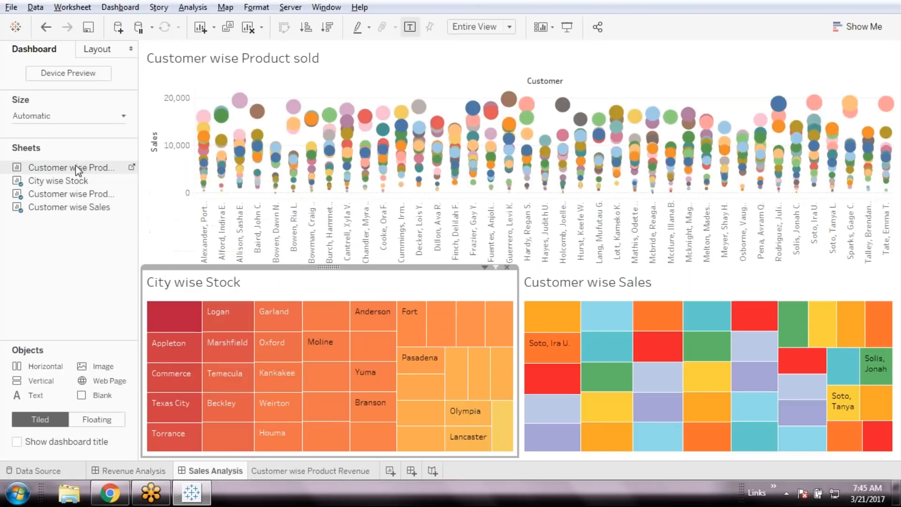
{"action": "mouse_move", "coordinate": [81, 167]}
{"action": "left_mouse_down"}
{"action": "mouse_move", "coordinate": [201, 180]}
{"action": "mouse_move", "coordinate": [709, 176]}
{"action": "left_mouse_up"}
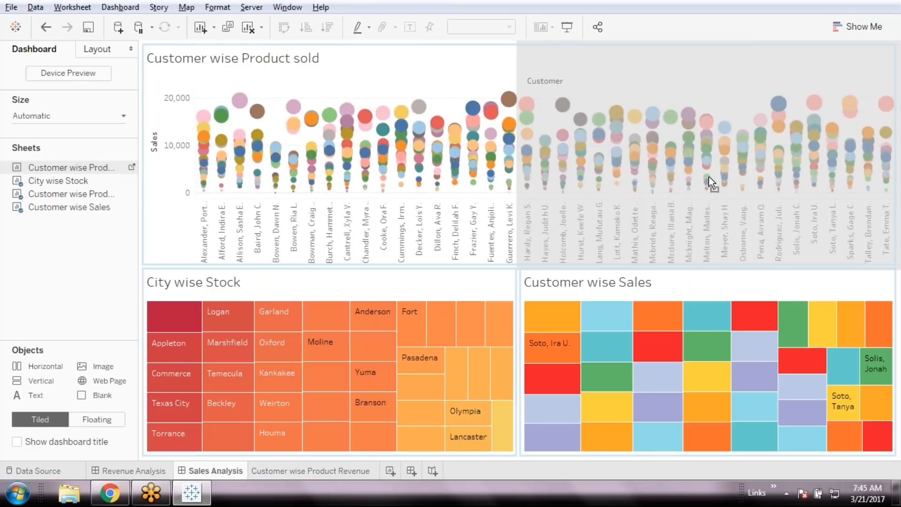
{"action": "left_click_drag", "start_coordinate": [709, 177], "coordinate": [709, 176]}
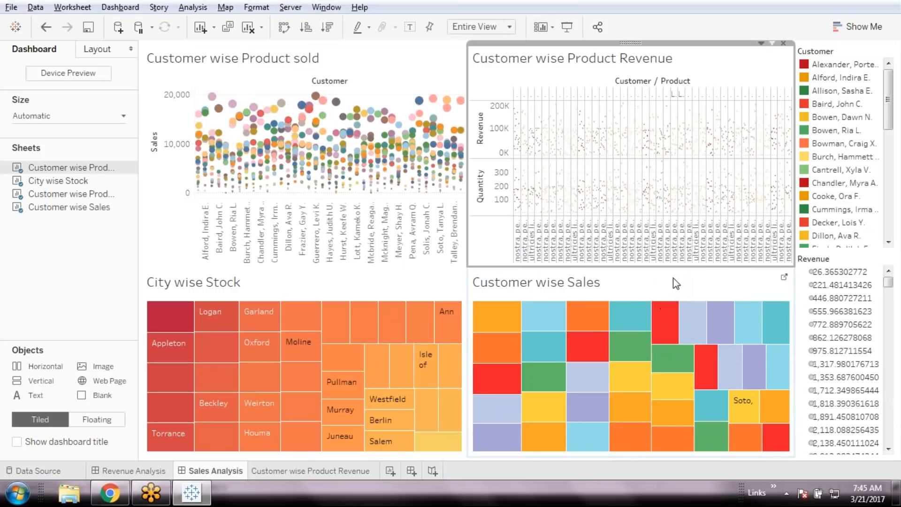
{"action": "key", "text": "ctrl+z"}
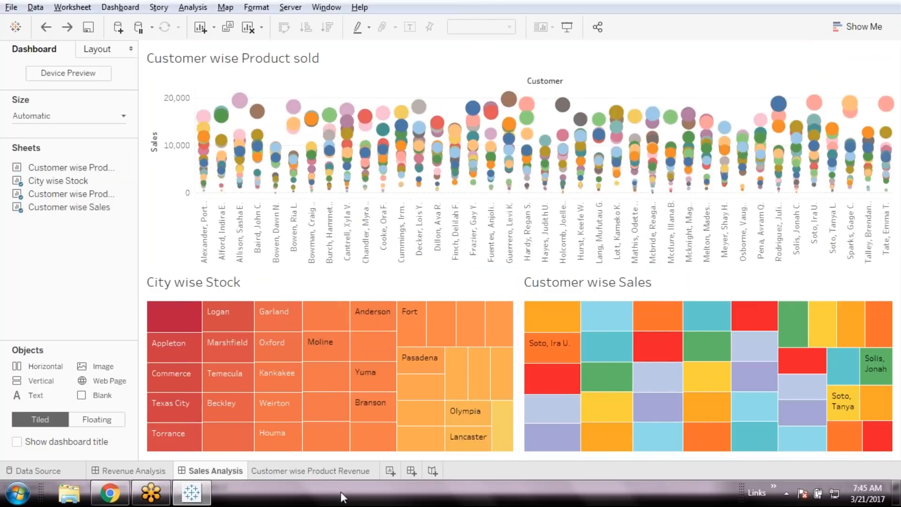
Add a new blank worksheet to the workbook and open the list of available data connections.
{"action": "left_click", "coordinate": [392, 471]}
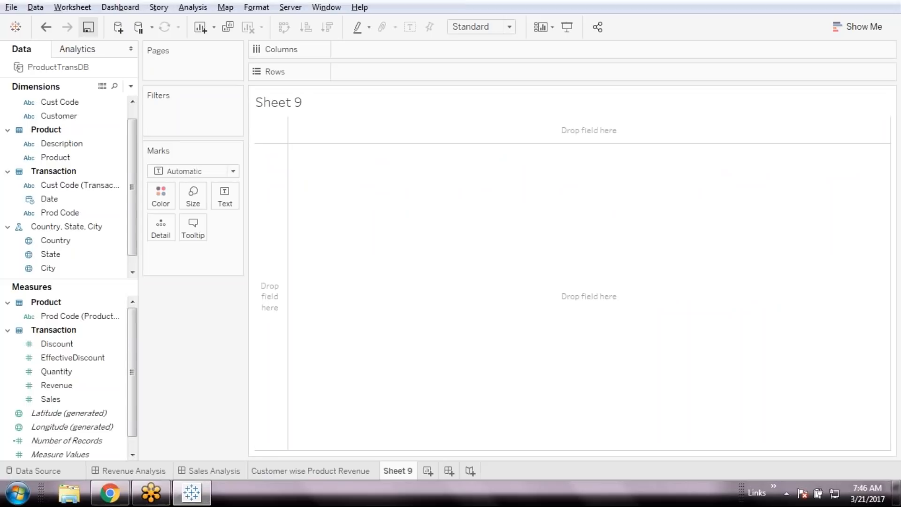
{"action": "right_click", "coordinate": [206, 402]}
{"action": "left_click", "coordinate": [177, 407]}
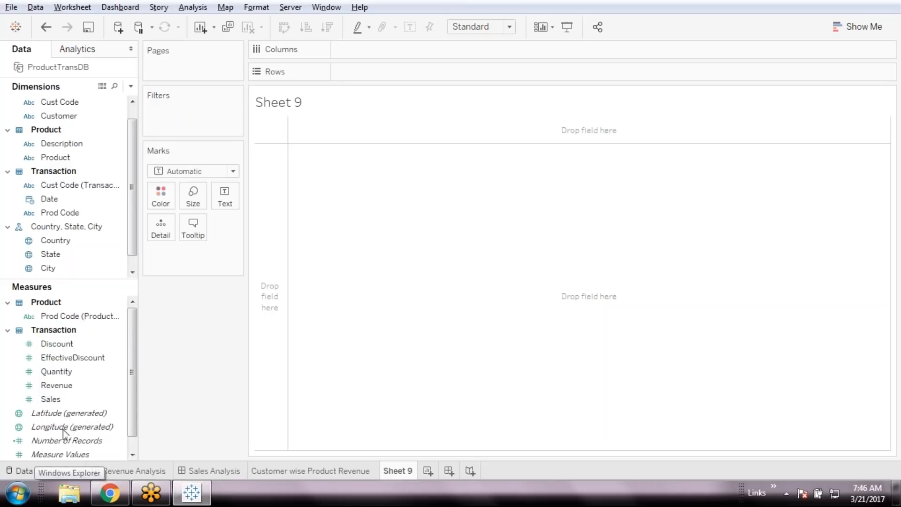
{"action": "left_click", "coordinate": [114, 31]}
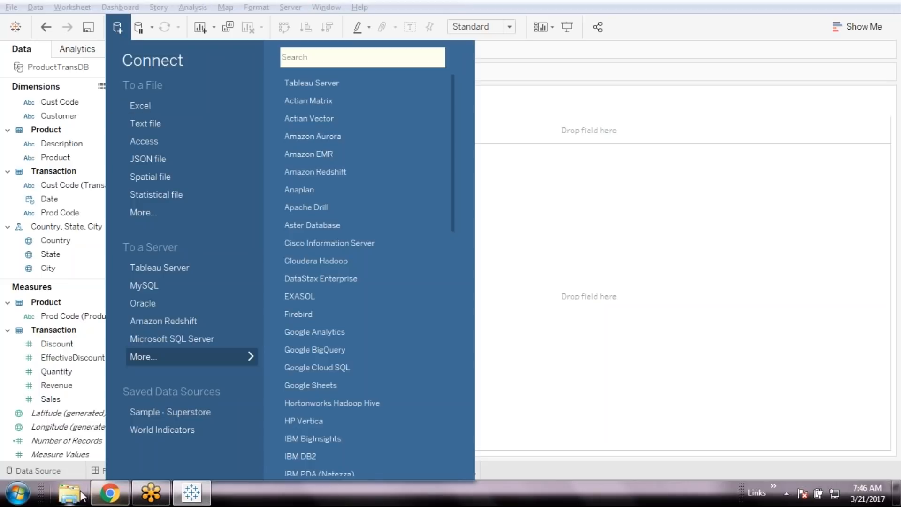
Switch to Windows Explorer, open the recent Workbooks folder and go up to the Live Sessions folder.
{"action": "right_click", "coordinate": [69, 497]}
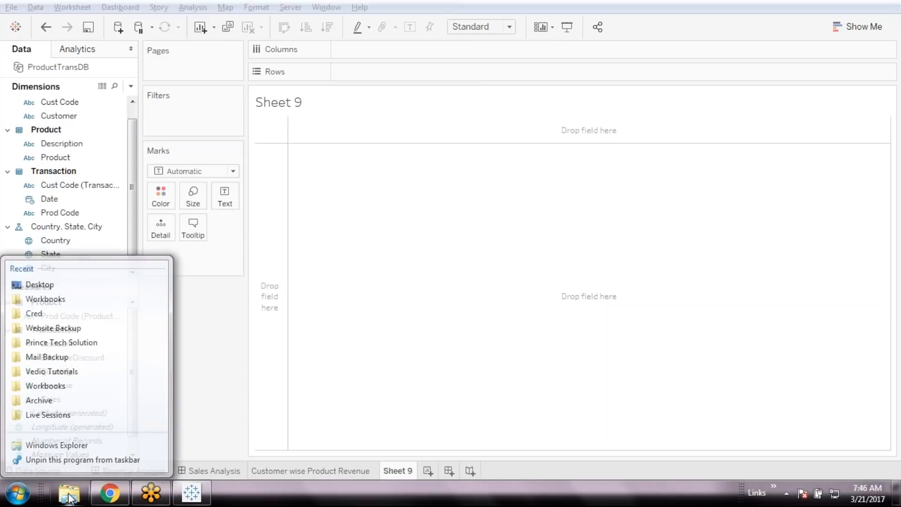
{"action": "left_click", "coordinate": [73, 299]}
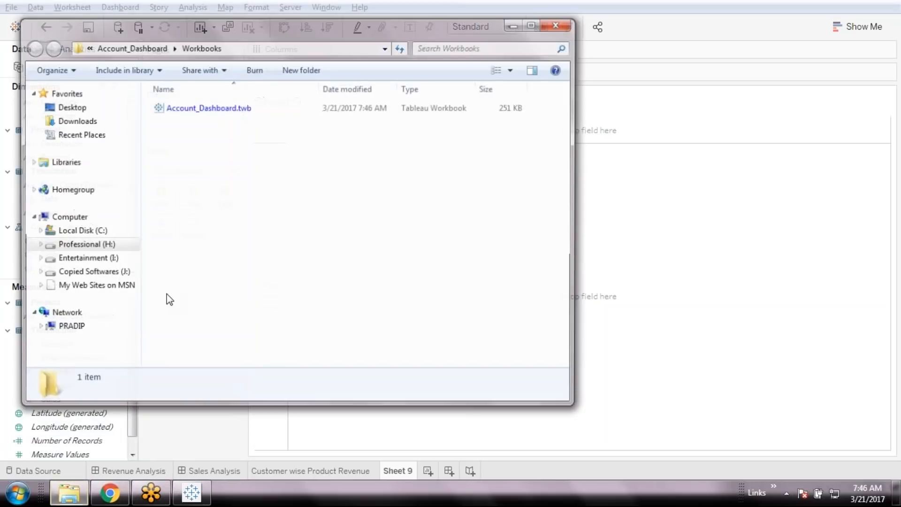
{"action": "left_click", "coordinate": [145, 47]}
{"action": "left_click", "coordinate": [215, 49]}
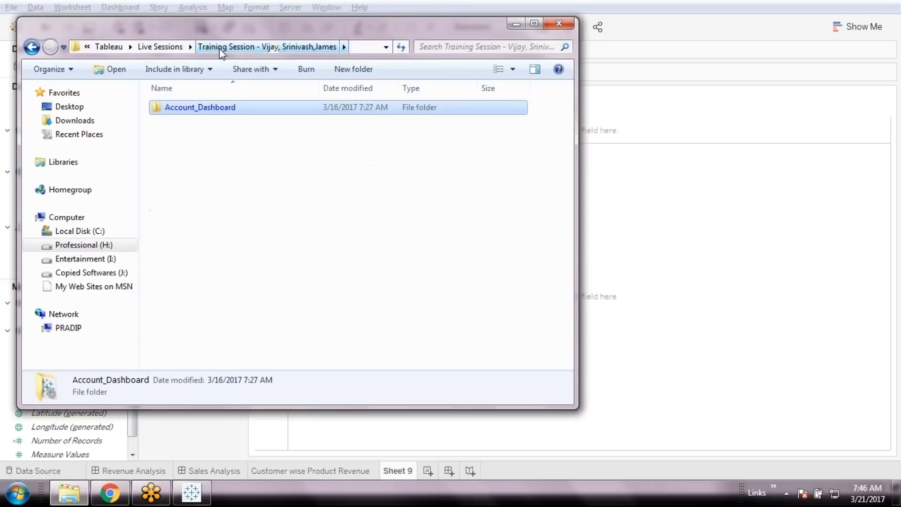
{"action": "left_click", "coordinate": [184, 47]}
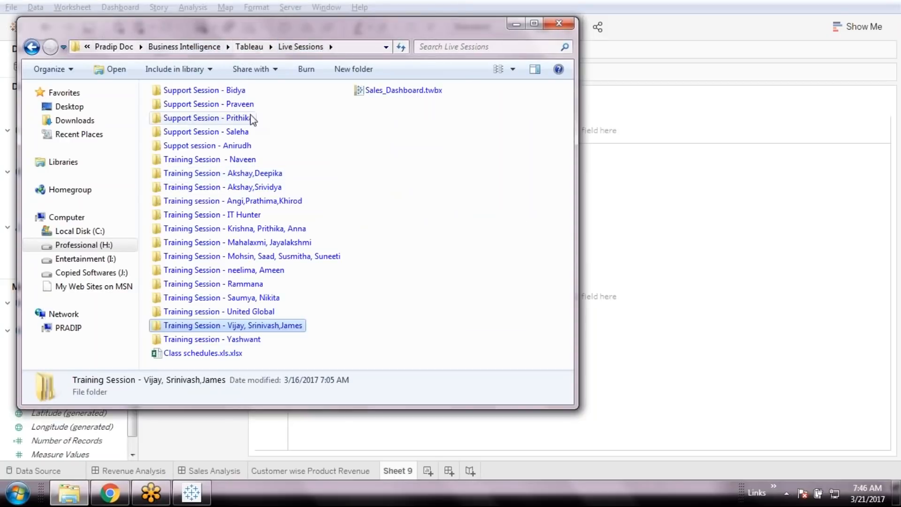
Open the Datasources folder of the Retail Dashboard project and copy its Excel folder.
{"action": "double_click", "coordinate": [273, 174]}
{"action": "double_click", "coordinate": [224, 112]}
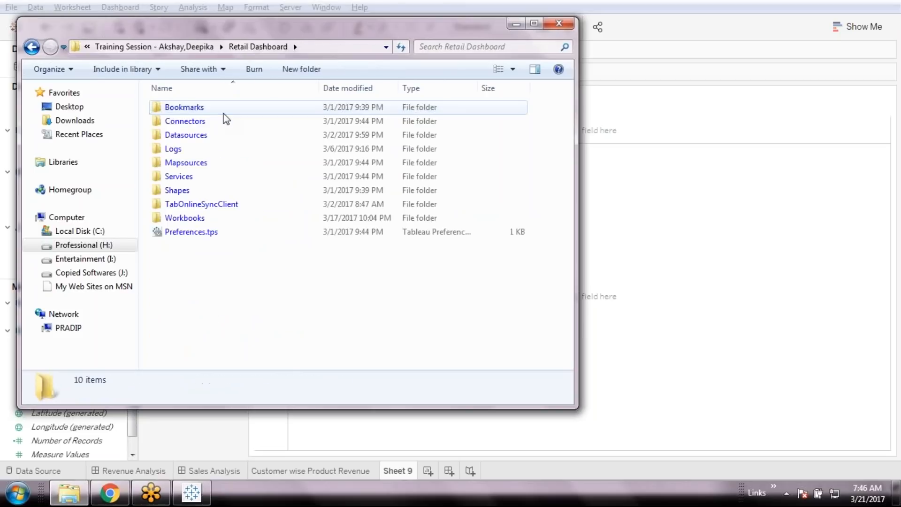
{"action": "double_click", "coordinate": [199, 135]}
{"action": "double_click", "coordinate": [184, 107]}
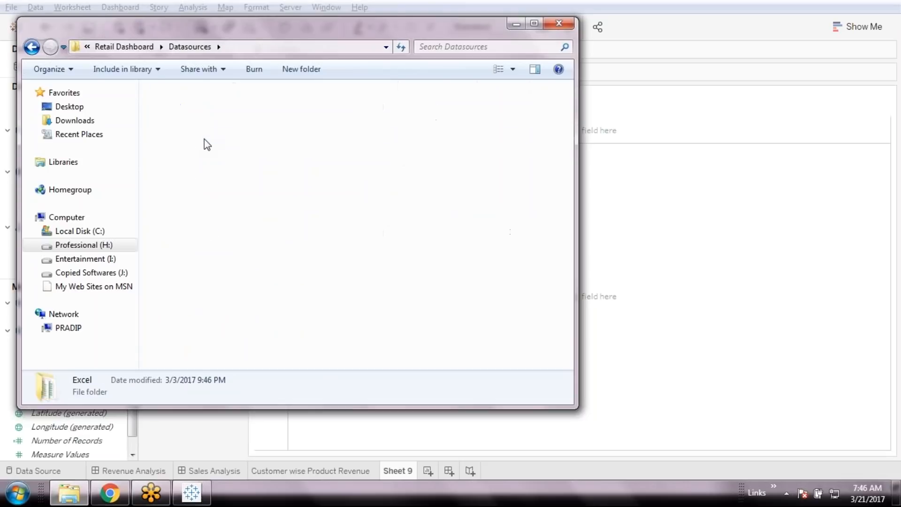
{"action": "left_click", "coordinate": [177, 49]}
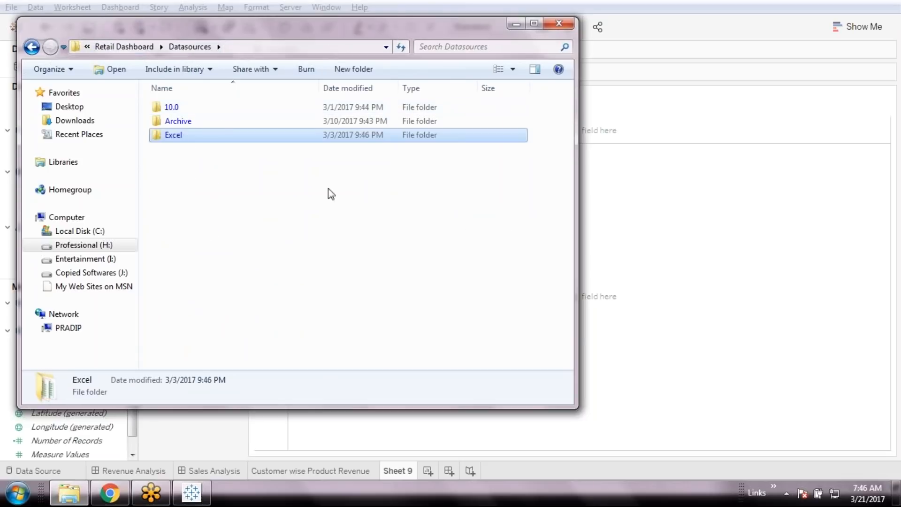
Go back through Live Sessions to the Account_Dashboard project and paste the Excel folder into its Datasources folder.
{"action": "left_click", "coordinate": [115, 47]}
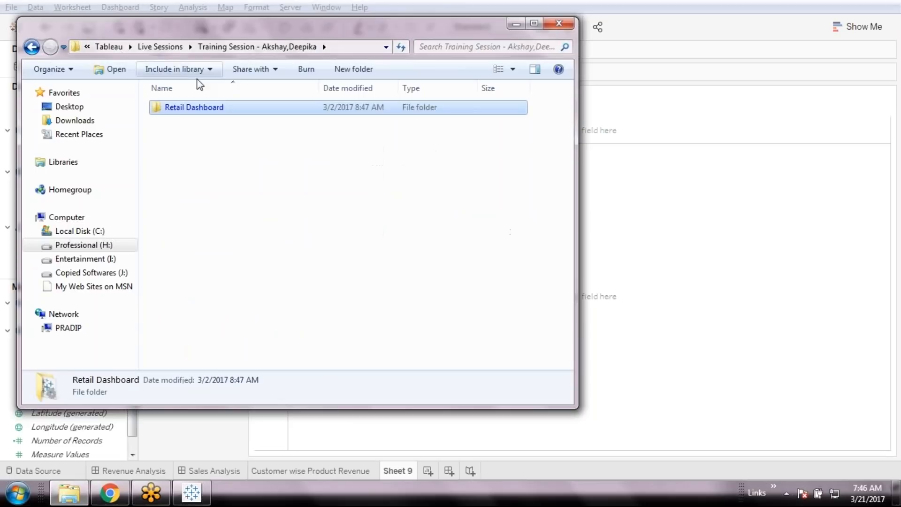
{"action": "left_click", "coordinate": [160, 46]}
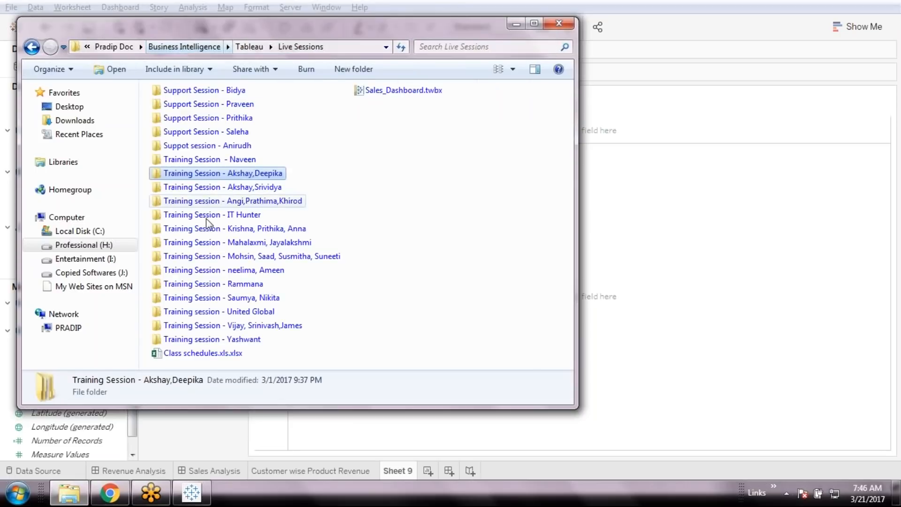
{"action": "left_click", "coordinate": [263, 326]}
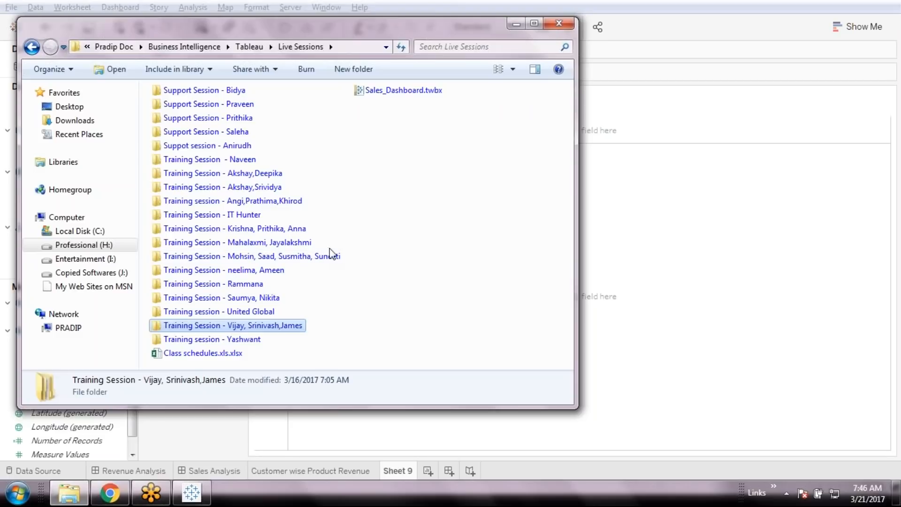
{"action": "double_click", "coordinate": [277, 330]}
{"action": "double_click", "coordinate": [232, 111]}
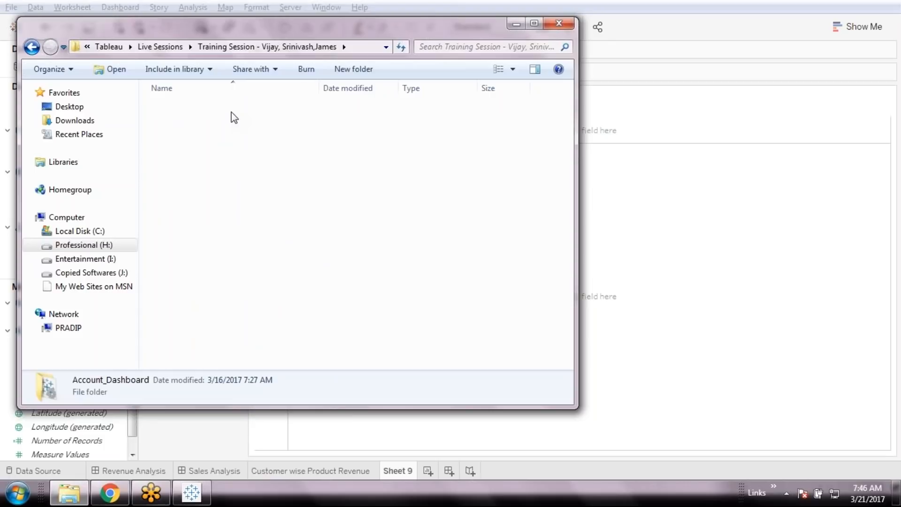
{"action": "double_click", "coordinate": [208, 136]}
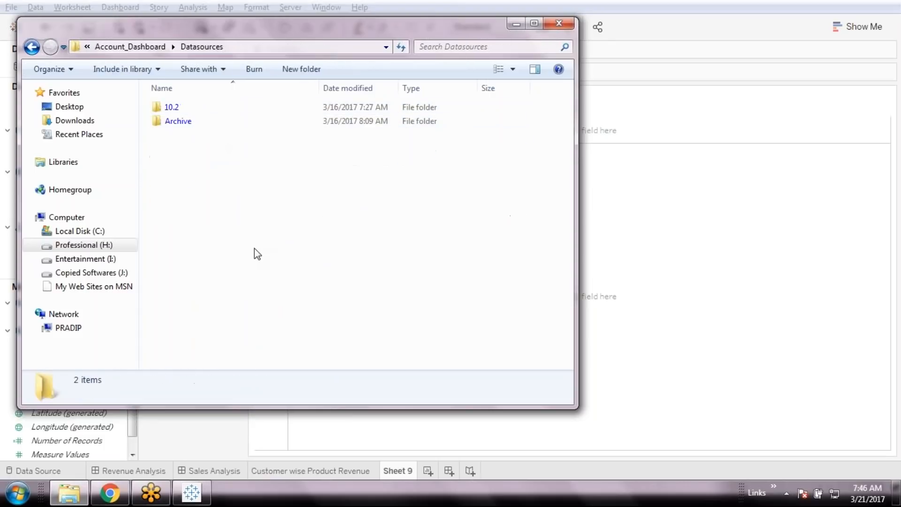
{"action": "key", "text": "ctrl+v"}
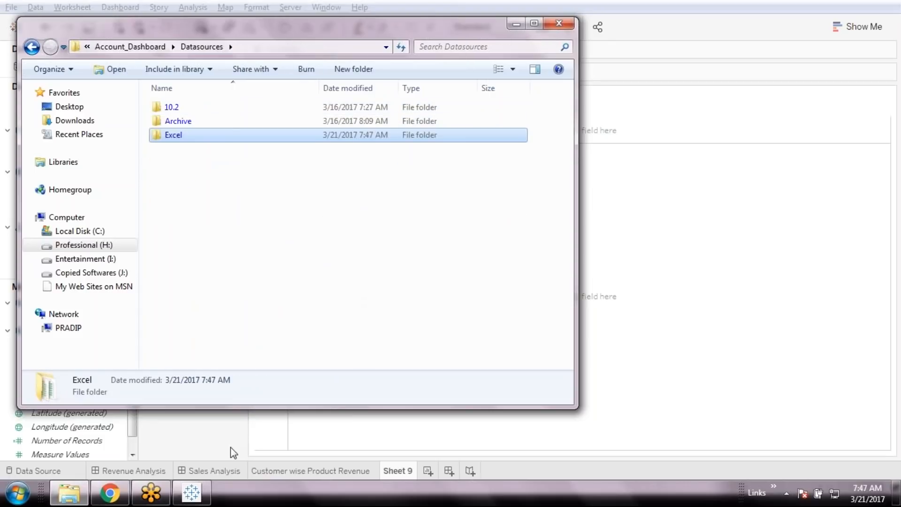
{"action": "left_click", "coordinate": [523, 314]}
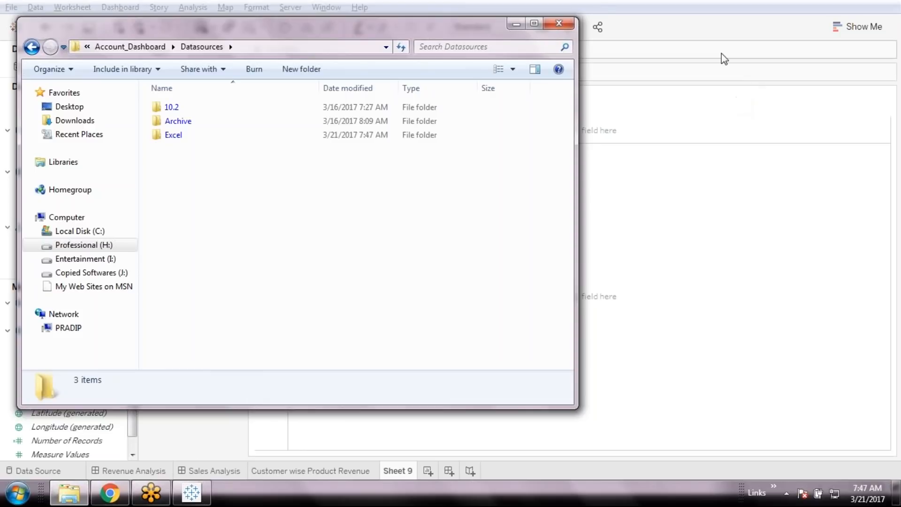
{"action": "left_click", "coordinate": [600, 6]}
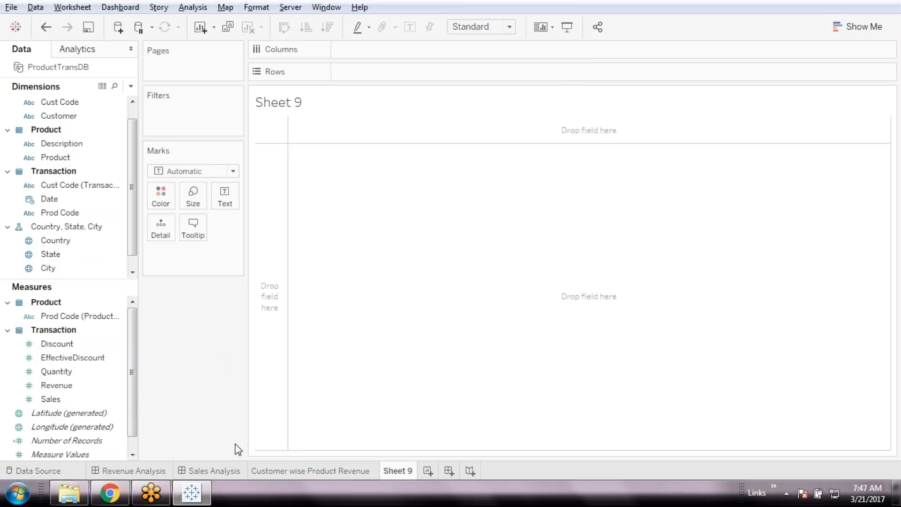
{"action": "left_click", "coordinate": [69, 493]}
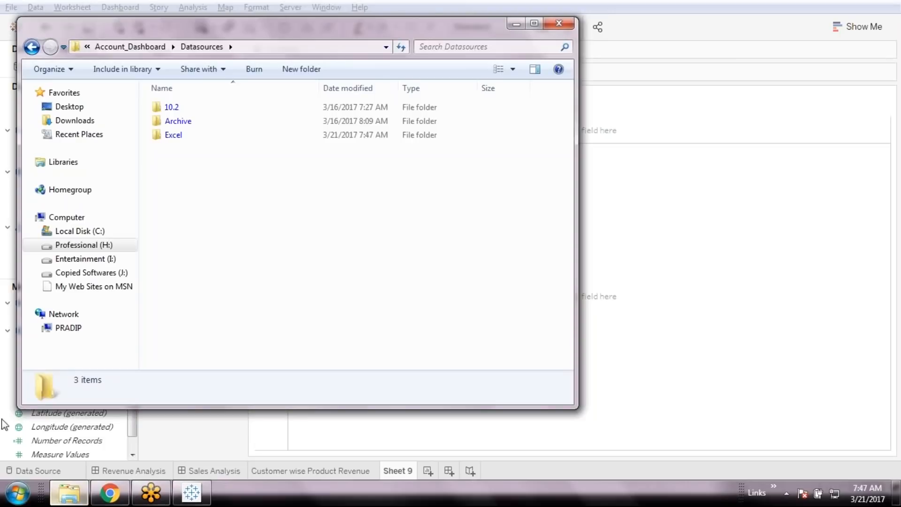
Open the pasted Excel folder in Account_Dashboard's Datasources, copy its full path and return to the Tableau workbook.
{"action": "double_click", "coordinate": [199, 135]}
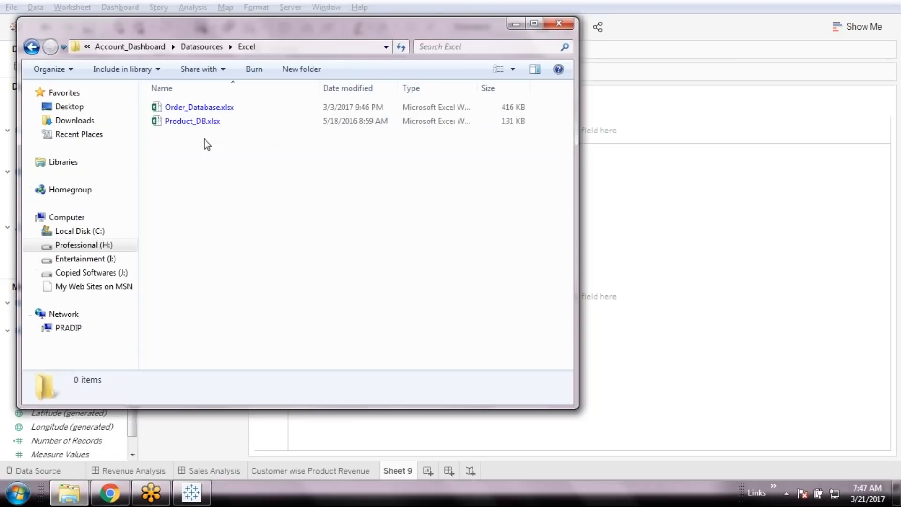
{"action": "left_click", "coordinate": [323, 49]}
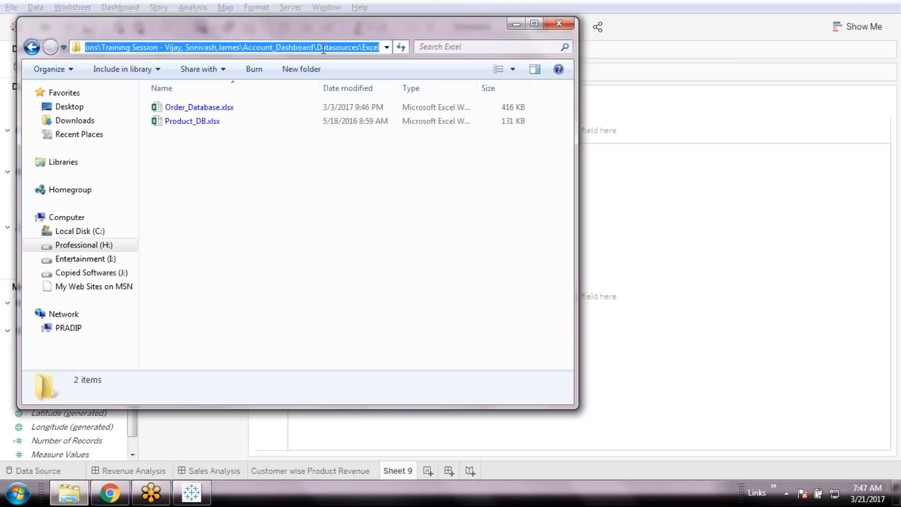
{"action": "left_click", "coordinate": [516, 24]}
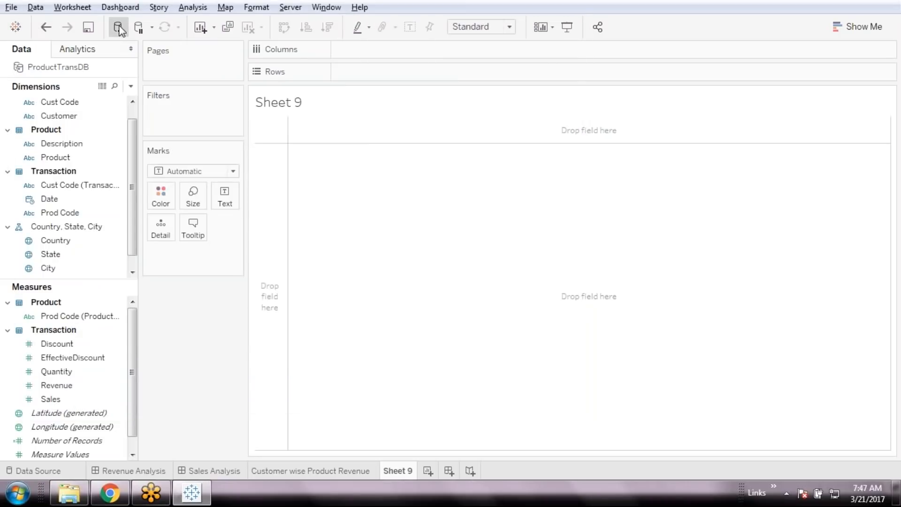
Connect to the Excel file Order_Database.xlsx in the project's Excel folder, using the copied path to reach it.
{"action": "left_click", "coordinate": [118, 28]}
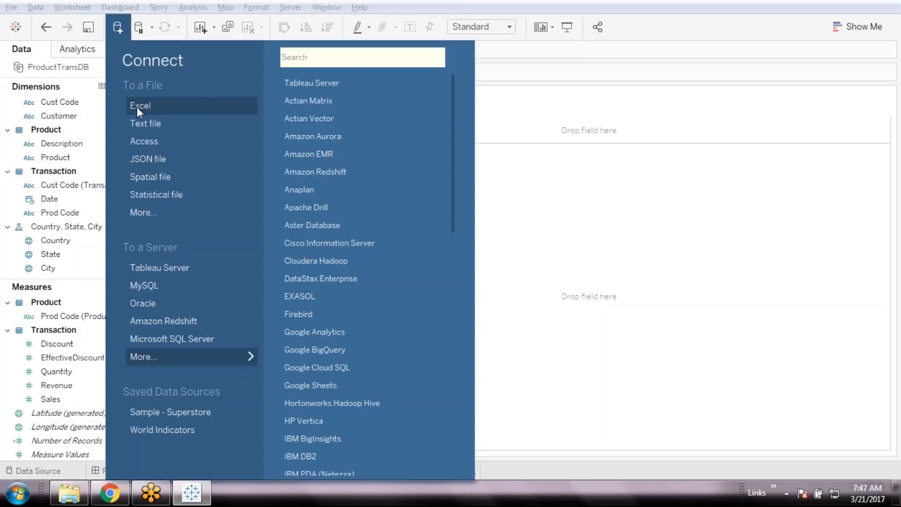
{"action": "left_click", "coordinate": [136, 107]}
{"action": "key", "text": "ctrl+v"}
{"action": "key", "text": "Return"}
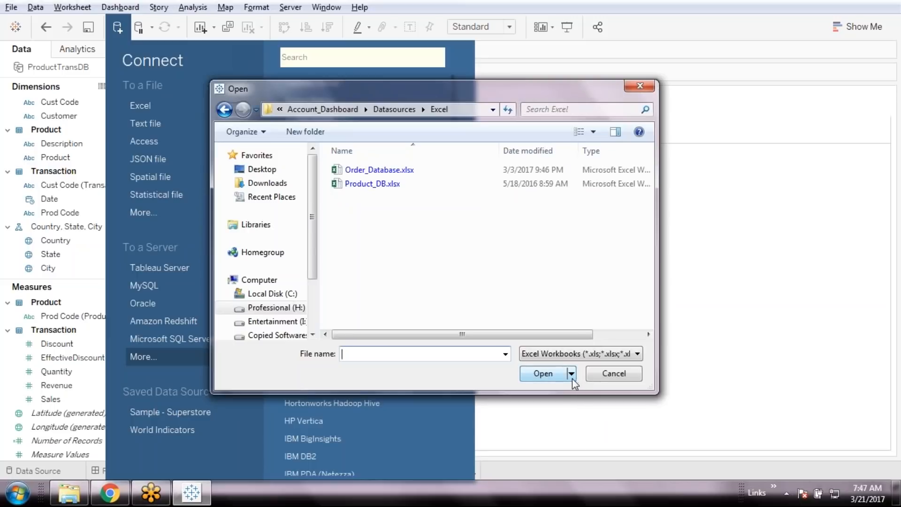
{"action": "double_click", "coordinate": [441, 175]}
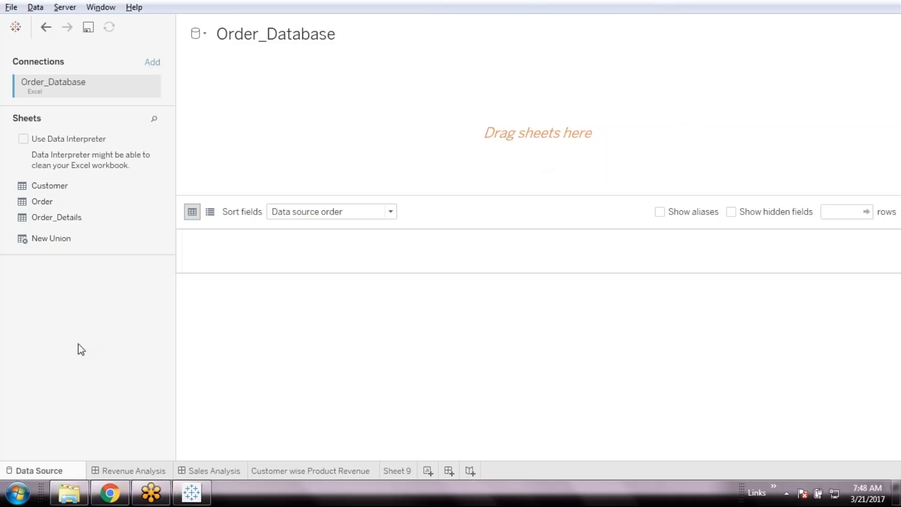
Add the Customer sheet to the data source and join the Order sheet to it.
{"action": "left_click_drag", "start_coordinate": [79, 192], "coordinate": [260, 133]}
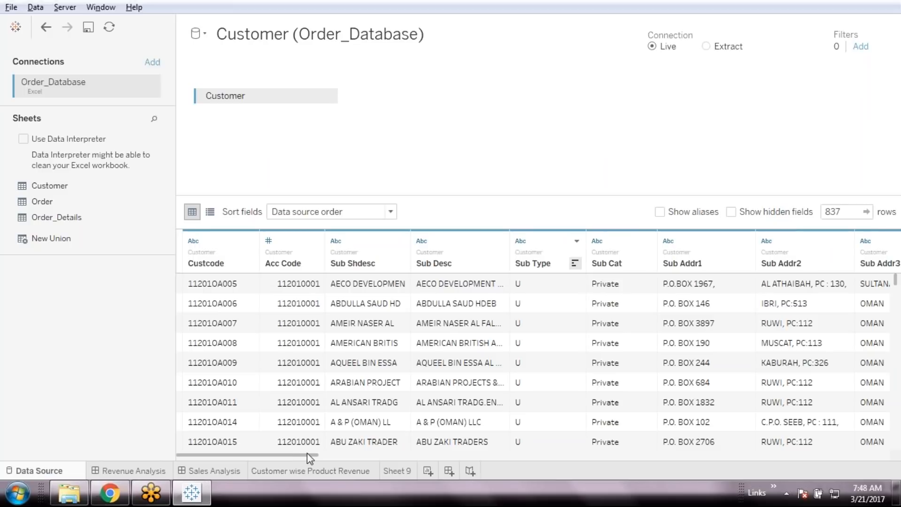
{"action": "left_click_drag", "start_coordinate": [307, 452], "coordinate": [462, 458]}
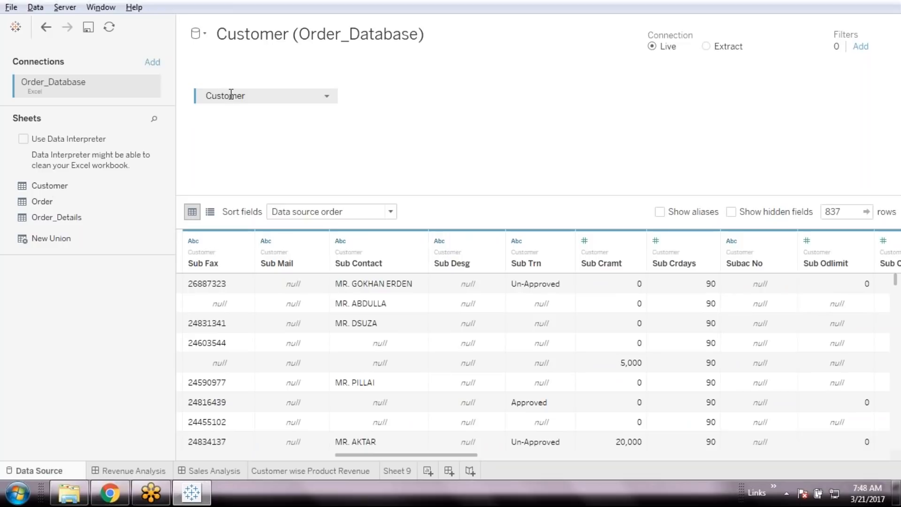
{"action": "left_click", "coordinate": [53, 202]}
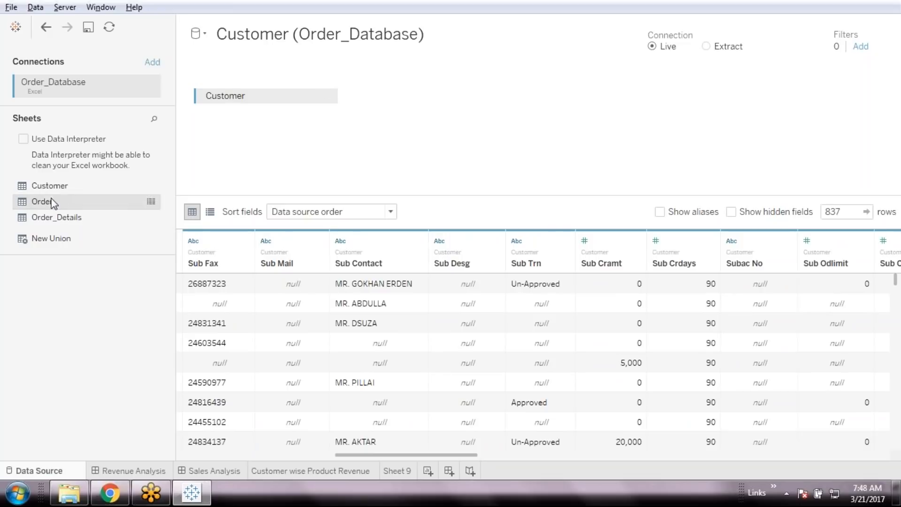
{"action": "left_click_drag", "start_coordinate": [53, 203], "coordinate": [595, 127]}
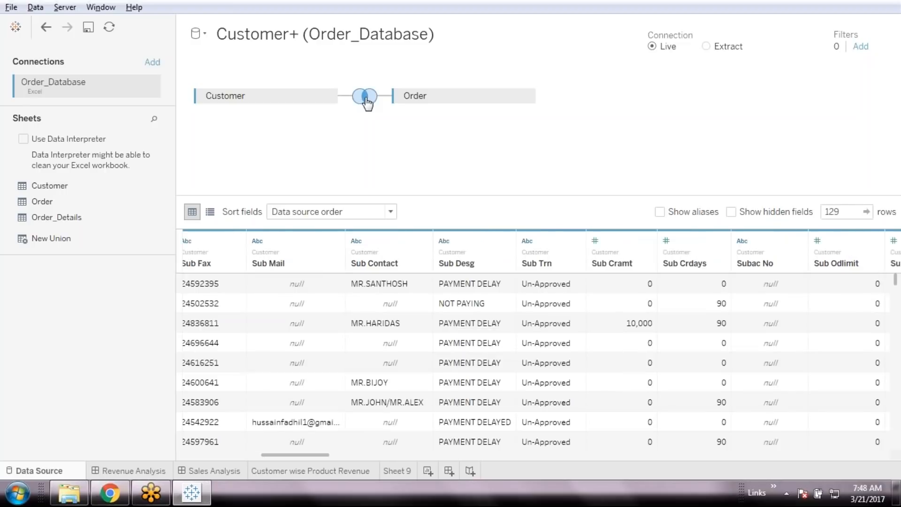
Replace the Customer and Order join clause with Custcode = CUSTCODE (Order) and make it a left join.
{"action": "left_click", "coordinate": [364, 98]}
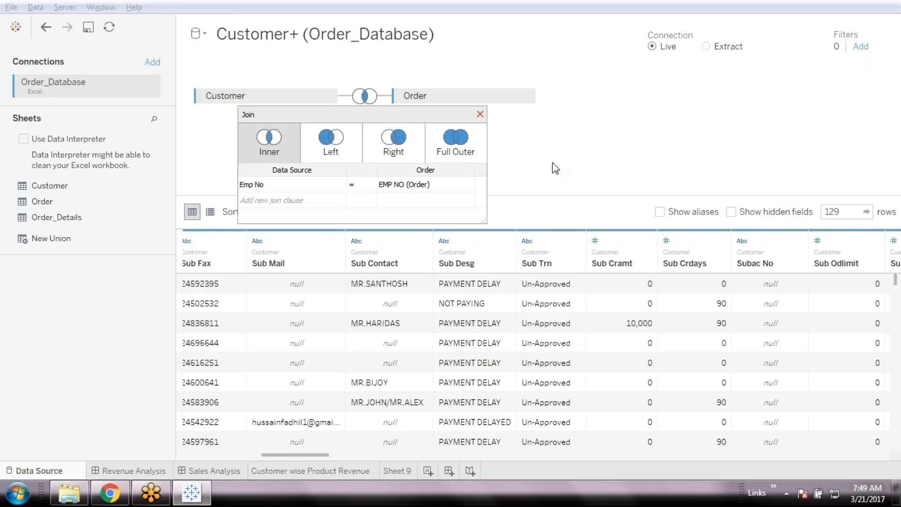
{"action": "left_click", "coordinate": [480, 185]}
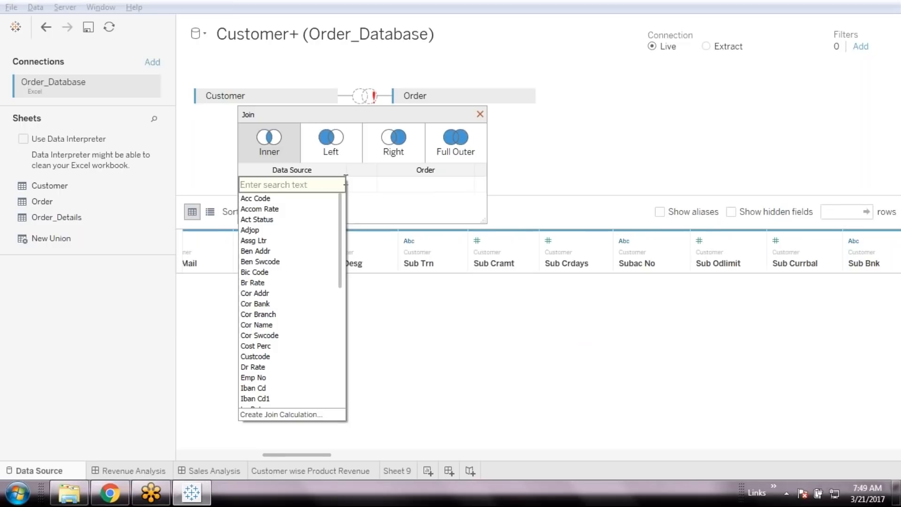
{"action": "mouse_move", "coordinate": [340, 210]}
{"action": "left_mouse_down"}
{"action": "mouse_move", "coordinate": [333, 341]}
{"action": "mouse_move", "coordinate": [338, 209]}
{"action": "left_mouse_up"}
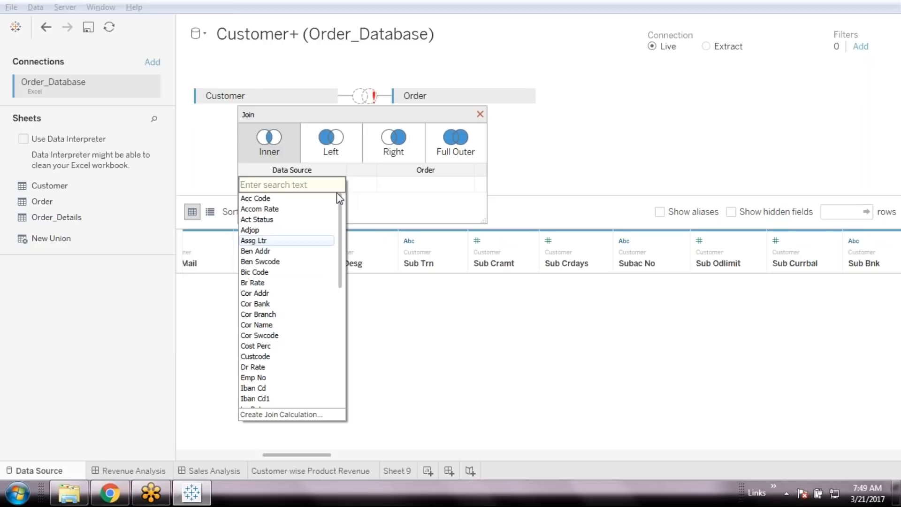
{"action": "left_click", "coordinate": [269, 357]}
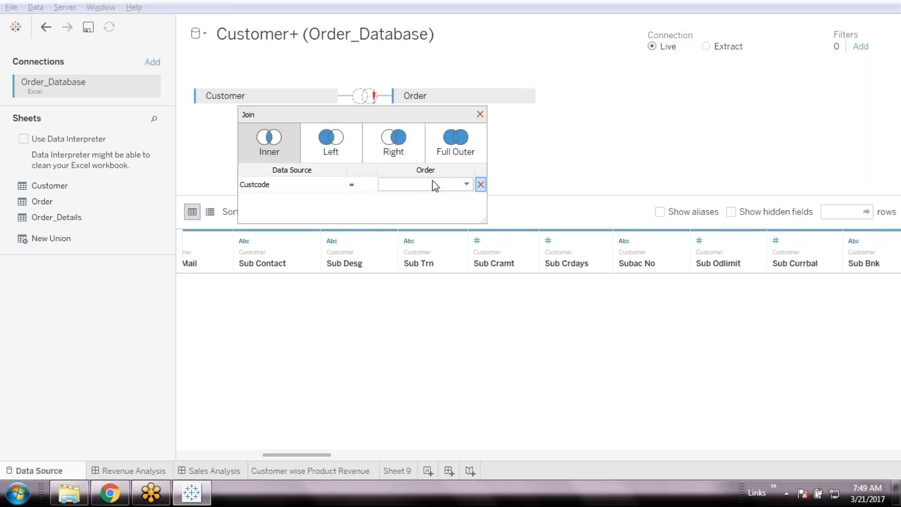
{"action": "left_click", "coordinate": [468, 185]}
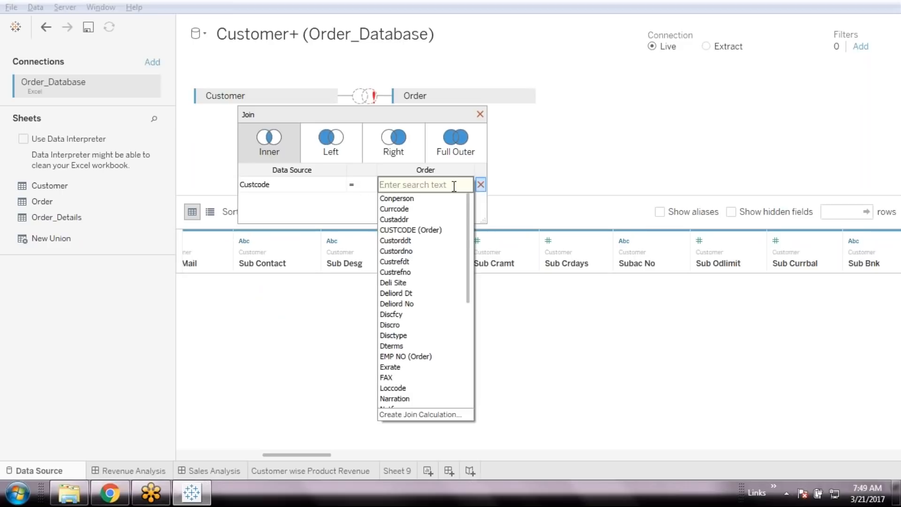
{"action": "left_click", "coordinate": [434, 230]}
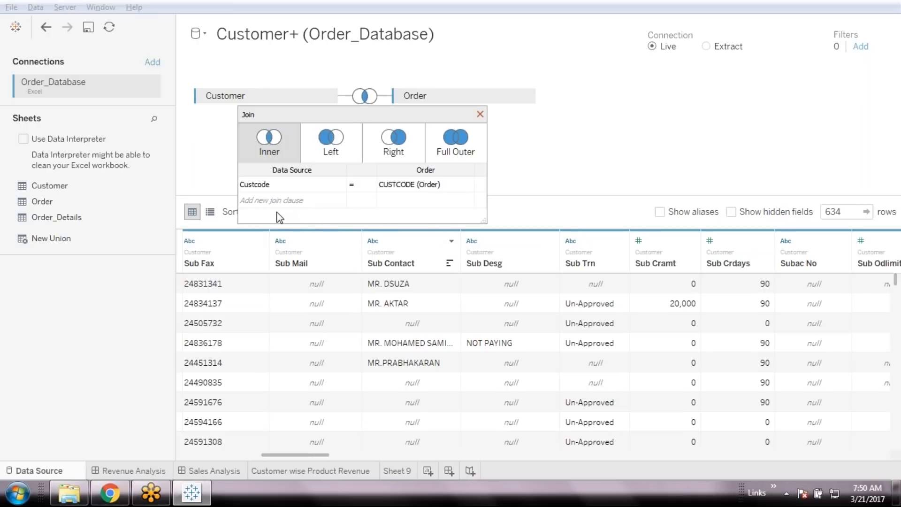
{"action": "left_click", "coordinate": [344, 135]}
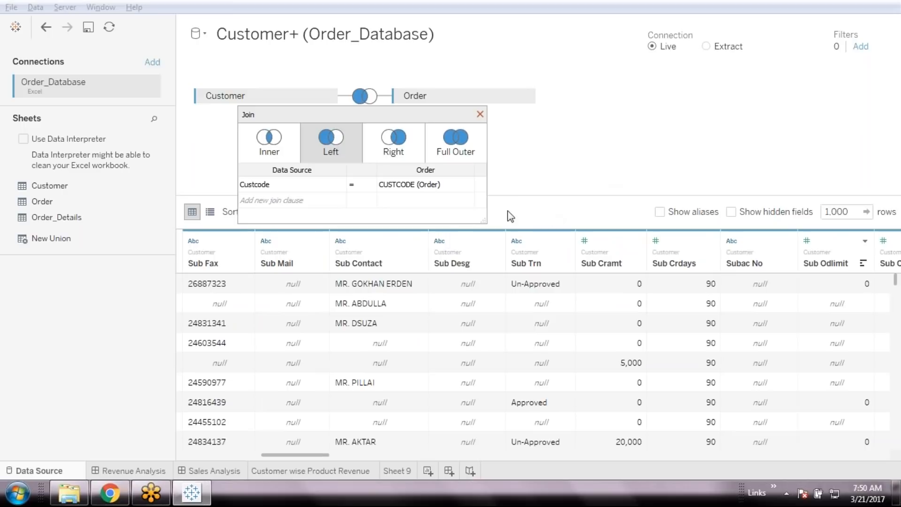
{"action": "left_click", "coordinate": [481, 114]}
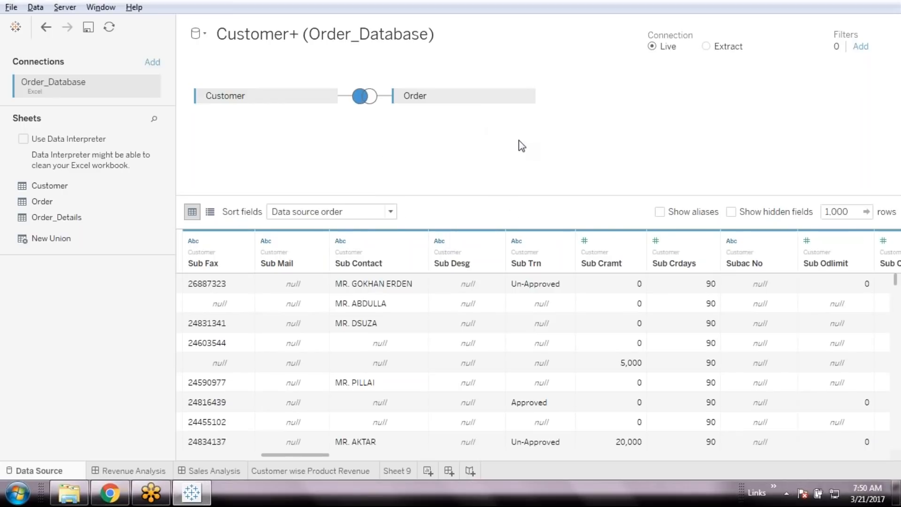
Add the Order_Details sheet to the data source, remove its default join clause and set the join type to Left.
{"action": "left_click_drag", "start_coordinate": [61, 215], "coordinate": [610, 146]}
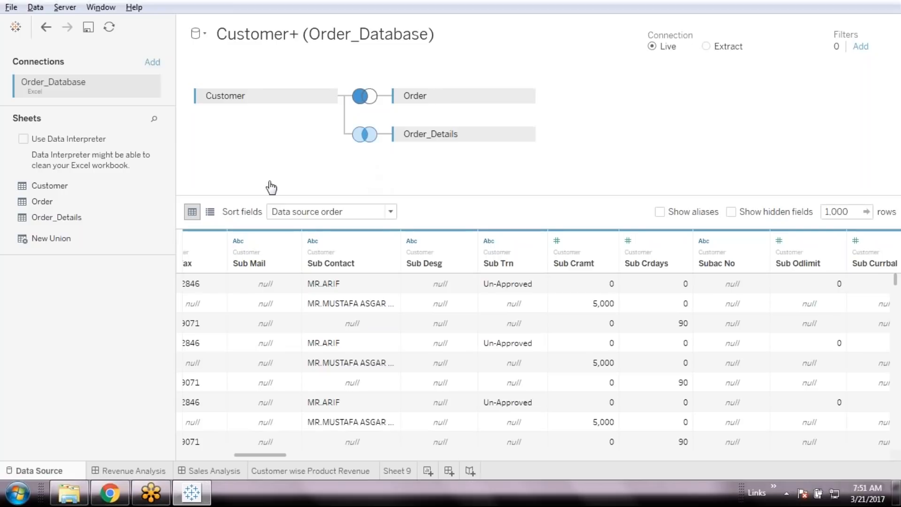
{"action": "left_click", "coordinate": [365, 134]}
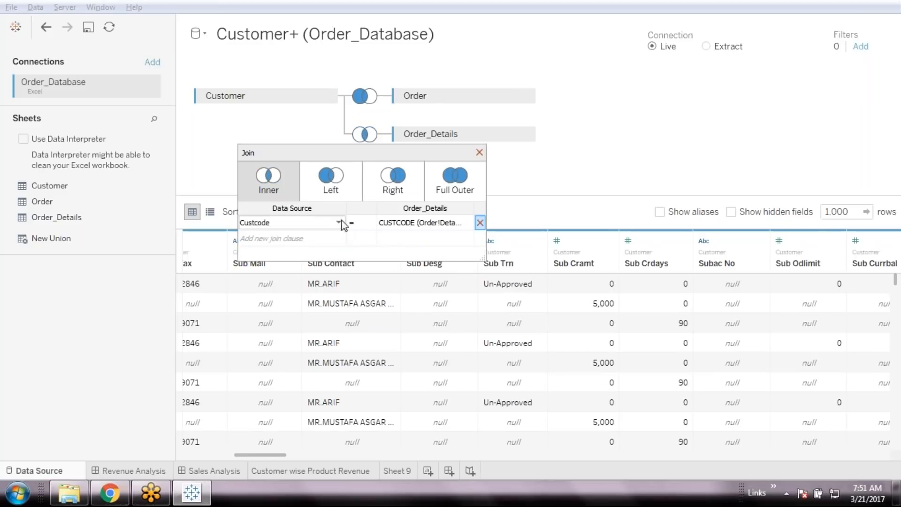
{"action": "left_click", "coordinate": [480, 223]}
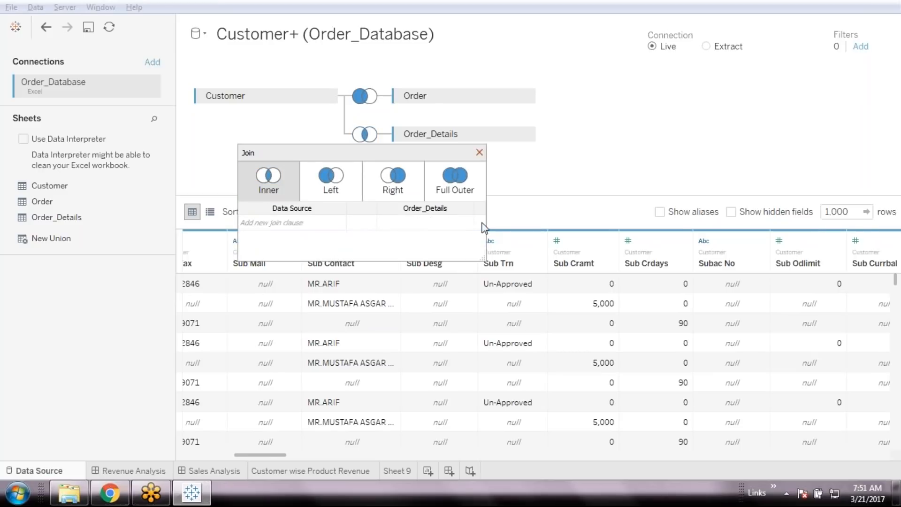
{"action": "left_click", "coordinate": [337, 187]}
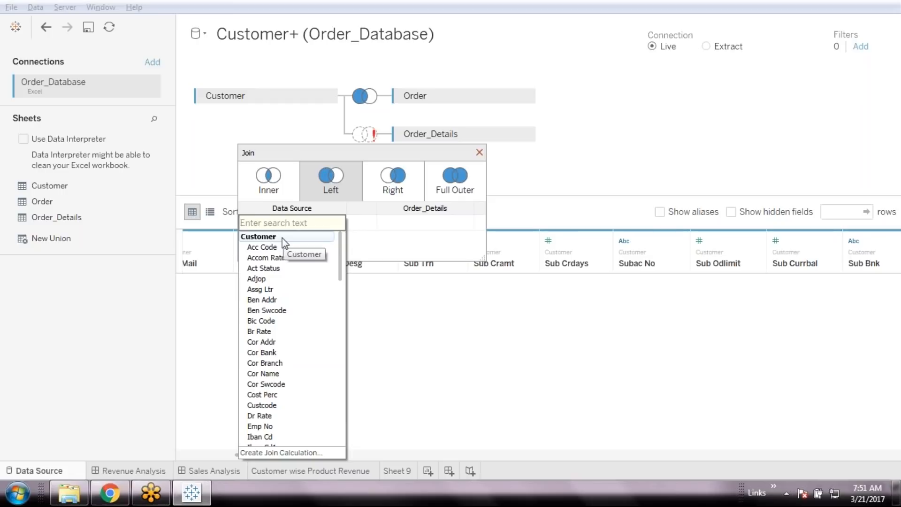
Join Order_Details to Order by matching Order's Deliord No with DELIORD NO (Order!Details).
{"action": "scroll", "coordinate": [284, 242], "scroll_direction": "down", "scroll_amount": 1}
{"action": "scroll", "coordinate": [284, 243], "scroll_direction": "down", "scroll_amount": 12}
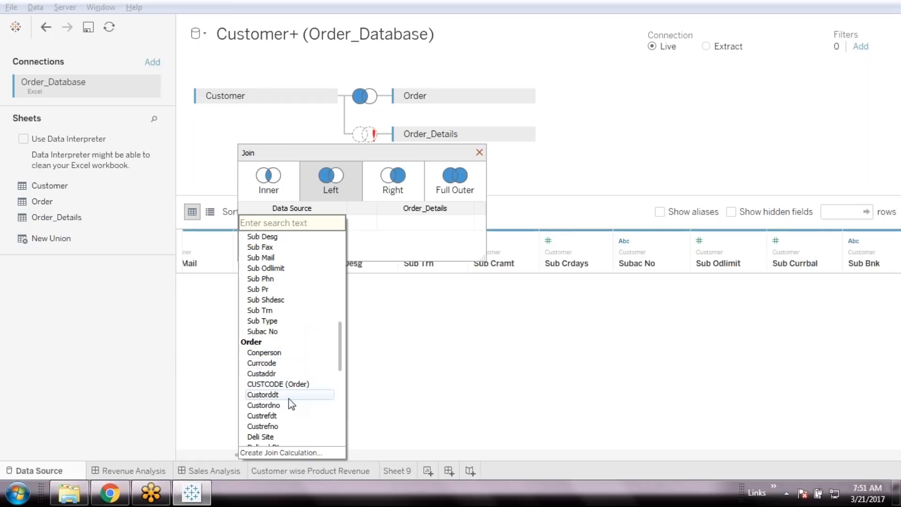
{"action": "scroll", "coordinate": [291, 404], "scroll_direction": "down", "scroll_amount": 1}
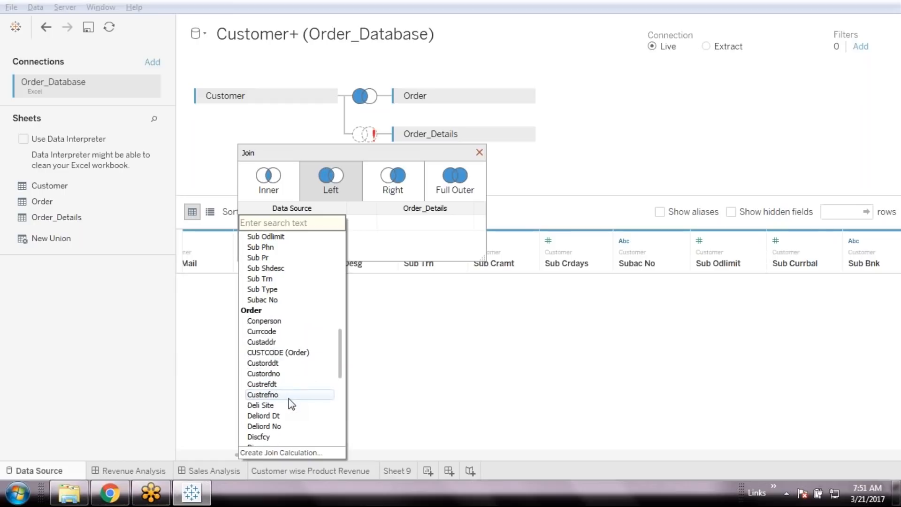
{"action": "left_click", "coordinate": [284, 427]}
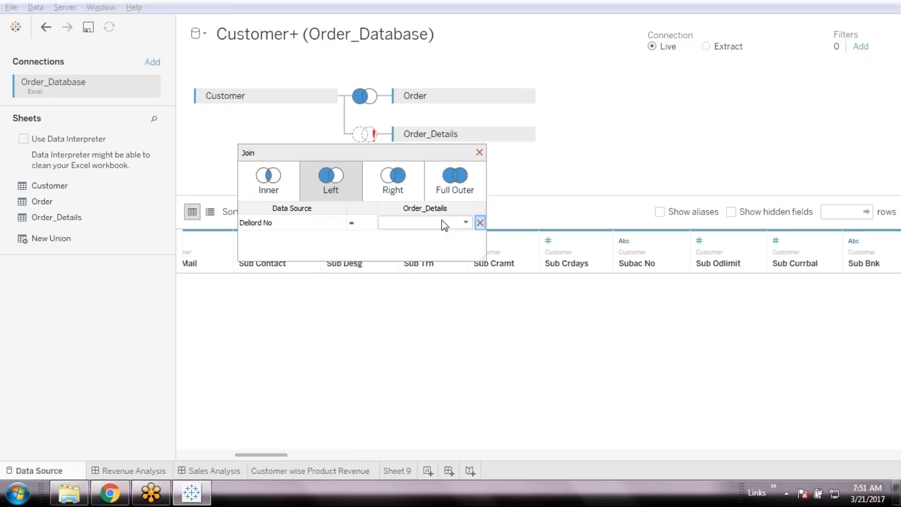
{"action": "left_click", "coordinate": [467, 223]}
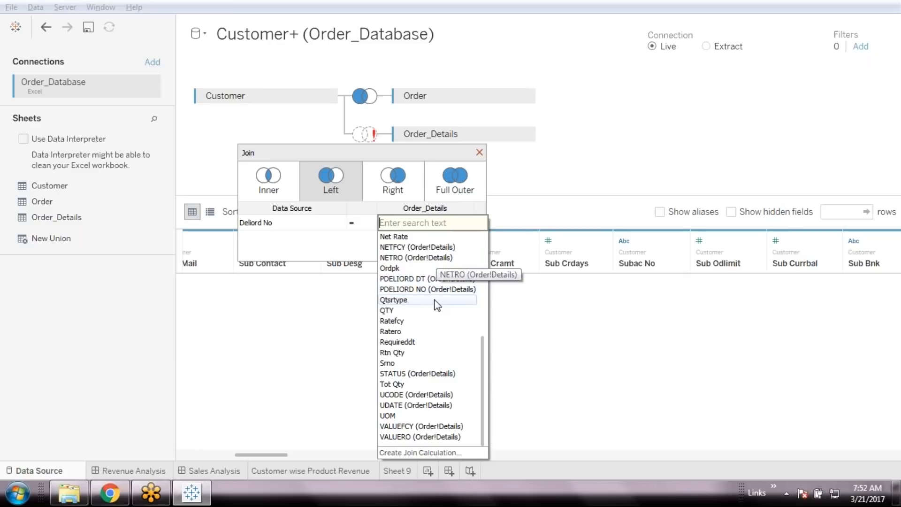
{"action": "scroll", "coordinate": [438, 311], "scroll_direction": "up", "scroll_amount": 1}
{"action": "scroll", "coordinate": [438, 311], "scroll_direction": "down", "scroll_amount": 1}
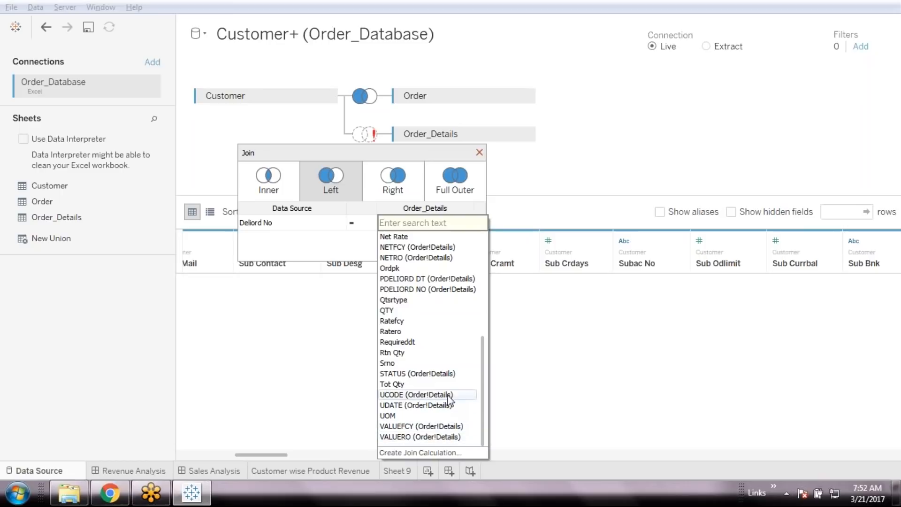
{"action": "scroll", "coordinate": [460, 312], "scroll_direction": "up", "scroll_amount": 1}
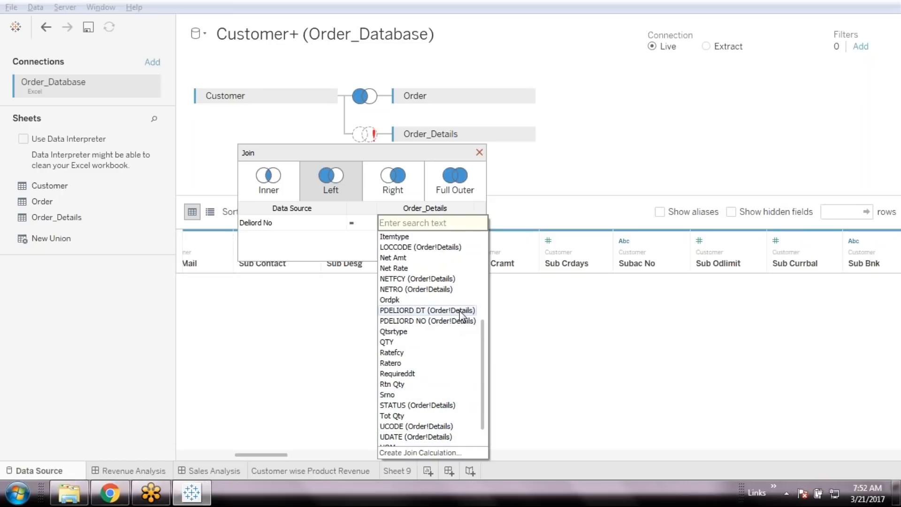
{"action": "scroll", "coordinate": [460, 312], "scroll_direction": "up", "scroll_amount": 1}
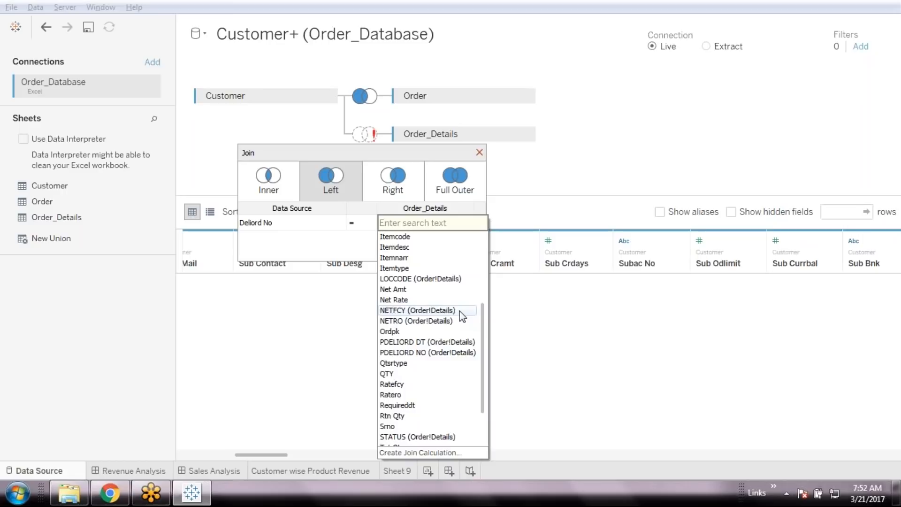
{"action": "scroll", "coordinate": [460, 311], "scroll_direction": "up", "scroll_amount": 1}
{"action": "scroll", "coordinate": [460, 311], "scroll_direction": "down", "scroll_amount": 1}
{"action": "scroll", "coordinate": [460, 311], "scroll_direction": "up", "scroll_amount": 1}
{"action": "scroll", "coordinate": [460, 310], "scroll_direction": "up", "scroll_amount": 2}
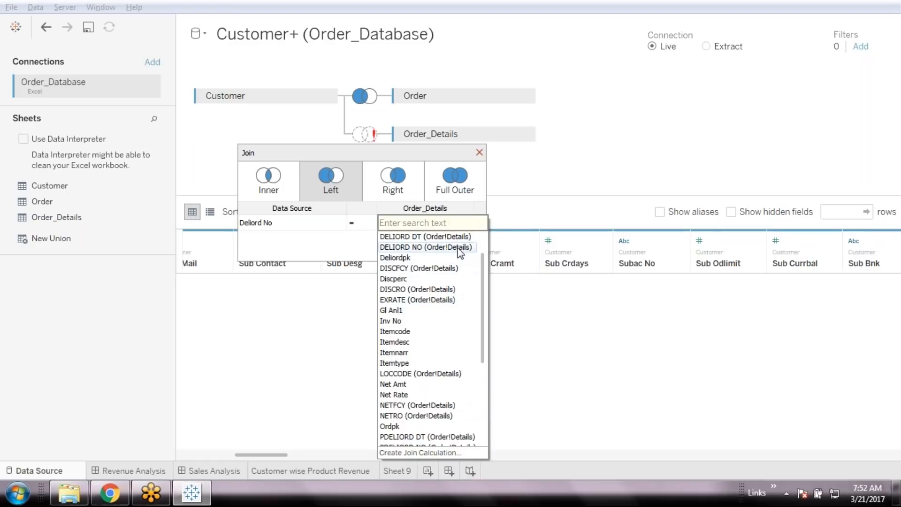
{"action": "left_click", "coordinate": [458, 249]}
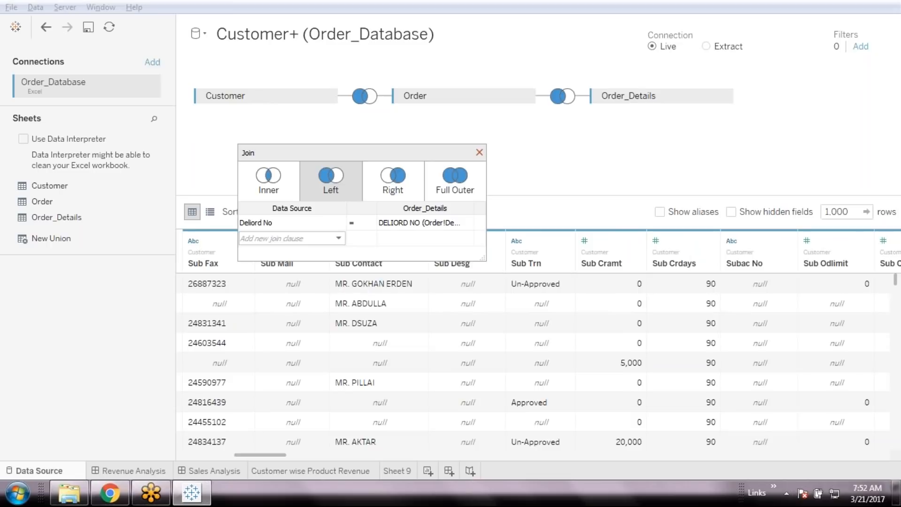
{"action": "left_click", "coordinate": [479, 152]}
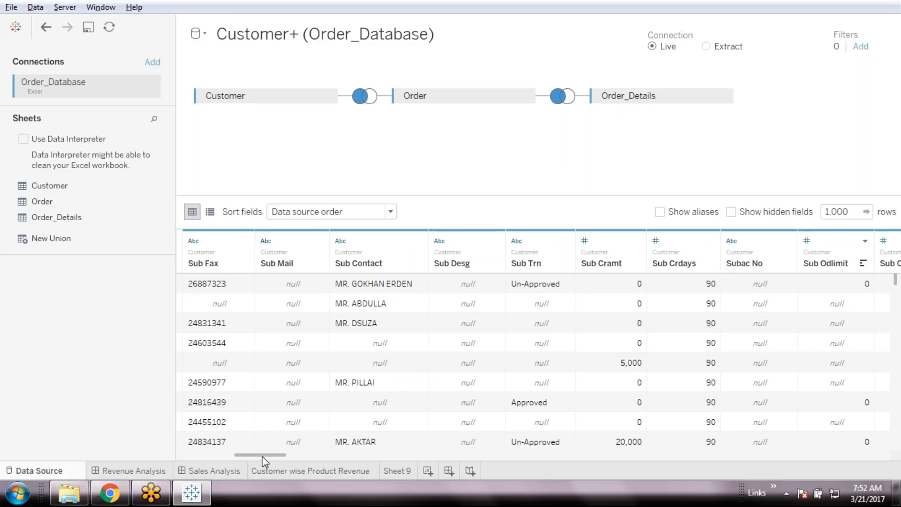
Rename the Customer table's Sub Cat field as Category in the data preview.
{"action": "left_click_drag", "start_coordinate": [262, 455], "coordinate": [203, 456]}
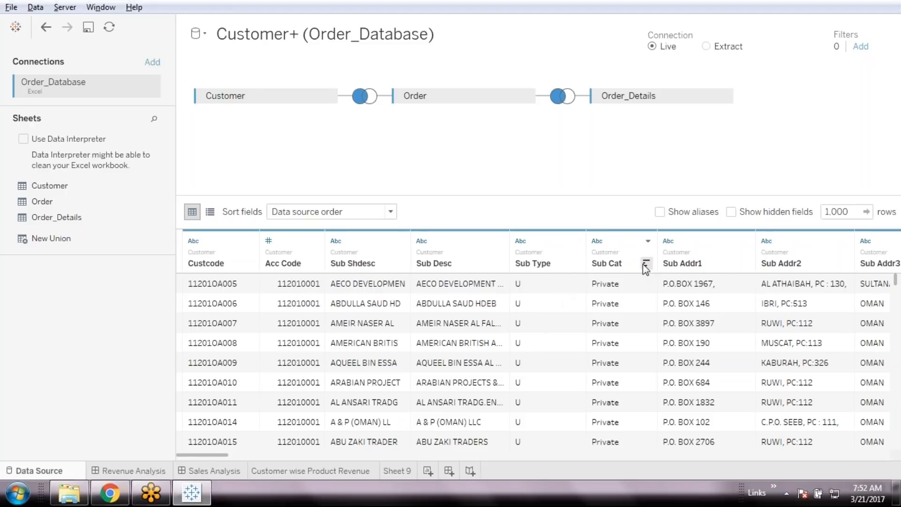
{"action": "left_click", "coordinate": [648, 242]}
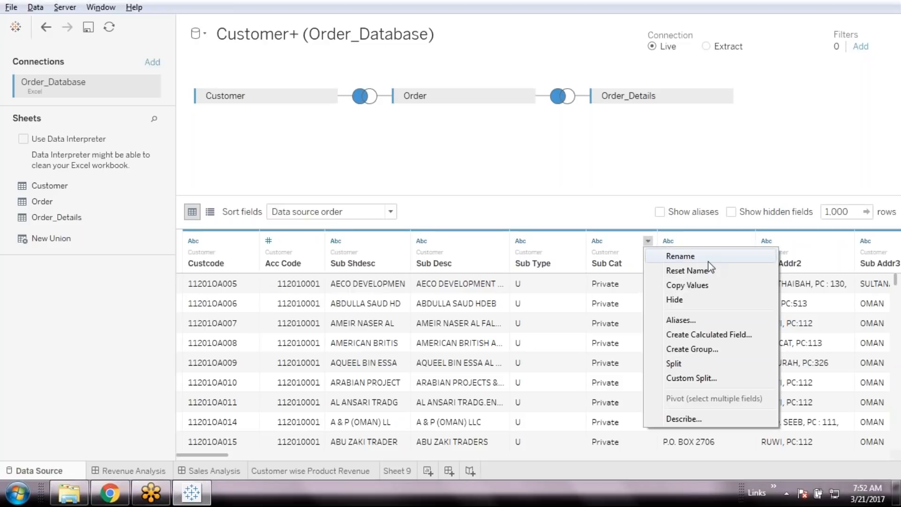
{"action": "left_click", "coordinate": [709, 262]}
{"action": "type", "text": "Category"}
{"action": "left_click", "coordinate": [788, 151]}
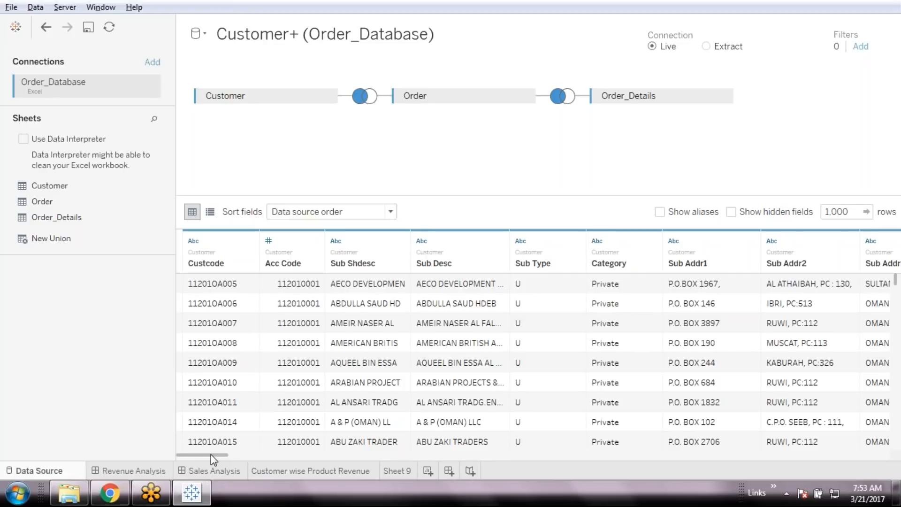
Widen the Sub Shdesc and Sub Desc columns in the data preview so the full customer names fit.
{"action": "scroll", "coordinate": [211, 455], "scroll_direction": "right", "scroll_amount": 2}
{"action": "left_click_drag", "start_coordinate": [214, 459], "coordinate": [198, 441]}
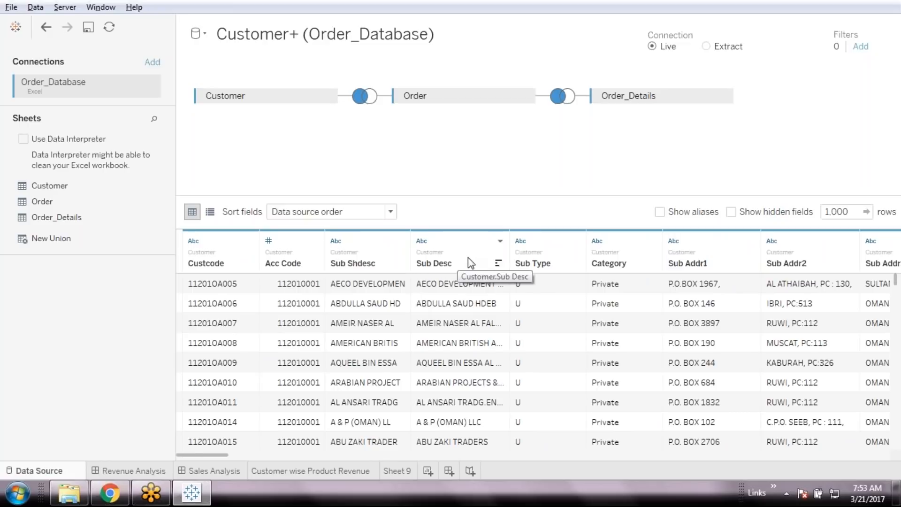
{"action": "left_click", "coordinate": [410, 239]}
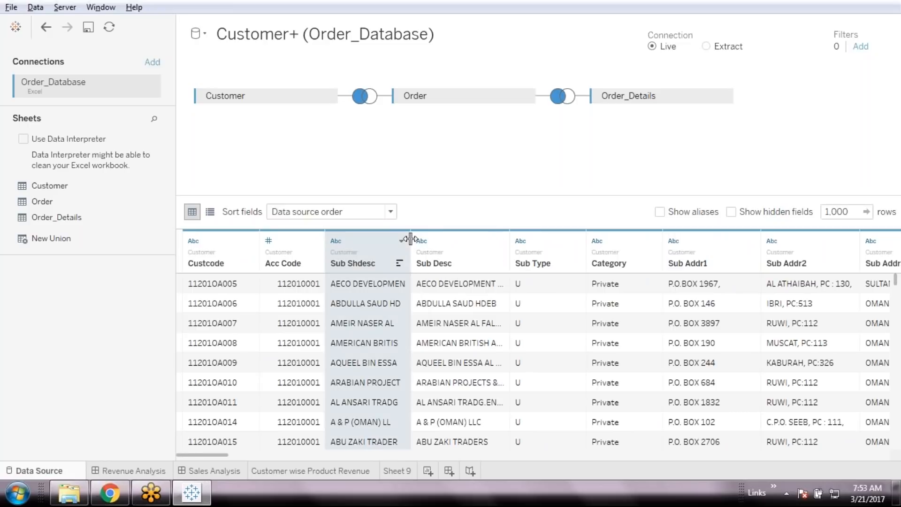
{"action": "left_click_drag", "start_coordinate": [411, 239], "coordinate": [458, 239]}
{"action": "left_click", "coordinate": [561, 246]}
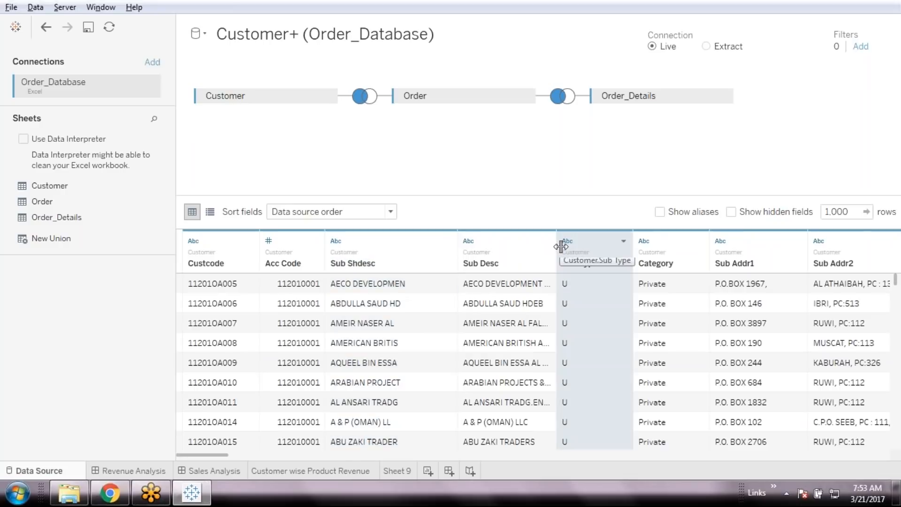
{"action": "left_click_drag", "start_coordinate": [561, 246], "coordinate": [641, 244]}
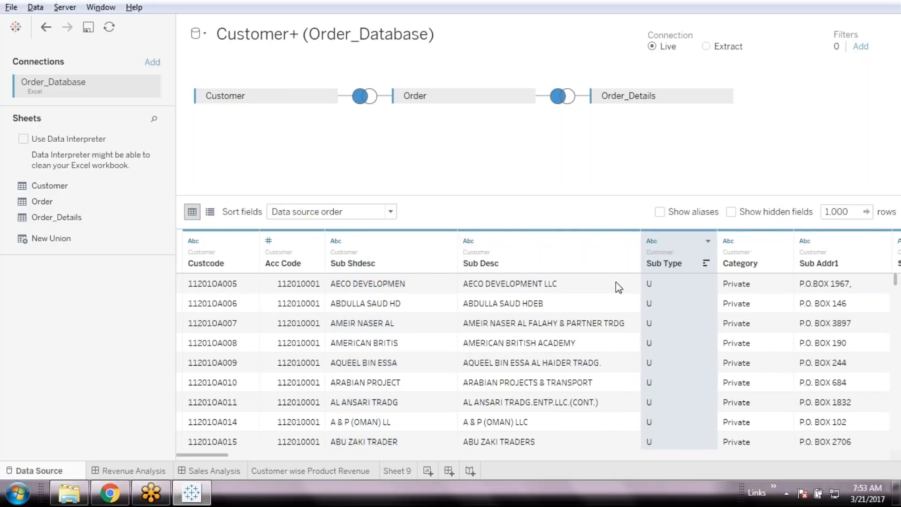
Rename the Customer table's Sub Desc field as Customer.
{"action": "left_click", "coordinate": [630, 241]}
{"action": "left_click", "coordinate": [648, 256]}
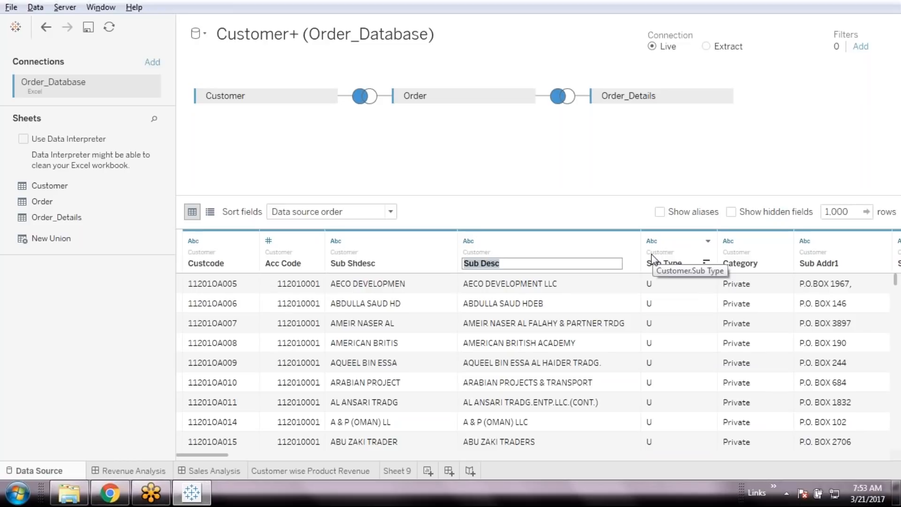
{"action": "type", "text": "Custiomer"}
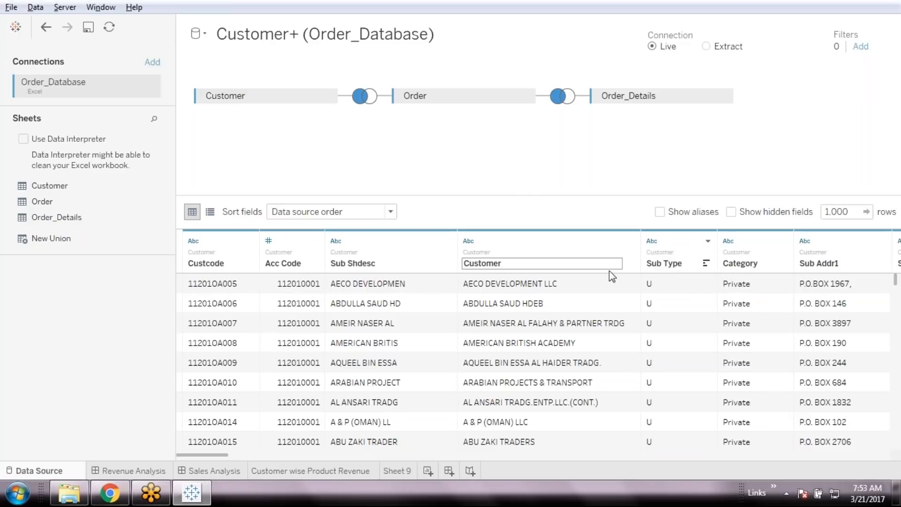
{"action": "left_click", "coordinate": [520, 156]}
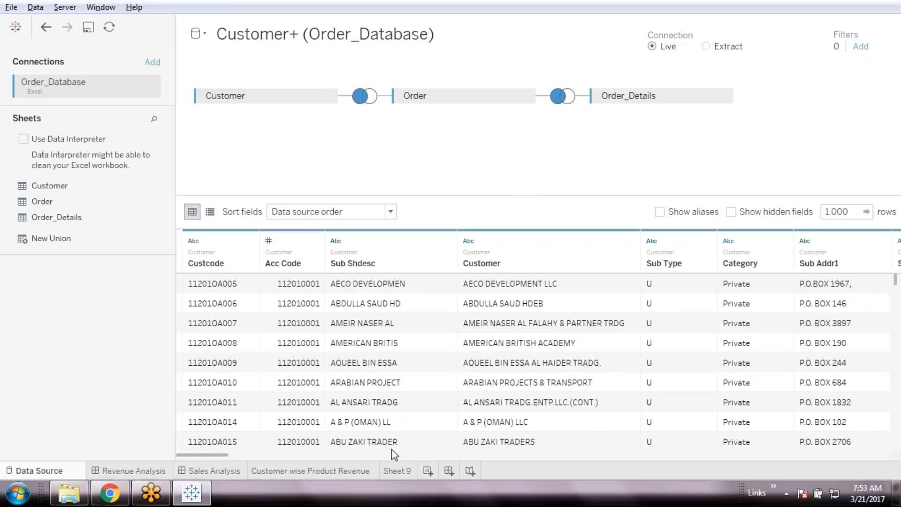
Rename the Customer table's Sub Contact field as Contact Person.
{"action": "left_click_drag", "start_coordinate": [204, 454], "coordinate": [234, 455]}
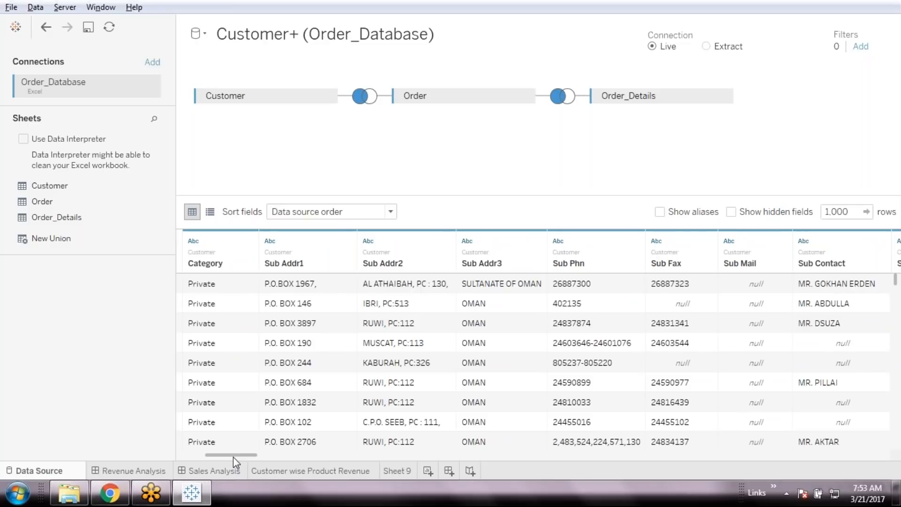
{"action": "left_click", "coordinate": [883, 241]}
{"action": "left_click", "coordinate": [803, 256]}
{"action": "type", "text": "PO"}
{"action": "key", "text": "BackSpace"}
{"action": "type", "text": "Contact"}
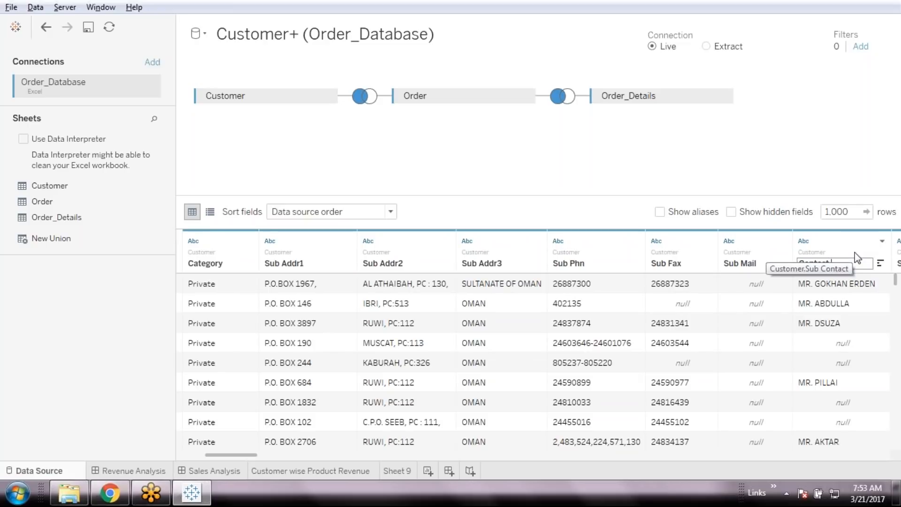
{"action": "type", "text": "Person"}
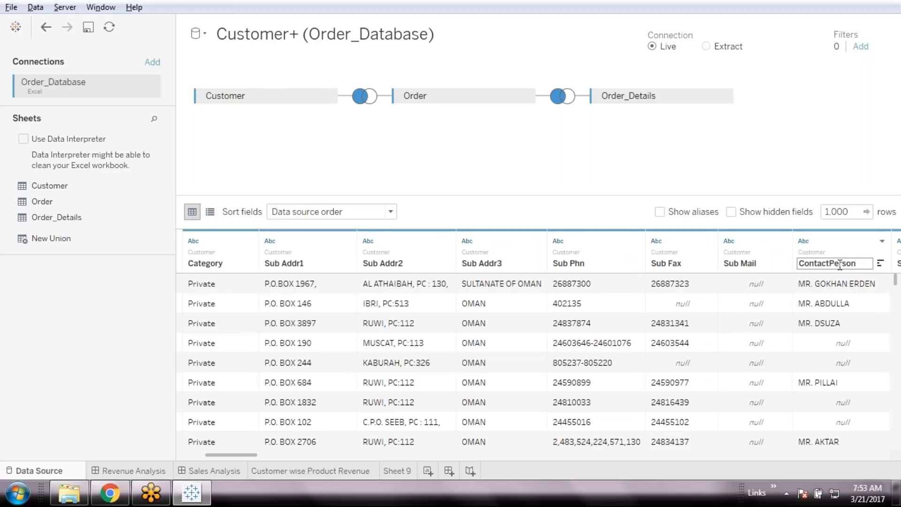
{"action": "left_click", "coordinate": [834, 266]}
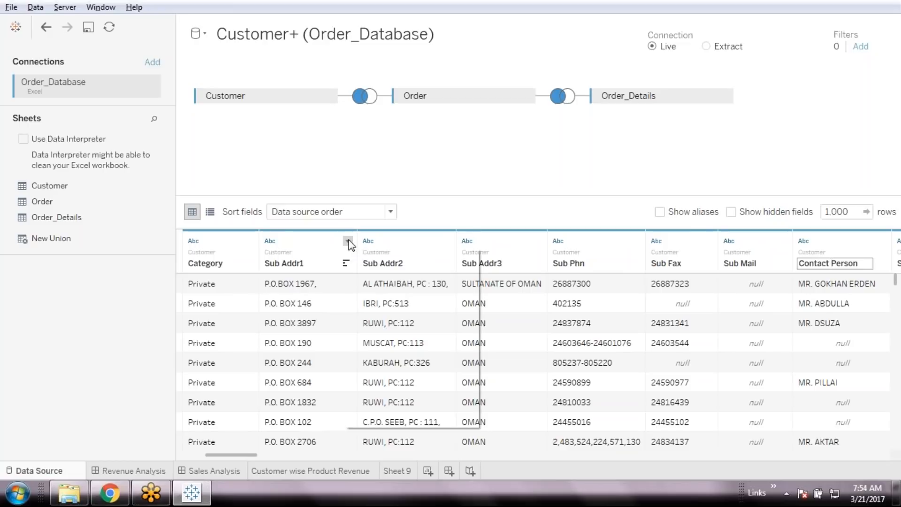
Rename the Customer table's Sub Addr1 field as Address.
{"action": "left_click", "coordinate": [348, 242]}
{"action": "left_click", "coordinate": [367, 257]}
{"action": "type", "text": "Address"}
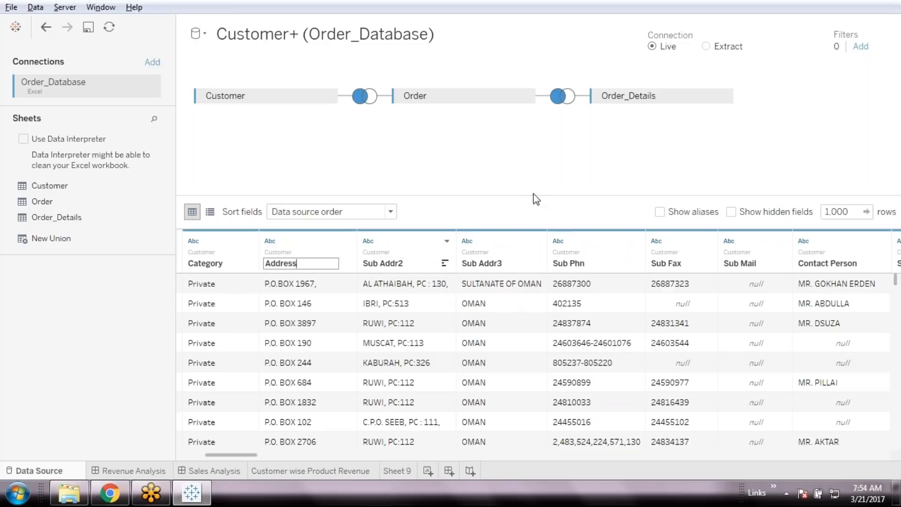
{"action": "key", "text": "Return"}
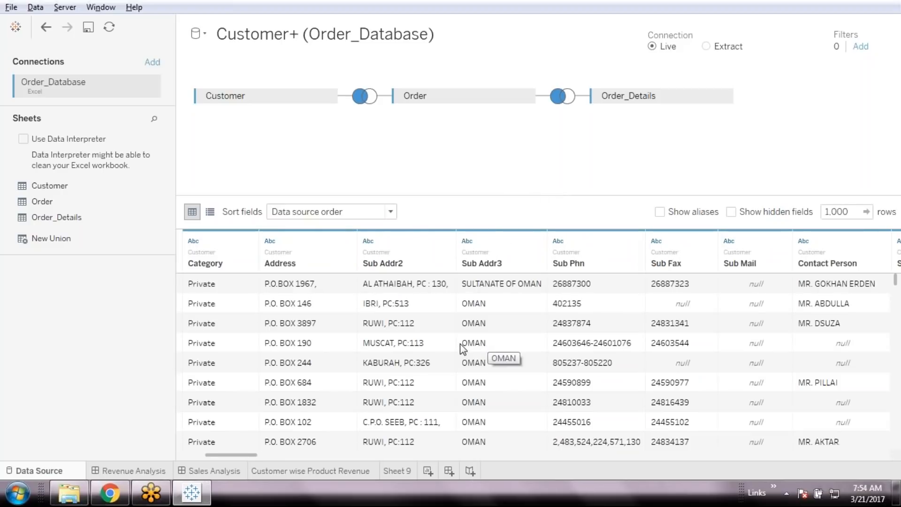
Rename the Customer table's Sub Addr3 field as City.
{"action": "scroll", "coordinate": [460, 344], "scroll_direction": "down", "scroll_amount": 3}
{"action": "scroll", "coordinate": [508, 338], "scroll_direction": "down", "scroll_amount": 3}
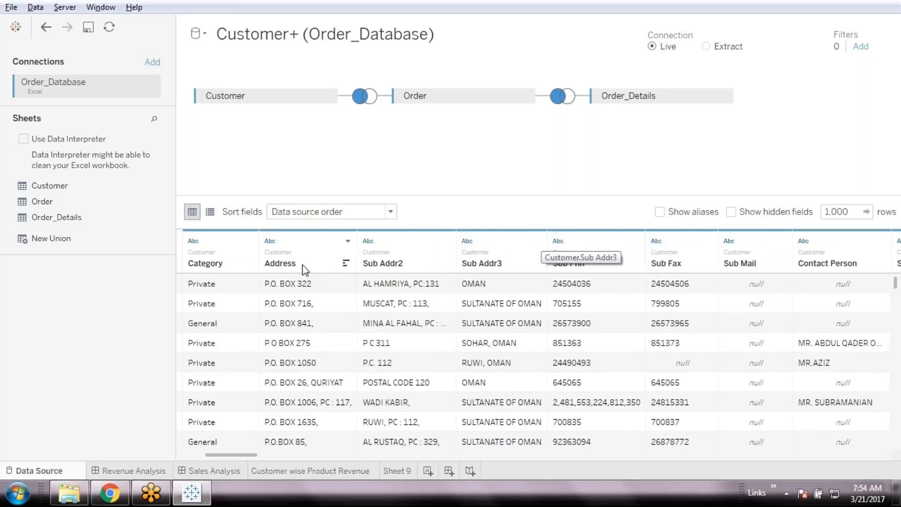
{"action": "left_click", "coordinate": [538, 241]}
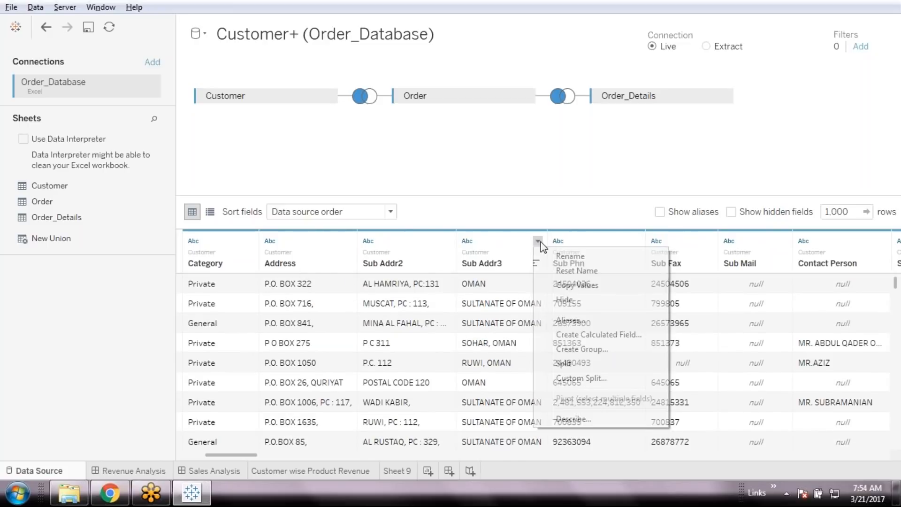
{"action": "left_click", "coordinate": [566, 256]}
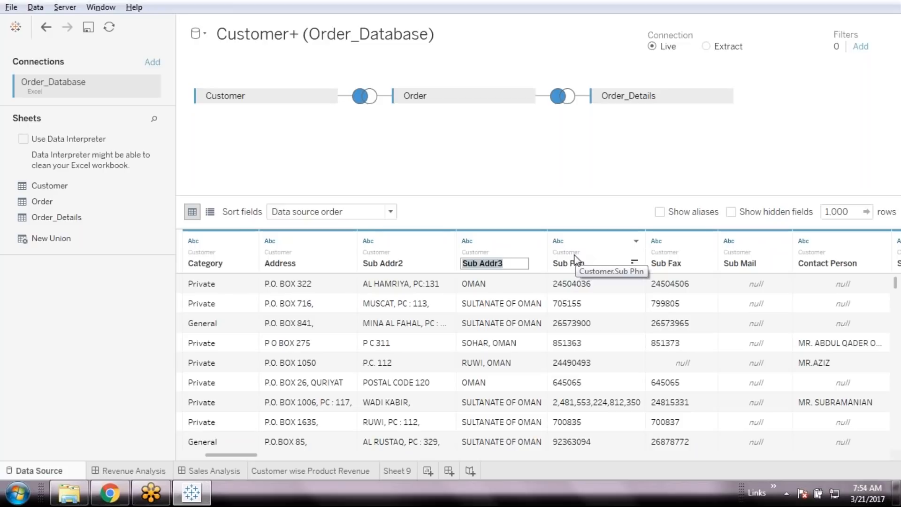
{"action": "type", "text": "Reagion"}
{"action": "key", "text": "BackSpace"}
{"action": "key", "text": "BackSpace"}
{"action": "key", "text": "BackSpace"}
{"action": "key", "text": "BackSpace"}
{"action": "key", "text": "BackSpace"}
{"action": "type", "text": "gion"}
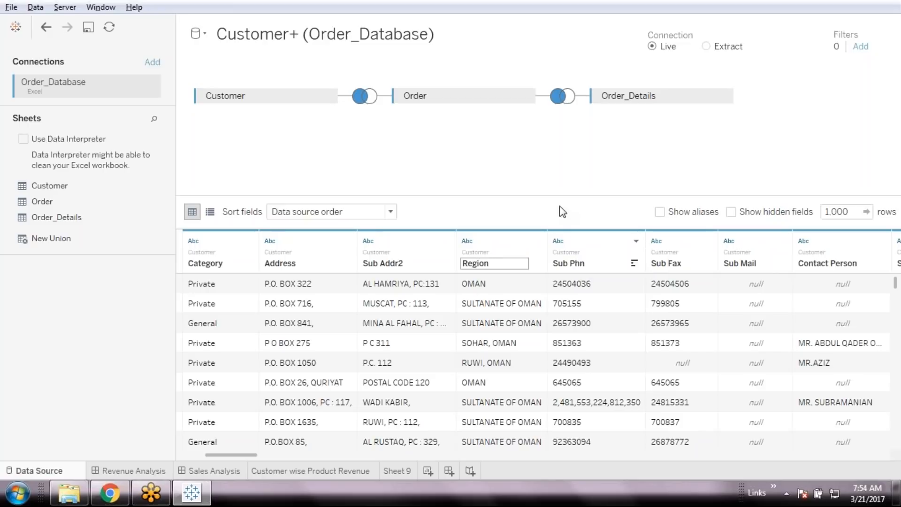
{"action": "type", "text": "Custoer"}
{"action": "key", "text": "BackSpace"}
{"action": "key", "text": "BackSpace"}
{"action": "key", "text": "BackSpace"}
{"action": "key", "text": "BackSpace"}
{"action": "key", "text": "BackSpace"}
{"action": "key", "text": "BackSpace"}
{"action": "key", "text": "BackSpace"}
{"action": "key", "text": "BackSpace"}
{"action": "key", "text": "Delete"}
{"action": "key", "text": "Delete"}
{"action": "key", "text": "Delete"}
{"action": "key", "text": "Delete"}
{"action": "type", "text": "Ci"}
{"action": "key", "text": "Return"}
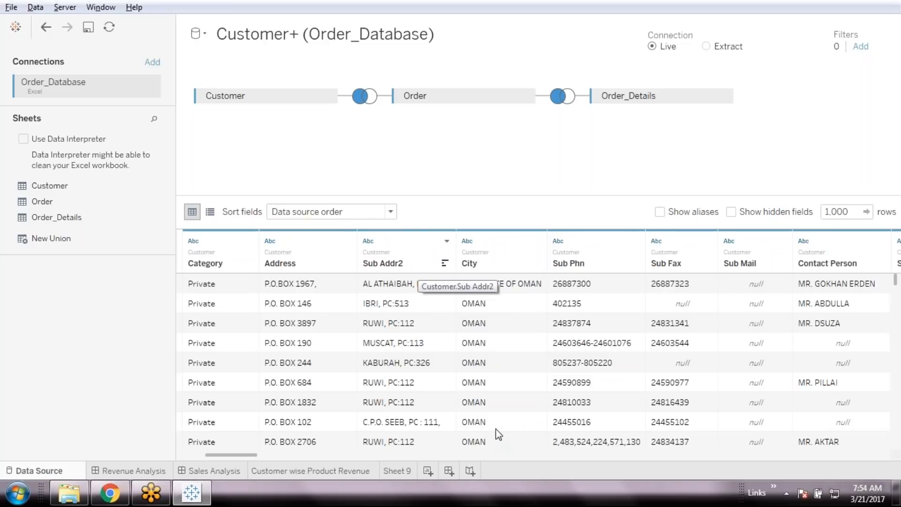
Examine the customer address and City values and the Order and Order_Details columns in the data preview.
{"action": "scroll", "coordinate": [445, 334], "scroll_direction": "down", "scroll_amount": 3}
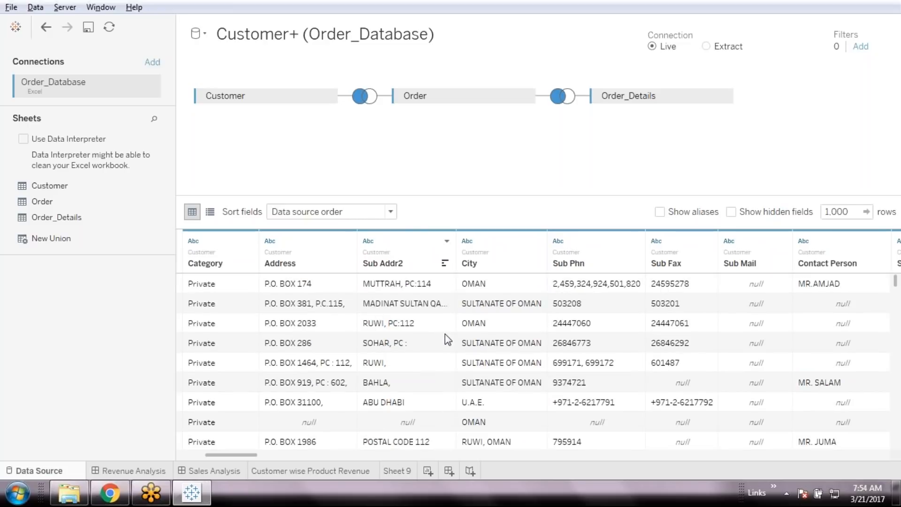
{"action": "scroll", "coordinate": [445, 333], "scroll_direction": "up", "scroll_amount": 3}
{"action": "left_click", "coordinate": [448, 240]}
{"action": "left_click", "coordinate": [540, 219]}
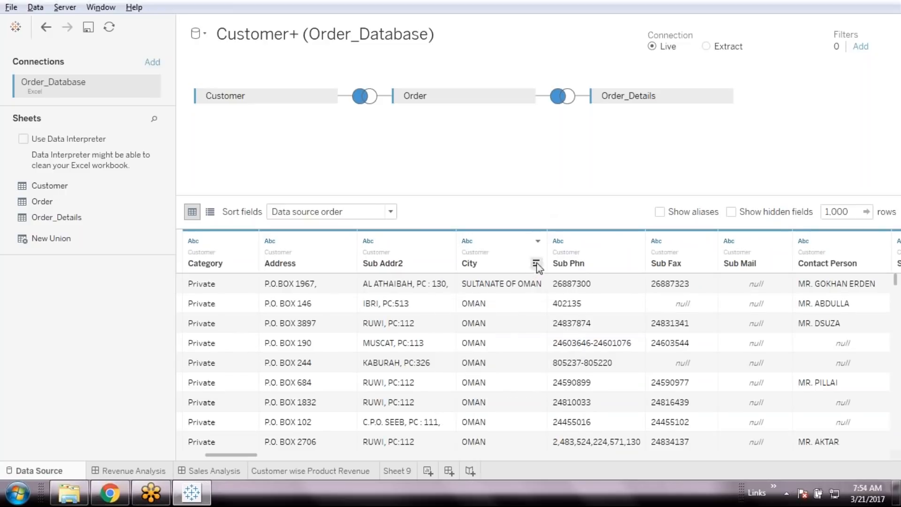
{"action": "left_click", "coordinate": [537, 240]}
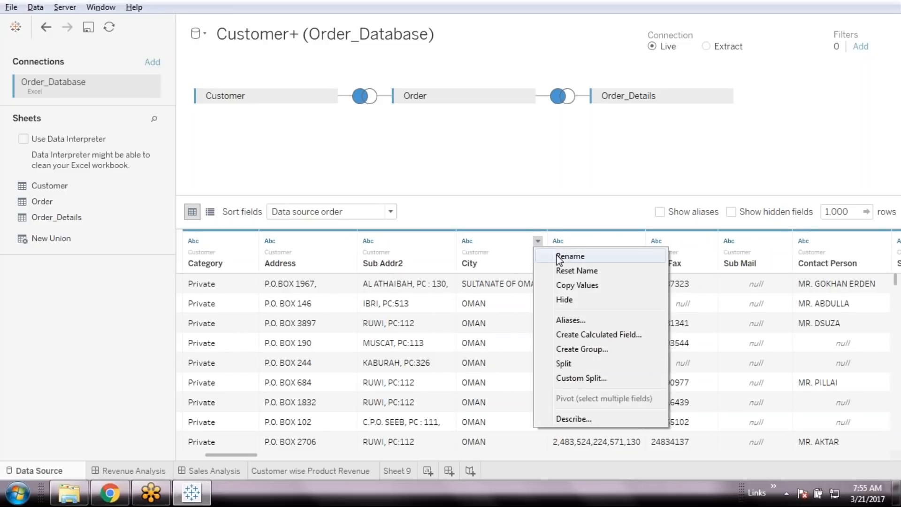
{"action": "left_click", "coordinate": [582, 162]}
{"action": "scroll", "coordinate": [509, 328], "scroll_direction": "down", "scroll_amount": 4}
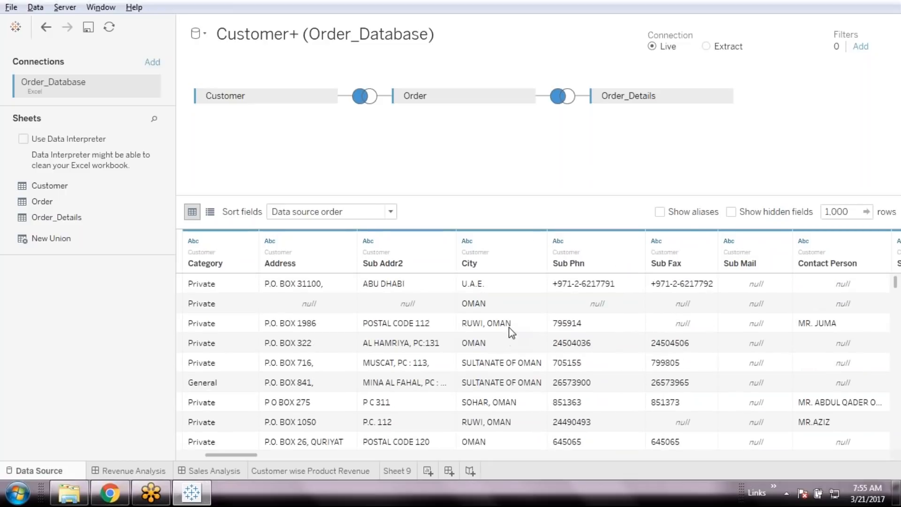
{"action": "scroll", "coordinate": [509, 328], "scroll_direction": "down", "scroll_amount": 3}
{"action": "scroll", "coordinate": [509, 328], "scroll_direction": "down", "scroll_amount": 3}
{"action": "scroll", "coordinate": [509, 328], "scroll_direction": "down", "scroll_amount": 6}
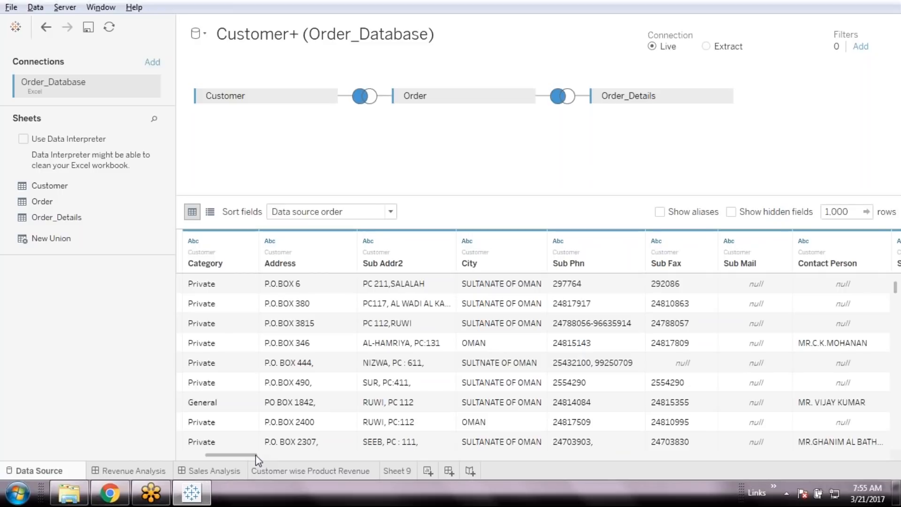
{"action": "left_click_drag", "start_coordinate": [256, 456], "coordinate": [263, 455]}
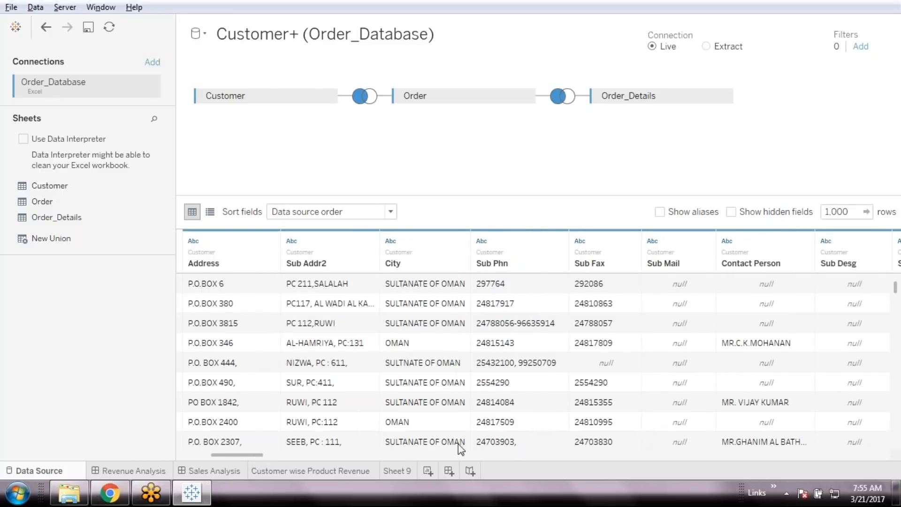
{"action": "left_click_drag", "start_coordinate": [247, 456], "coordinate": [463, 465]}
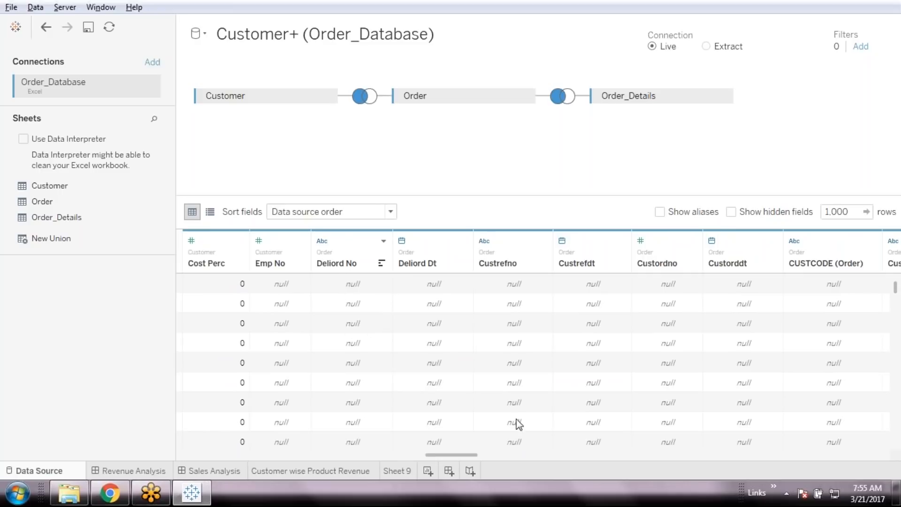
{"action": "scroll", "coordinate": [517, 412], "scroll_direction": "down", "scroll_amount": 3}
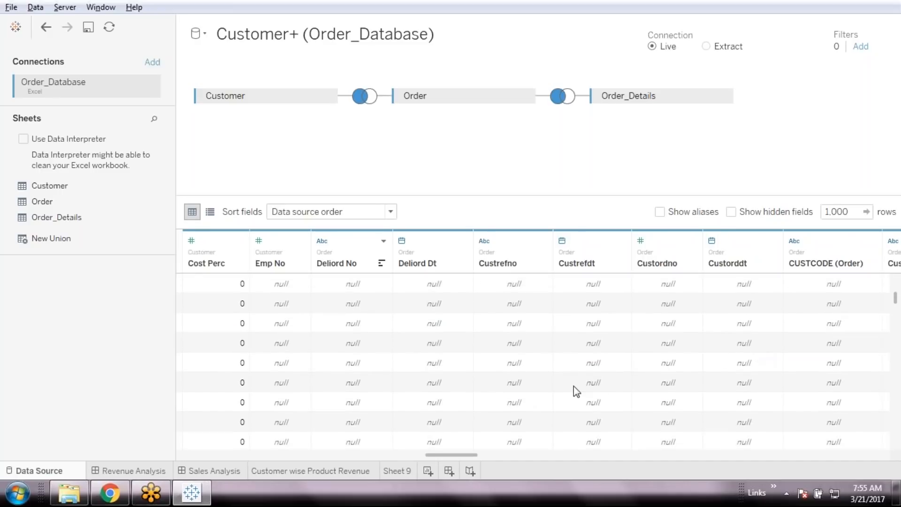
{"action": "scroll", "coordinate": [574, 386], "scroll_direction": "up", "scroll_amount": 1}
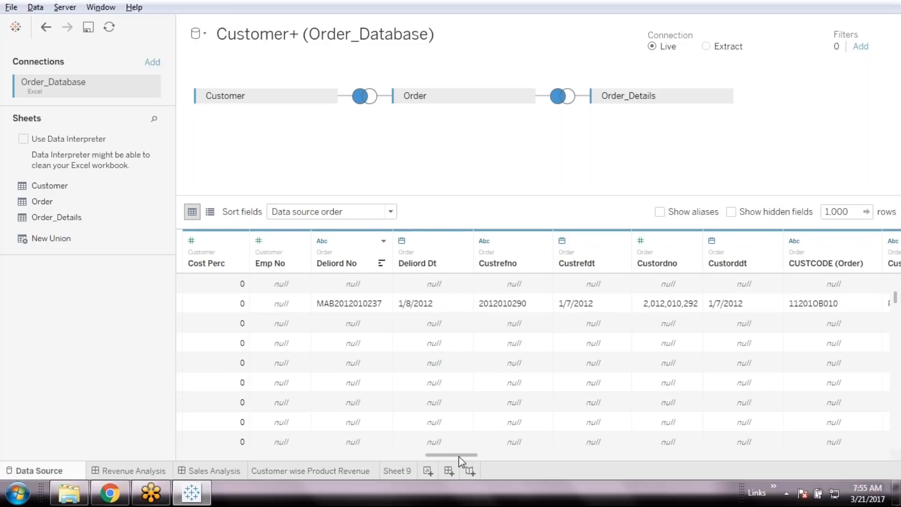
{"action": "left_click_drag", "start_coordinate": [460, 455], "coordinate": [876, 457]}
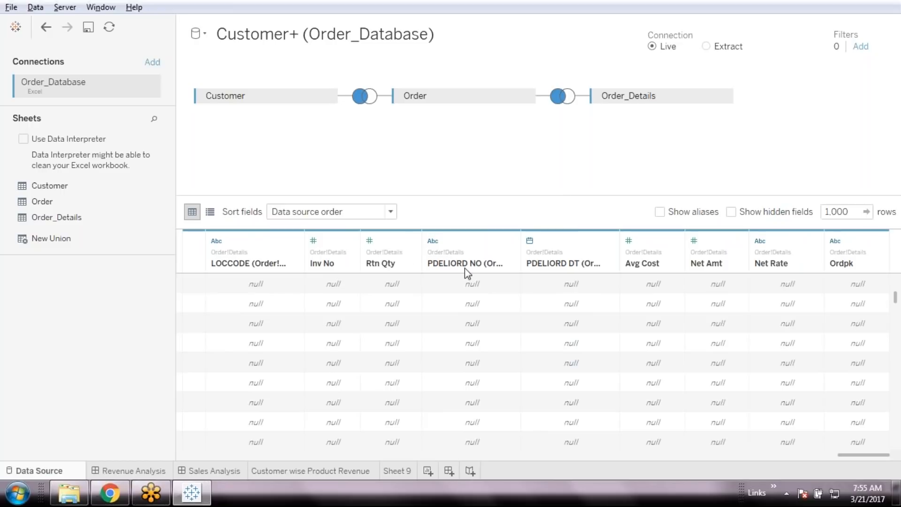
Rename the data source as Order_Database.
{"action": "left_click", "coordinate": [315, 34]}
{"action": "left_click", "coordinate": [316, 35]}
{"action": "key", "text": "BackSpace"}
{"action": "key", "text": "BackSpace"}
{"action": "key", "text": "BackSpace"}
{"action": "key", "text": "BackSpace"}
{"action": "key", "text": "BackSpace"}
{"action": "key", "text": "BackSpace"}
{"action": "key", "text": "BackSpace"}
{"action": "key", "text": "BackSpace"}
{"action": "key", "text": "BackSpace"}
{"action": "key", "text": "BackSpace"}
{"action": "key", "text": "BackSpace"}
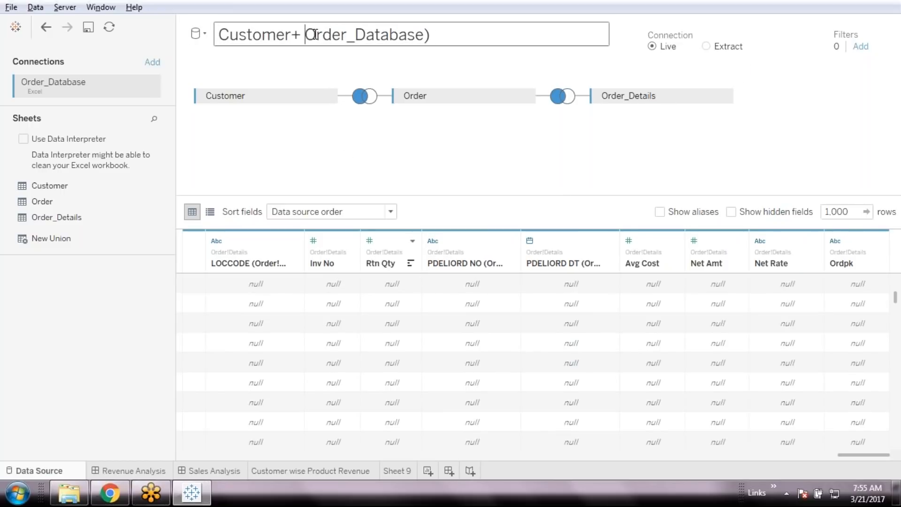
{"action": "key", "text": "BackSpace"}
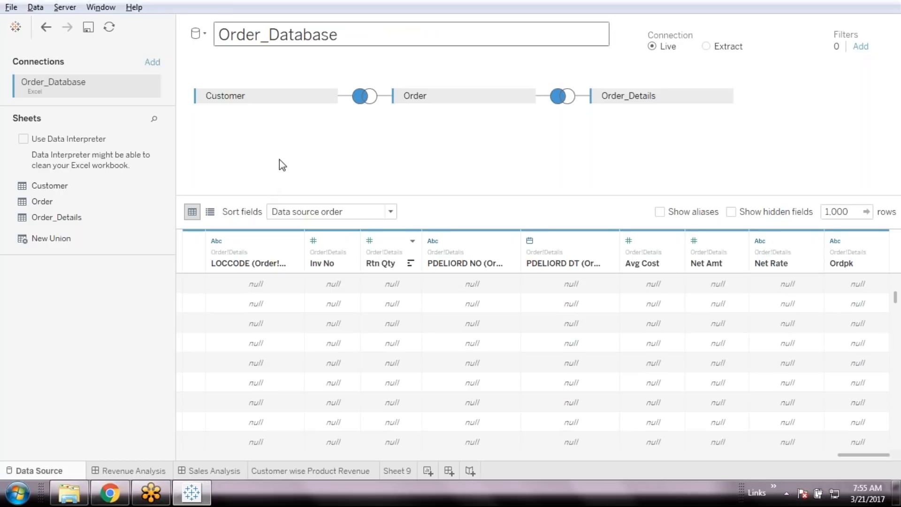
{"action": "key", "text": "Return"}
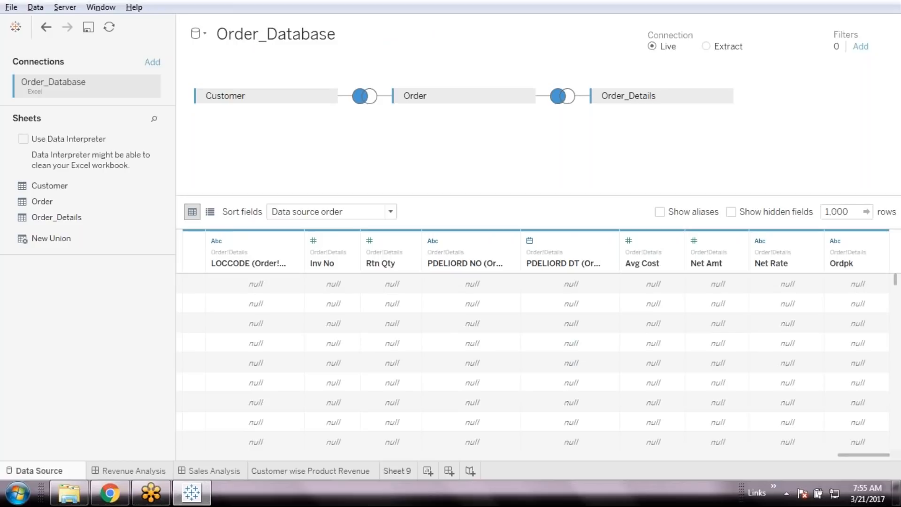
Open Sheet 9 and enlarge the Dimensions list so the Customer table's fields are shown from the beginning.
{"action": "left_click", "coordinate": [388, 472]}
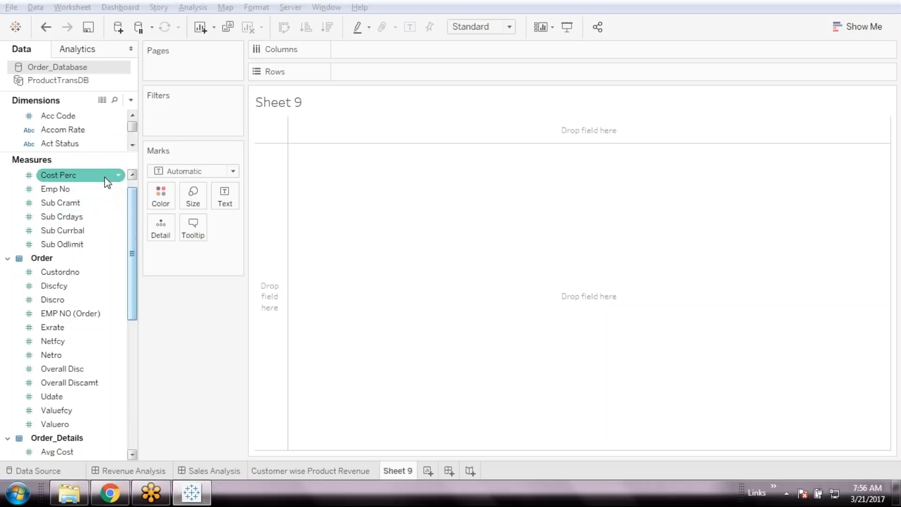
{"action": "left_click_drag", "start_coordinate": [96, 156], "coordinate": [105, 291]}
{"action": "mouse_move", "coordinate": [133, 127]}
{"action": "left_mouse_down"}
{"action": "mouse_move", "coordinate": [135, 249]}
{"action": "mouse_move", "coordinate": [145, 264]}
{"action": "mouse_move", "coordinate": [141, 125]}
{"action": "left_mouse_up"}
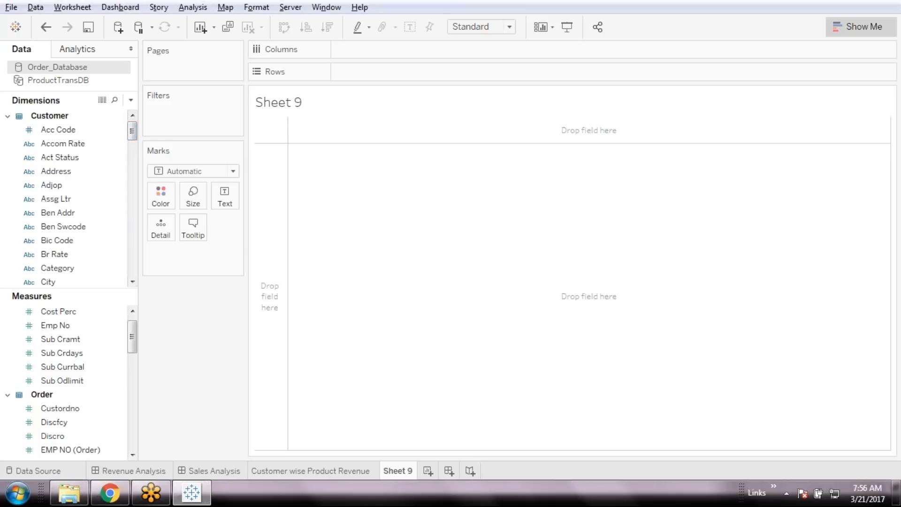
{"action": "left_click", "coordinate": [859, 27]}
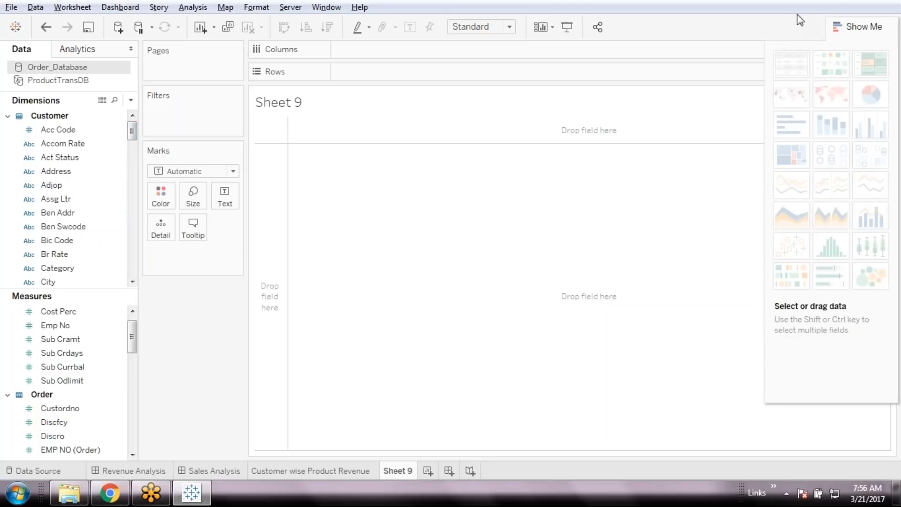
{"action": "left_click", "coordinate": [842, 28]}
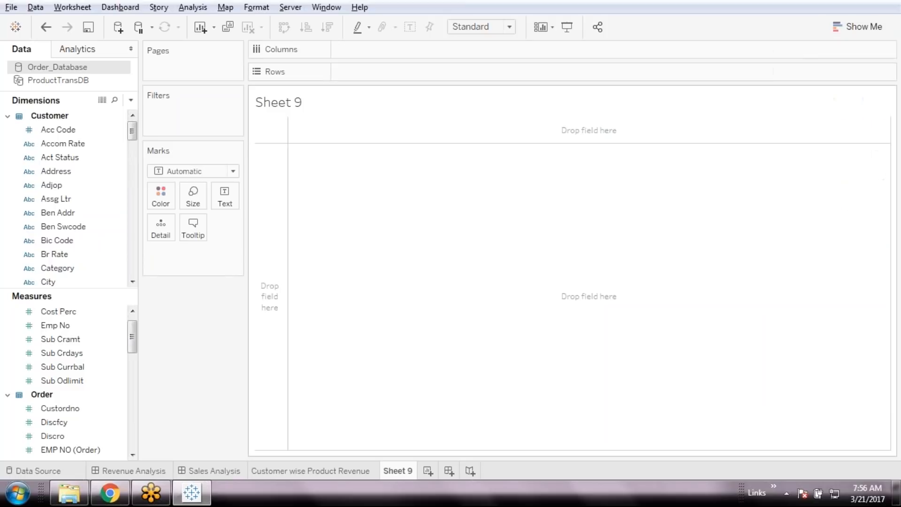
Rename the Order_Details table's DELIORD DT field as OrderDate.
{"action": "left_click_drag", "start_coordinate": [135, 135], "coordinate": [157, 256]}
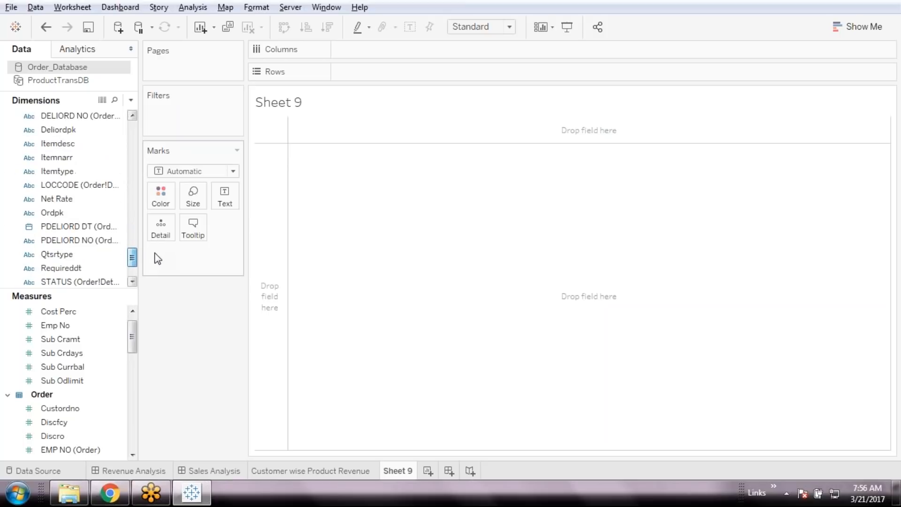
{"action": "scroll", "coordinate": [94, 214], "scroll_direction": "down", "scroll_amount": 3}
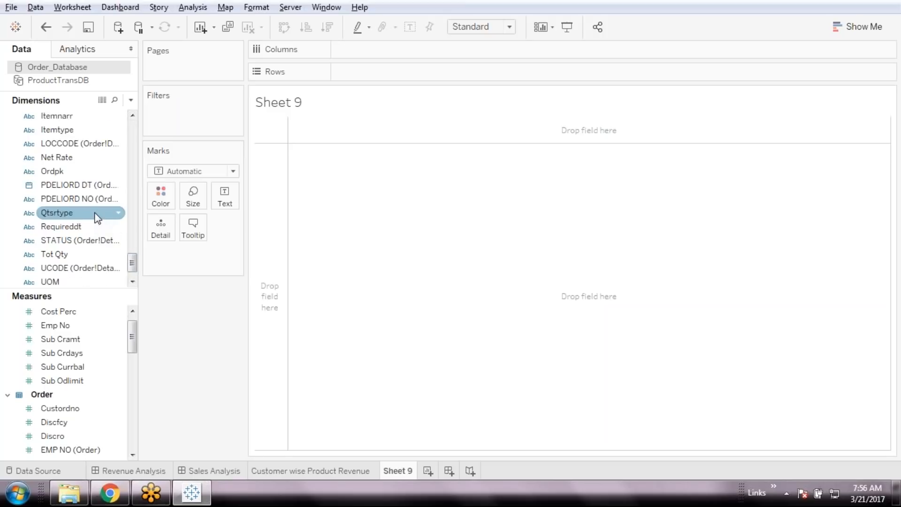
{"action": "scroll", "coordinate": [101, 216], "scroll_direction": "up", "scroll_amount": 5}
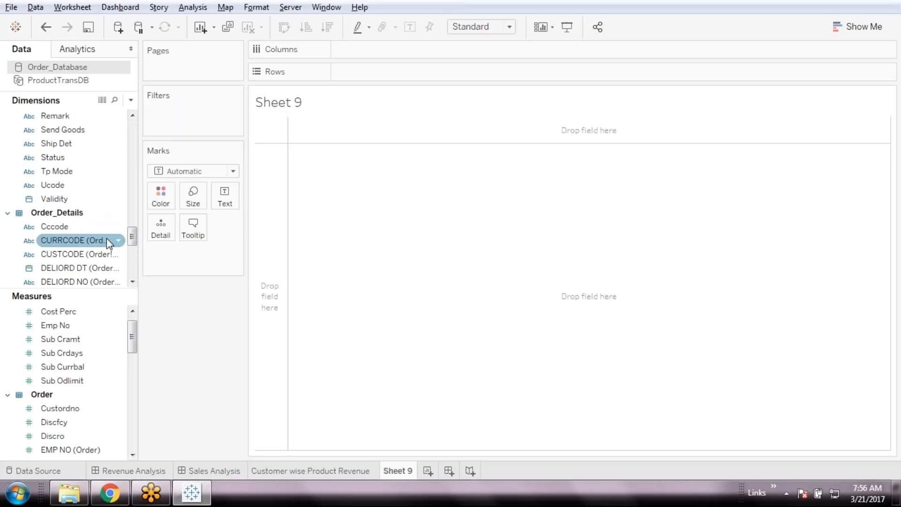
{"action": "scroll", "coordinate": [106, 240], "scroll_direction": "down", "scroll_amount": 3}
{"action": "scroll", "coordinate": [108, 245], "scroll_direction": "up", "scroll_amount": 2}
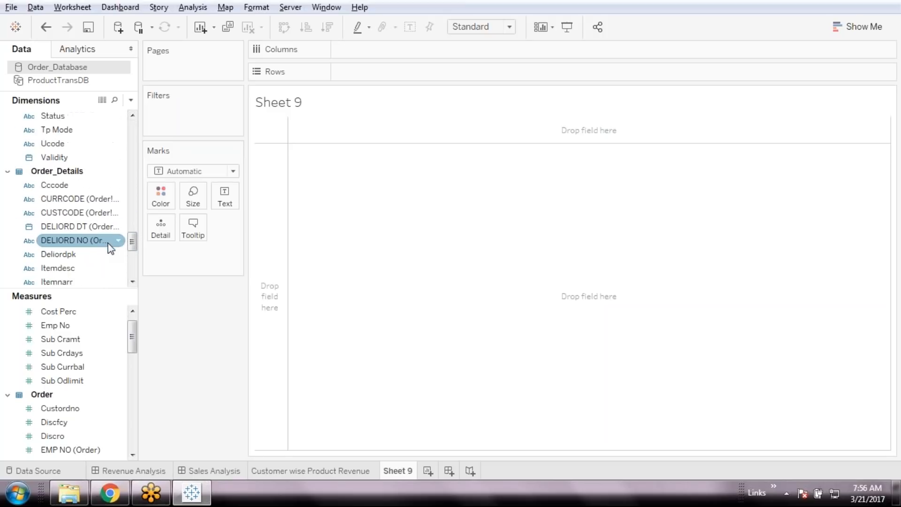
{"action": "left_click", "coordinate": [58, 221]}
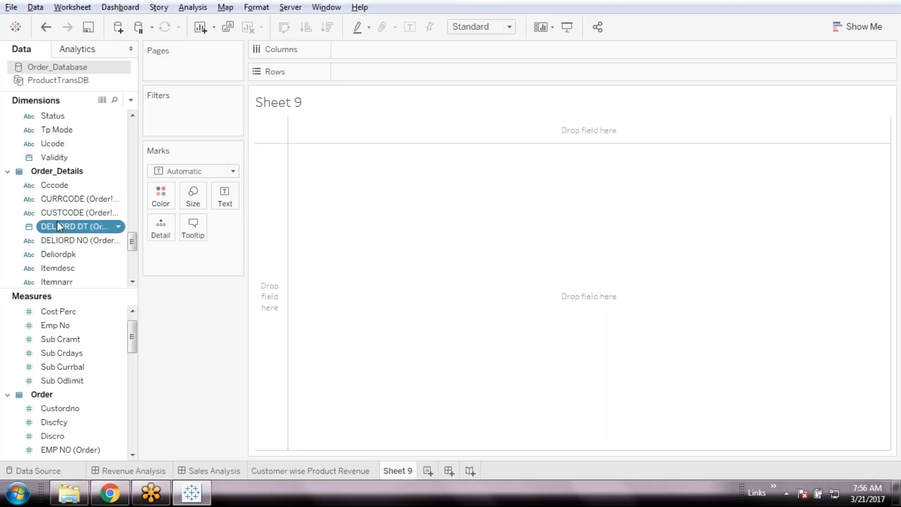
{"action": "right_click", "coordinate": [58, 222]}
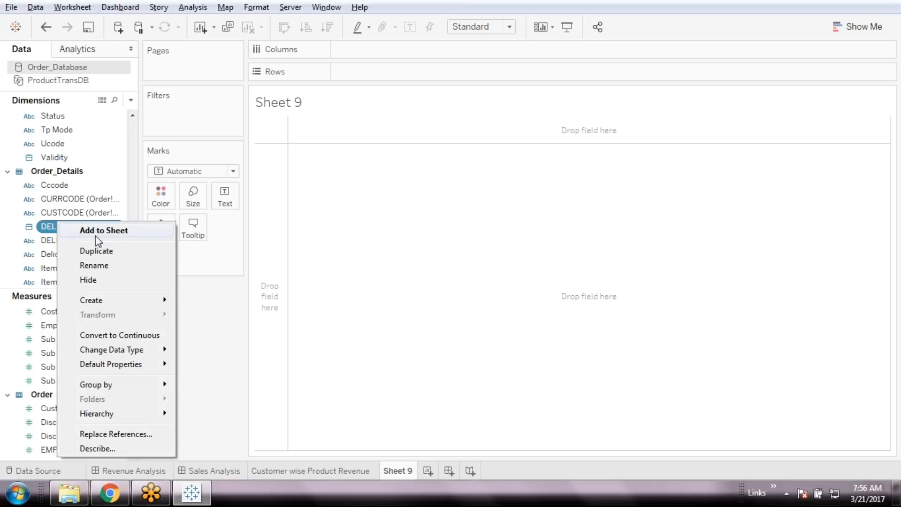
{"action": "left_click", "coordinate": [133, 264]}
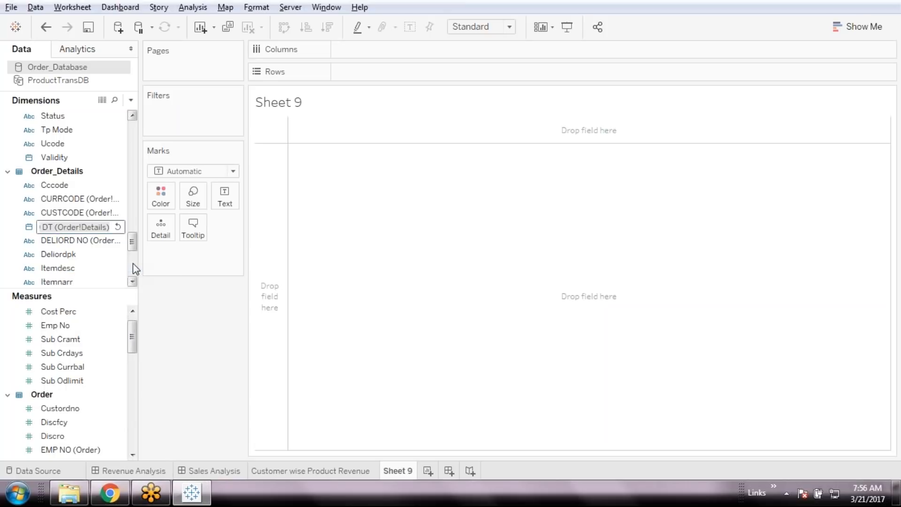
{"action": "type", "text": "OrderDate"}
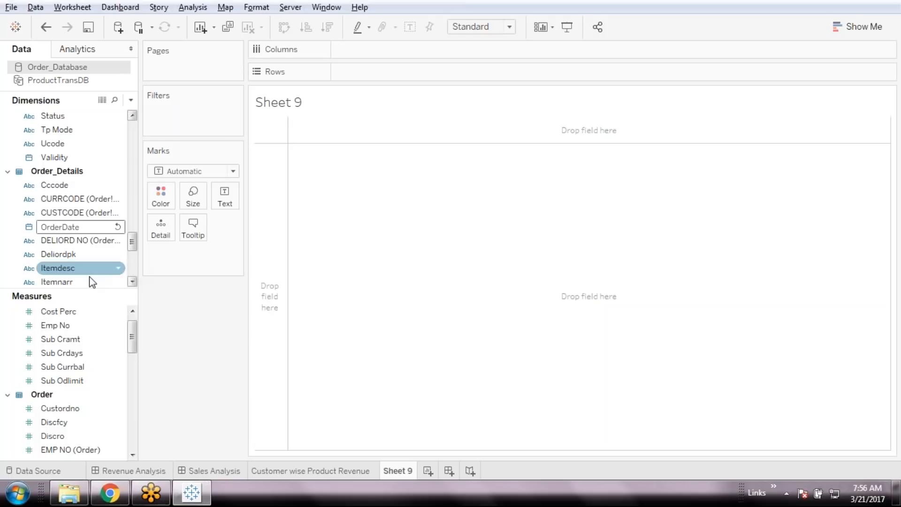
{"action": "key", "text": "Return"}
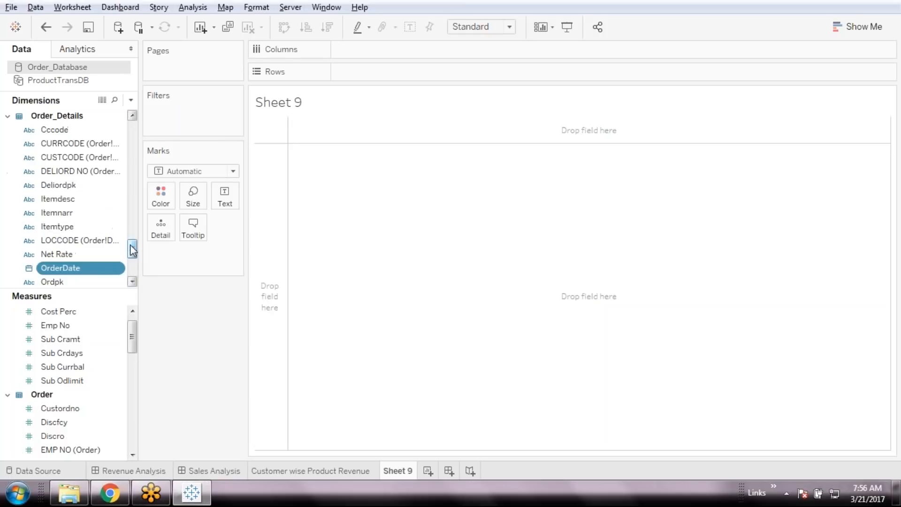
Create a custom date from OrderDate with Years as the detail and name it Years.
{"action": "right_click", "coordinate": [69, 268]}
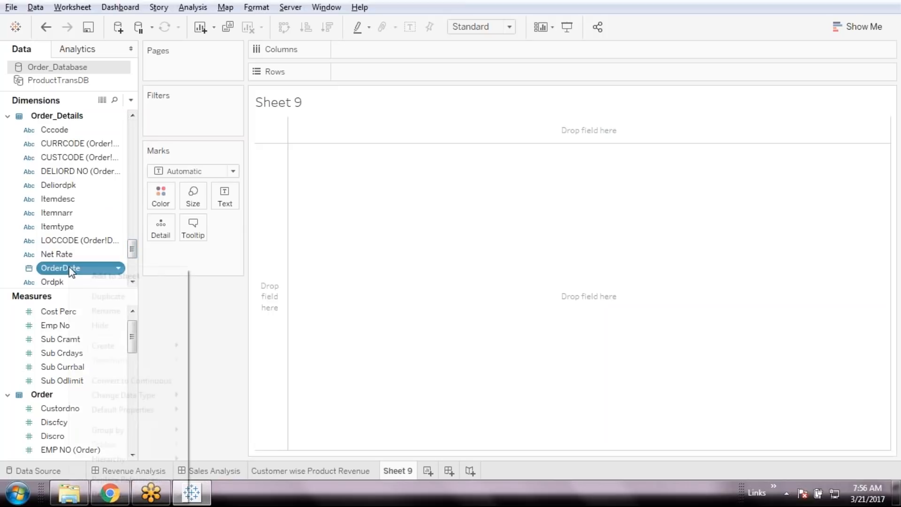
{"action": "left_click", "coordinate": [210, 321]}
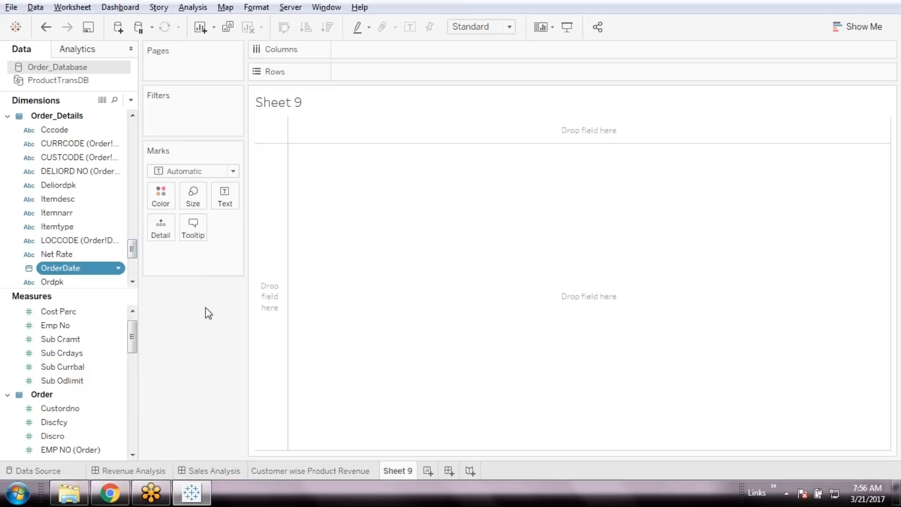
{"action": "right_click", "coordinate": [79, 270]}
{"action": "mouse_move", "coordinate": [121, 346]}
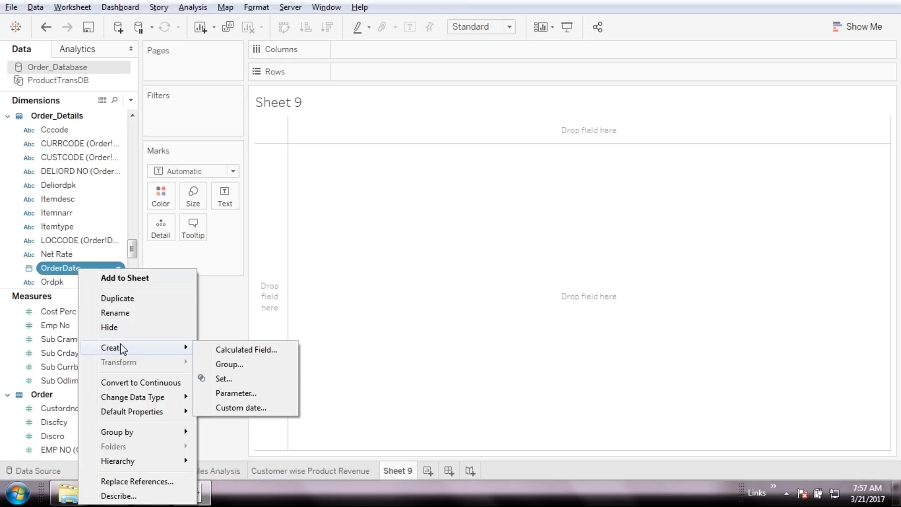
{"action": "left_click", "coordinate": [242, 408]}
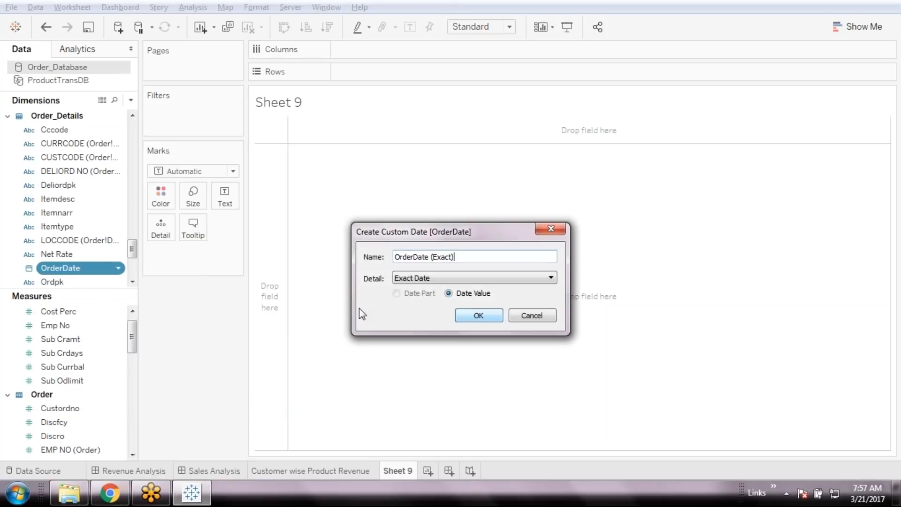
{"action": "left_click", "coordinate": [538, 279]}
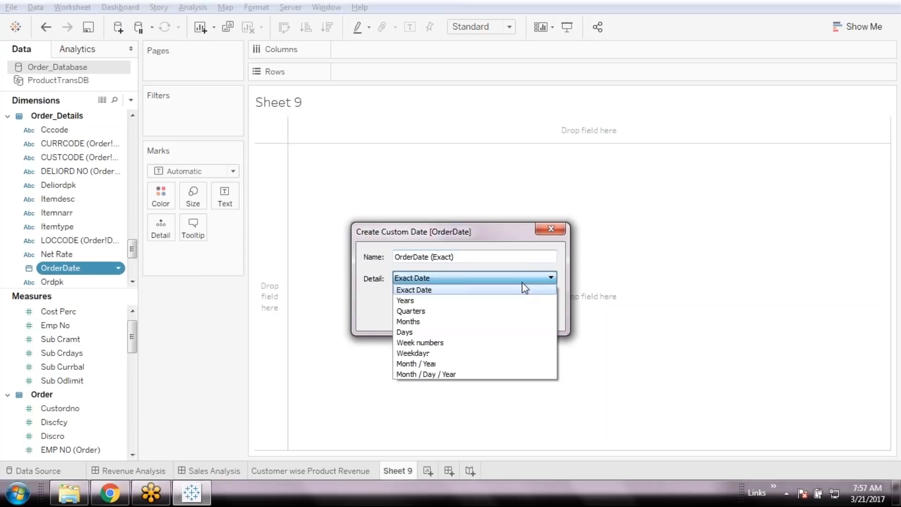
{"action": "left_click", "coordinate": [469, 303]}
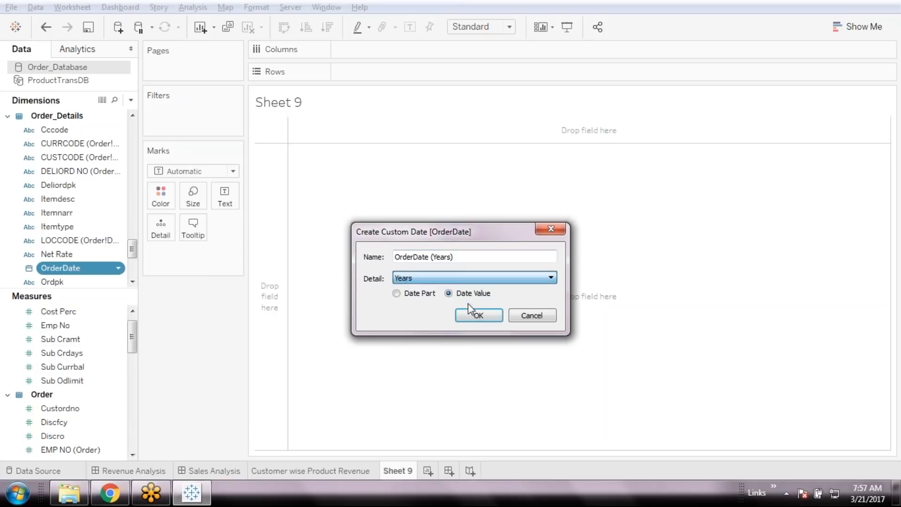
{"action": "left_click", "coordinate": [462, 258]}
{"action": "key", "text": "BackSpace"}
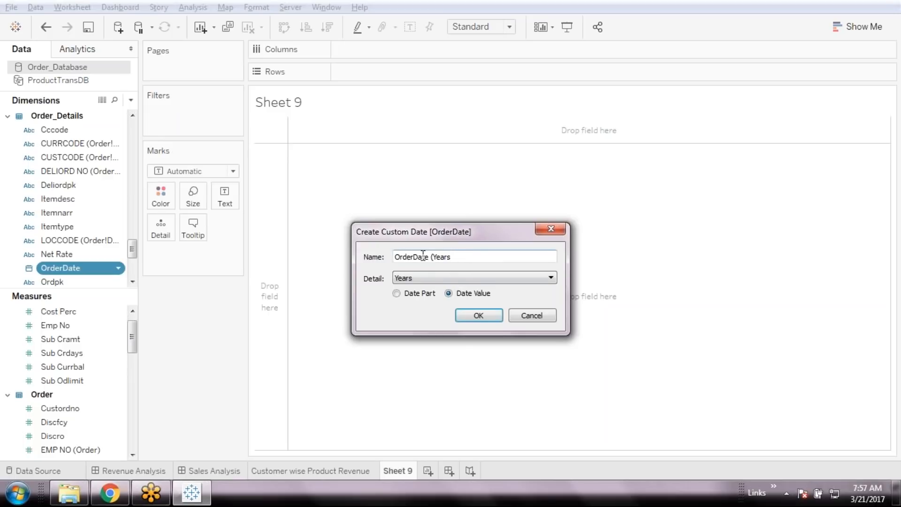
{"action": "left_click", "coordinate": [435, 255]}
{"action": "key", "text": "BackSpace"}
{"action": "key", "text": "BackSpace"}
{"action": "key", "text": "BackSpace"}
{"action": "key", "text": "BackSpace"}
{"action": "key", "text": "BackSpace"}
{"action": "key", "text": "BackSpace"}
{"action": "key", "text": "BackSpace"}
{"action": "key", "text": "BackSpace"}
{"action": "key", "text": "BackSpace"}
{"action": "key", "text": "BackSpace"}
{"action": "key", "text": "BackSpace"}
{"action": "left_click", "coordinate": [479, 316]}
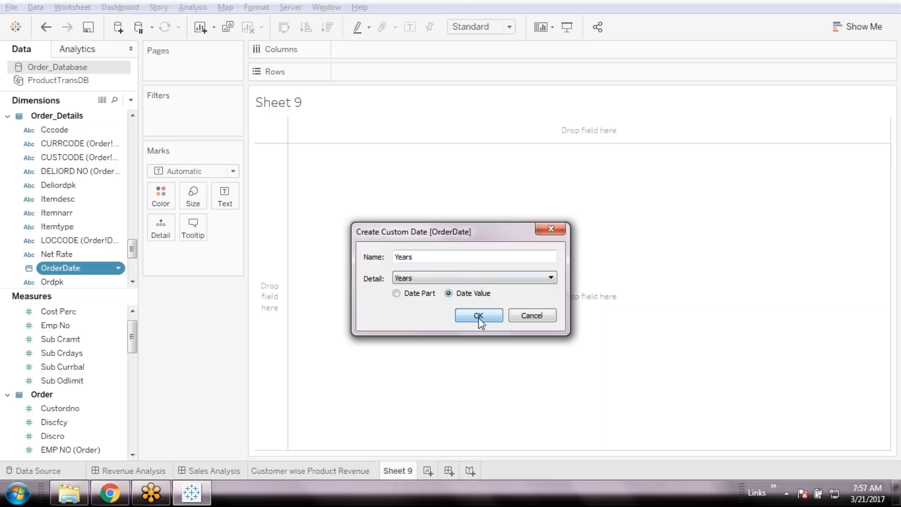
Create a custom date from OrderDate with Quarters as the detail and name it Quarter.
{"action": "right_click", "coordinate": [83, 270]}
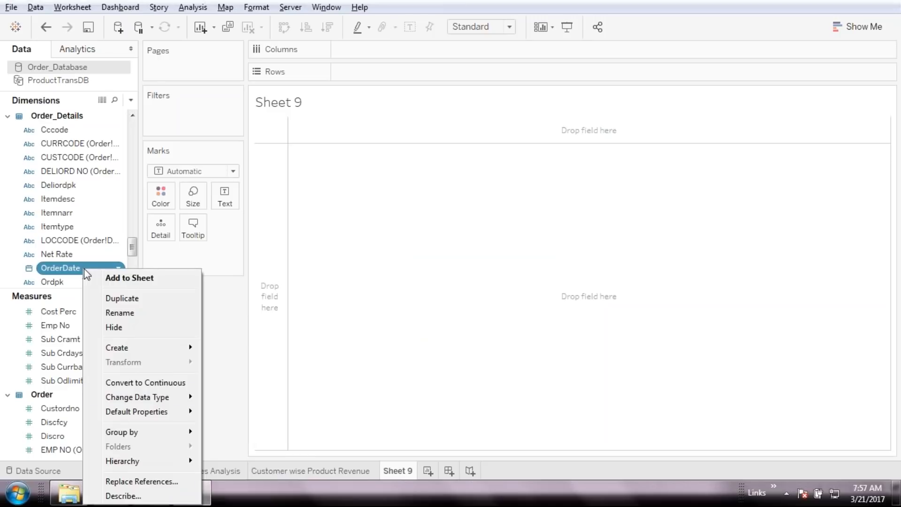
{"action": "mouse_move", "coordinate": [167, 352]}
{"action": "left_click", "coordinate": [256, 405]}
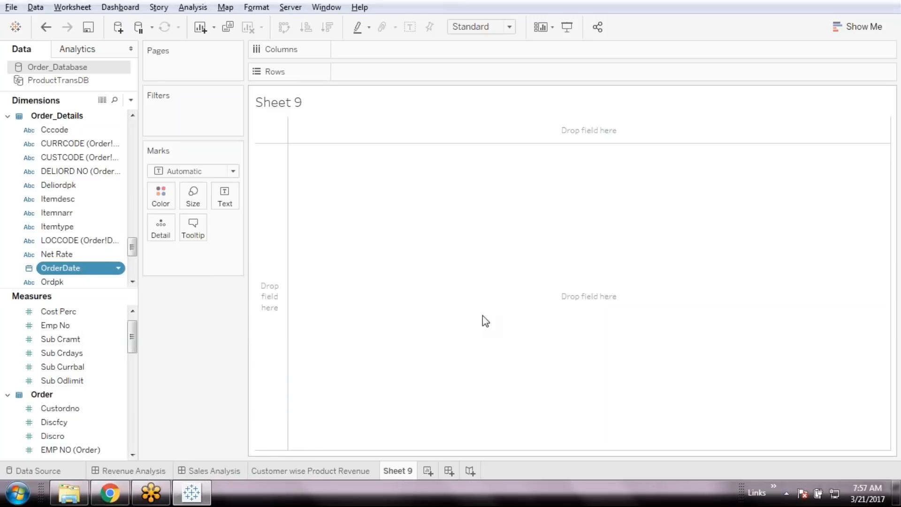
{"action": "key", "text": "BackSpace"}
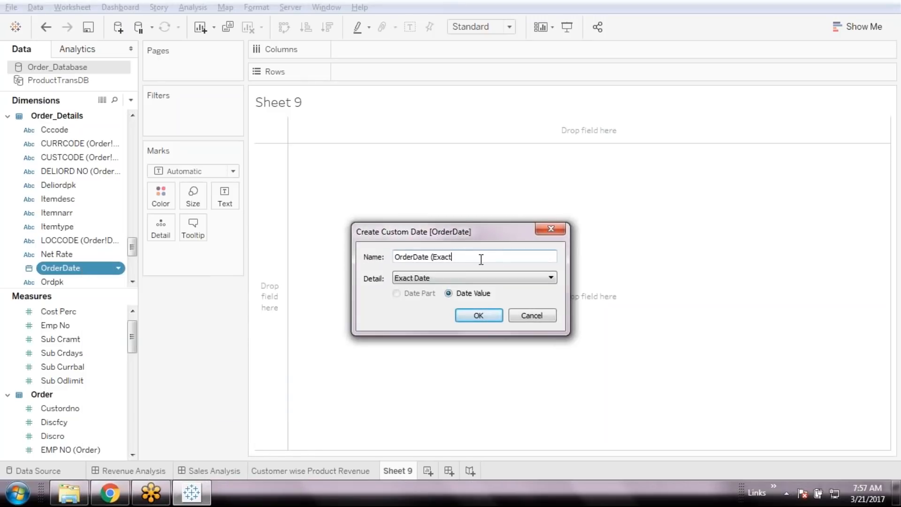
{"action": "left_click", "coordinate": [476, 278]}
{"action": "left_click", "coordinate": [445, 311]}
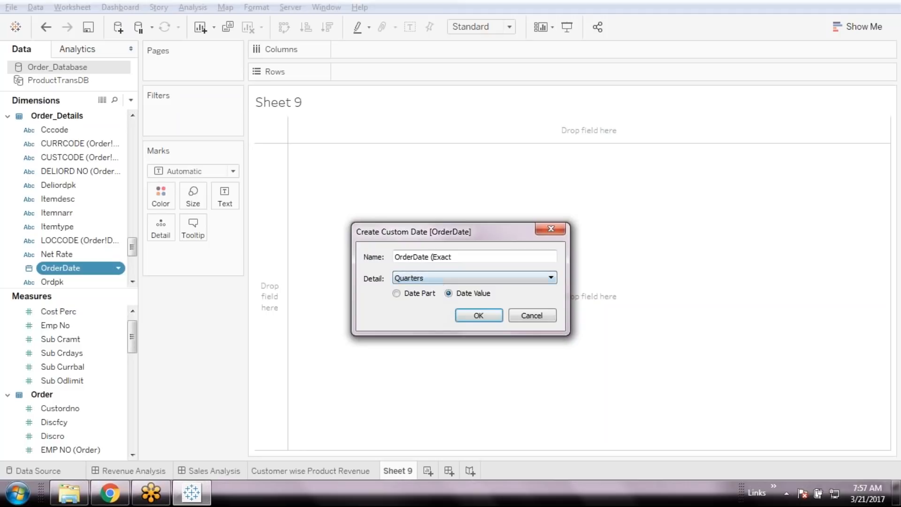
{"action": "left_click_drag", "start_coordinate": [461, 257], "coordinate": [376, 256]}
{"action": "type", "text": "Quarter"}
{"action": "key", "text": "BackSpace"}
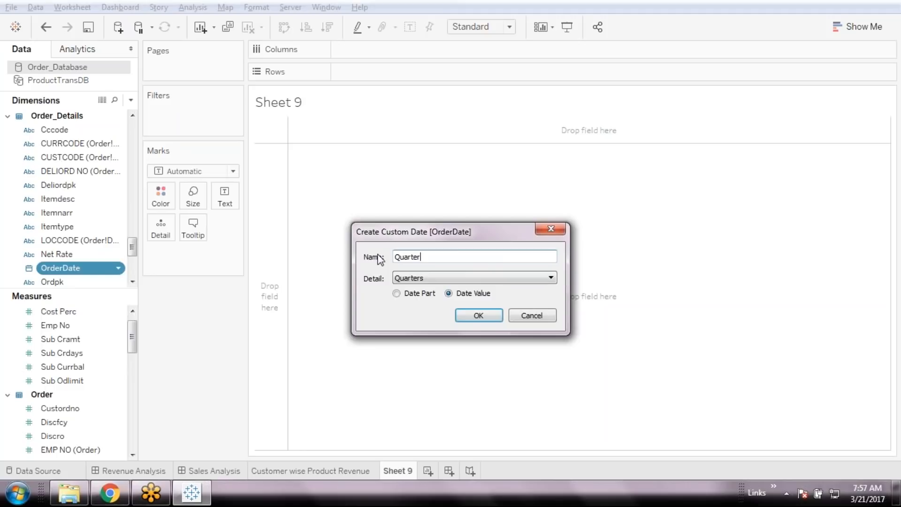
{"action": "left_click", "coordinate": [470, 318]}
{"action": "left_click_drag", "start_coordinate": [131, 250], "coordinate": [132, 272]}
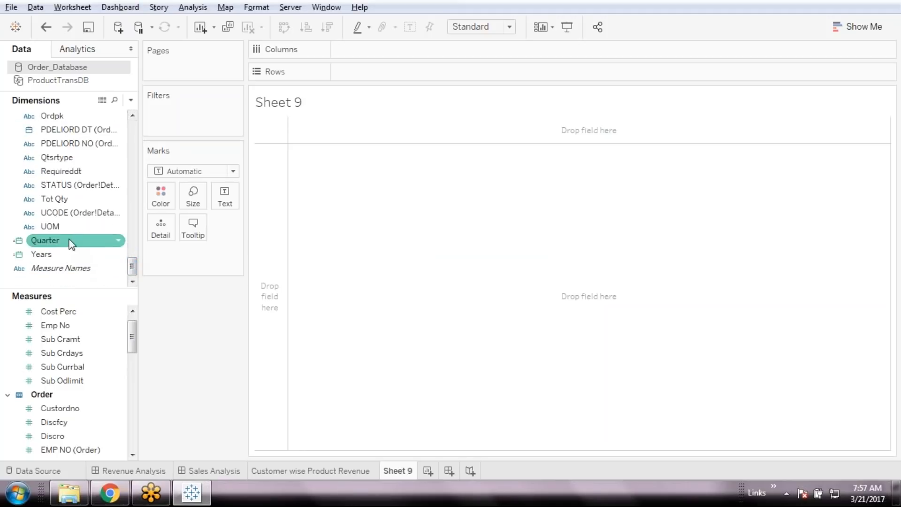
Create a custom date from OrderDate with Months as the detail and name it Months.
{"action": "left_click_drag", "start_coordinate": [132, 271], "coordinate": [132, 230]}
{"action": "scroll", "coordinate": [94, 227], "scroll_direction": "down", "scroll_amount": 3}
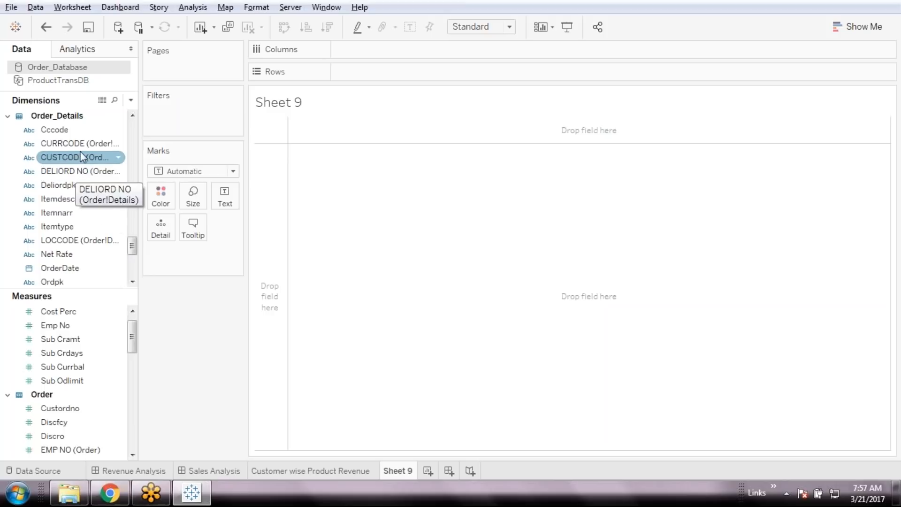
{"action": "left_click", "coordinate": [73, 268]}
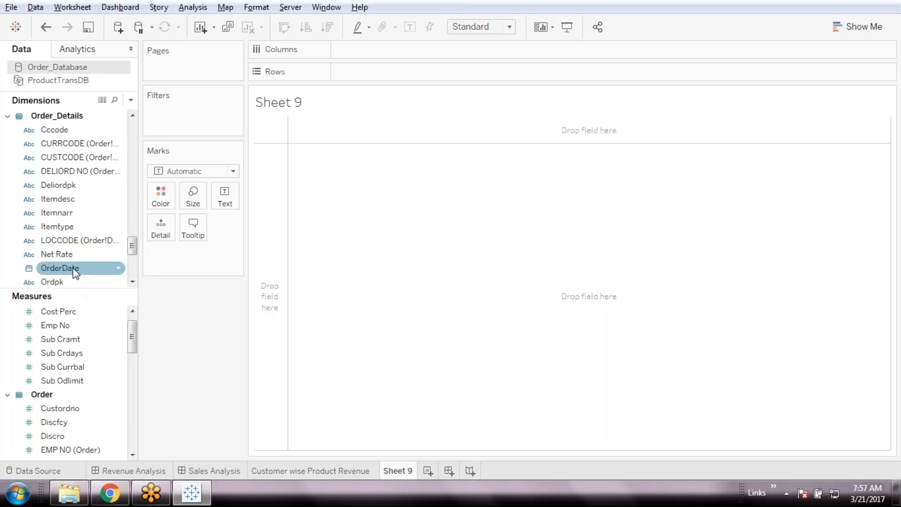
{"action": "left_click", "coordinate": [73, 268]}
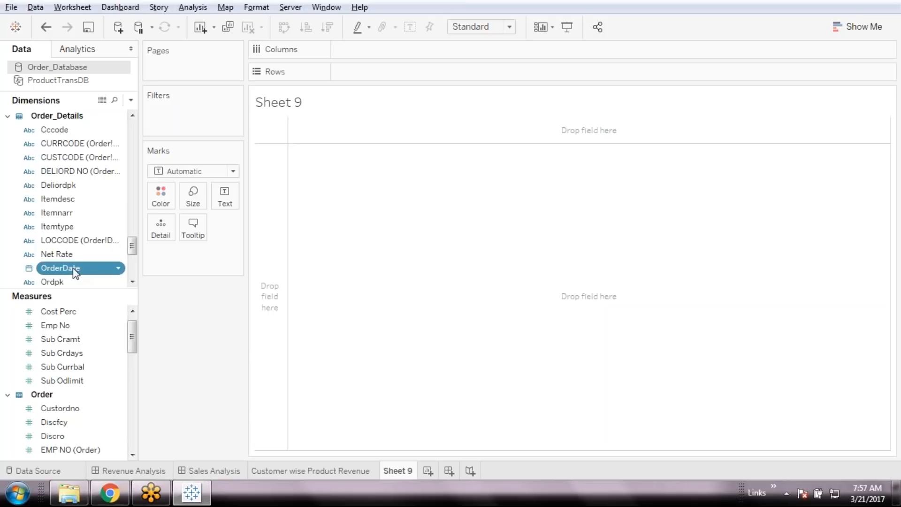
{"action": "right_click", "coordinate": [75, 273]}
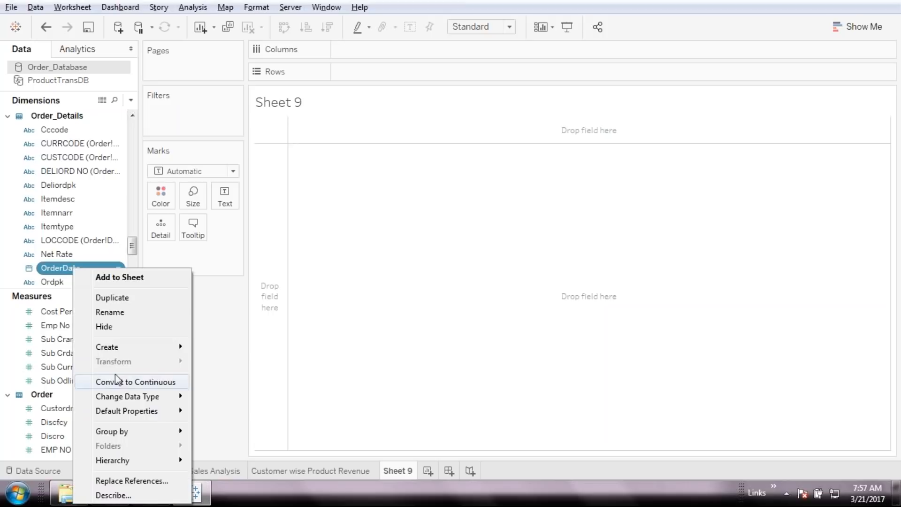
{"action": "mouse_move", "coordinate": [141, 347]}
{"action": "left_click", "coordinate": [254, 406]}
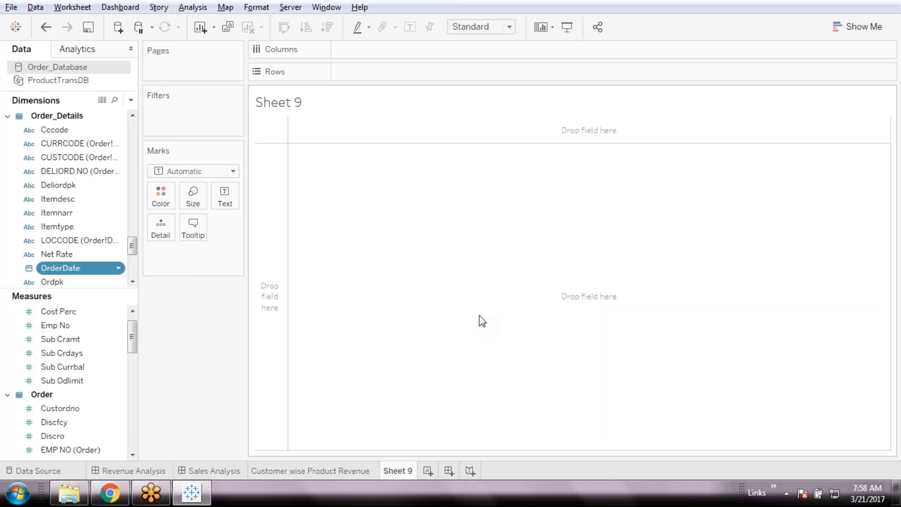
{"action": "left_click", "coordinate": [498, 279]}
{"action": "left_click", "coordinate": [425, 321]}
{"action": "left_click", "coordinate": [480, 256]}
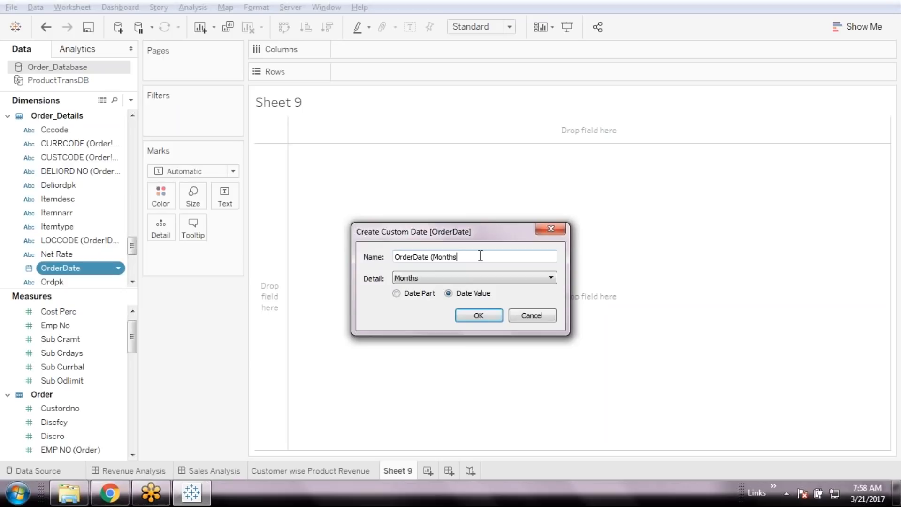
{"action": "key", "text": "Delete"}
{"action": "key", "text": "Delete"}
{"action": "key", "text": "Delete"}
{"action": "key", "text": "Delete"}
{"action": "key", "text": "Delete"}
{"action": "key", "text": "Delete"}
{"action": "key", "text": "Delete"}
{"action": "key", "text": "Delete"}
{"action": "key", "text": "Delete"}
{"action": "key", "text": "Delete"}
{"action": "key", "text": "Delete"}
{"action": "left_click", "coordinate": [478, 316]}
Rename the Months custom date field as Month.
{"action": "left_click_drag", "start_coordinate": [133, 241], "coordinate": [136, 265]}
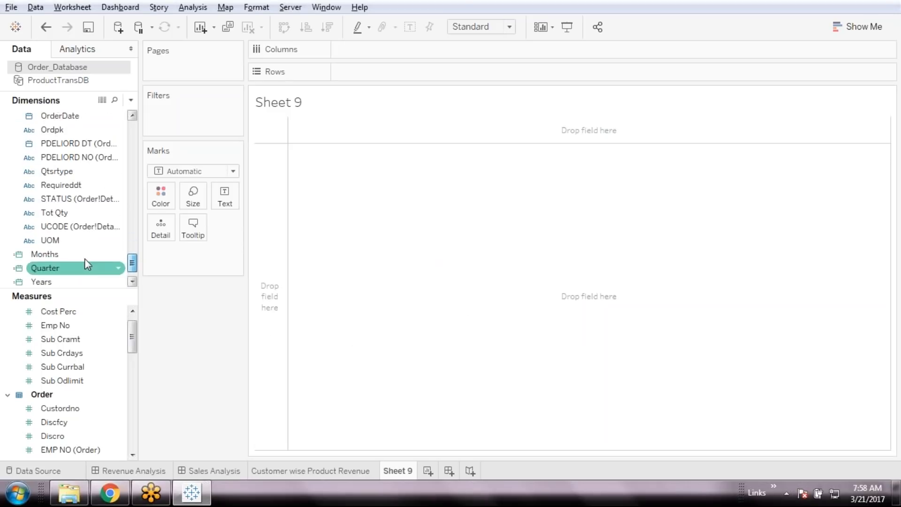
{"action": "right_click", "coordinate": [71, 261]}
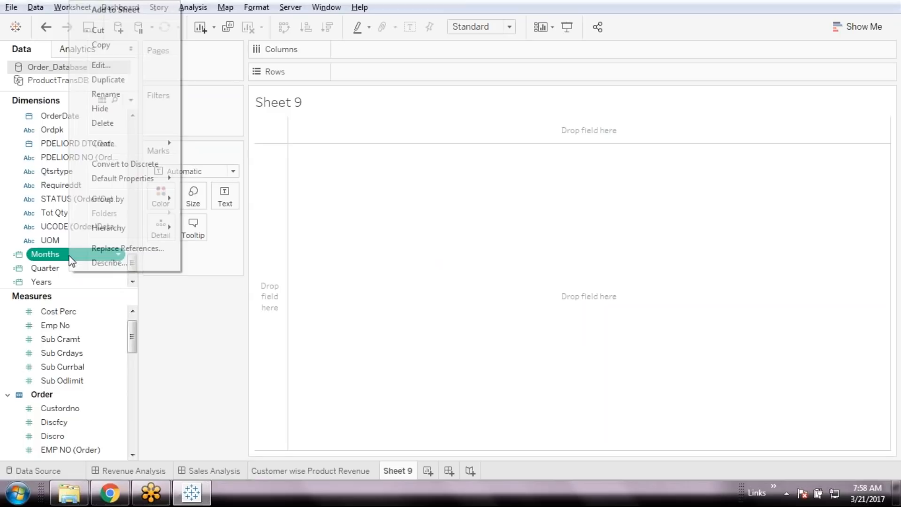
{"action": "left_click", "coordinate": [111, 95]}
{"action": "key", "text": "End"}
{"action": "key", "text": "BackSpace"}
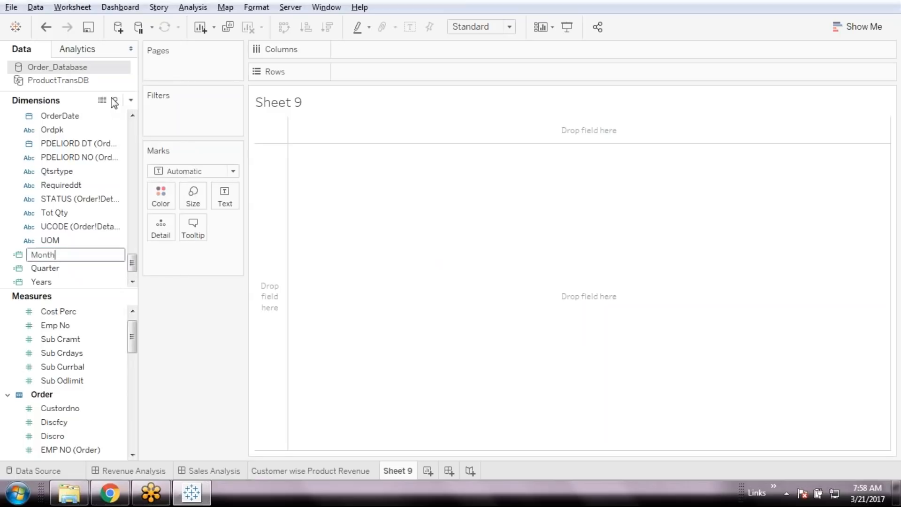
{"action": "left_click", "coordinate": [197, 306]}
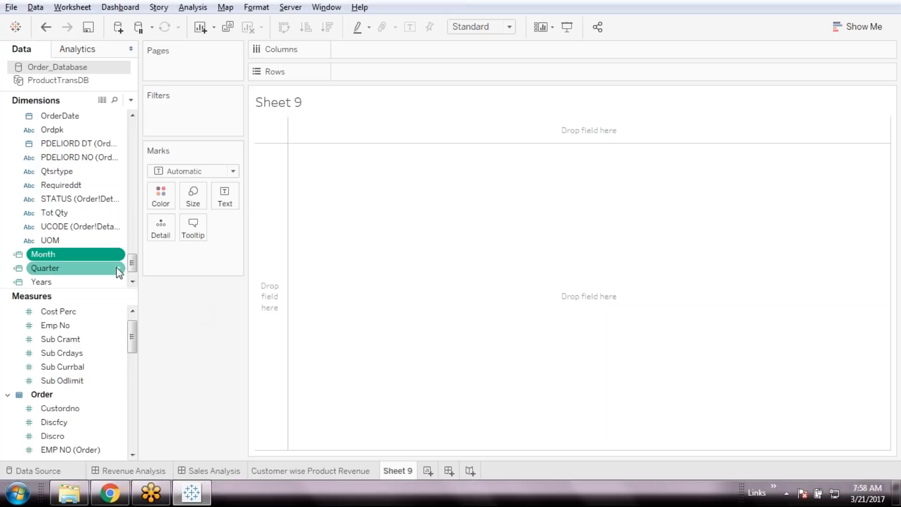
Create a custom date from OrderDate with Weekdays as the detail and name it Weekdays.
{"action": "left_click_drag", "start_coordinate": [132, 263], "coordinate": [137, 252]}
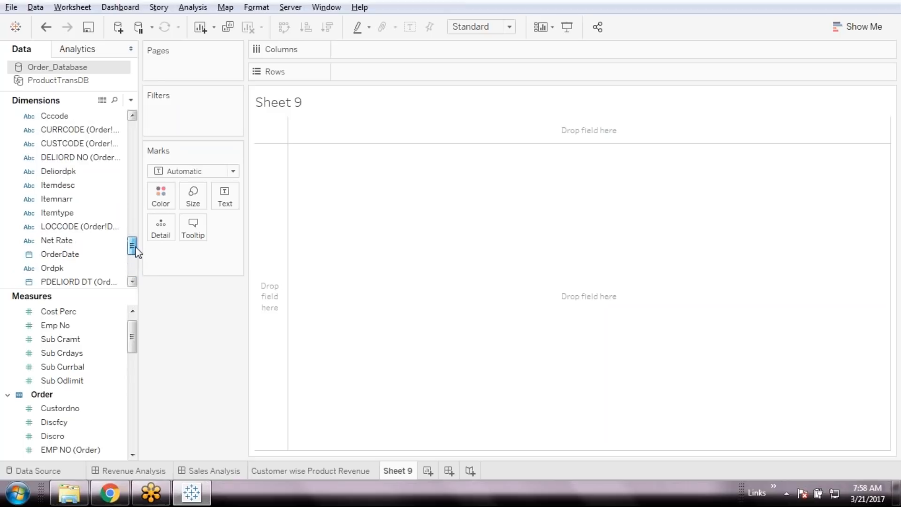
{"action": "left_click", "coordinate": [82, 254]}
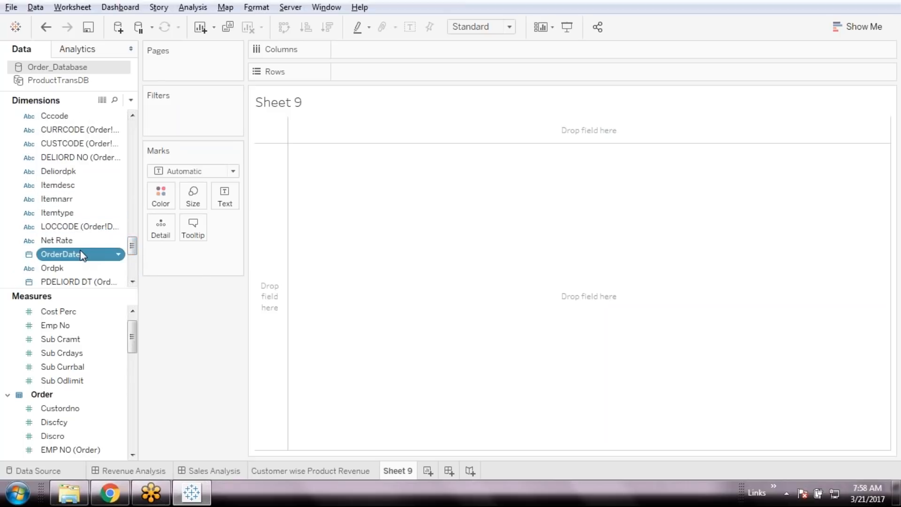
{"action": "right_click", "coordinate": [82, 254]}
{"action": "mouse_move", "coordinate": [183, 329]}
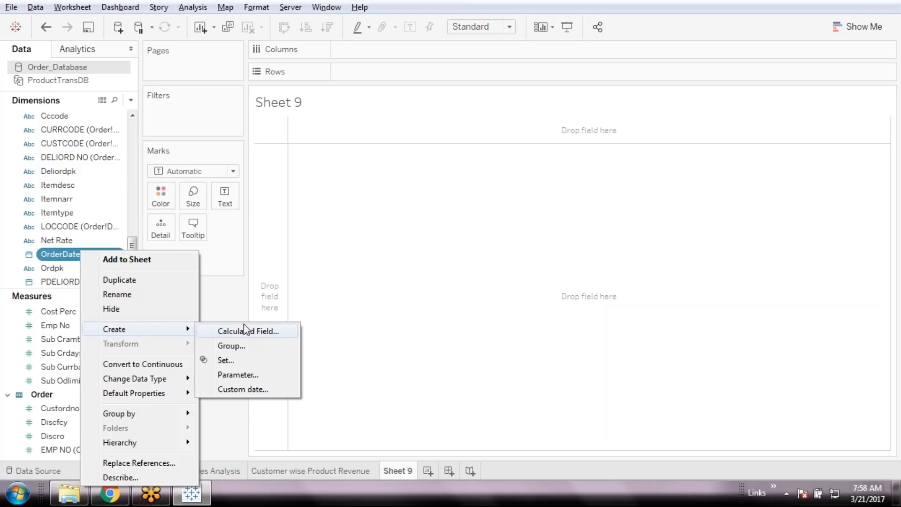
{"action": "left_click", "coordinate": [264, 389]}
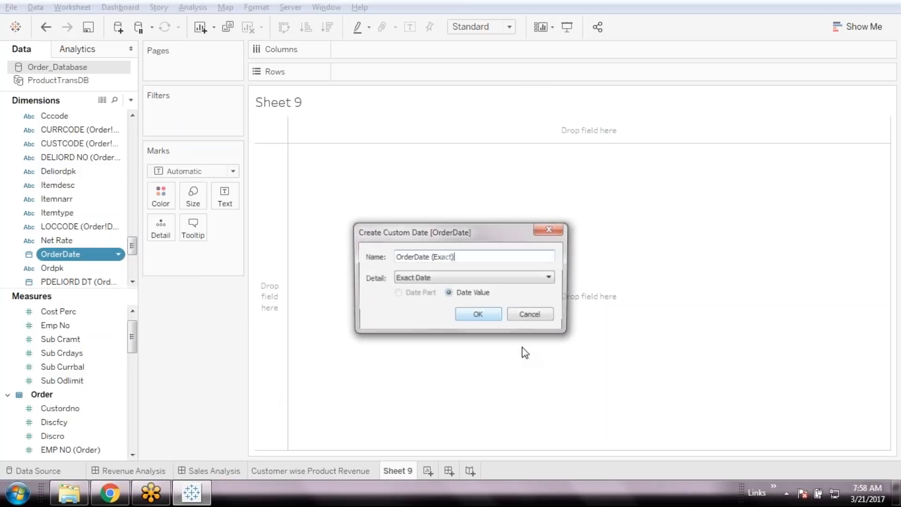
{"action": "left_click", "coordinate": [540, 280]}
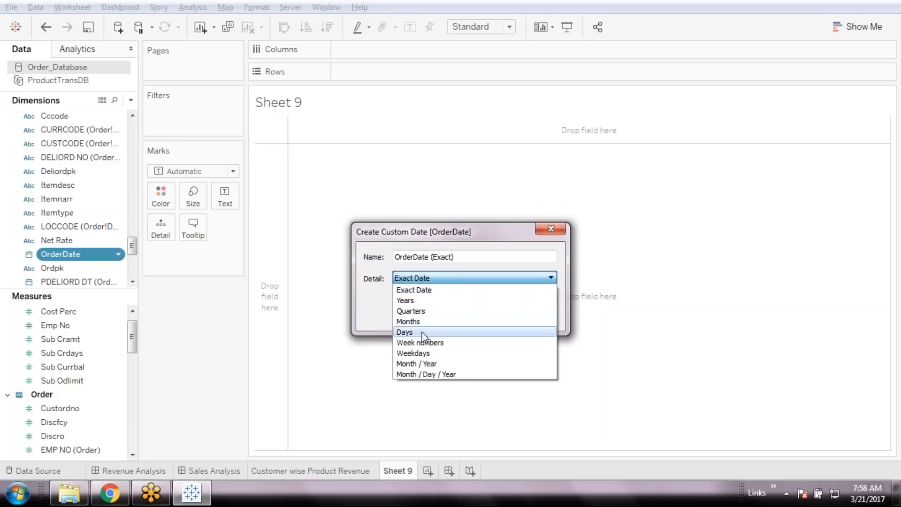
{"action": "left_click", "coordinate": [464, 338]}
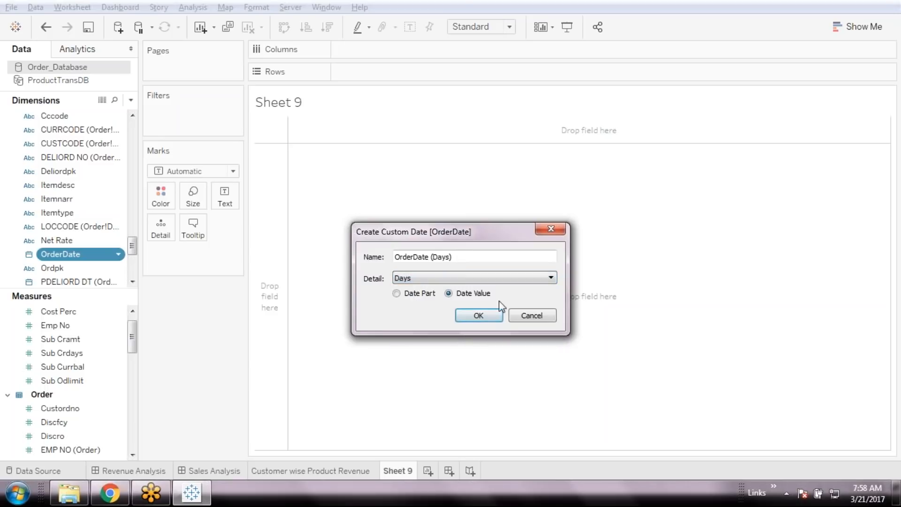
{"action": "left_click", "coordinate": [496, 280]}
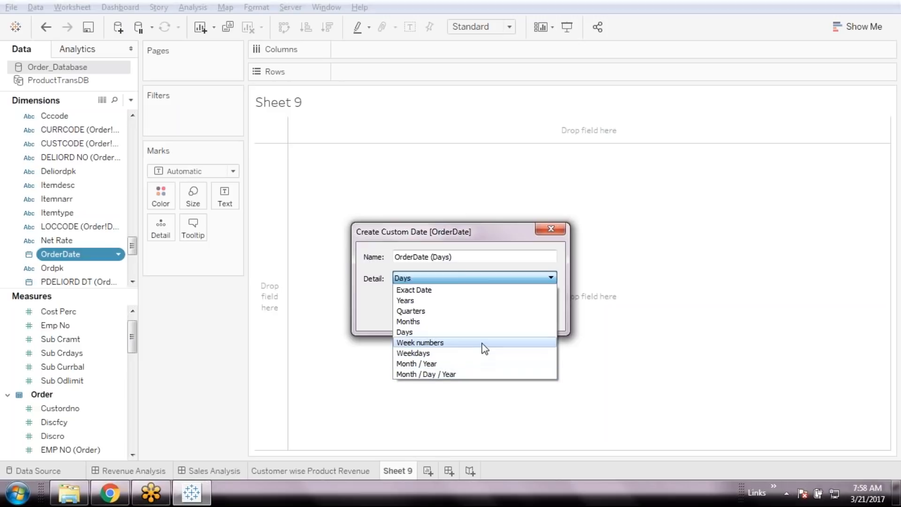
{"action": "left_click", "coordinate": [467, 354]}
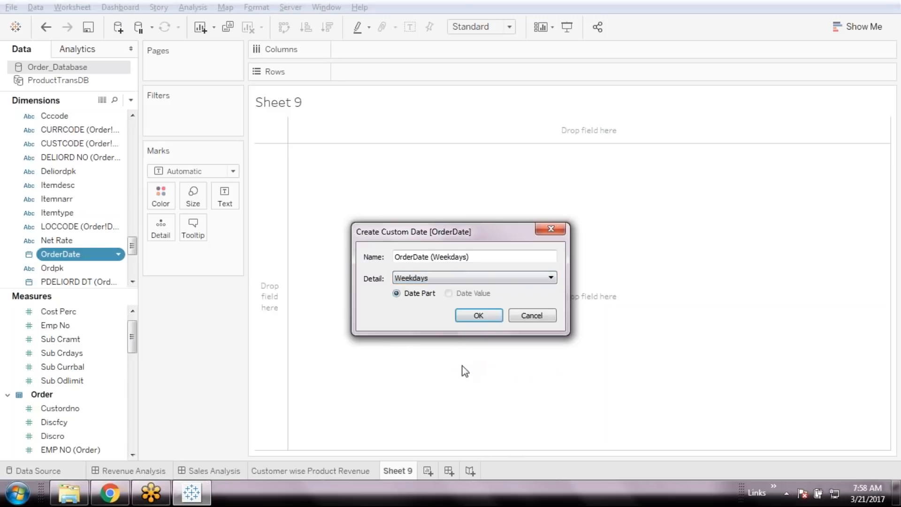
{"action": "key", "text": "Home"}
{"action": "key", "text": "Delete"}
{"action": "key", "text": "Delete"}
{"action": "key", "text": "Delete"}
{"action": "key", "text": "Delete"}
{"action": "key", "text": "Delete"}
{"action": "key", "text": "Delete"}
{"action": "key", "text": "Delete"}
{"action": "key", "text": "Delete"}
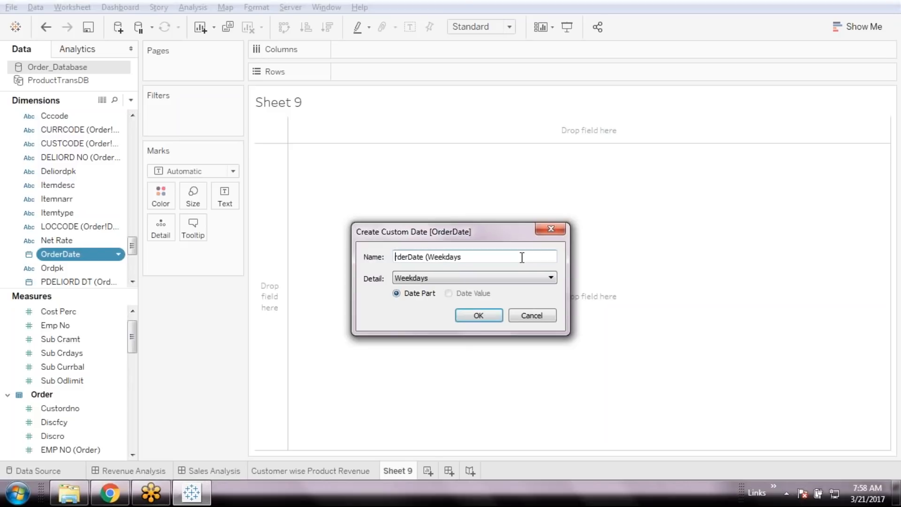
{"action": "key", "text": "Delete"}
{"action": "key", "text": "Delete"}
{"action": "key", "text": "Delete"}
{"action": "left_click", "coordinate": [488, 318]}
{"action": "left_click_drag", "start_coordinate": [132, 247], "coordinate": [161, 283]}
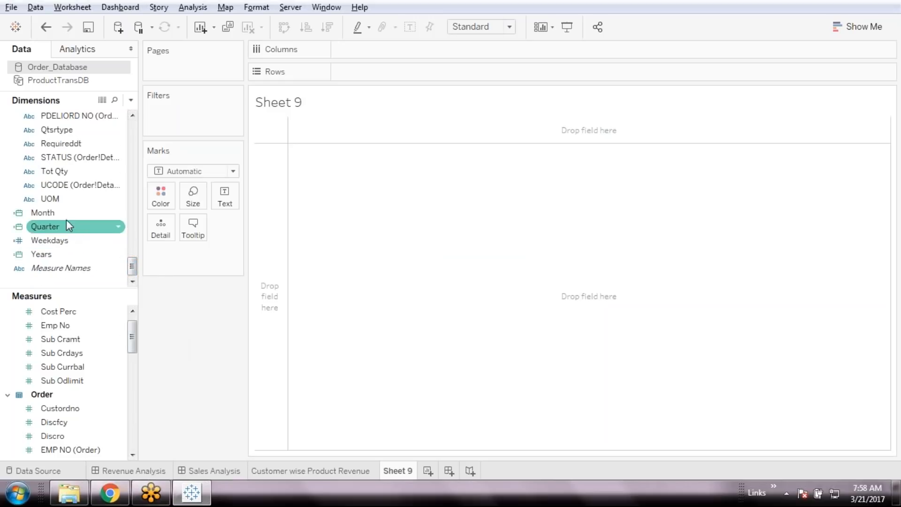
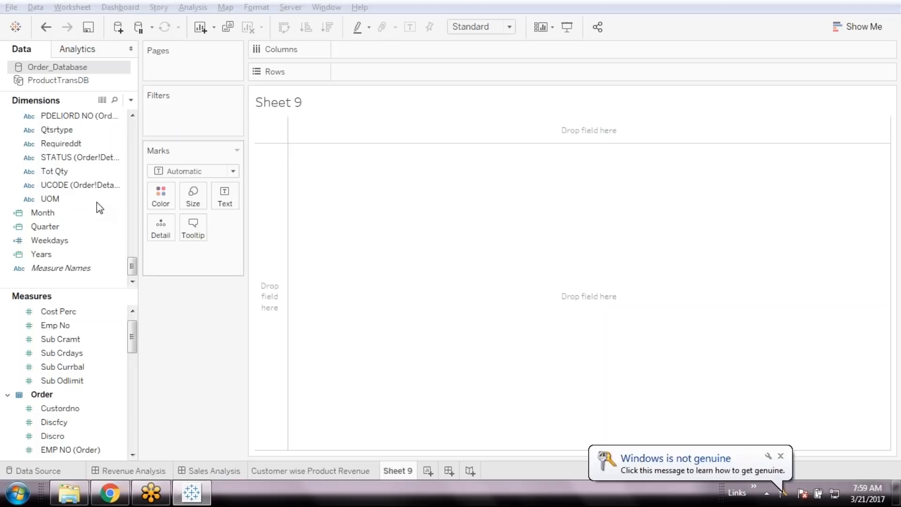
{"action": "left_click", "coordinate": [74, 290]}
{"action": "left_click_drag", "start_coordinate": [74, 291], "coordinate": [52, 316]}
{"action": "right_click", "coordinate": [53, 313]}
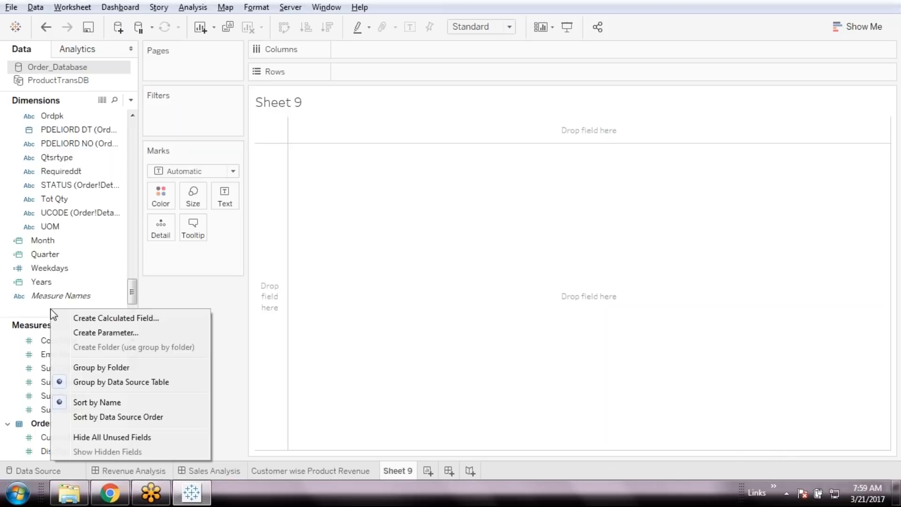
{"action": "left_click", "coordinate": [143, 321]}
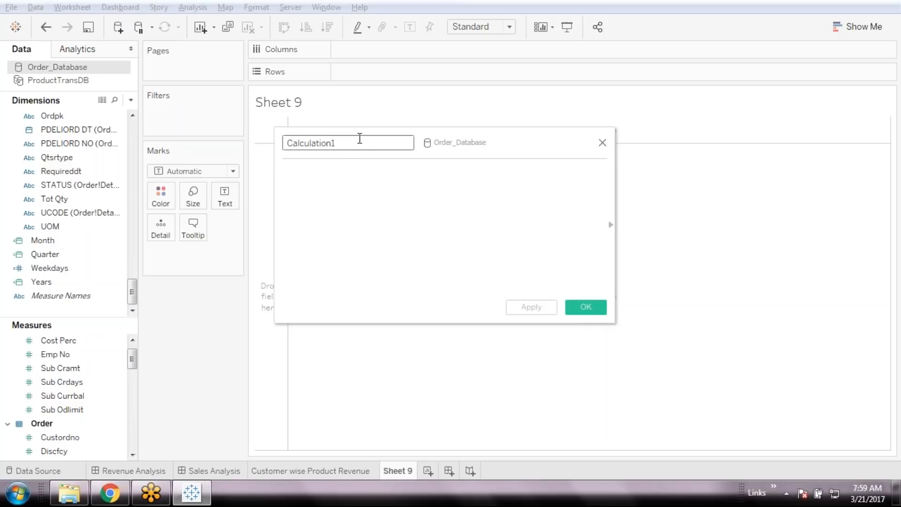
{"action": "left_click", "coordinate": [91, 197]}
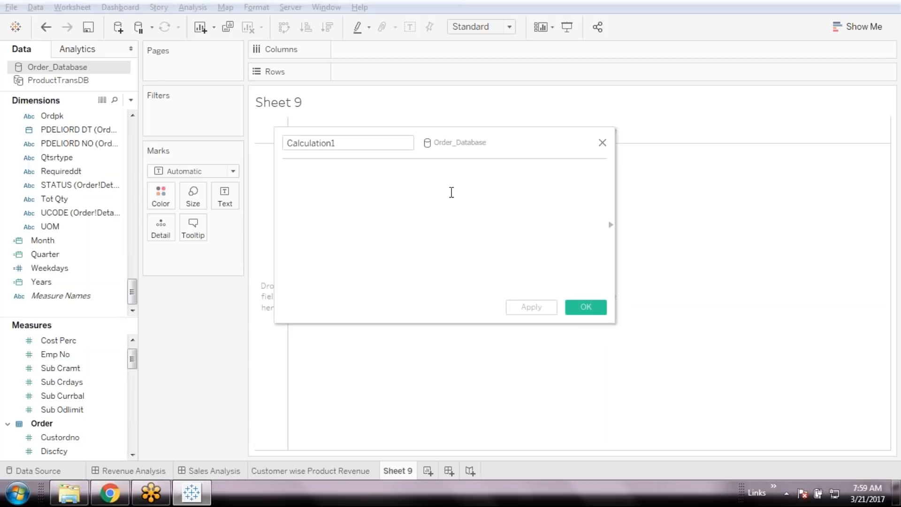
{"action": "left_click", "coordinate": [122, 226]}
{"action": "left_click", "coordinate": [383, 231]}
{"action": "left_click", "coordinate": [371, 147]}
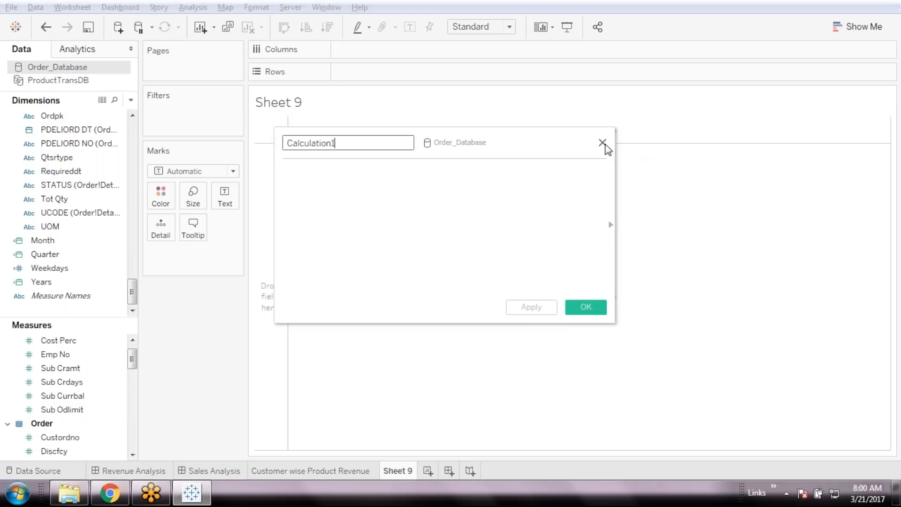
{"action": "left_click", "coordinate": [604, 144]}
{"action": "left_click_drag", "start_coordinate": [100, 318], "coordinate": [105, 306]}
Collapse the Order and Customer table groups in the dimensions list.
{"action": "left_click_drag", "start_coordinate": [134, 281], "coordinate": [16, 195]}
{"action": "scroll", "coordinate": [12, 225], "scroll_direction": "up", "scroll_amount": 2}
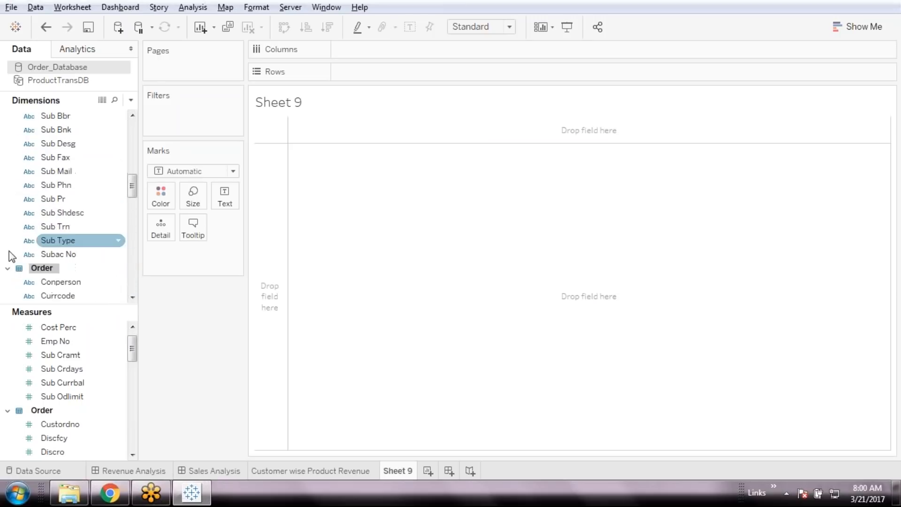
{"action": "left_click", "coordinate": [7, 268]}
{"action": "scroll", "coordinate": [7, 239], "scroll_direction": "up", "scroll_amount": 6}
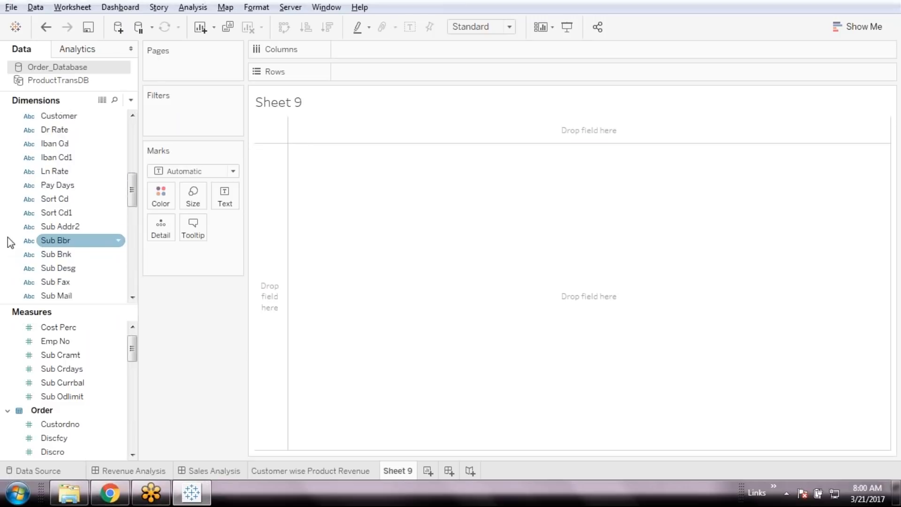
{"action": "scroll", "coordinate": [8, 225], "scroll_direction": "up", "scroll_amount": 3}
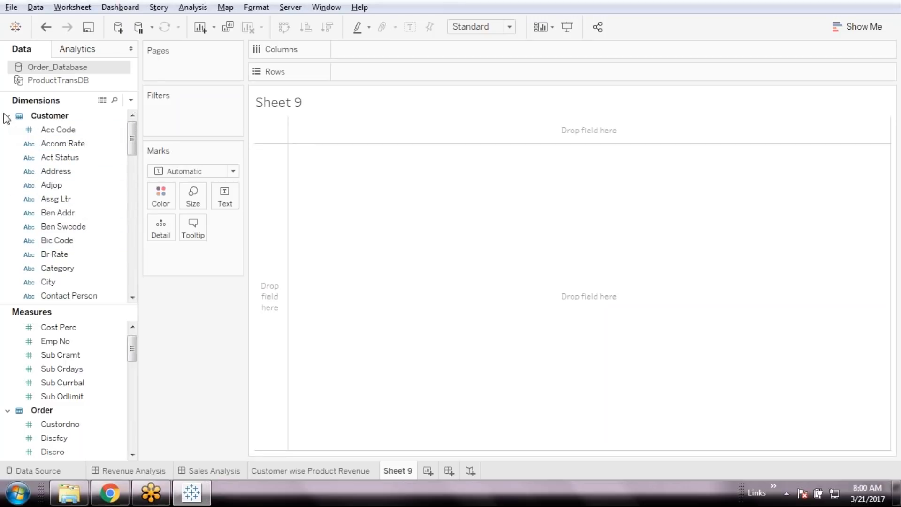
{"action": "left_click", "coordinate": [8, 115]}
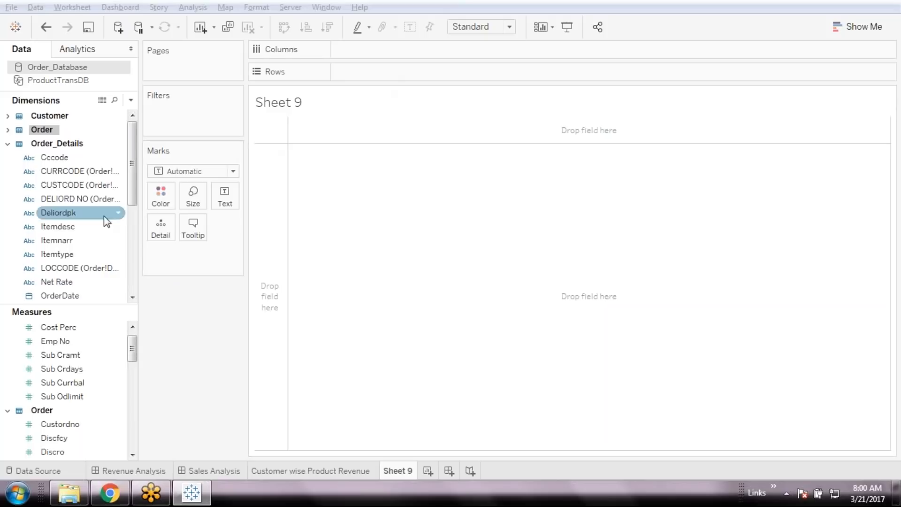
Rename the Itemdesc dimension in Order_Details as Item Name.
{"action": "left_click", "coordinate": [70, 228]}
{"action": "right_click", "coordinate": [78, 230]}
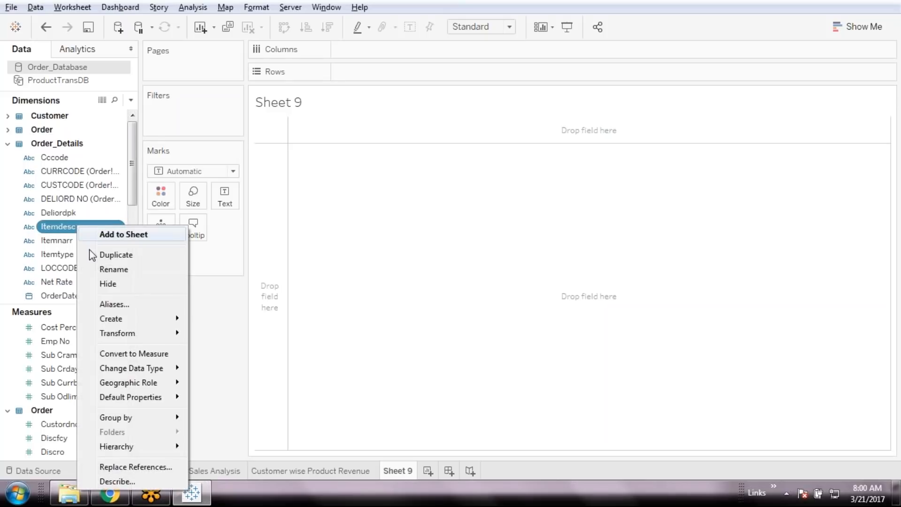
{"action": "left_click", "coordinate": [138, 270]}
{"action": "key", "text": "End"}
{"action": "key", "text": "BackSpace"}
{"action": "key", "text": "BackSpace"}
{"action": "key", "text": "BackSpace"}
{"action": "key", "text": "BackSpace"}
{"action": "type", "text": "Name"}
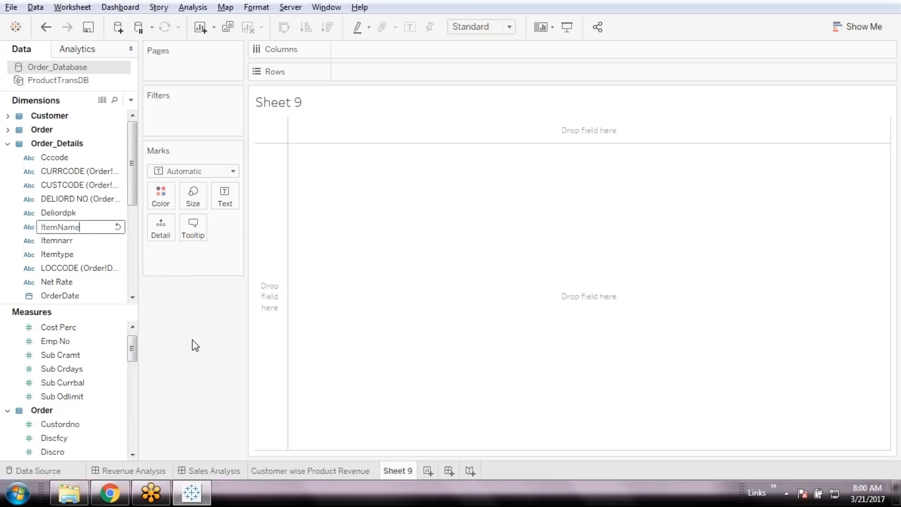
{"action": "left_click", "coordinate": [57, 227]}
{"action": "key", "text": "Return"}
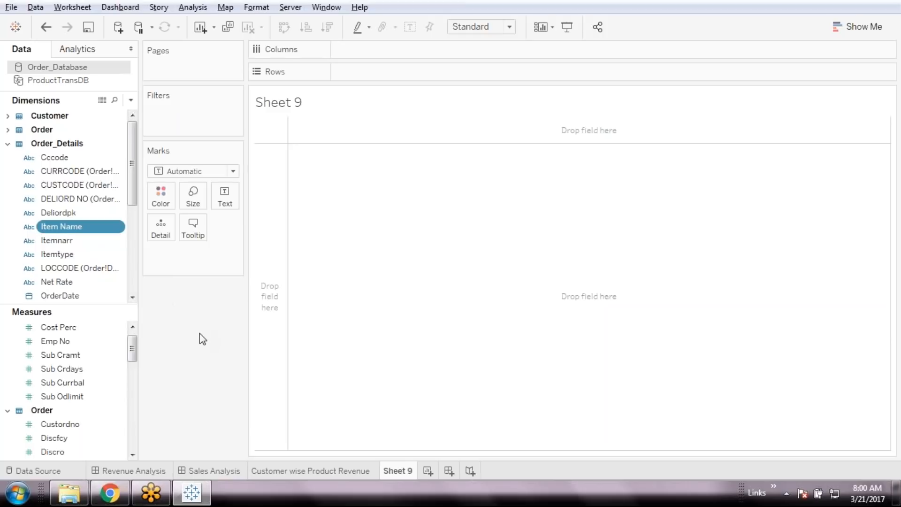
Rename the DELIORD NO (Order!Details) dimension as Order No.
{"action": "right_click", "coordinate": [72, 203]}
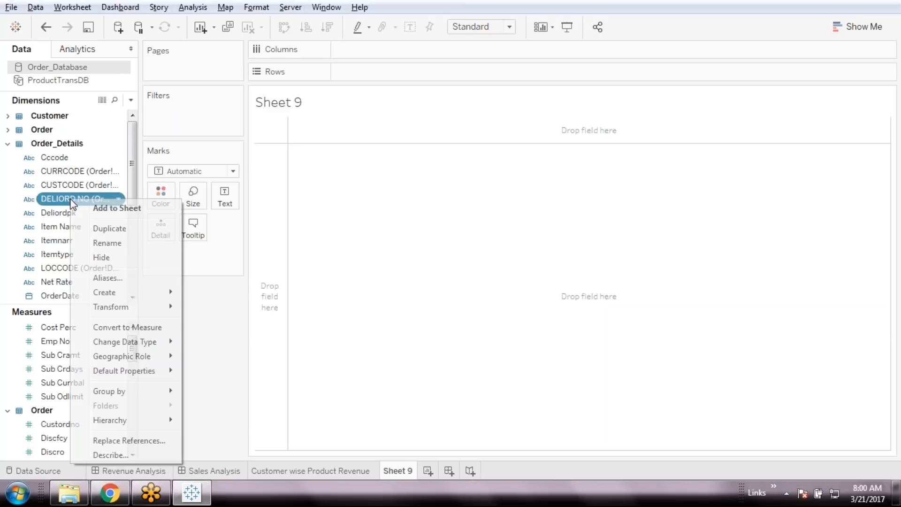
{"action": "left_click", "coordinate": [125, 243]}
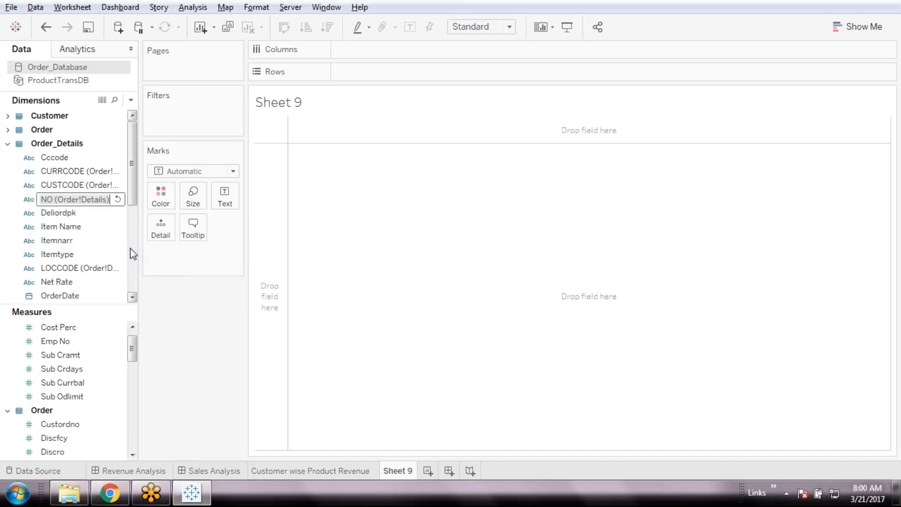
{"action": "key", "text": "Home"}
{"action": "key", "text": "shift+End"}
{"action": "type", "text": "Order"}
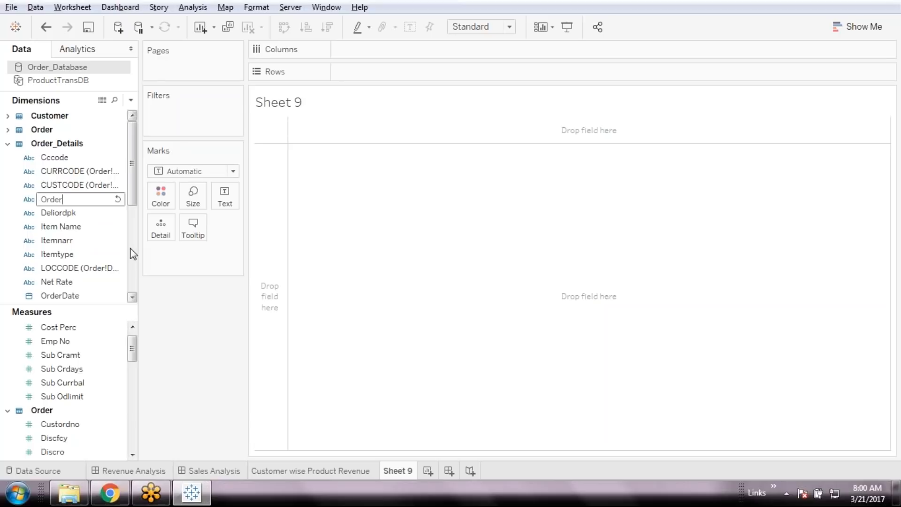
{"action": "type", "text": "No"}
{"action": "key", "text": "Left"}
{"action": "key", "text": "Left"}
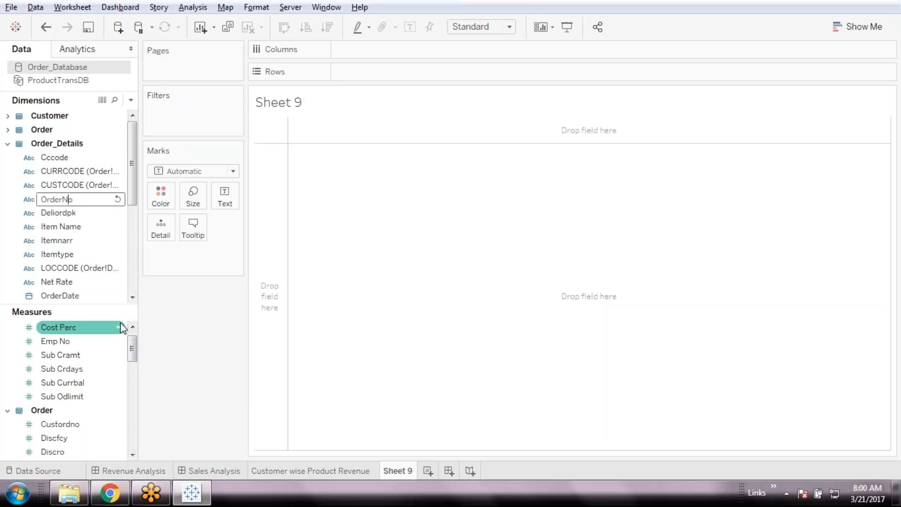
{"action": "left_click", "coordinate": [209, 355]}
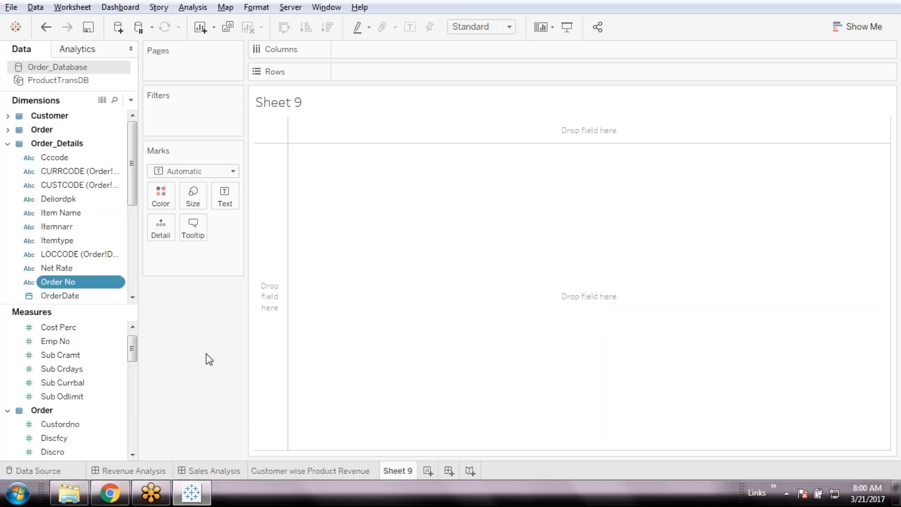
Review the Order_Details dimensions and measures, including the QTY and Net Amt fields and the custom date fields.
{"action": "left_click_drag", "start_coordinate": [135, 168], "coordinate": [127, 210]}
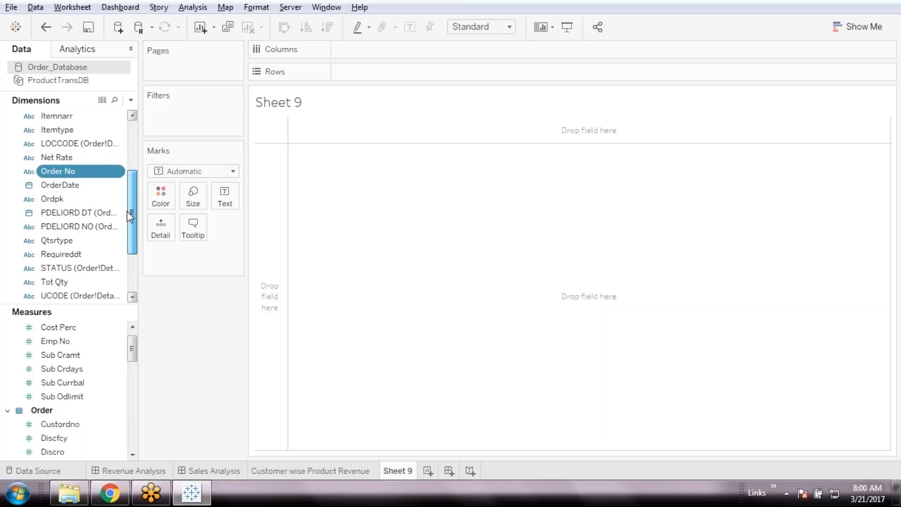
{"action": "left_click_drag", "start_coordinate": [127, 214], "coordinate": [126, 227]}
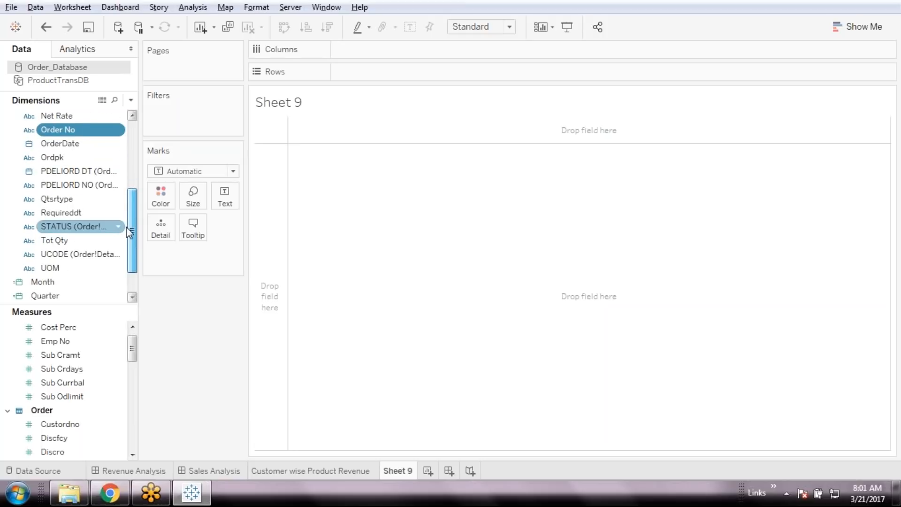
{"action": "left_click_drag", "start_coordinate": [132, 221], "coordinate": [136, 147]}
{"action": "left_click_drag", "start_coordinate": [136, 359], "coordinate": [133, 414]}
{"action": "left_click", "coordinate": [56, 425]}
{"action": "right_click", "coordinate": [58, 428]}
{"action": "left_click", "coordinate": [206, 404]}
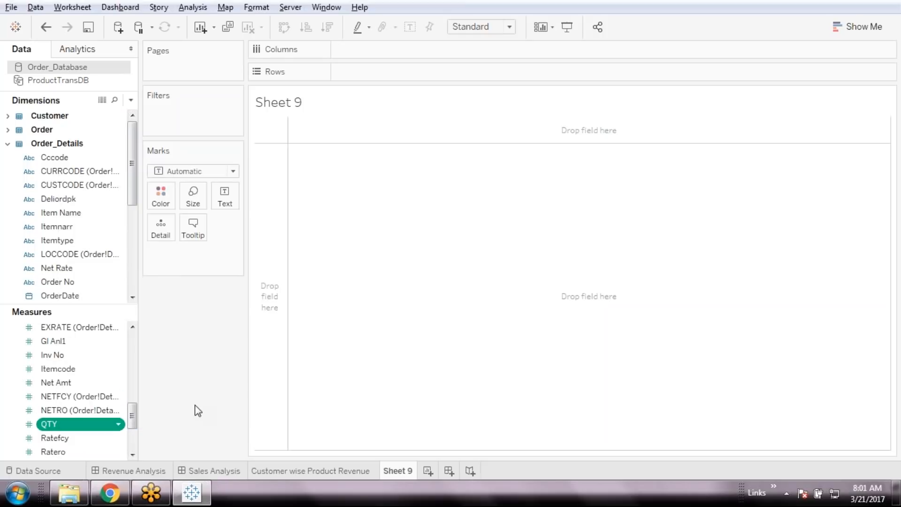
{"action": "scroll", "coordinate": [77, 397], "scroll_direction": "up", "scroll_amount": 2}
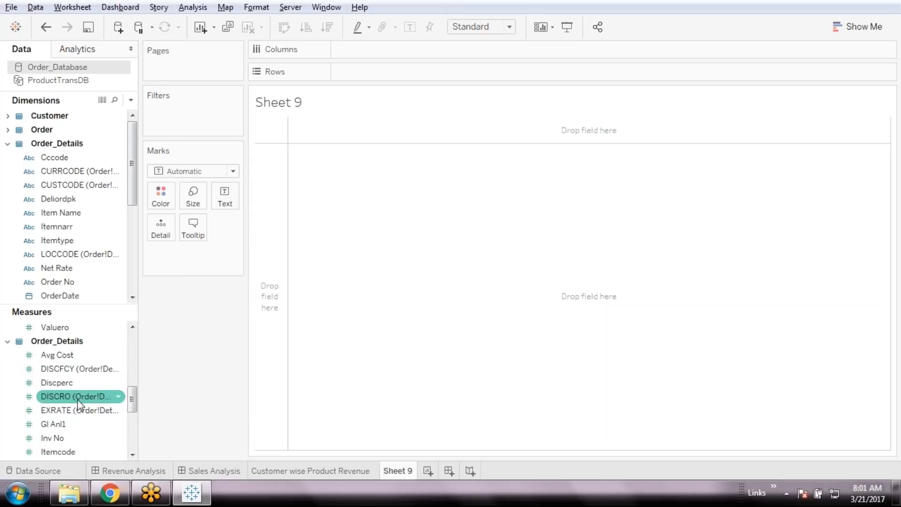
{"action": "scroll", "coordinate": [79, 405], "scroll_direction": "down", "scroll_amount": 1}
{"action": "left_click", "coordinate": [71, 424]}
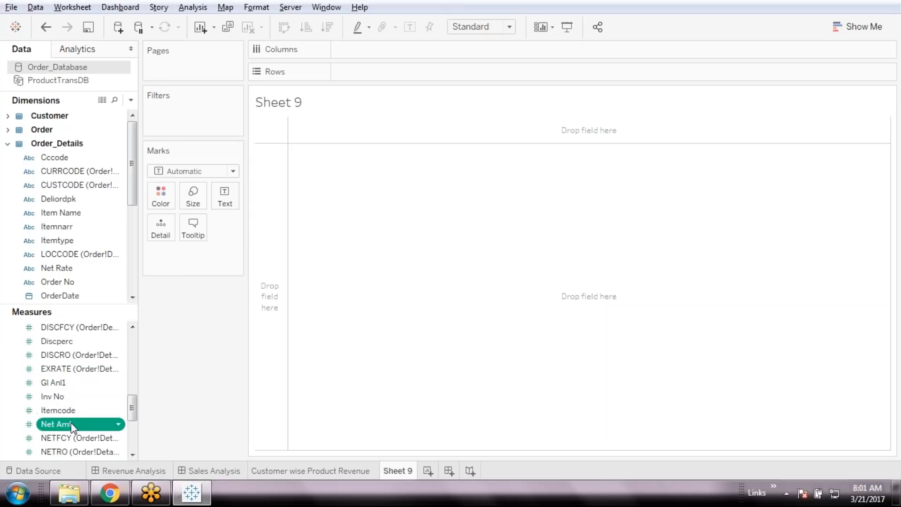
{"action": "right_click", "coordinate": [72, 424]}
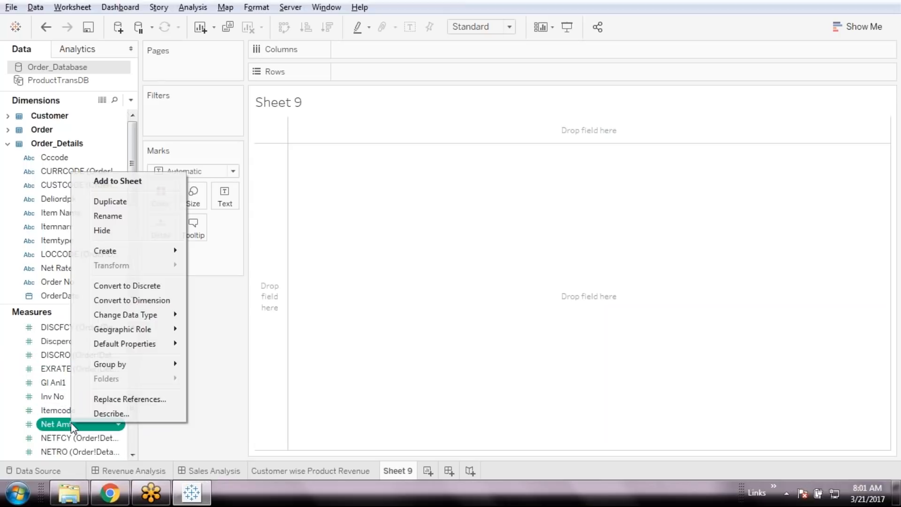
{"action": "left_click", "coordinate": [228, 379]}
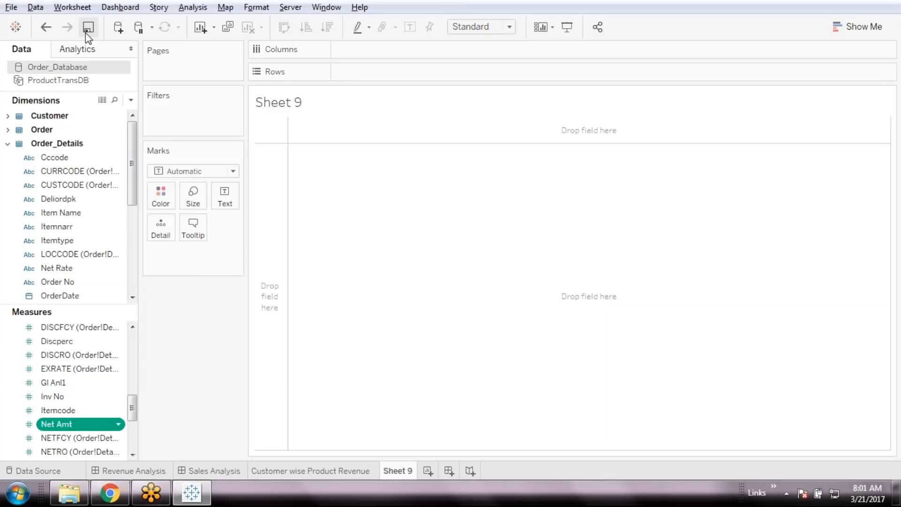
{"action": "left_click_drag", "start_coordinate": [133, 174], "coordinate": [128, 257]}
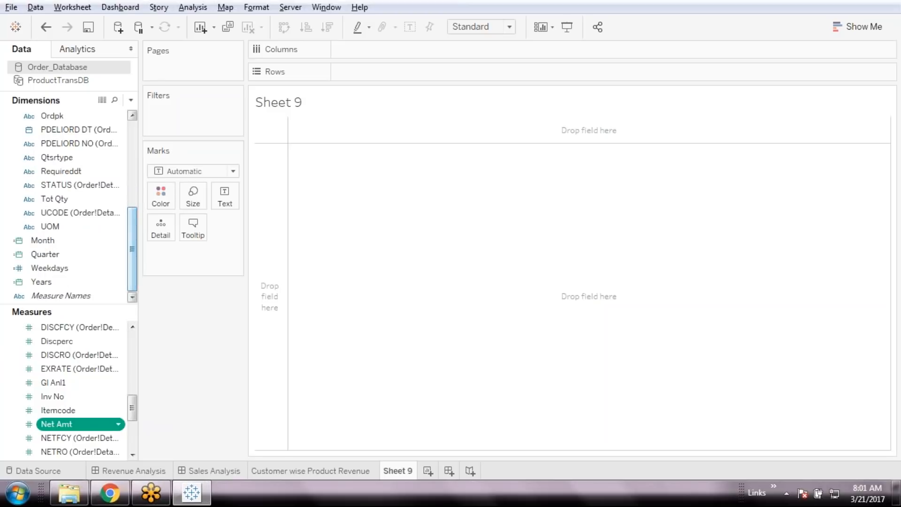
Plot the sum of Net Amt against the custom Month date as a line chart.
{"action": "left_click", "coordinate": [54, 242]}
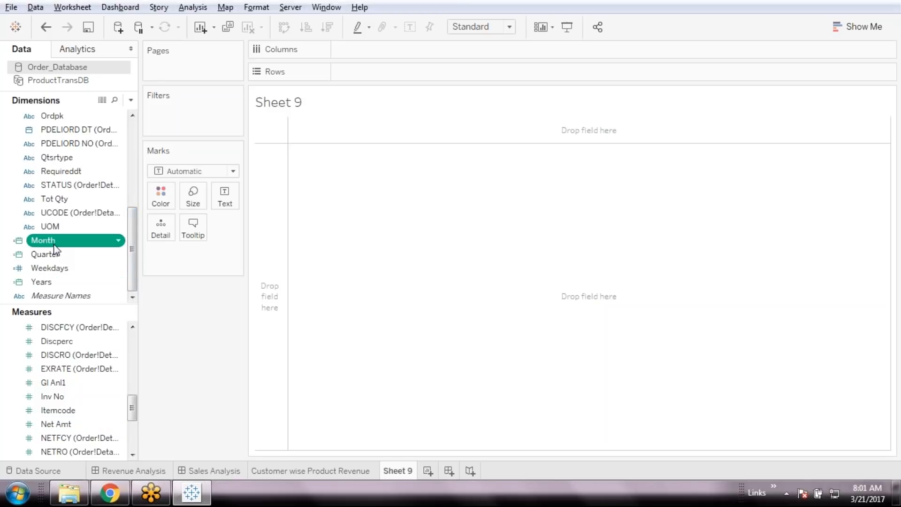
{"action": "double_click", "coordinate": [54, 242]}
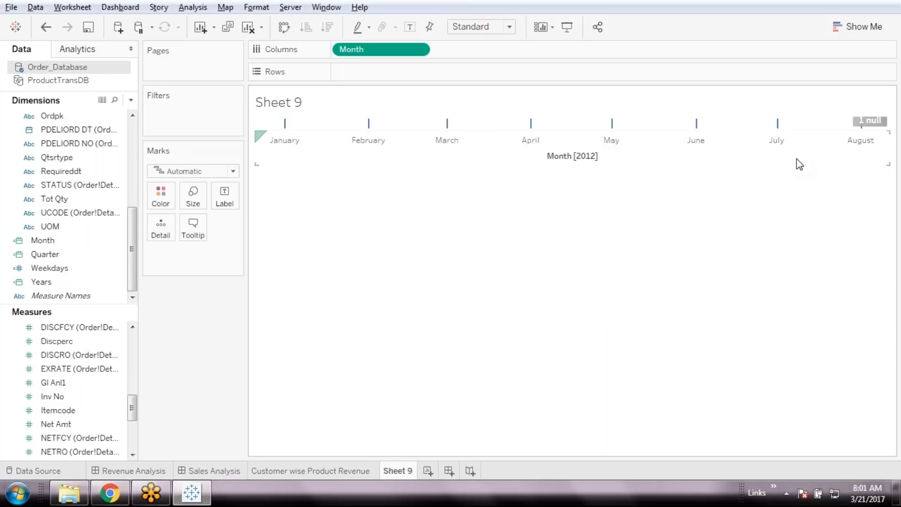
{"action": "left_click", "coordinate": [859, 31]}
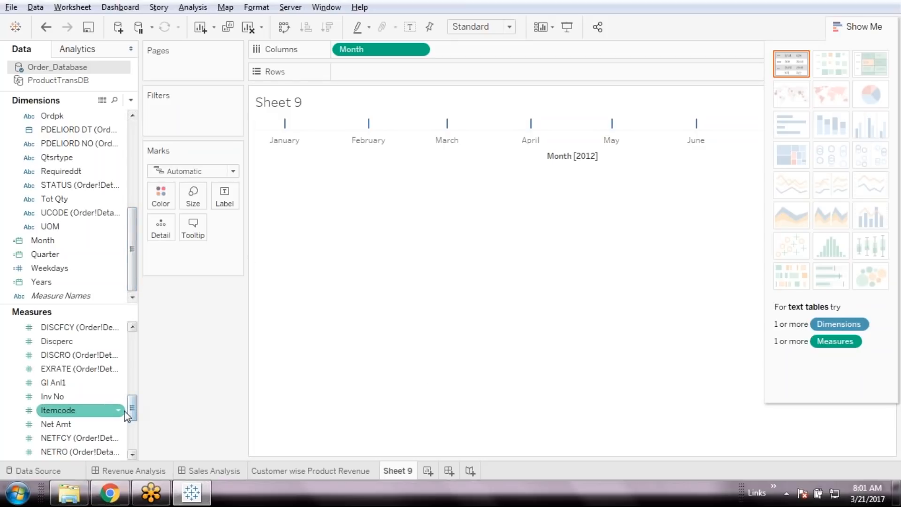
{"action": "left_click", "coordinate": [57, 425]}
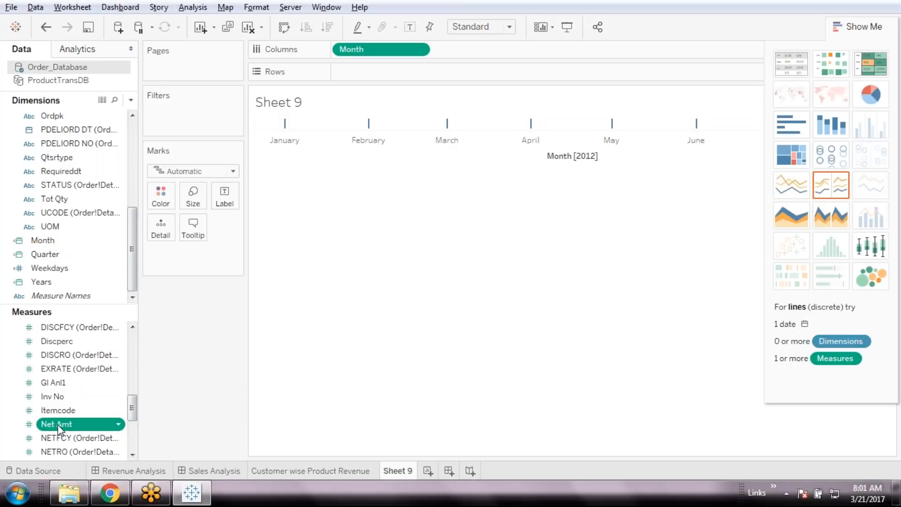
{"action": "double_click", "coordinate": [57, 424]}
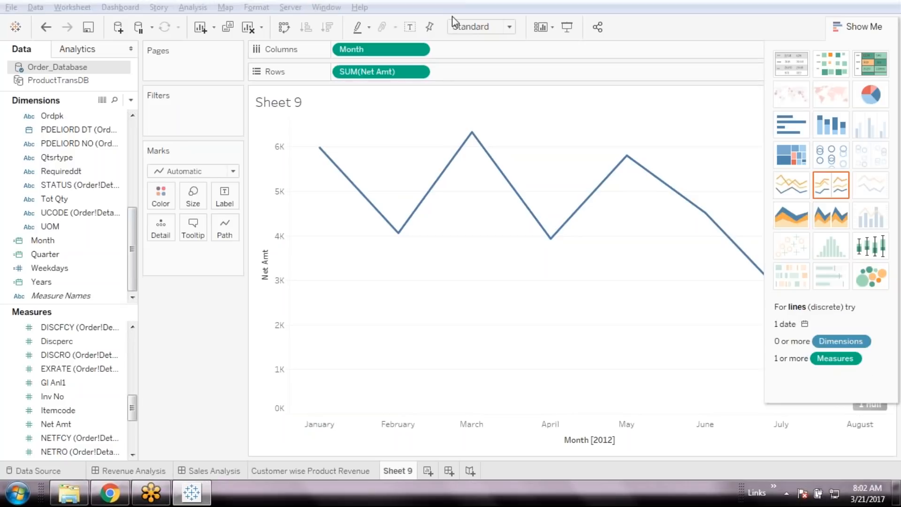
{"action": "left_click", "coordinate": [863, 23]}
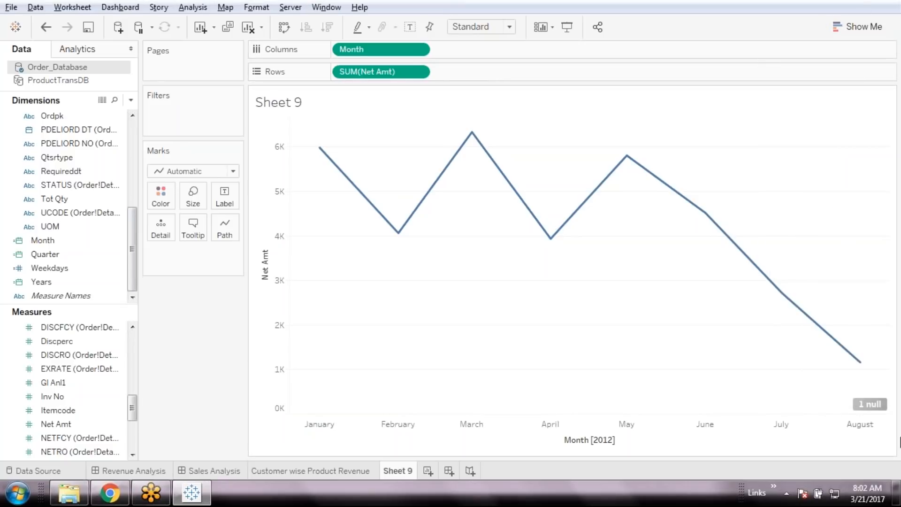
Try the Month date at continuous Day level in columns, and remove it from the view.
{"action": "mouse_move", "coordinate": [398, 232]}
{"action": "left_click", "coordinate": [419, 50]}
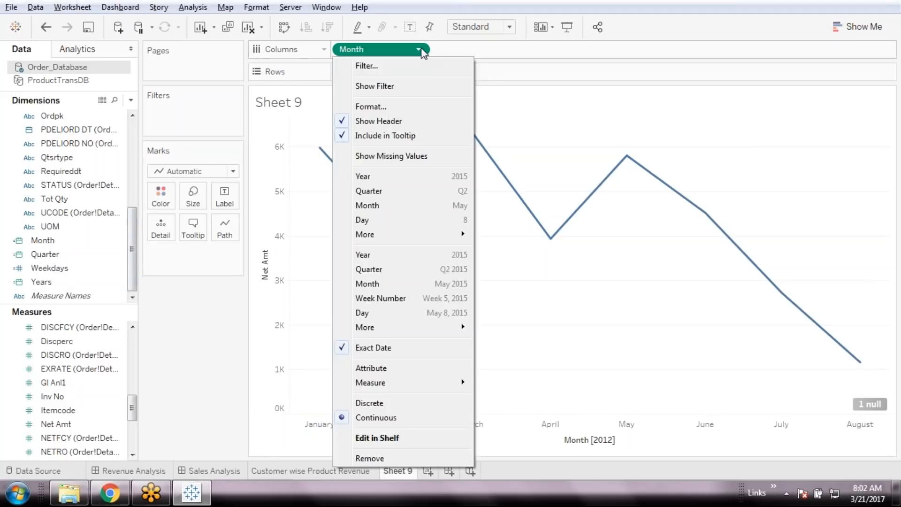
{"action": "left_click", "coordinate": [419, 314]}
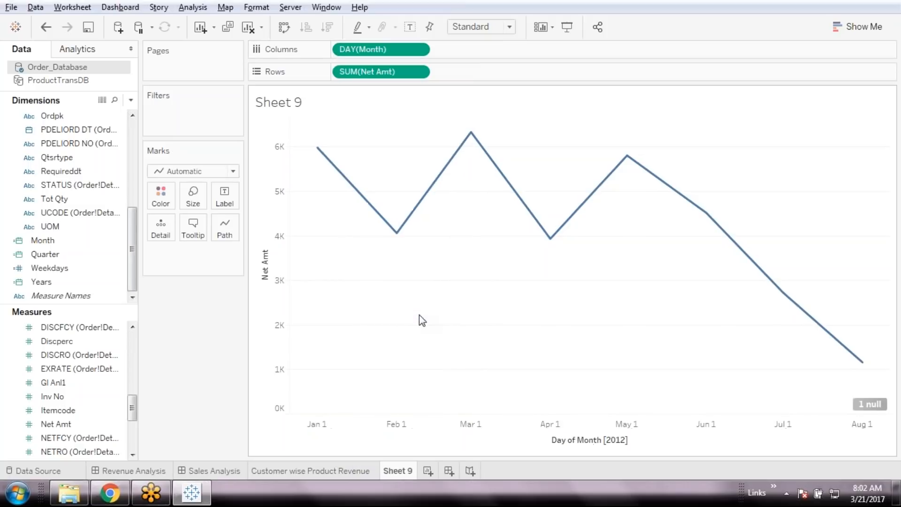
{"action": "left_click", "coordinate": [418, 49]}
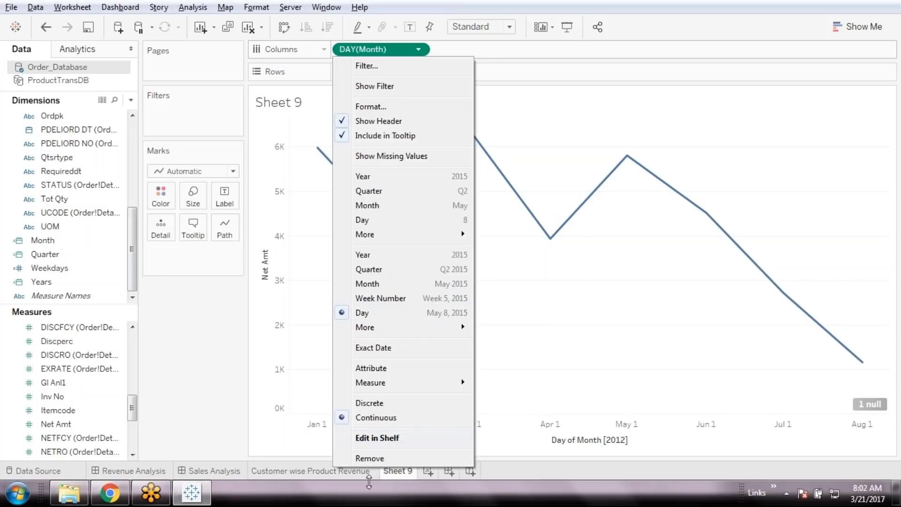
{"action": "left_click", "coordinate": [388, 458]}
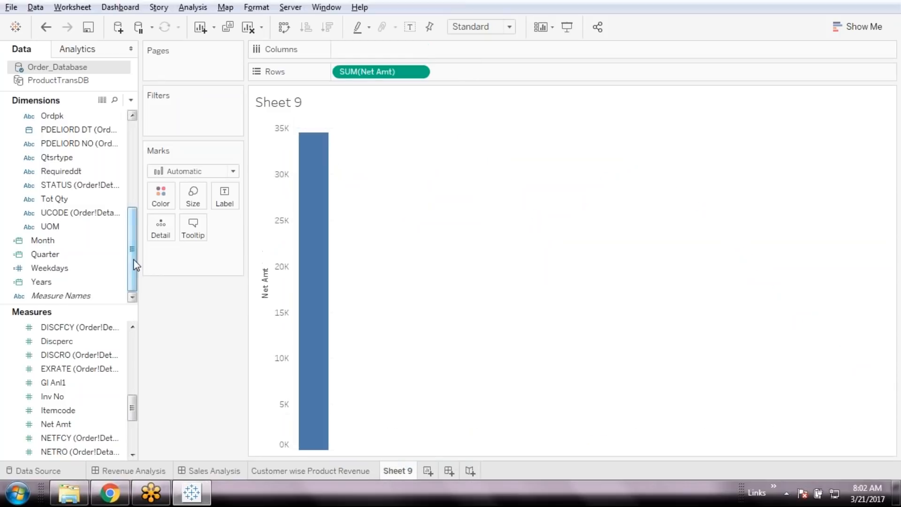
Try plotting Net Amt by the Weekdays date, and remove both fields from the sheet.
{"action": "double_click", "coordinate": [71, 271]}
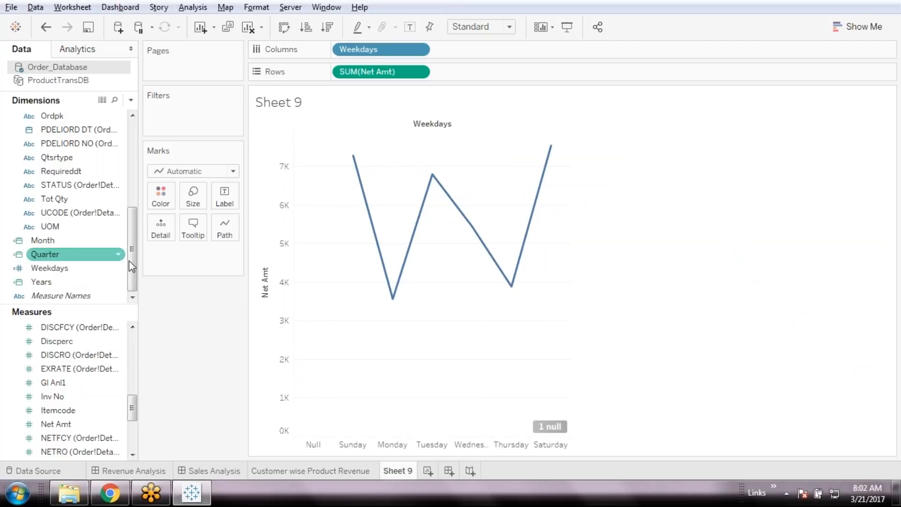
{"action": "left_click", "coordinate": [419, 50]}
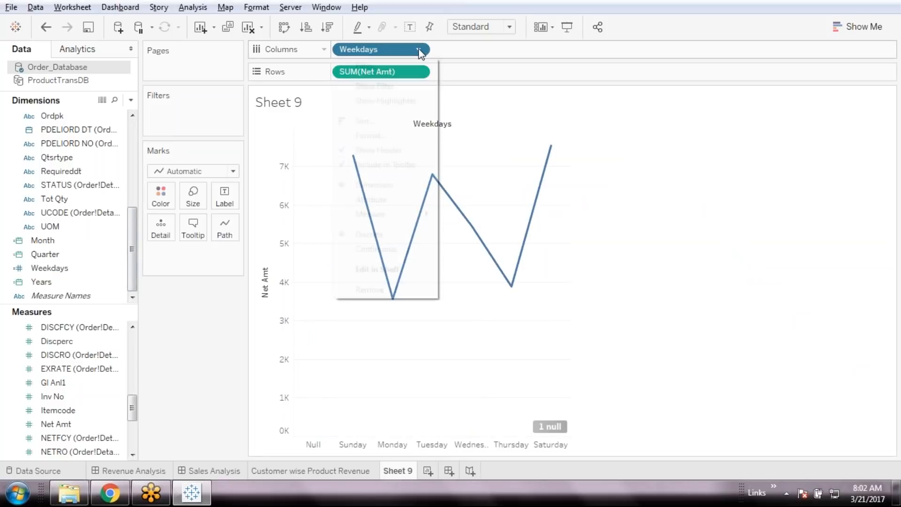
{"action": "left_click", "coordinate": [404, 290]}
{"action": "left_click", "coordinate": [419, 72]}
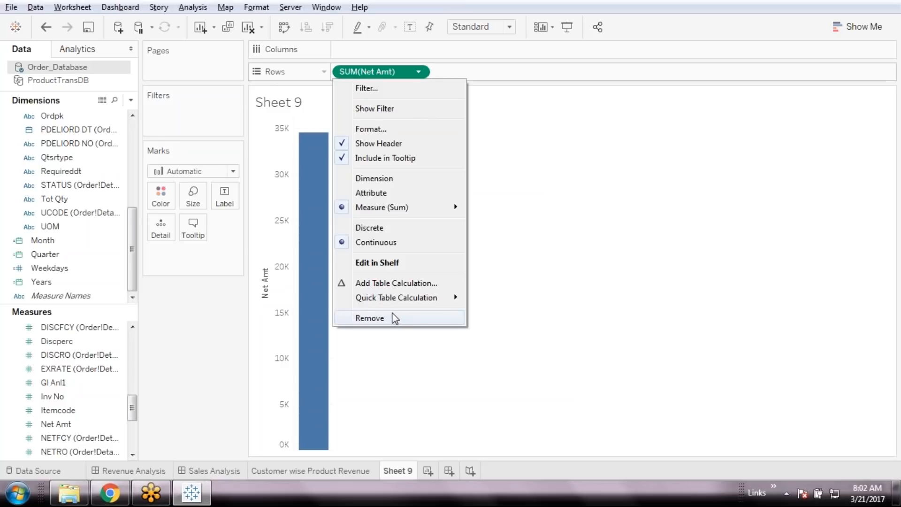
{"action": "left_click", "coordinate": [394, 318]}
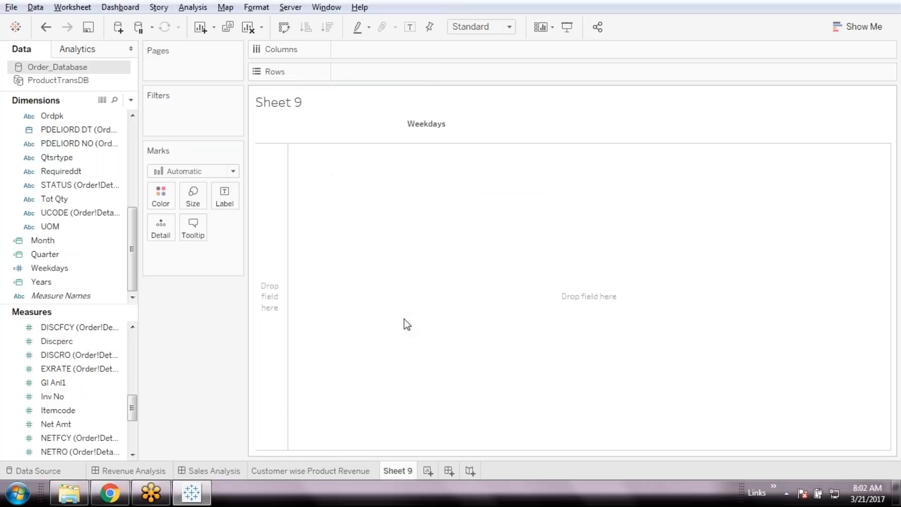
Switch to the ProductTransDB data source and place the transaction Date in columns as discrete months.
{"action": "left_click", "coordinate": [57, 82]}
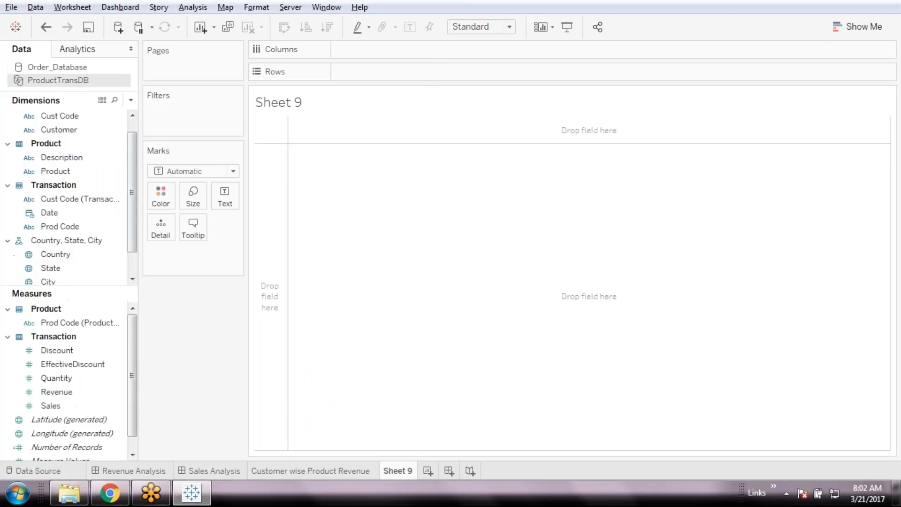
{"action": "left_click_drag", "start_coordinate": [132, 230], "coordinate": [136, 254]}
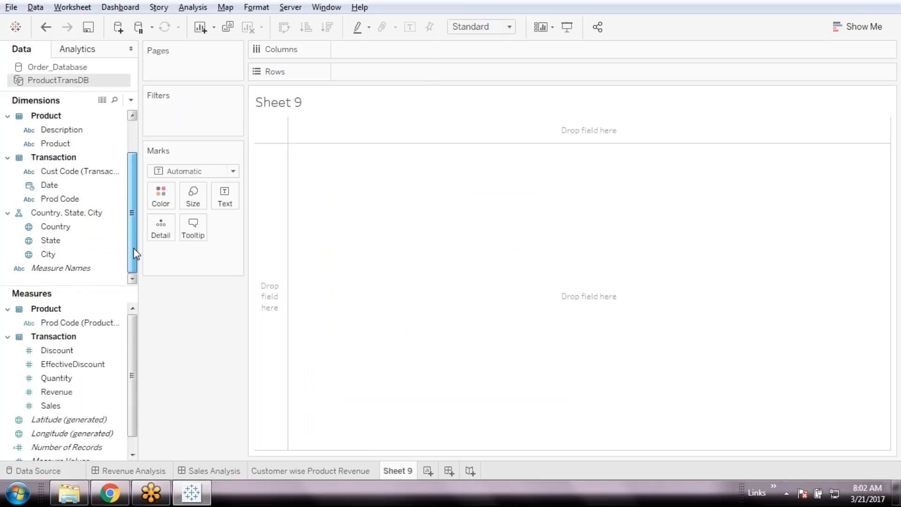
{"action": "double_click", "coordinate": [63, 186]}
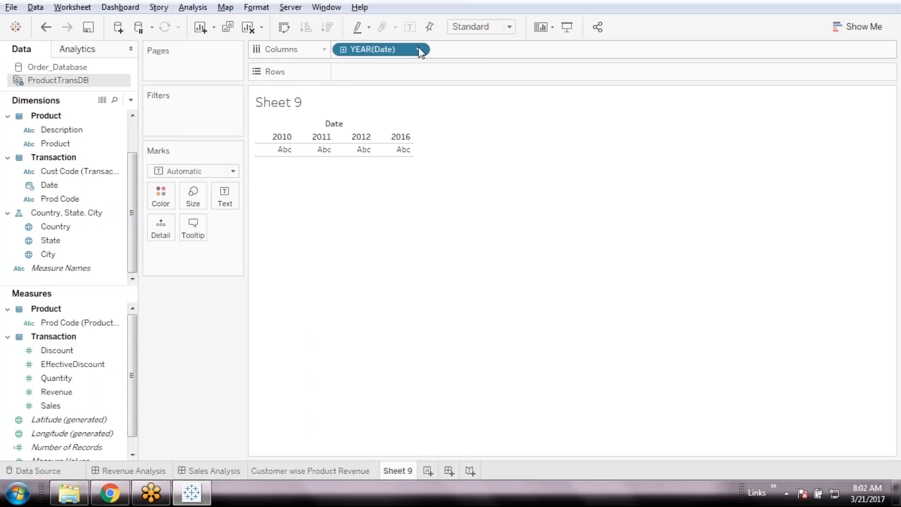
{"action": "left_click", "coordinate": [418, 49]}
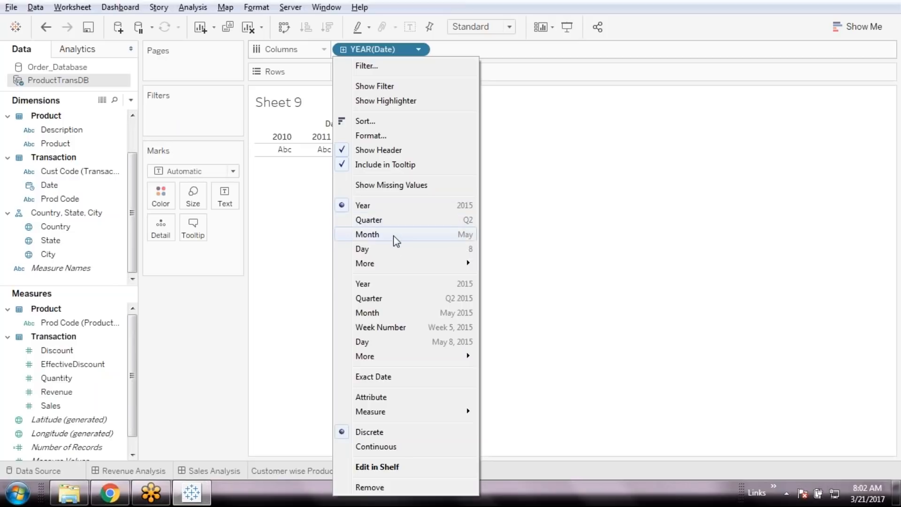
{"action": "left_click", "coordinate": [391, 313]}
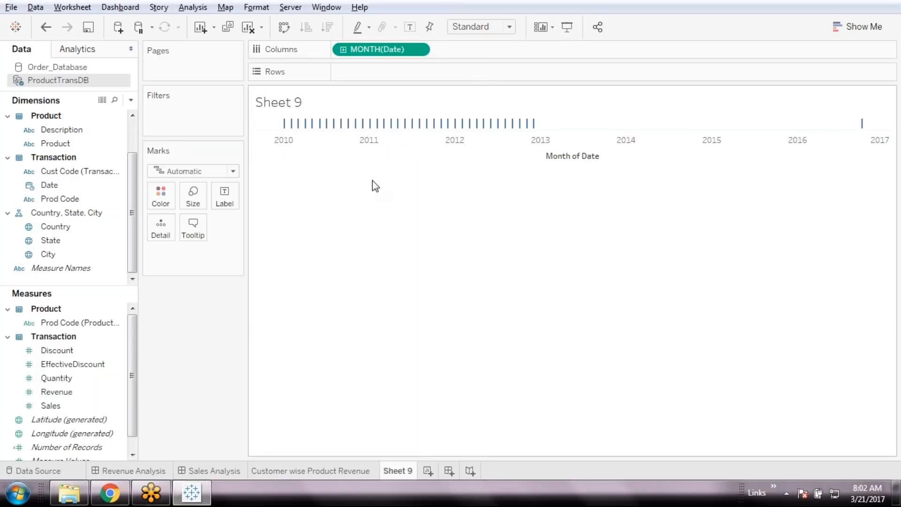
{"action": "left_click", "coordinate": [418, 49]}
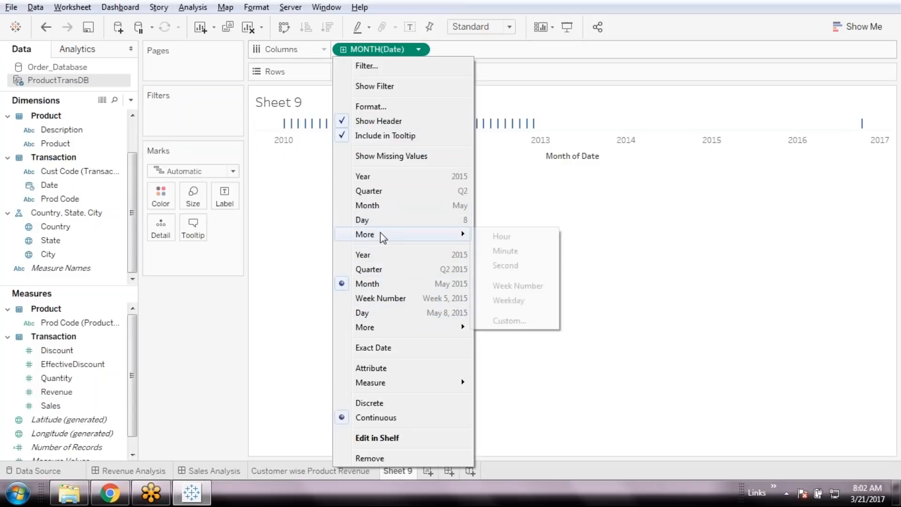
{"action": "left_click", "coordinate": [385, 205]}
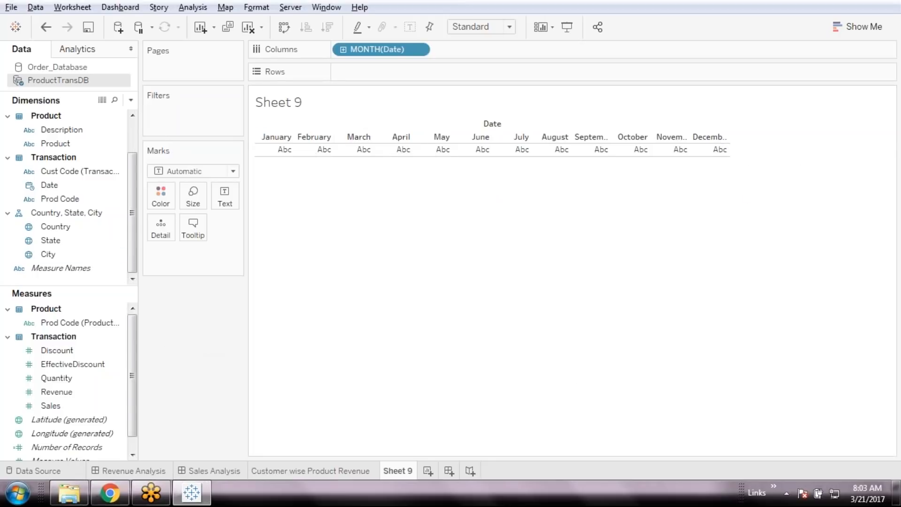
Add the Discount measure and display it by month as a continuous line chart.
{"action": "double_click", "coordinate": [75, 351]}
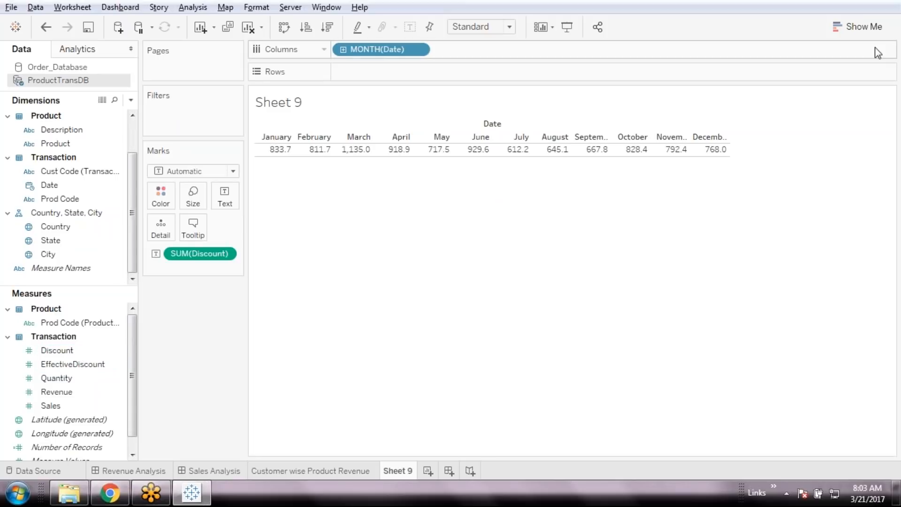
{"action": "left_click", "coordinate": [858, 27]}
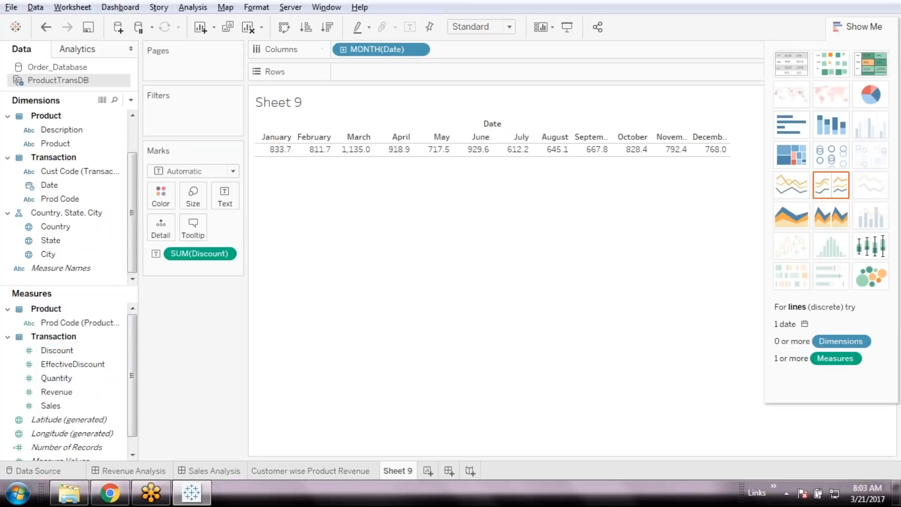
{"action": "left_click", "coordinate": [791, 190]}
{"action": "left_click", "coordinate": [858, 27]}
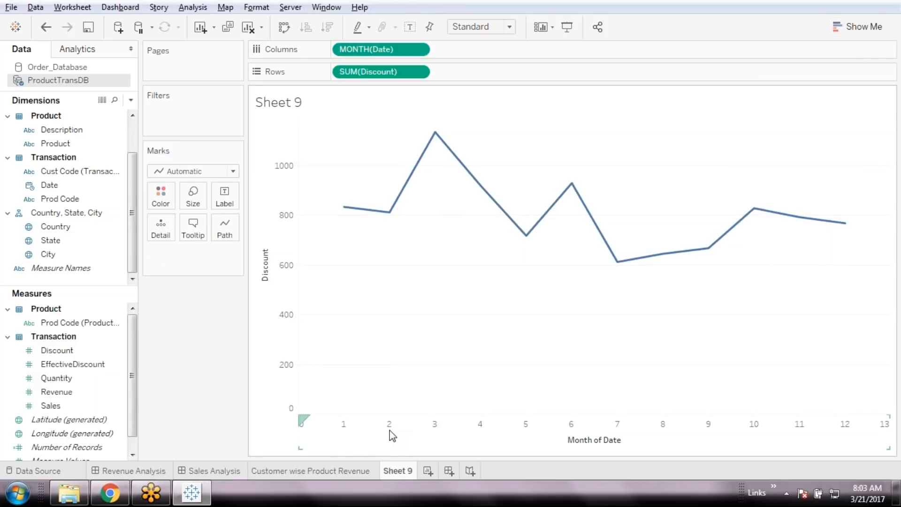
Replace the Discount measure in rows with Quantity, and swap Quantity for Sales.
{"action": "left_click_drag", "start_coordinate": [91, 377], "coordinate": [352, 226]}
{"action": "left_click", "coordinate": [418, 73]}
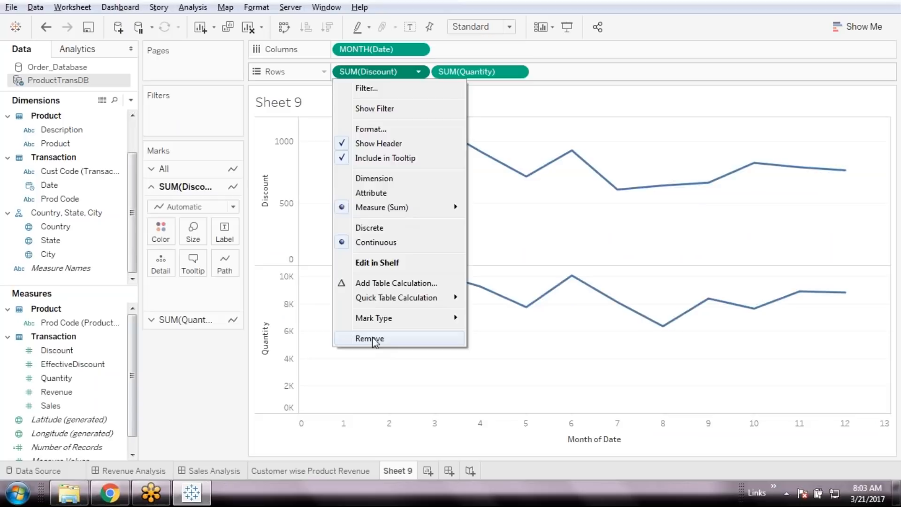
{"action": "left_click", "coordinate": [371, 338]}
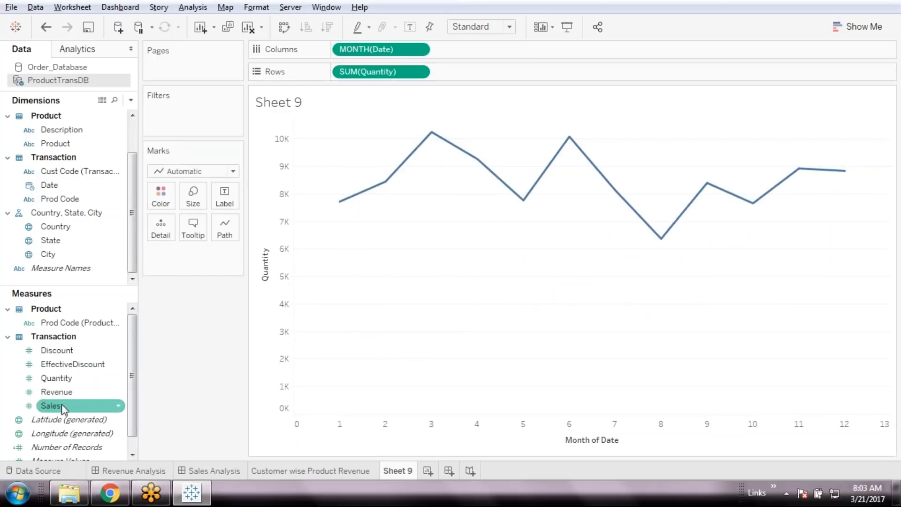
{"action": "left_click_drag", "start_coordinate": [61, 404], "coordinate": [420, 74]}
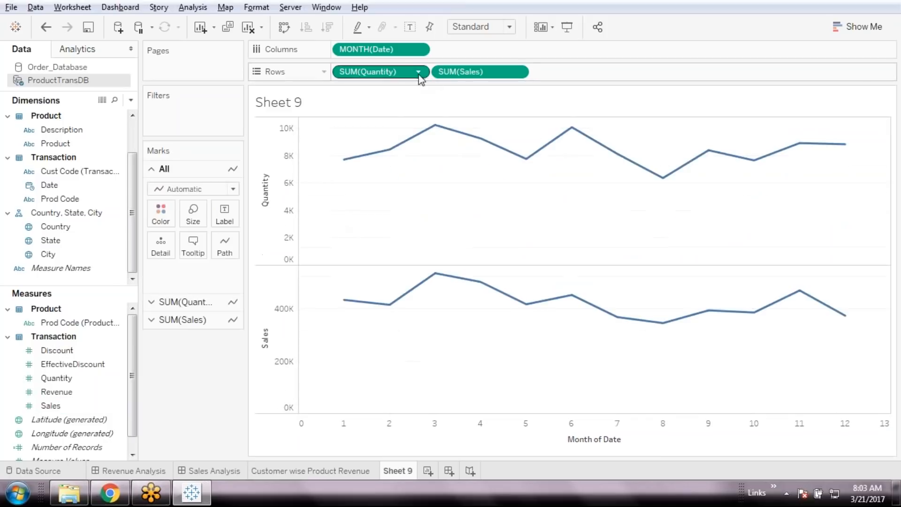
{"action": "left_click", "coordinate": [417, 72]}
{"action": "left_click", "coordinate": [388, 336]}
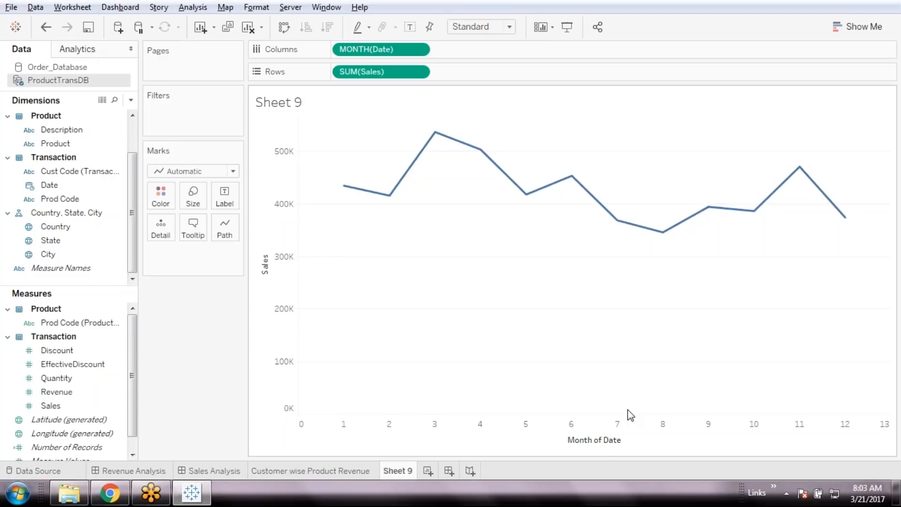
Change the title of the Month of Date axis to Month.
{"action": "left_click", "coordinate": [603, 446]}
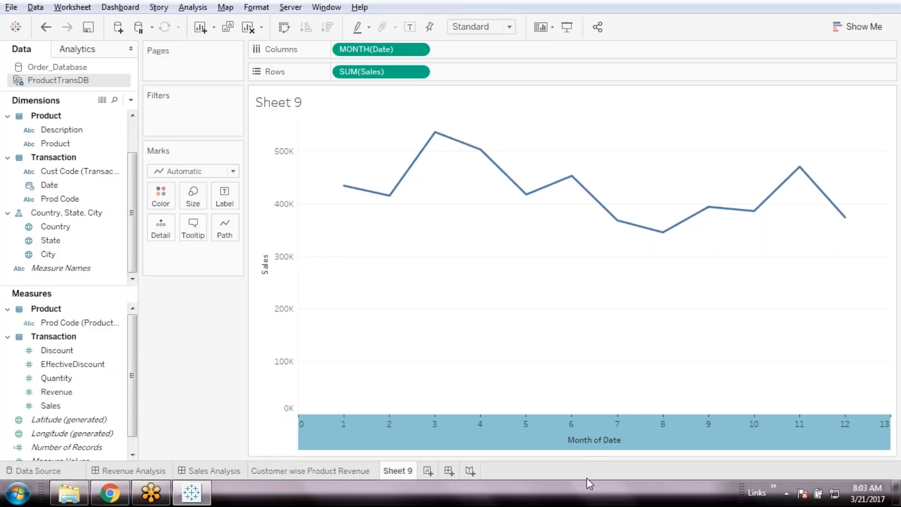
{"action": "right_click", "coordinate": [595, 443]}
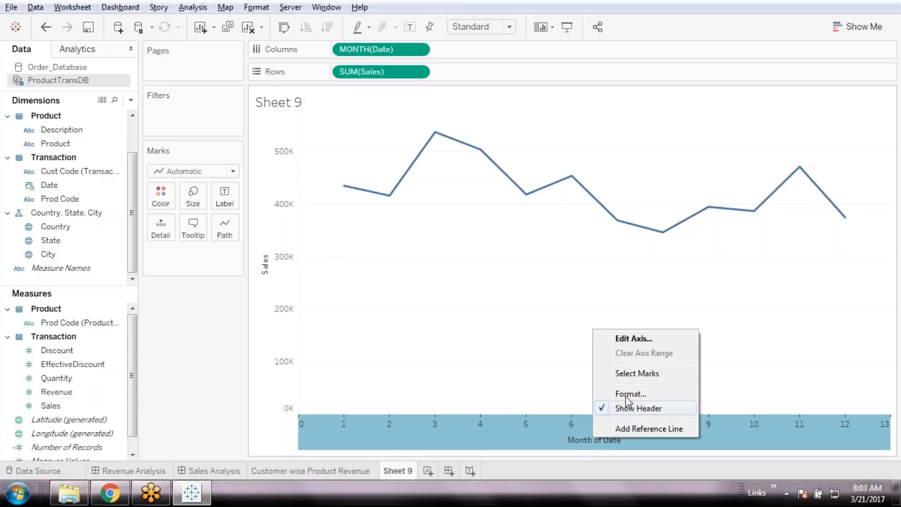
{"action": "left_click", "coordinate": [634, 338]}
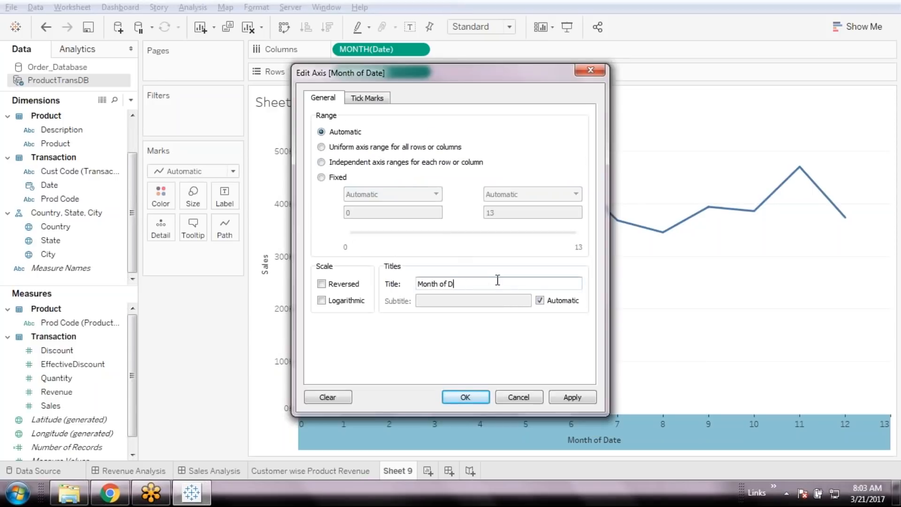
{"action": "left_click", "coordinate": [466, 397]}
Format the Sales axis scale numbers as Number (Standard).
{"action": "right_click", "coordinate": [270, 289]}
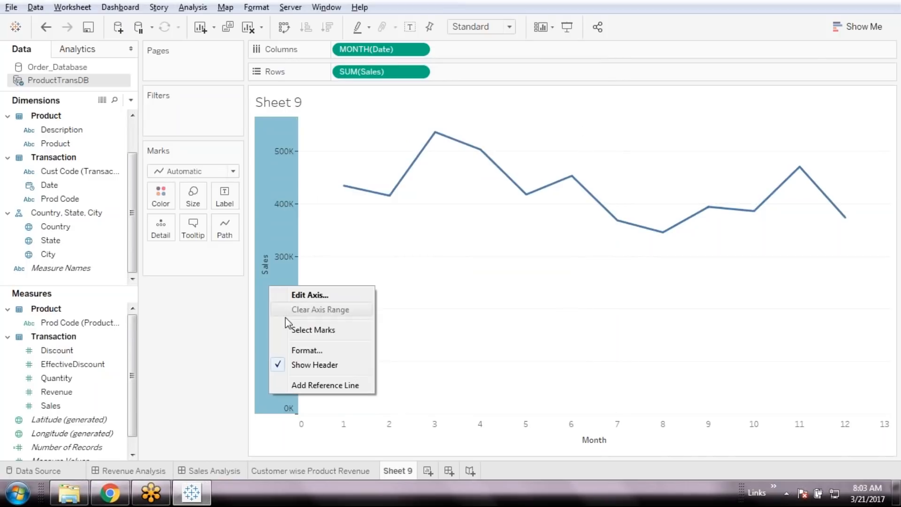
{"action": "left_click", "coordinate": [305, 350]}
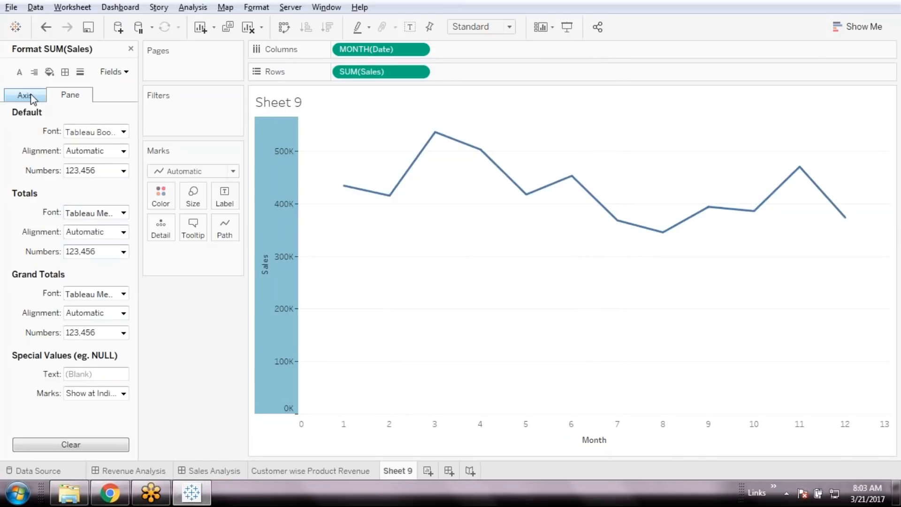
{"action": "left_click", "coordinate": [27, 94]}
{"action": "left_click", "coordinate": [123, 212]}
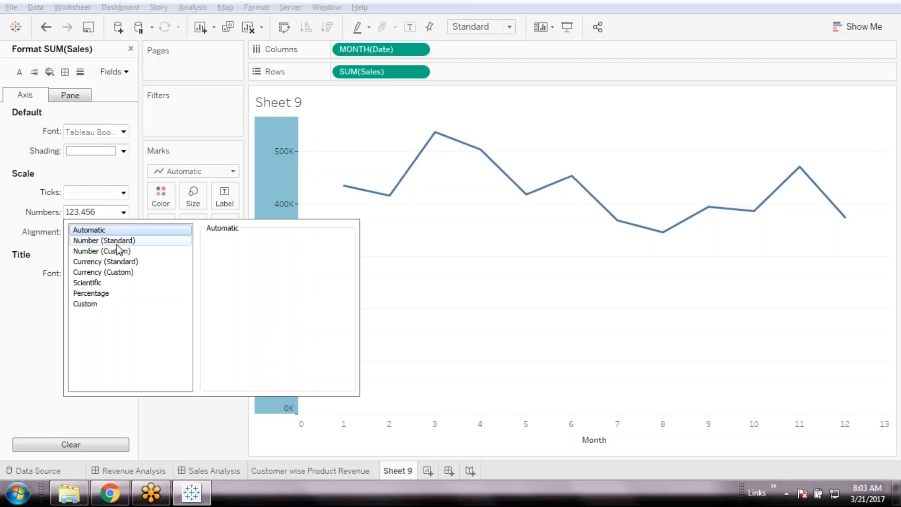
{"action": "left_click", "coordinate": [113, 242]}
{"action": "left_click", "coordinate": [203, 432]}
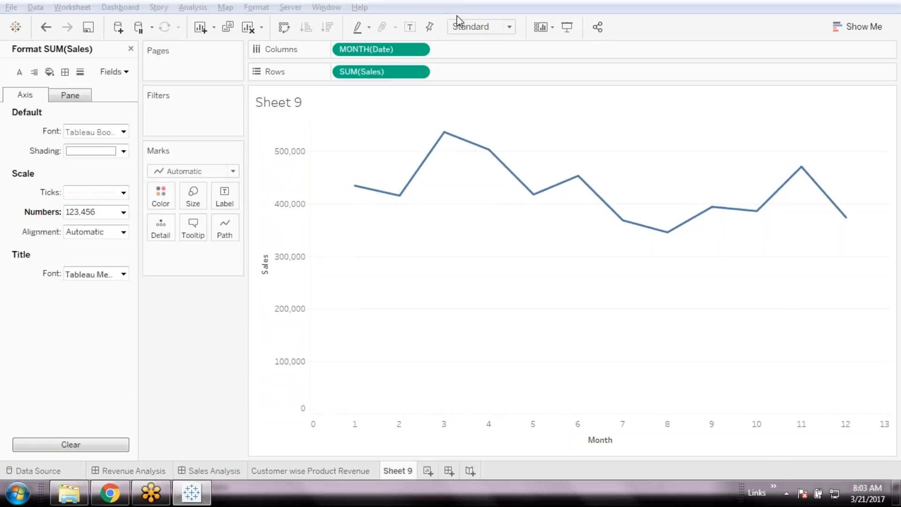
Label the points of the monthly line with the Sales measure.
{"action": "left_click", "coordinate": [130, 49]}
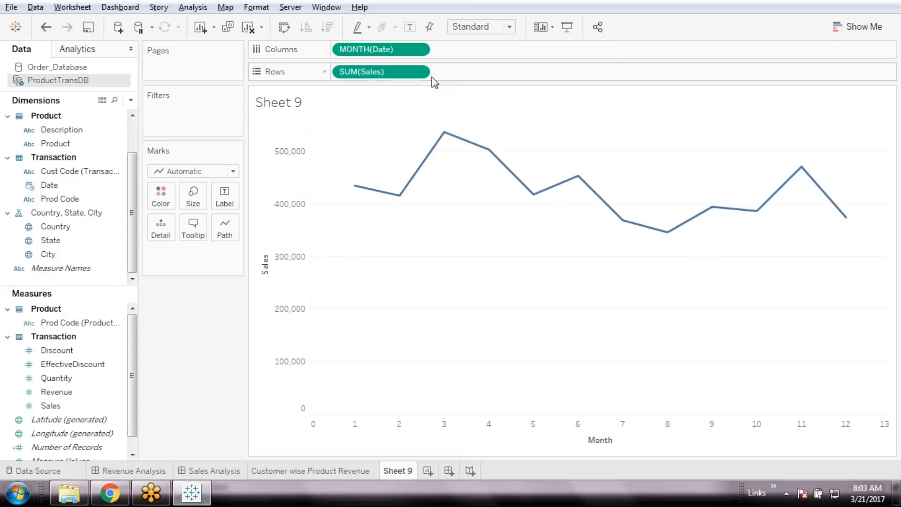
{"action": "left_click", "coordinate": [81, 406]}
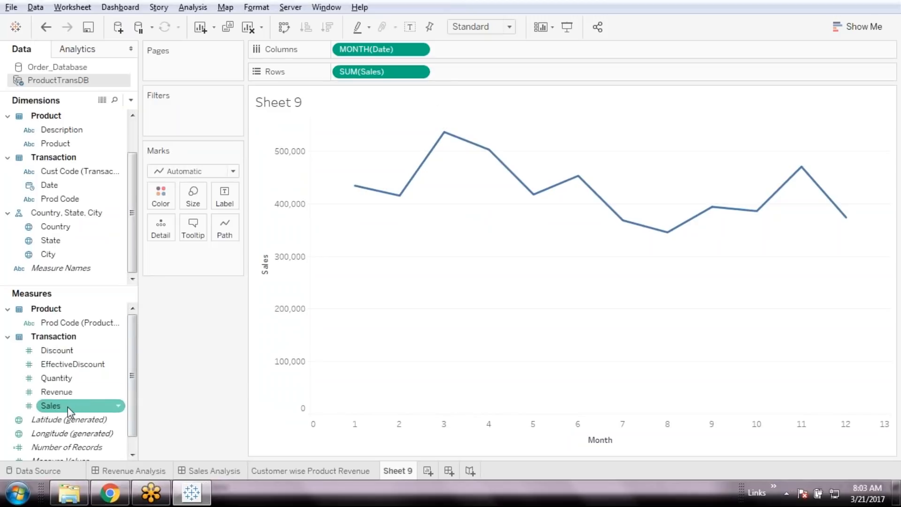
{"action": "left_click_drag", "start_coordinate": [68, 409], "coordinate": [224, 198]}
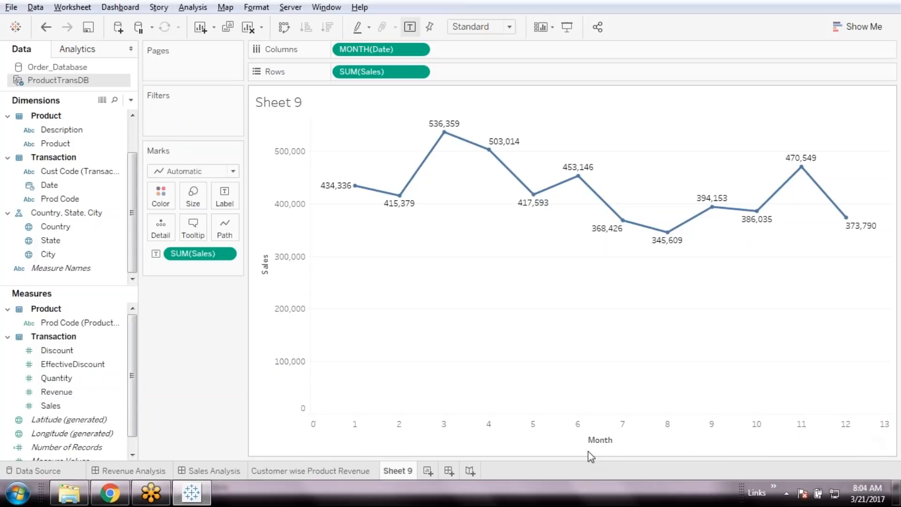
Format the dates on the Month axis scale as Abbreviation.
{"action": "left_click", "coordinate": [511, 438]}
{"action": "right_click", "coordinate": [509, 433]}
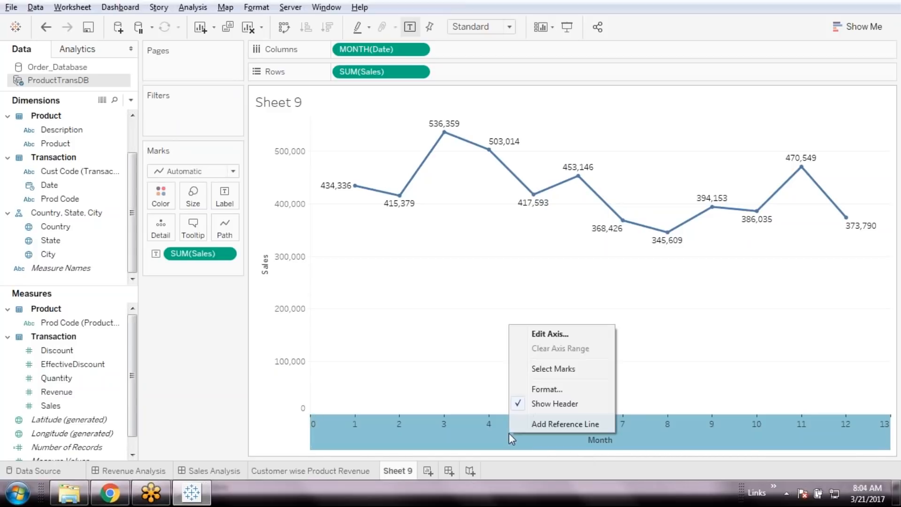
{"action": "left_click", "coordinate": [550, 390]}
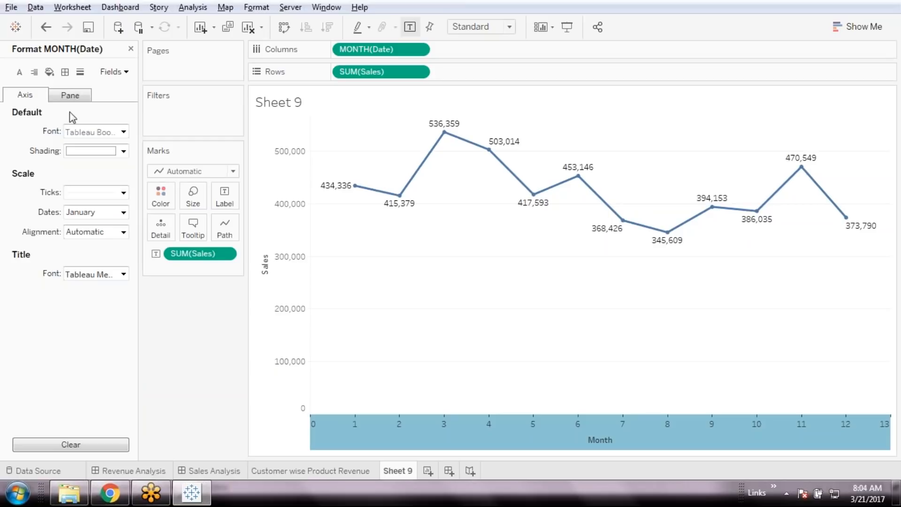
{"action": "left_click", "coordinate": [122, 213]}
{"action": "left_click", "coordinate": [112, 240]}
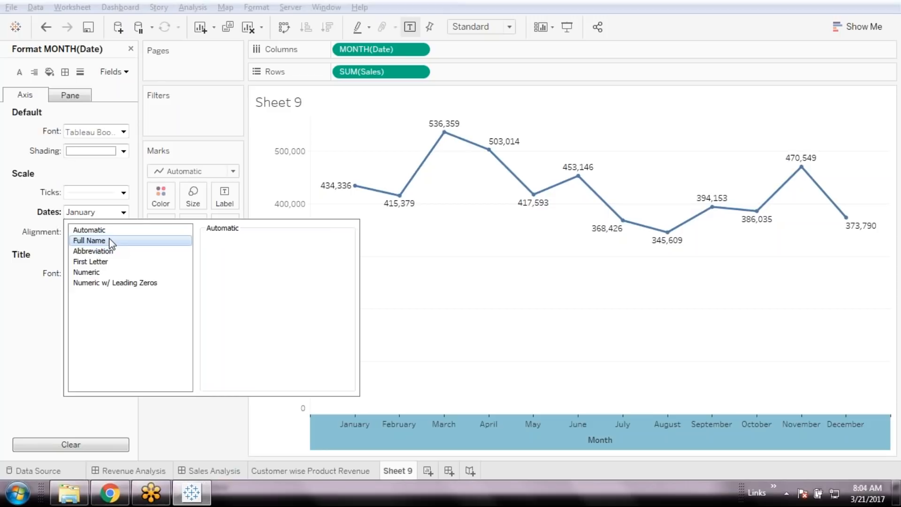
{"action": "left_click", "coordinate": [110, 240]}
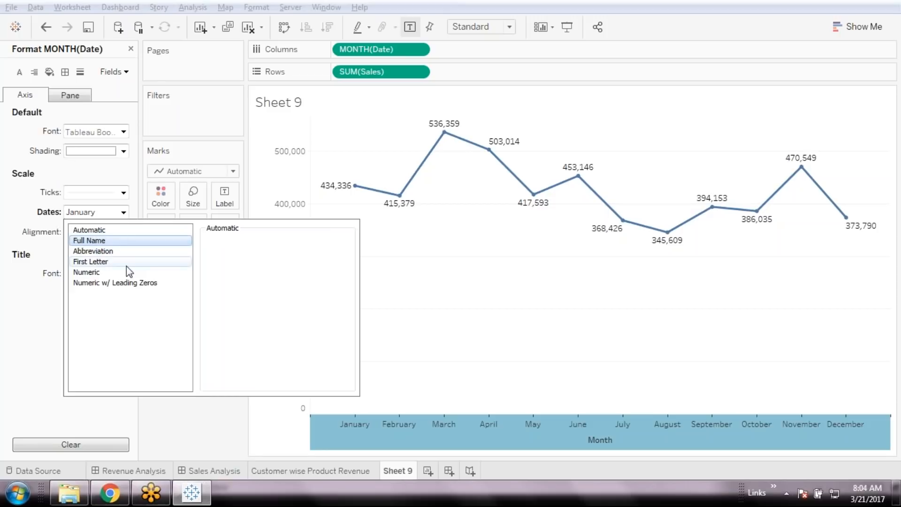
{"action": "left_click", "coordinate": [127, 252]}
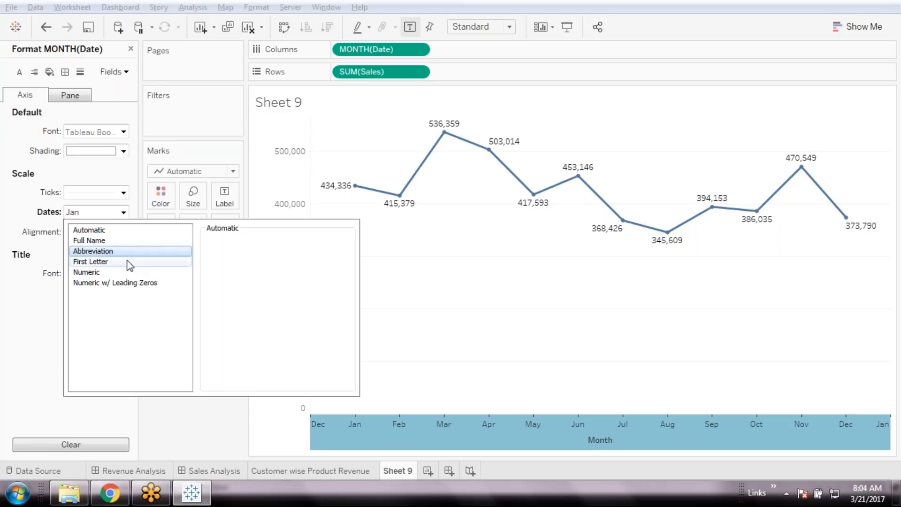
Try the First Letter, Numeric and Numeric w/ Leading Zeros date formats on the Month axis, and return to Abbreviation.
{"action": "left_click", "coordinate": [127, 262]}
{"action": "left_click", "coordinate": [123, 271]}
{"action": "left_click", "coordinate": [123, 283]}
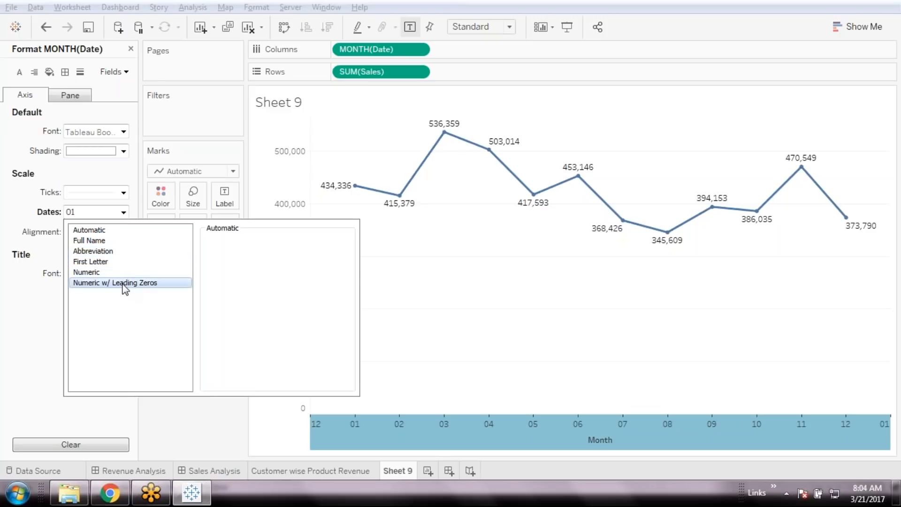
{"action": "left_click", "coordinate": [126, 272]}
{"action": "left_click", "coordinate": [125, 262]}
{"action": "left_click", "coordinate": [128, 252]}
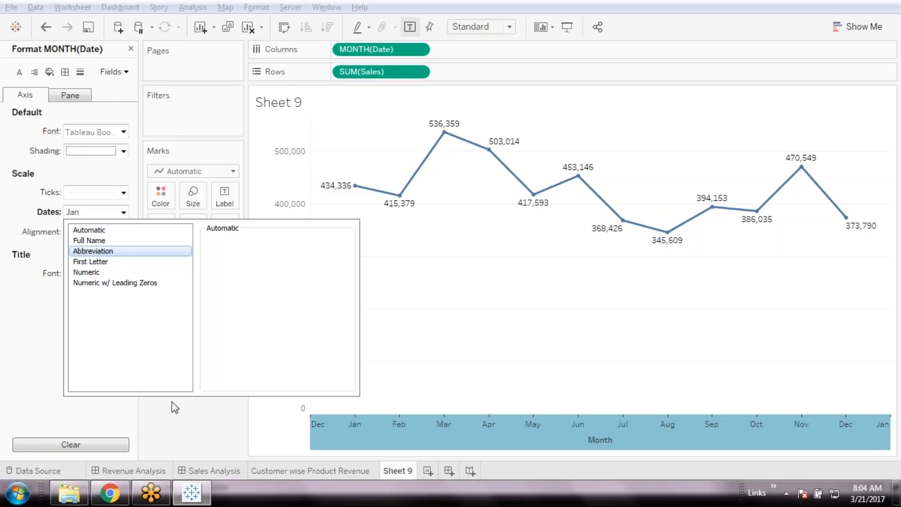
{"action": "left_click", "coordinate": [250, 432]}
{"action": "left_click", "coordinate": [250, 430]}
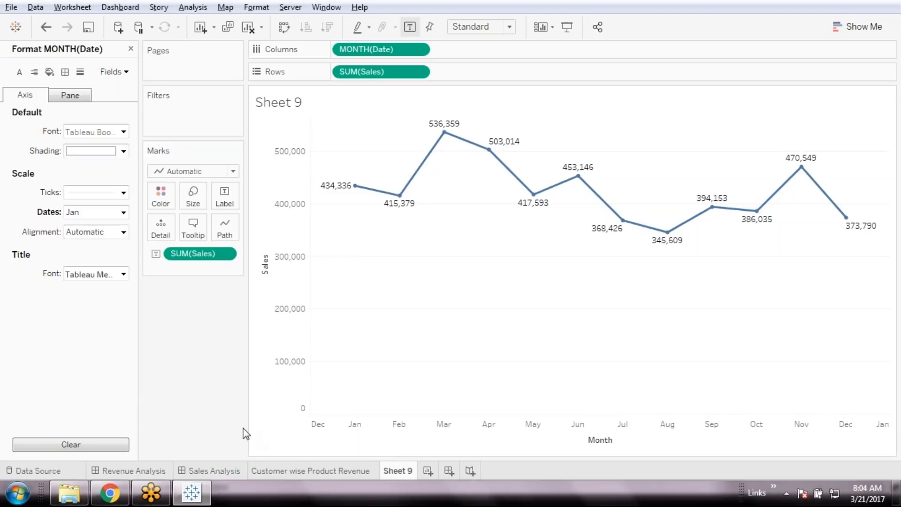
{"action": "left_click", "coordinate": [130, 49]}
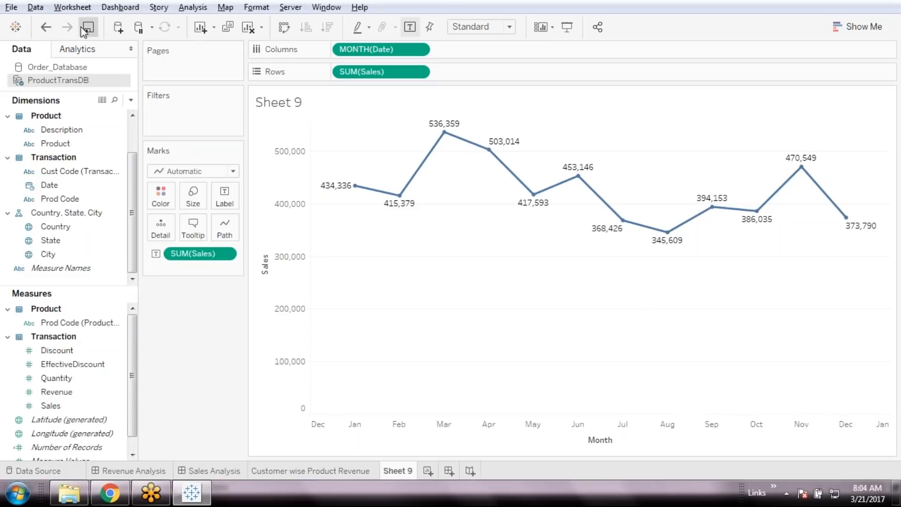
Change the colour of the Sales line to the custom pink #ff007f.
{"action": "left_click", "coordinate": [160, 197]}
{"action": "left_click", "coordinate": [197, 298]}
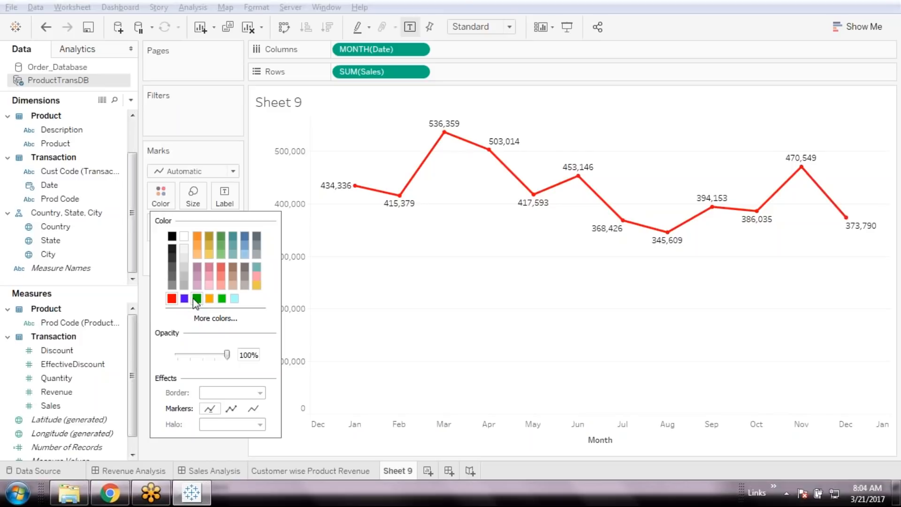
{"action": "left_click", "coordinate": [222, 273]}
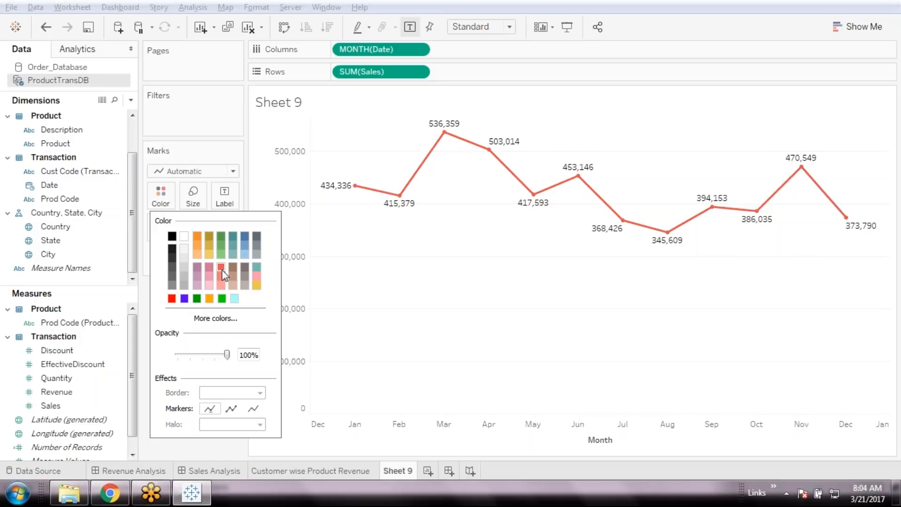
{"action": "left_click", "coordinate": [216, 318]}
{"action": "left_click", "coordinate": [313, 223]}
{"action": "left_click", "coordinate": [313, 206]}
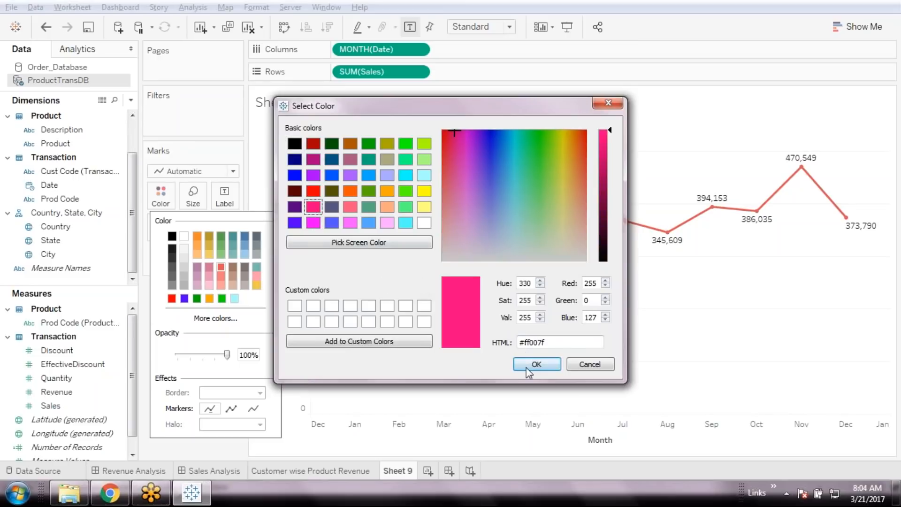
{"action": "left_click", "coordinate": [540, 367]}
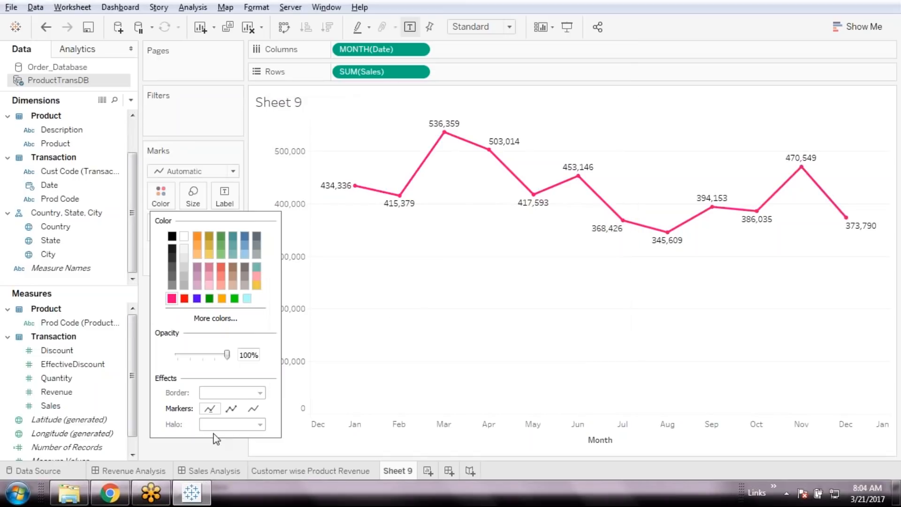
Set the line's marker effect to show a marker on every data point.
{"action": "left_click", "coordinate": [231, 408]}
{"action": "left_click", "coordinate": [230, 411]}
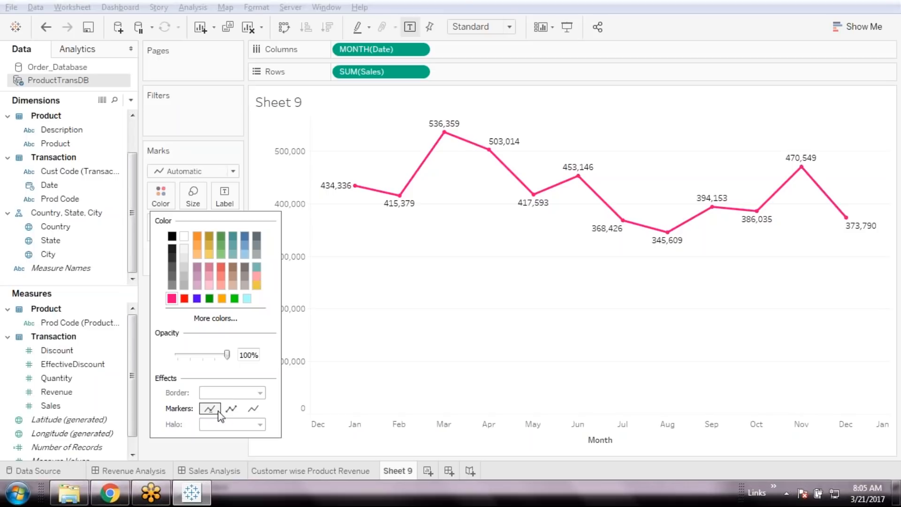
{"action": "left_click", "coordinate": [254, 409]}
{"action": "left_click", "coordinate": [231, 408]}
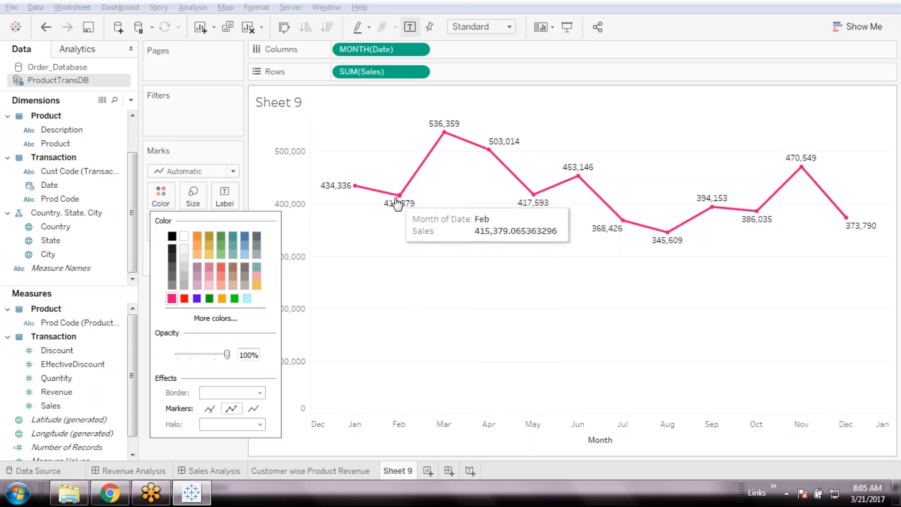
{"action": "left_click", "coordinate": [746, 21]}
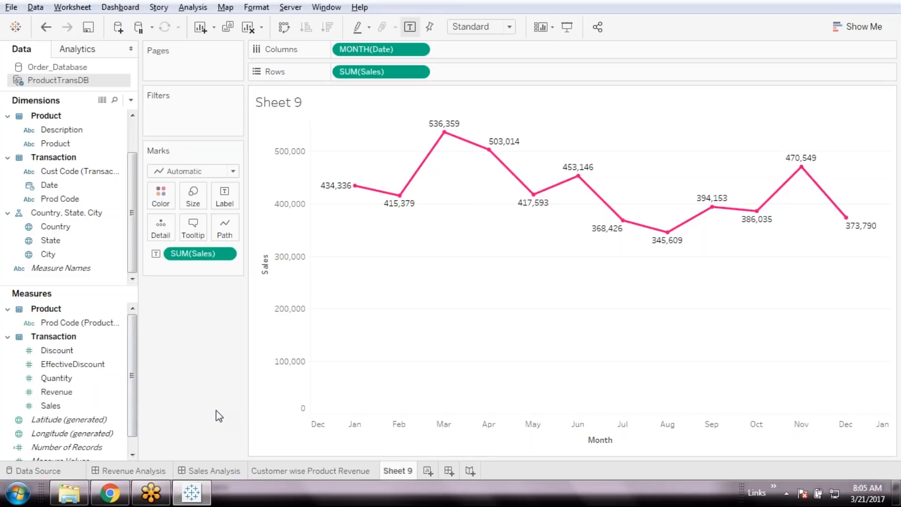
Increase the size of the line mark slightly to make the Sales line thicker.
{"action": "left_click", "coordinate": [193, 195]}
{"action": "left_click_drag", "start_coordinate": [216, 227], "coordinate": [250, 230]}
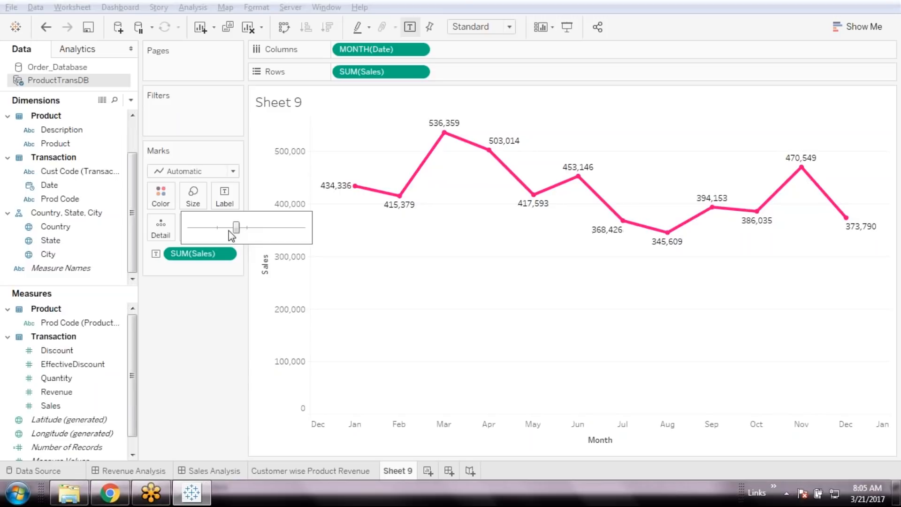
{"action": "mouse_move", "coordinate": [237, 229]}
{"action": "left_mouse_down"}
{"action": "mouse_move", "coordinate": [221, 230]}
{"action": "mouse_move", "coordinate": [235, 232]}
{"action": "left_mouse_up"}
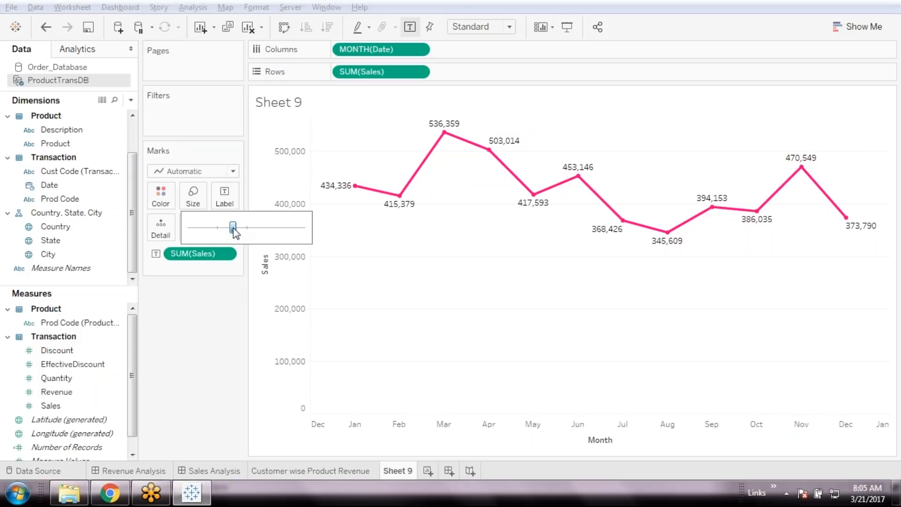
{"action": "left_click_drag", "start_coordinate": [235, 232], "coordinate": [240, 232]}
{"action": "left_click", "coordinate": [211, 365]}
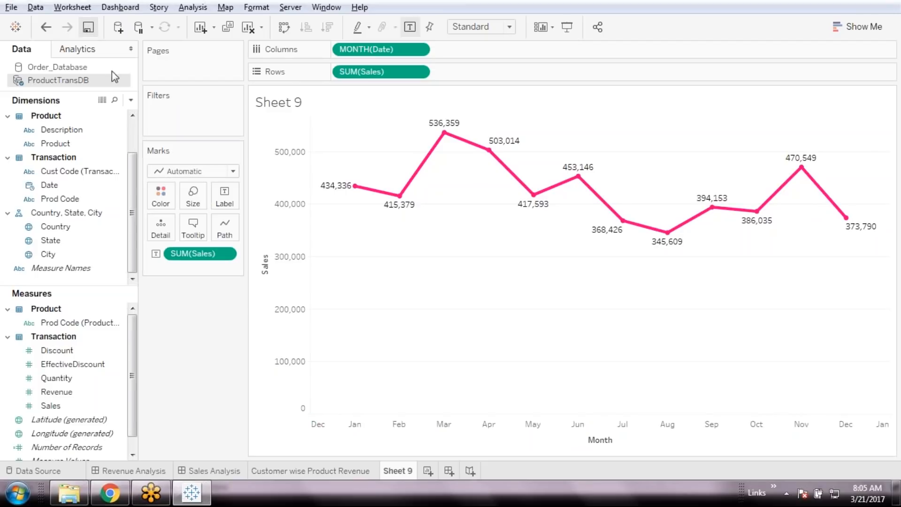
Rename Sheet 9 as Monthly sales trend.
{"action": "double_click", "coordinate": [410, 470]}
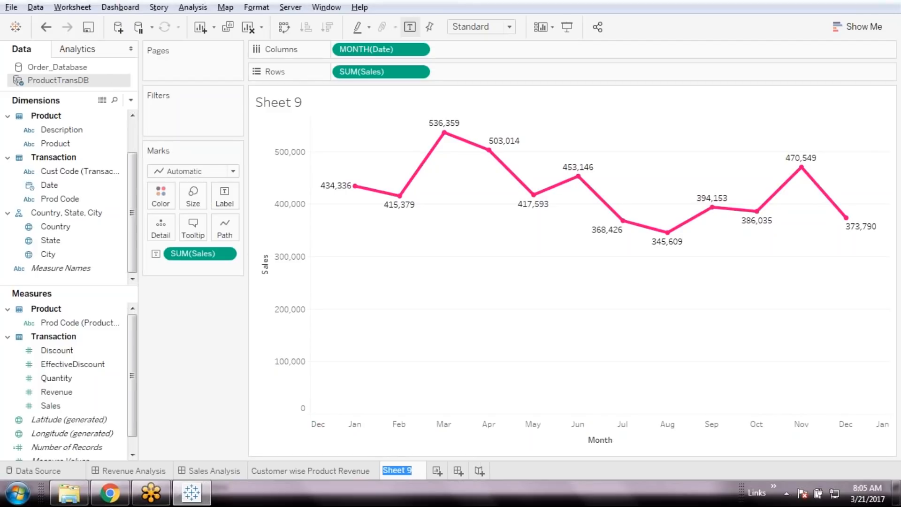
{"action": "type", "text": "Monthly"}
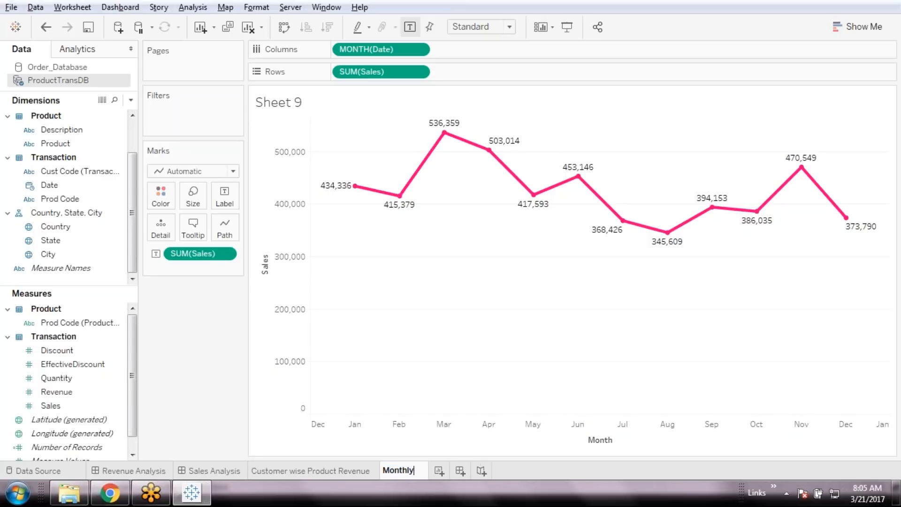
{"action": "type", "text": " sales trend"}
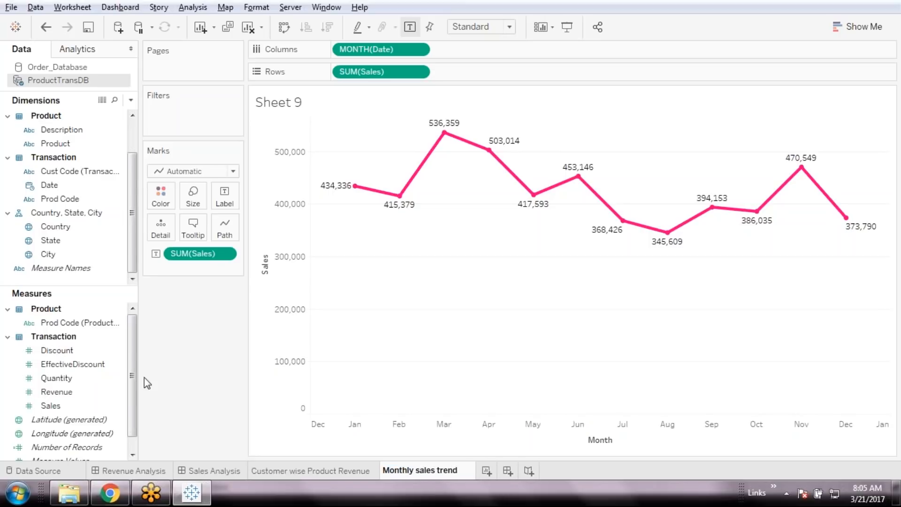
{"action": "key", "text": "Return"}
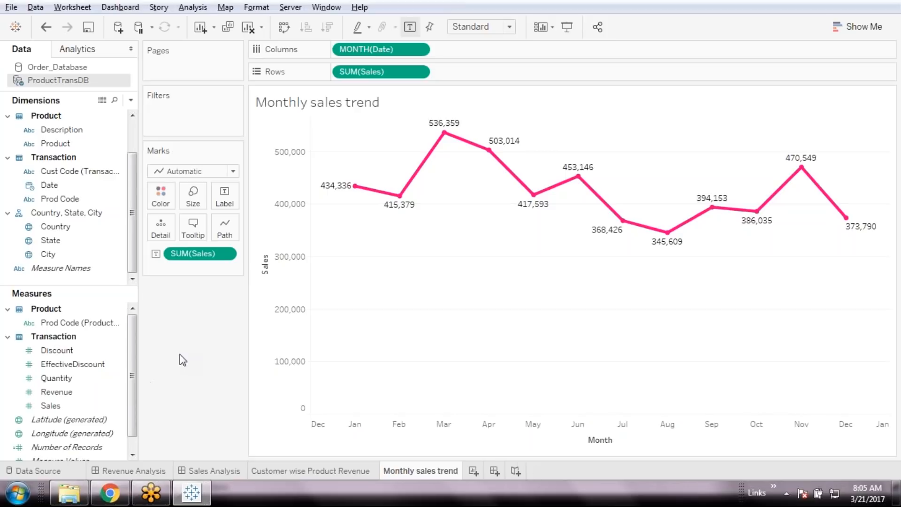
Duplicate the Monthly sales trend sheet and add the Revenue measure to the rows of the copy.
{"action": "right_click", "coordinate": [419, 470]}
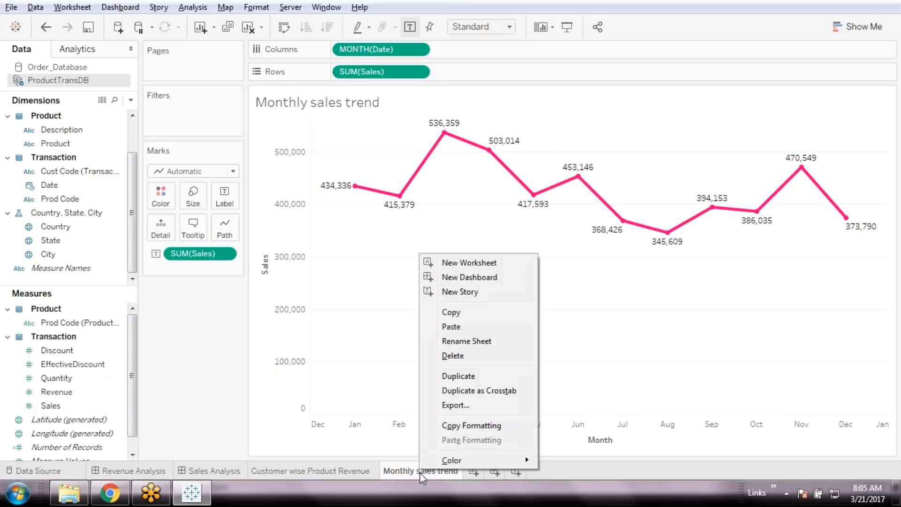
{"action": "left_click", "coordinate": [459, 376]}
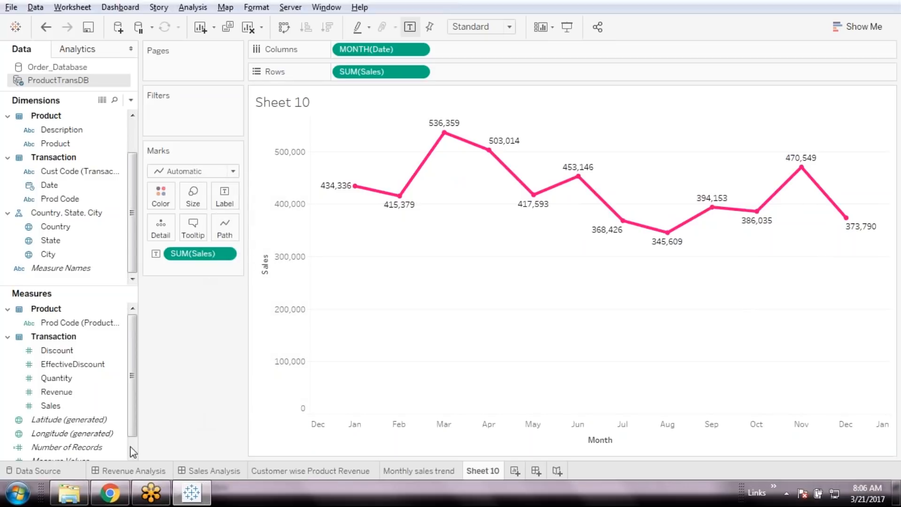
{"action": "left_click", "coordinate": [71, 398]}
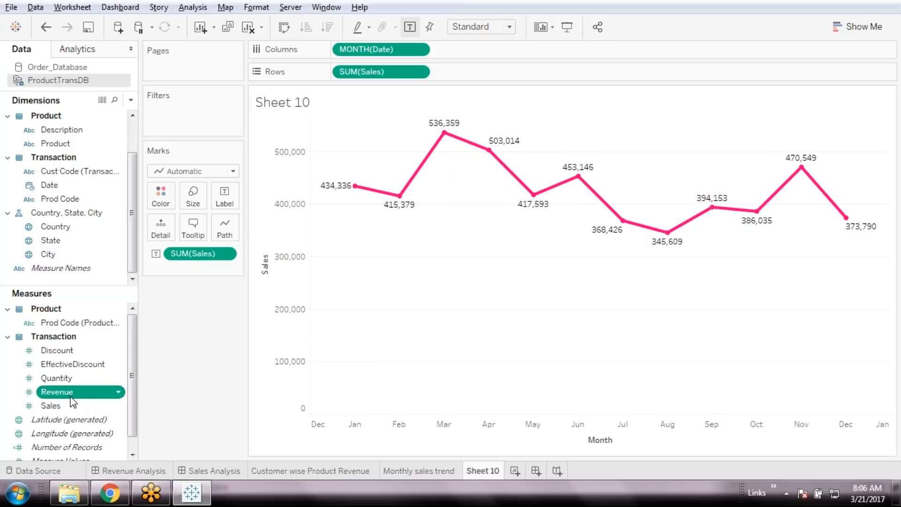
{"action": "double_click", "coordinate": [71, 394]}
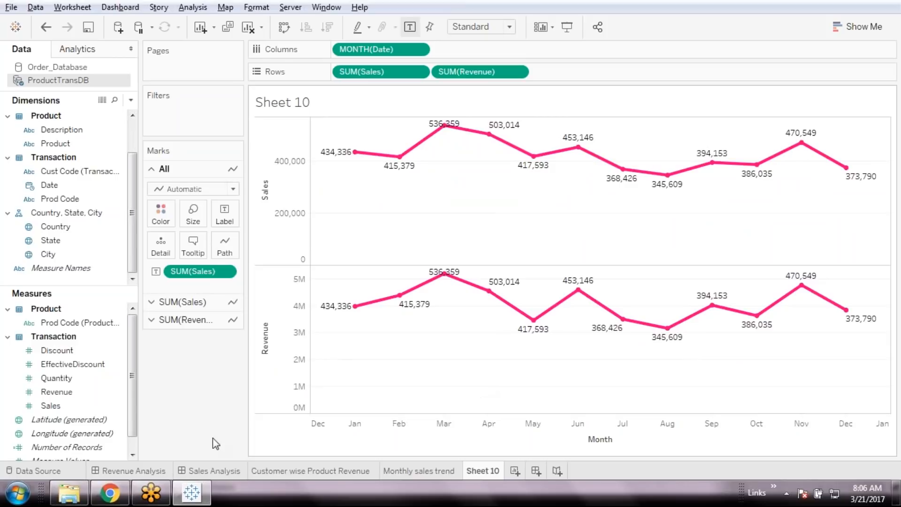
Add the Discount measure to the rows of Sheet 10 and remove it again.
{"action": "left_click", "coordinate": [77, 352]}
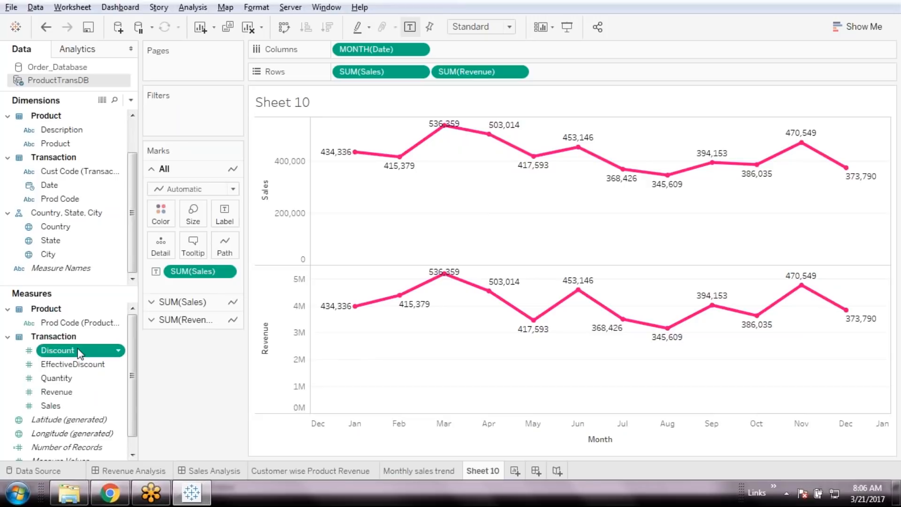
{"action": "double_click", "coordinate": [77, 351]}
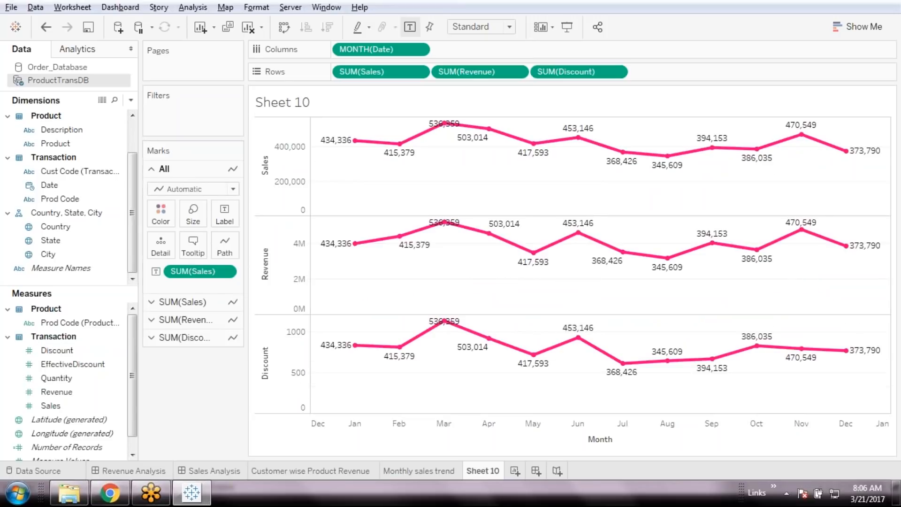
{"action": "left_click", "coordinate": [616, 71]}
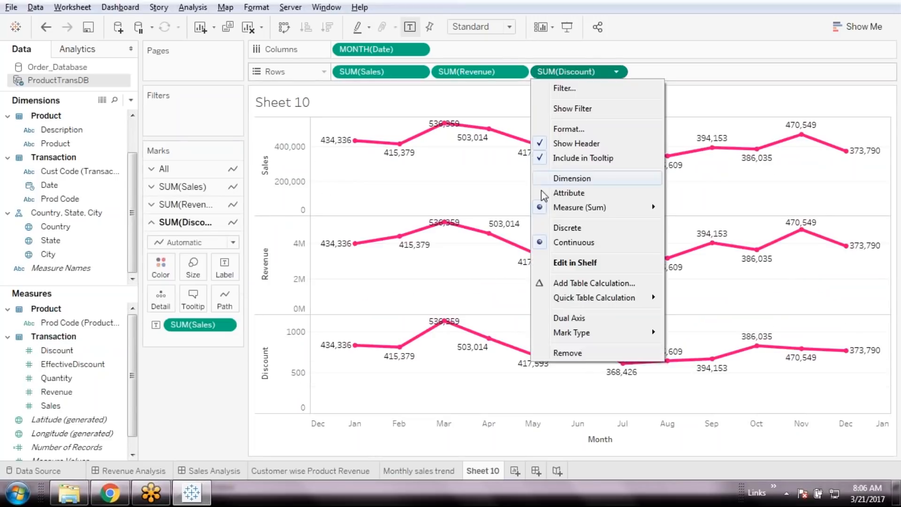
{"action": "left_click", "coordinate": [547, 357]}
Add the Quantity measure to the rows of Sheet 10 and view the label settings for all marks.
{"action": "double_click", "coordinate": [69, 384]}
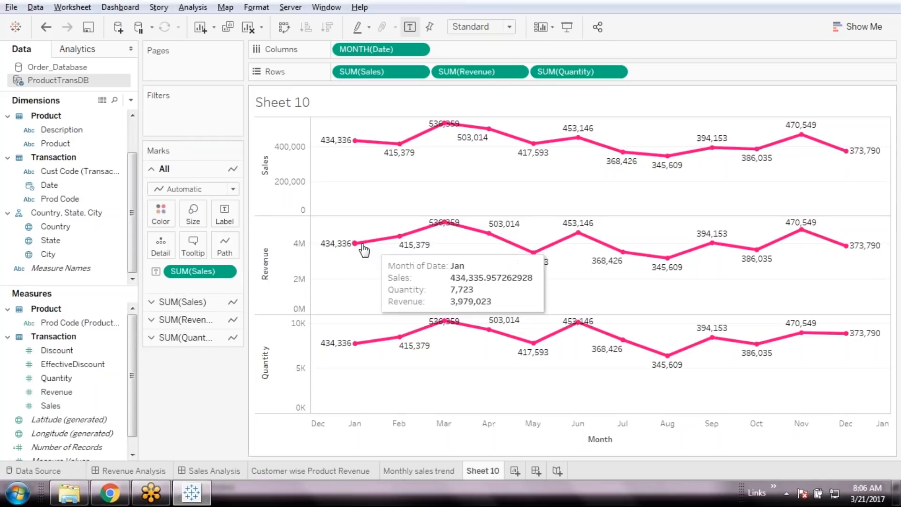
{"action": "left_click", "coordinate": [234, 219]}
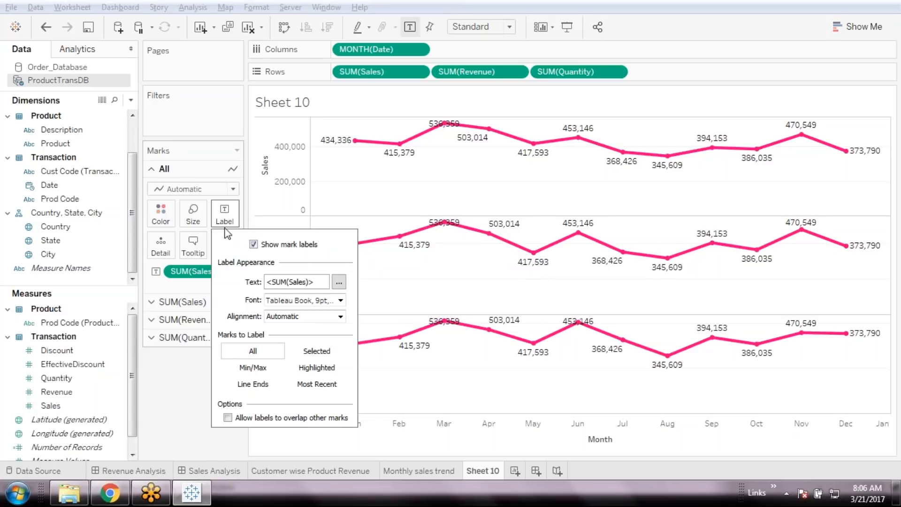
{"action": "left_click", "coordinate": [201, 302]}
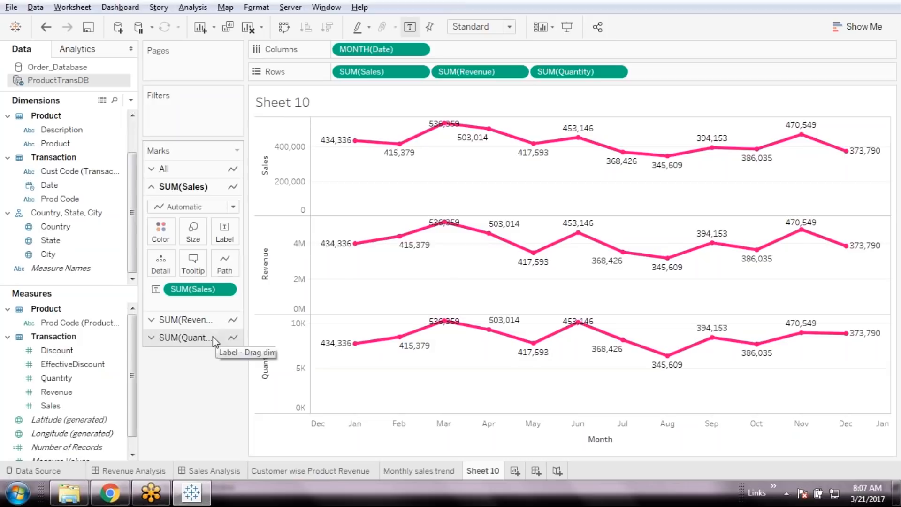
Label the Quantity line with the Quantity measure and remove Sales from its labels.
{"action": "left_click", "coordinate": [200, 338]}
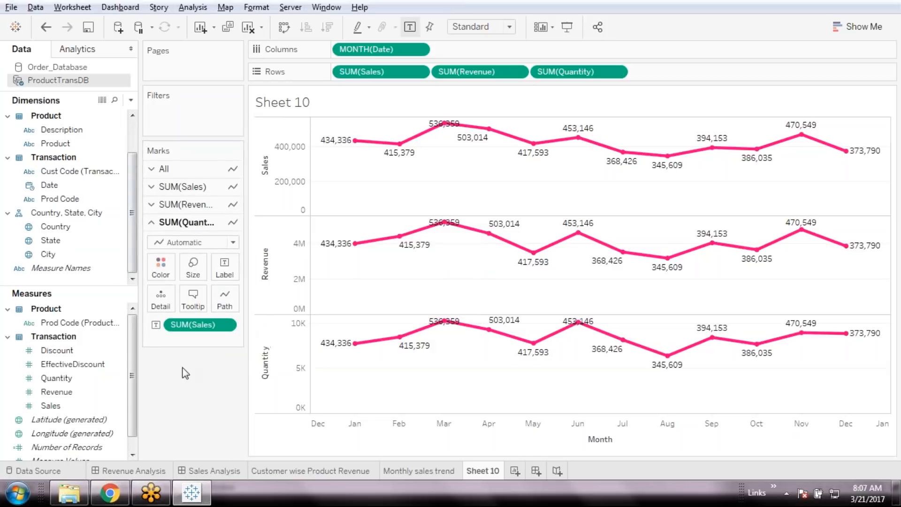
{"action": "left_click", "coordinate": [55, 377]}
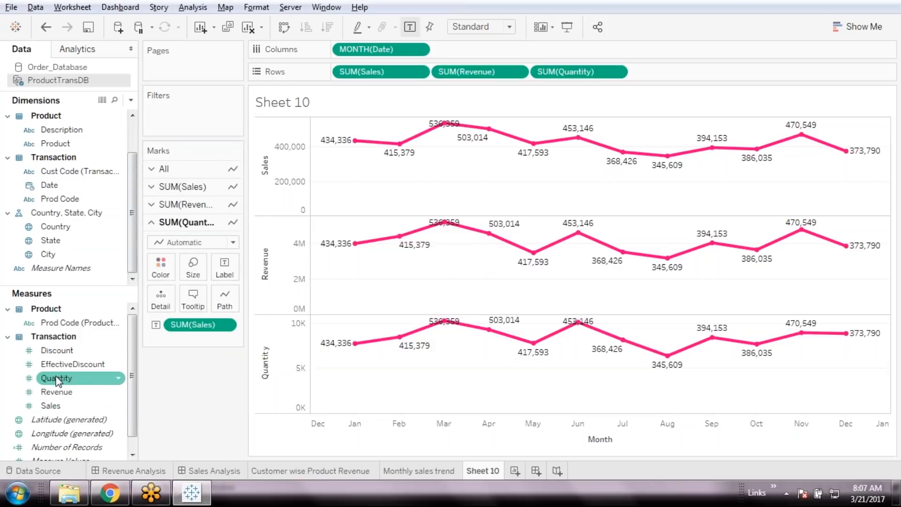
{"action": "left_click", "coordinate": [56, 378]}
{"action": "left_click_drag", "start_coordinate": [55, 379], "coordinate": [225, 269]}
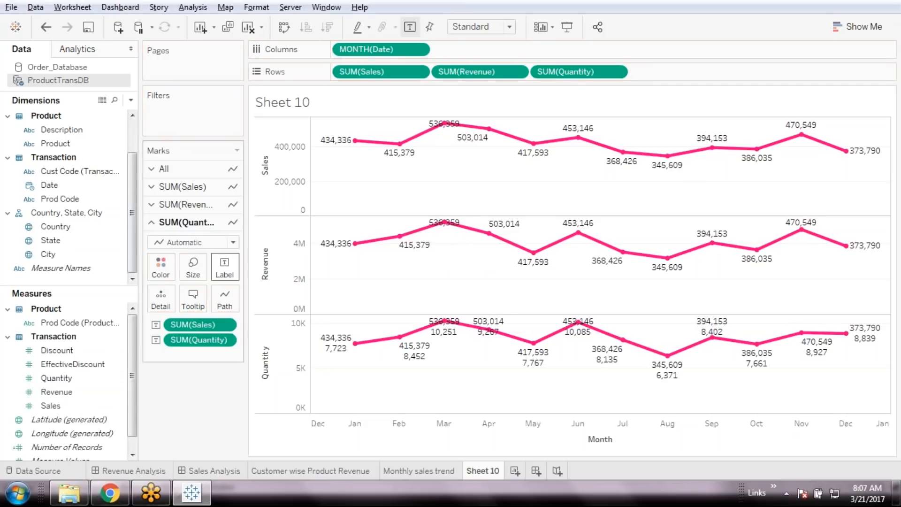
{"action": "left_click", "coordinate": [225, 324]}
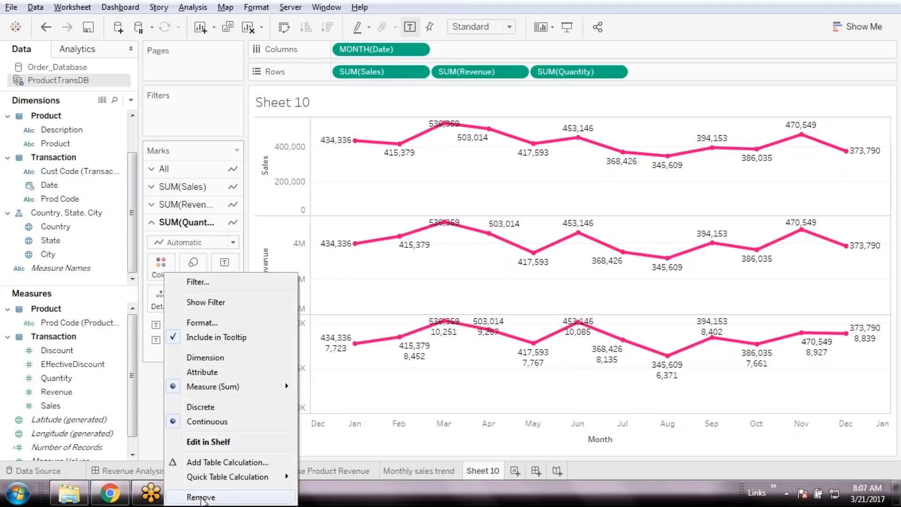
{"action": "left_click", "coordinate": [199, 497]}
{"action": "mouse_move", "coordinate": [208, 477]}
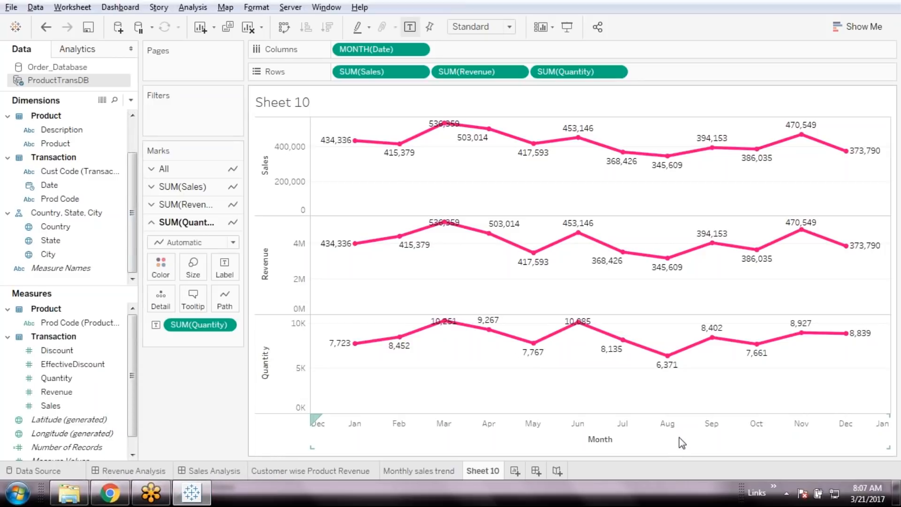
{"action": "mouse_move", "coordinate": [400, 338]}
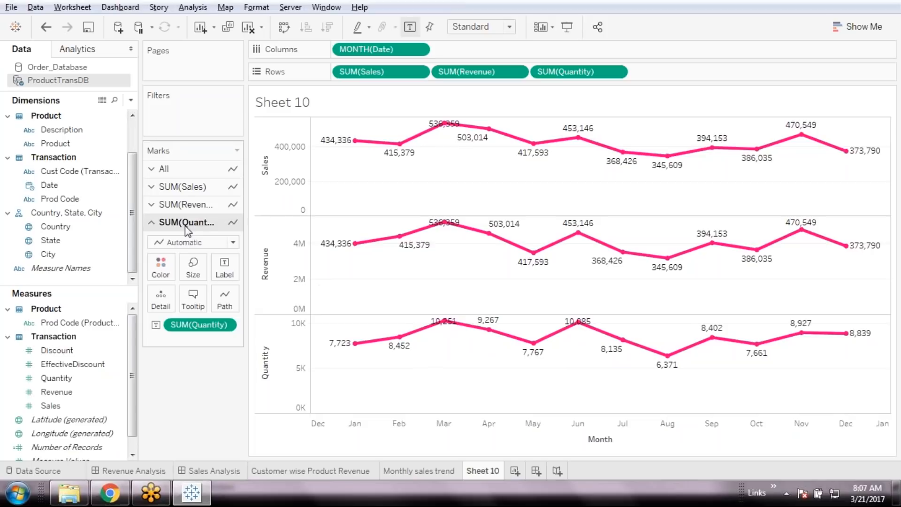
Label the Revenue line with the Revenue measure and remove Sales from its labels.
{"action": "left_click", "coordinate": [196, 211]}
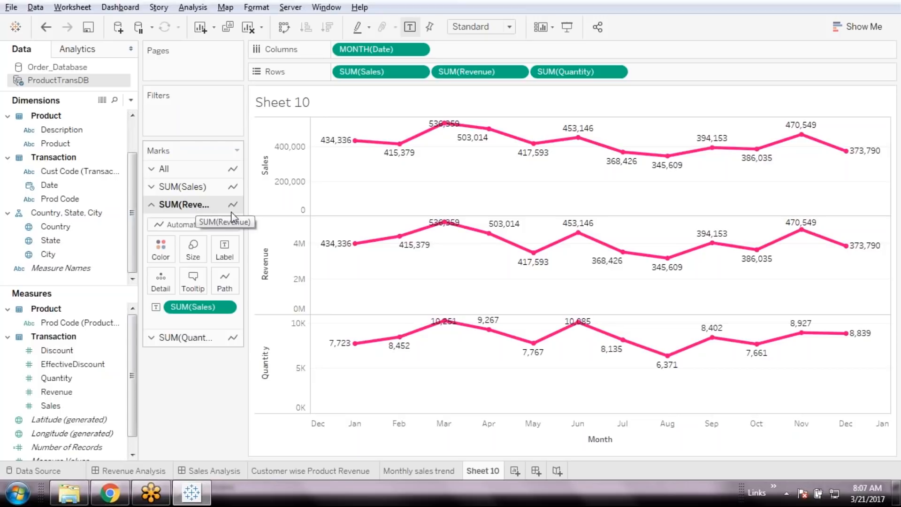
{"action": "left_click", "coordinate": [56, 393]}
{"action": "left_click_drag", "start_coordinate": [55, 393], "coordinate": [224, 251]}
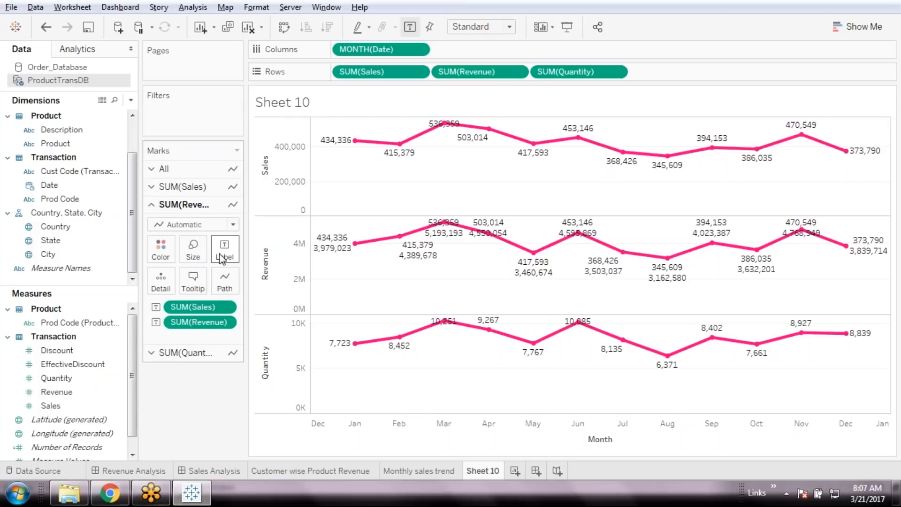
{"action": "left_click", "coordinate": [222, 306]}
{"action": "left_click", "coordinate": [201, 498]}
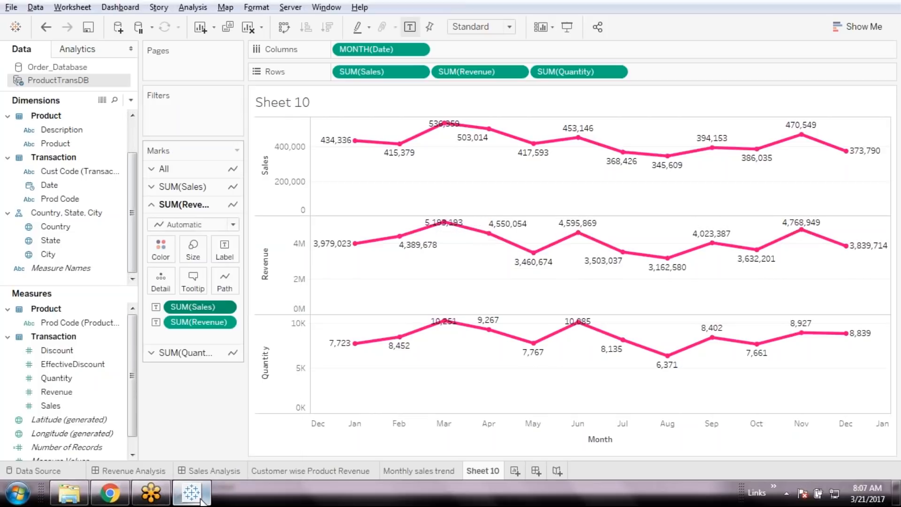
{"action": "mouse_move", "coordinate": [202, 498]}
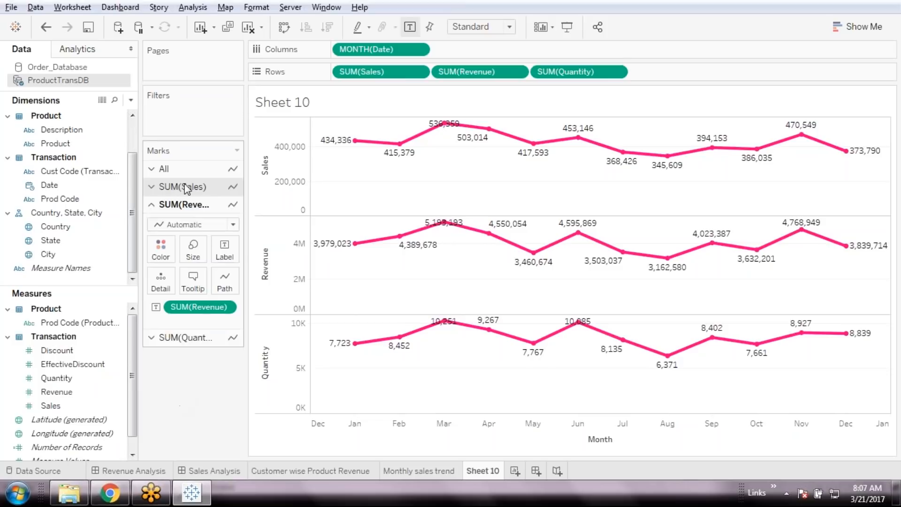
Examine the data point tooltips and the tooltip definitions of the Sales and Revenue marks, leaving them unedited.
{"action": "left_click", "coordinate": [190, 186]}
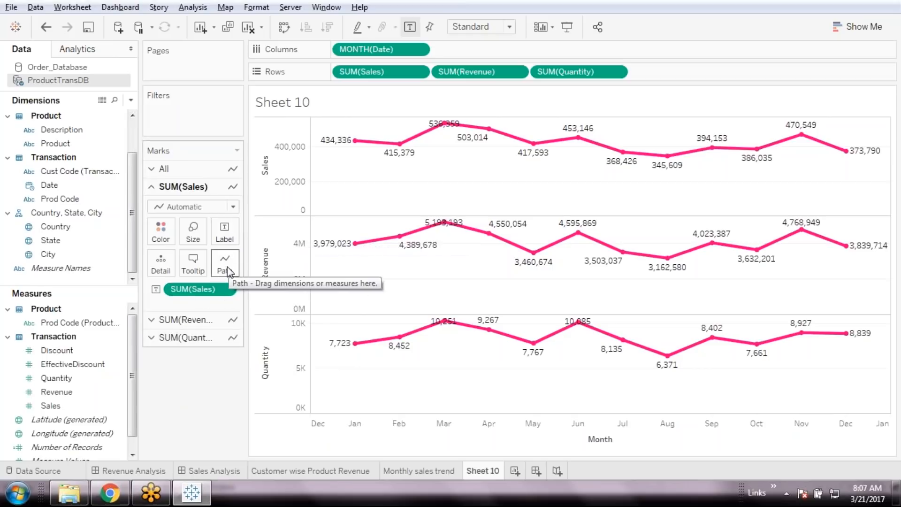
{"action": "mouse_move", "coordinate": [353, 143]}
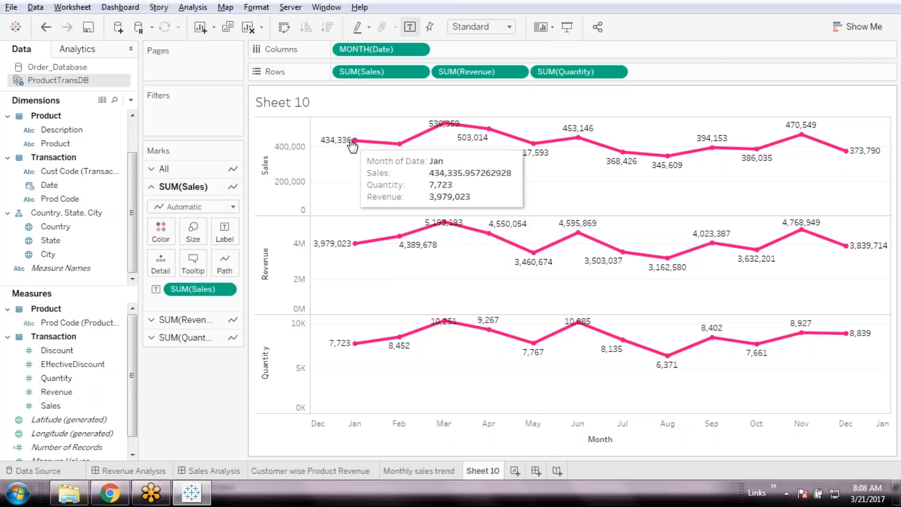
{"action": "mouse_move", "coordinate": [357, 244]}
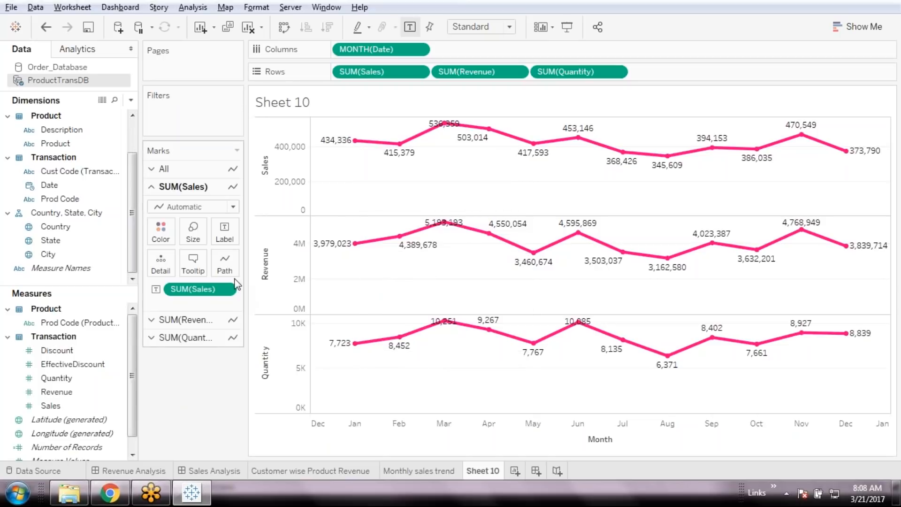
{"action": "left_click", "coordinate": [193, 263]}
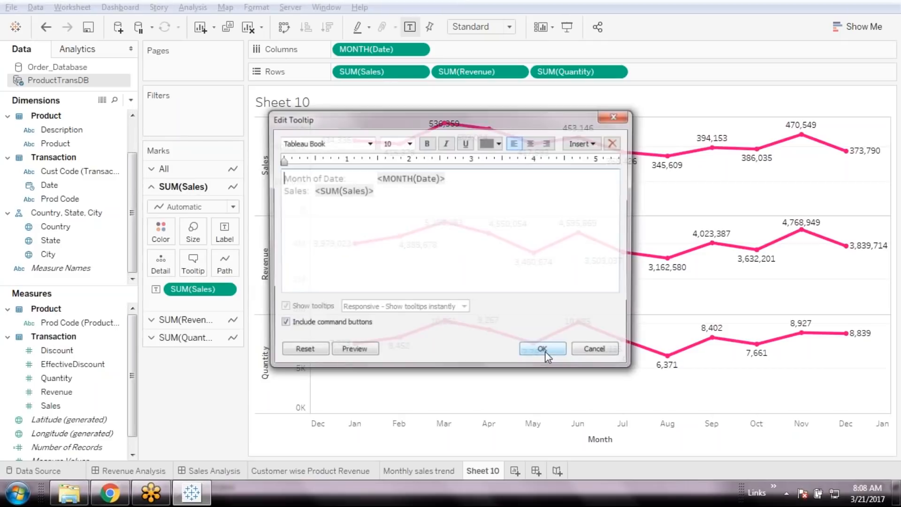
{"action": "left_click", "coordinate": [593, 355]}
{"action": "left_click", "coordinate": [229, 320]}
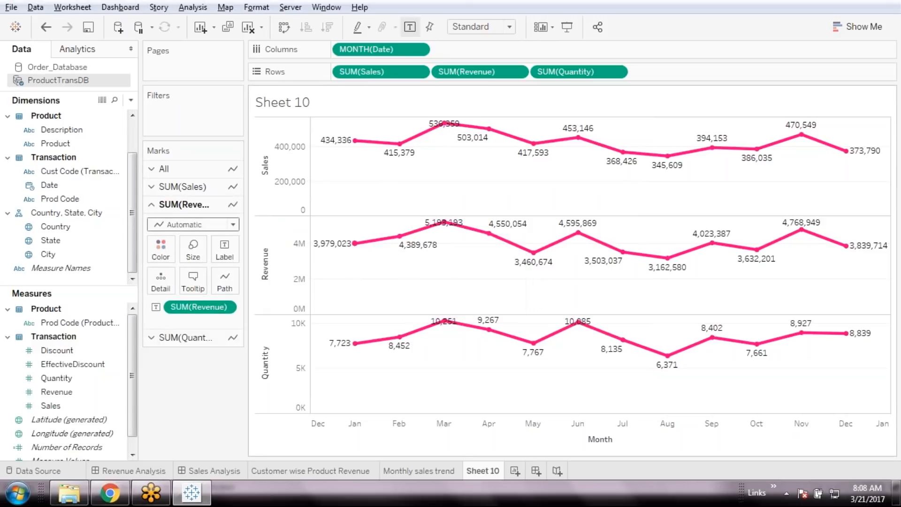
{"action": "left_click", "coordinate": [189, 287]}
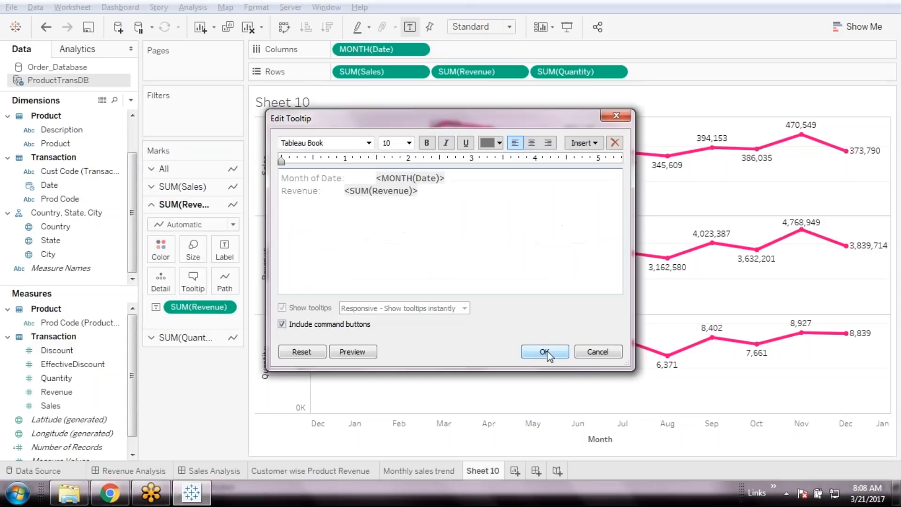
{"action": "left_click", "coordinate": [592, 356]}
{"action": "mouse_move", "coordinate": [356, 345]}
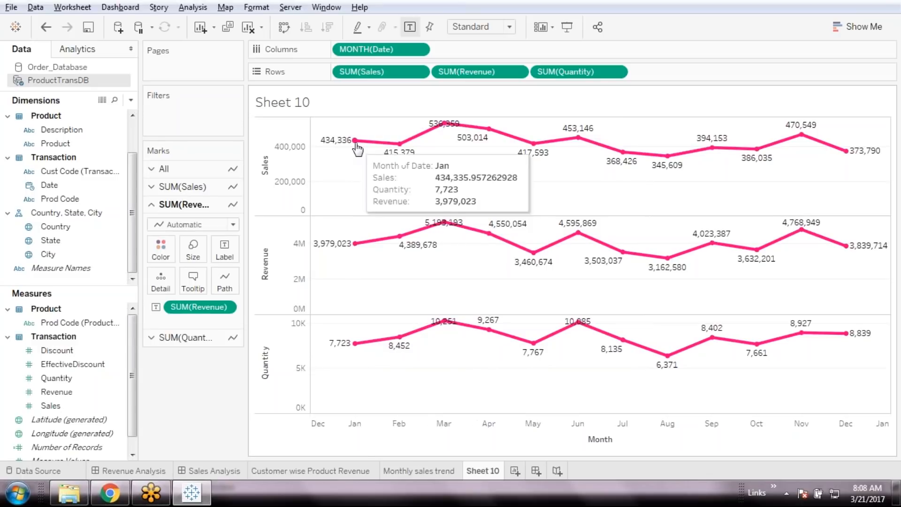
Save the workbook.
{"action": "left_click", "coordinate": [90, 31]}
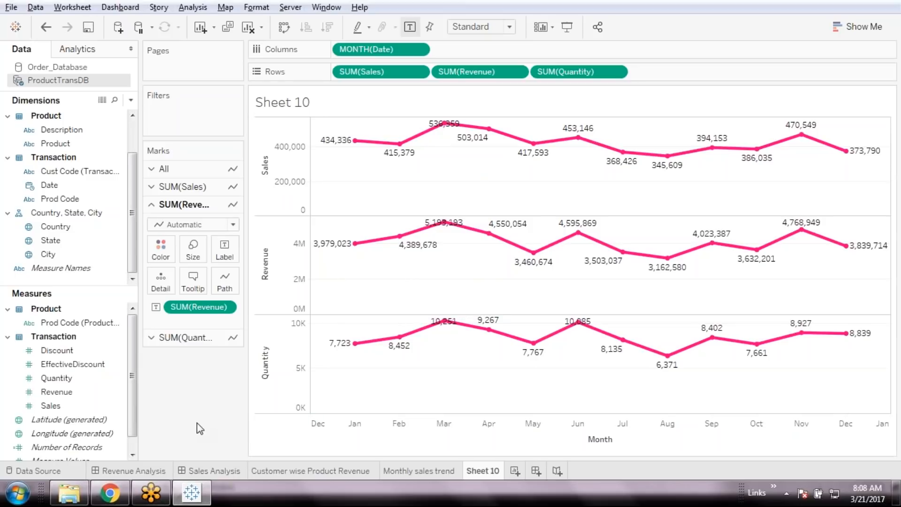
{"action": "right_click", "coordinate": [177, 424]}
{"action": "key", "text": "Escape"}
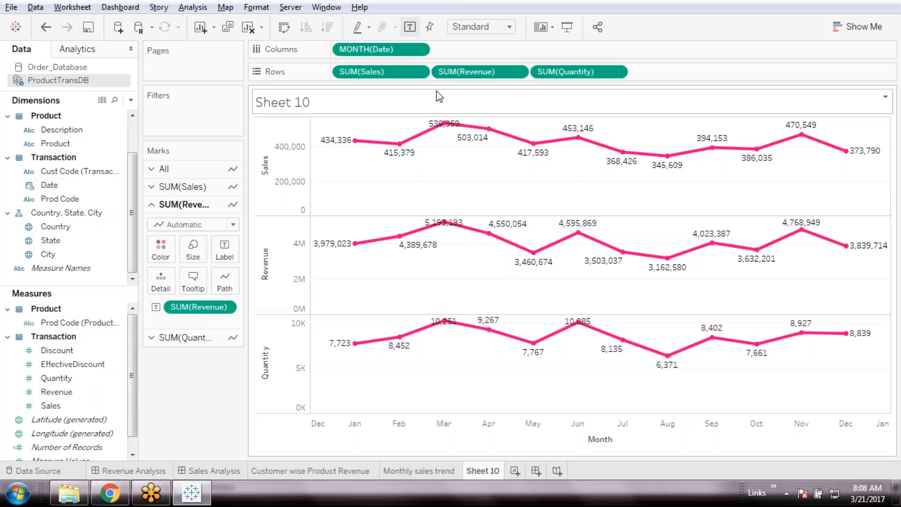
Format the Sales pane numbers as Number (Custom) with 0 decimal places.
{"action": "left_click", "coordinate": [421, 74]}
{"action": "left_click", "coordinate": [420, 73]}
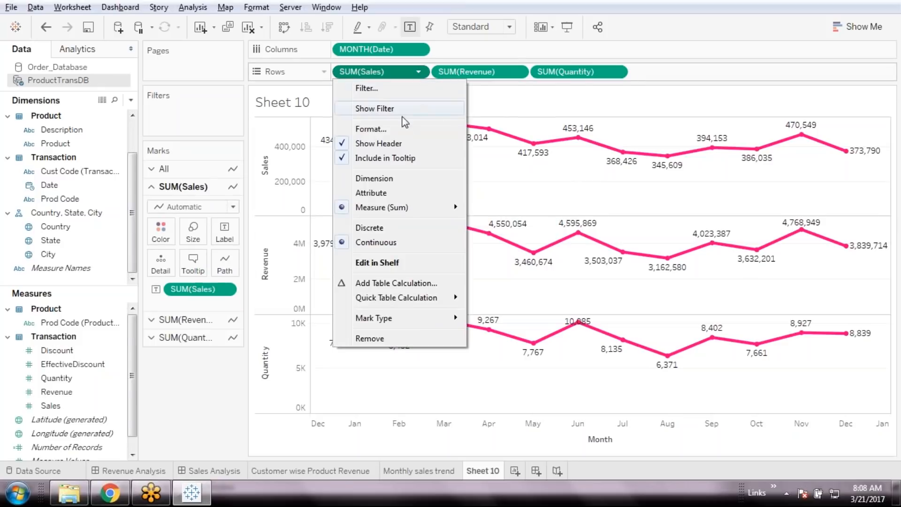
{"action": "left_click", "coordinate": [394, 128]}
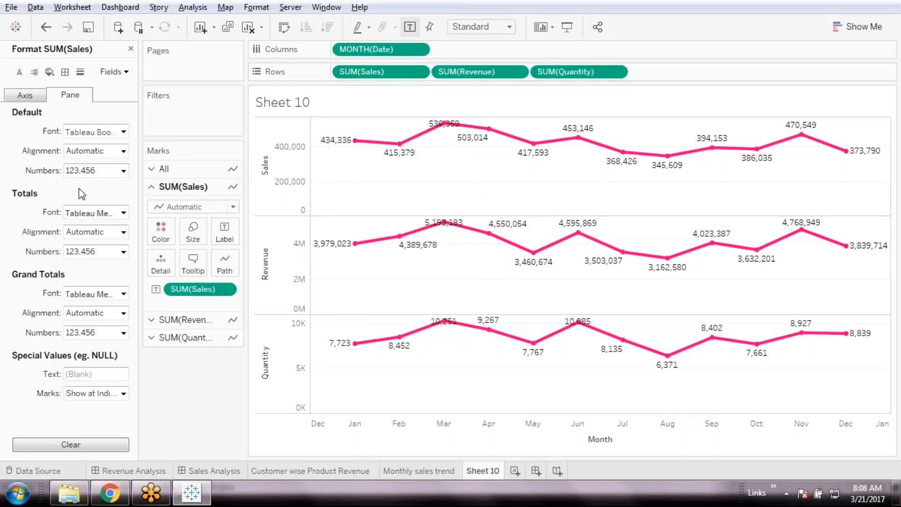
{"action": "left_click", "coordinate": [123, 171]}
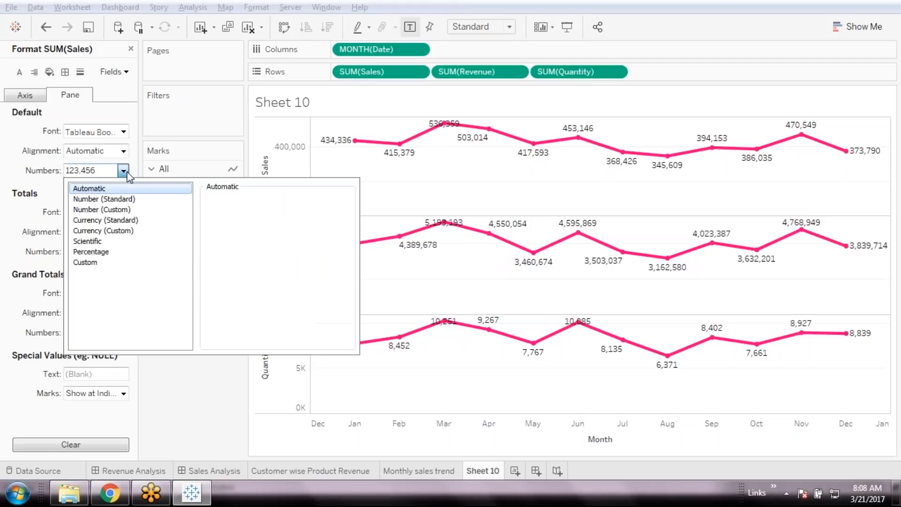
{"action": "left_click", "coordinate": [123, 200]}
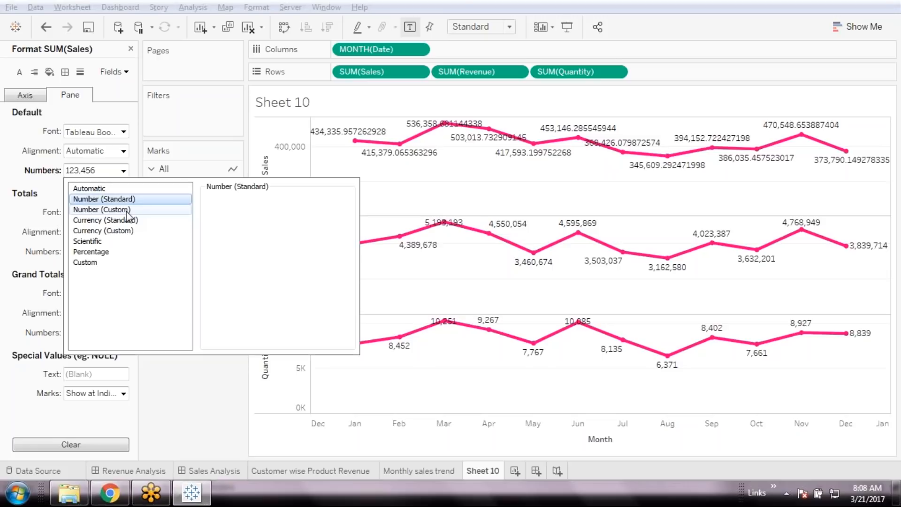
{"action": "left_click", "coordinate": [128, 215]}
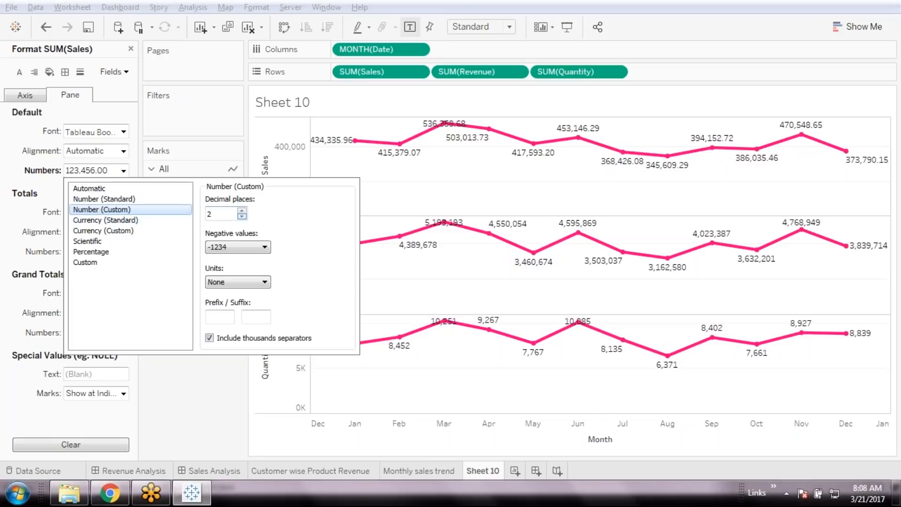
{"action": "double_click", "coordinate": [241, 216]}
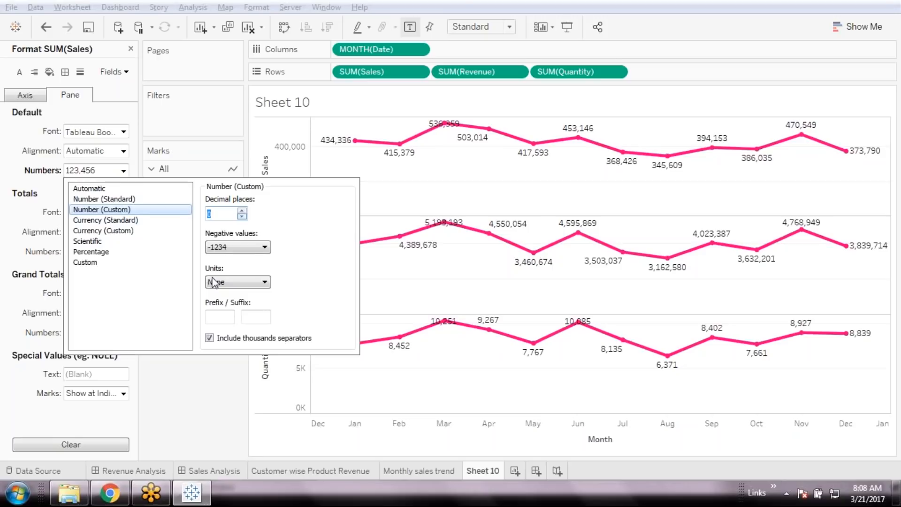
{"action": "left_click", "coordinate": [207, 377]}
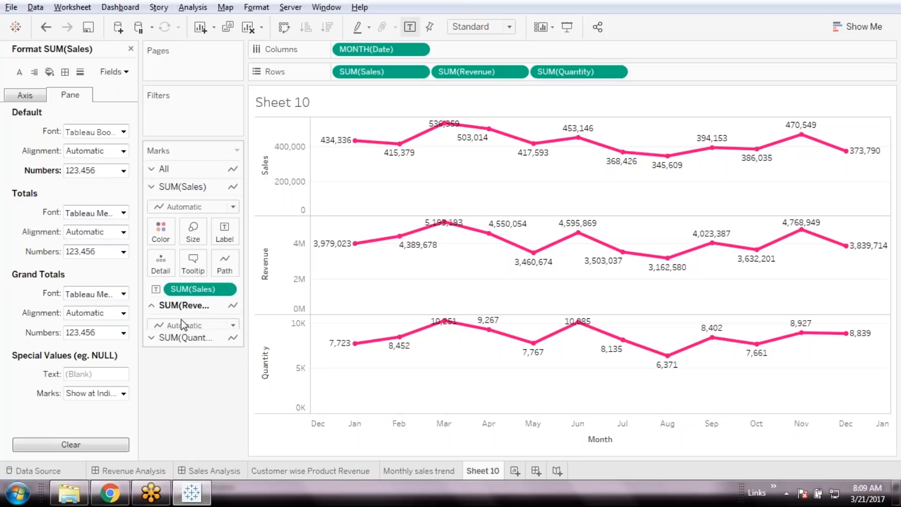
Recolor the Revenue line bright green after trying a darker and a muted green.
{"action": "left_click", "coordinate": [179, 320]}
{"action": "left_click", "coordinate": [161, 247]}
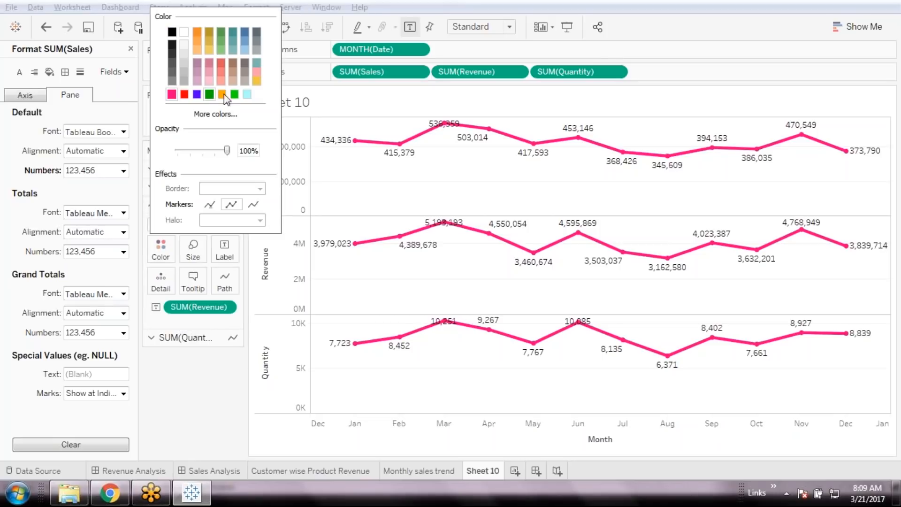
{"action": "left_click", "coordinate": [209, 98]}
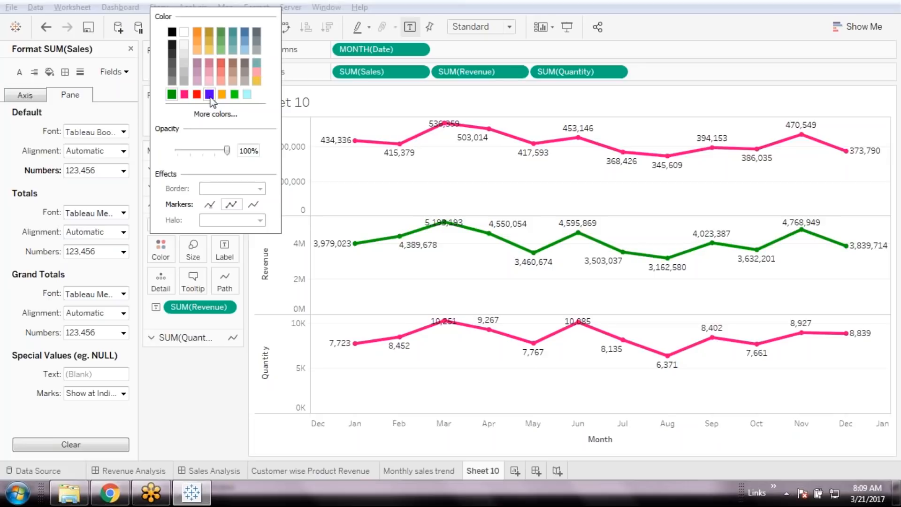
{"action": "left_click", "coordinate": [234, 95]}
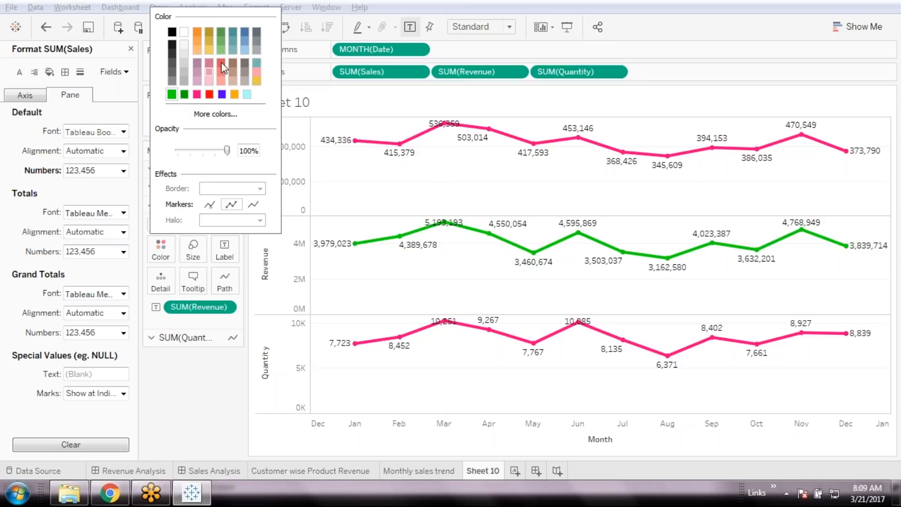
{"action": "left_click", "coordinate": [220, 32]}
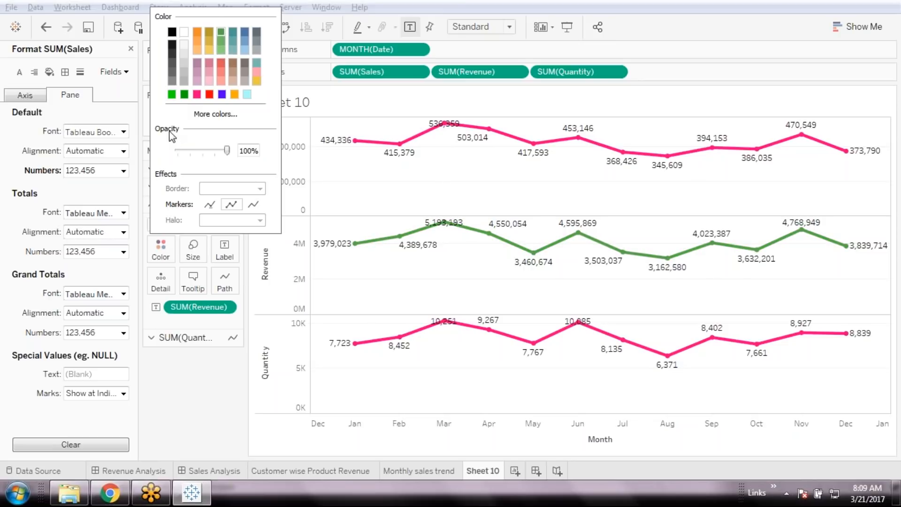
{"action": "left_click", "coordinate": [172, 94]}
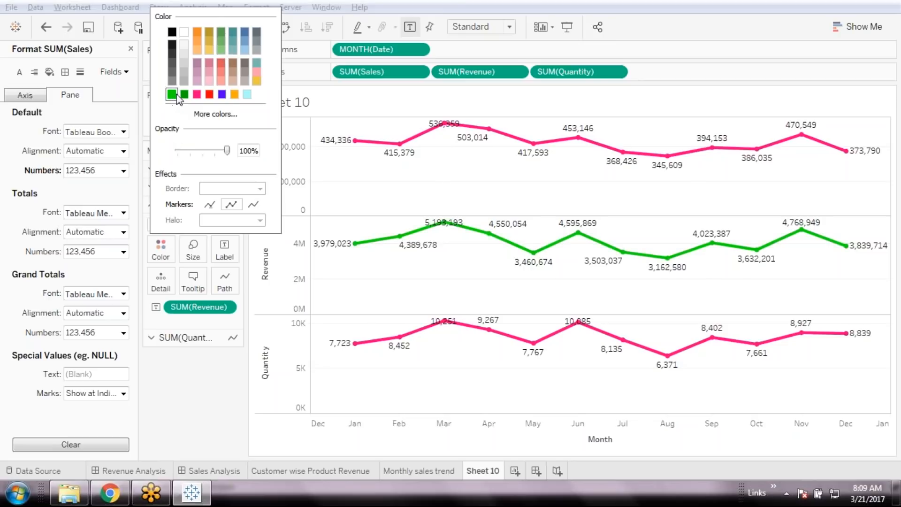
{"action": "left_click", "coordinate": [189, 378]}
Recolor the Quantity line blue-violet so it differs from the Sales and Revenue lines.
{"action": "left_click", "coordinate": [186, 338]}
{"action": "left_click", "coordinate": [164, 271]}
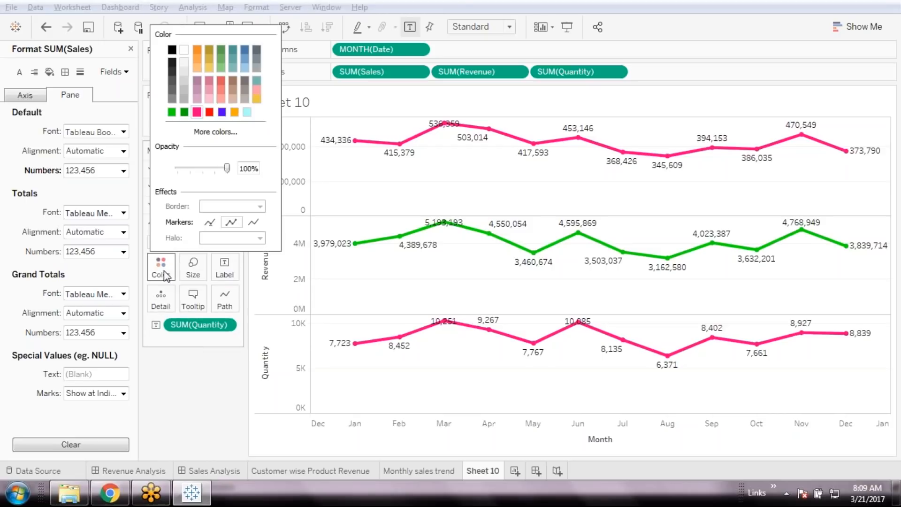
{"action": "left_click", "coordinate": [222, 112]}
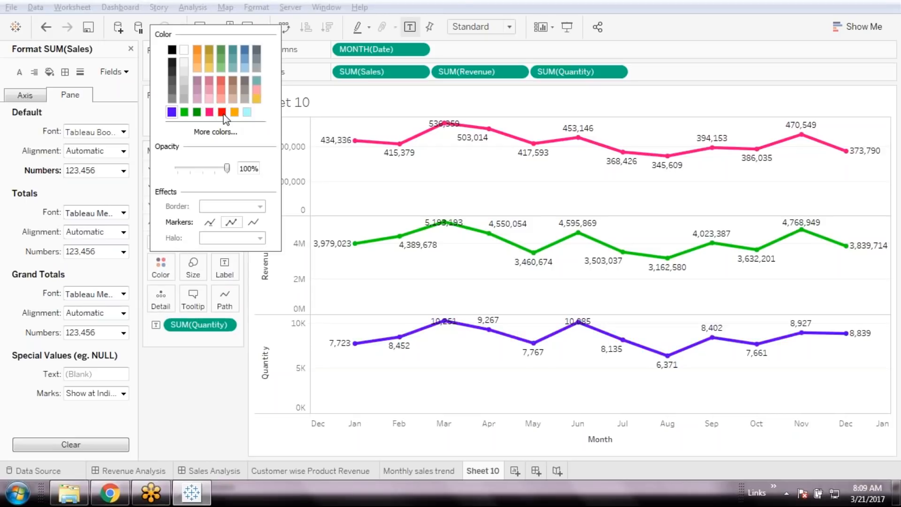
{"action": "left_click", "coordinate": [213, 383]}
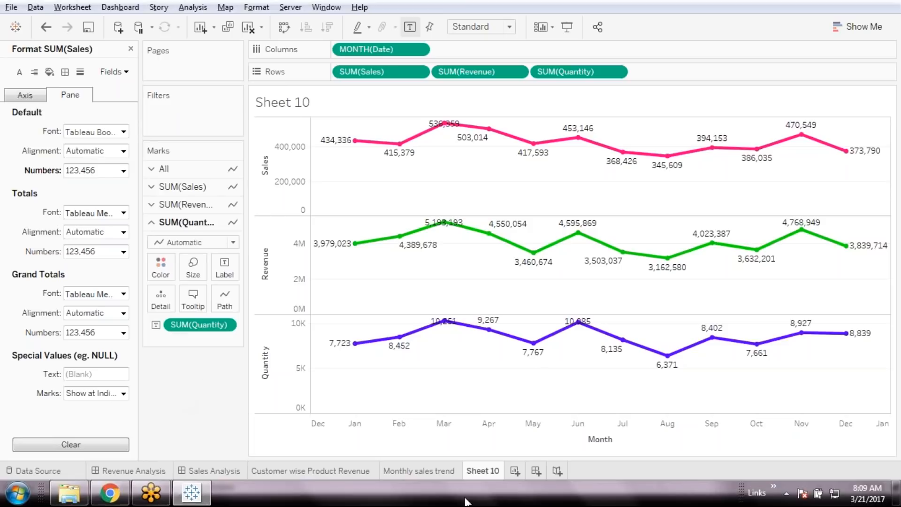
Rename Sheet 10 as "Sales vs Revenue vs Stock Trend" and save the workbook.
{"action": "double_click", "coordinate": [483, 472]}
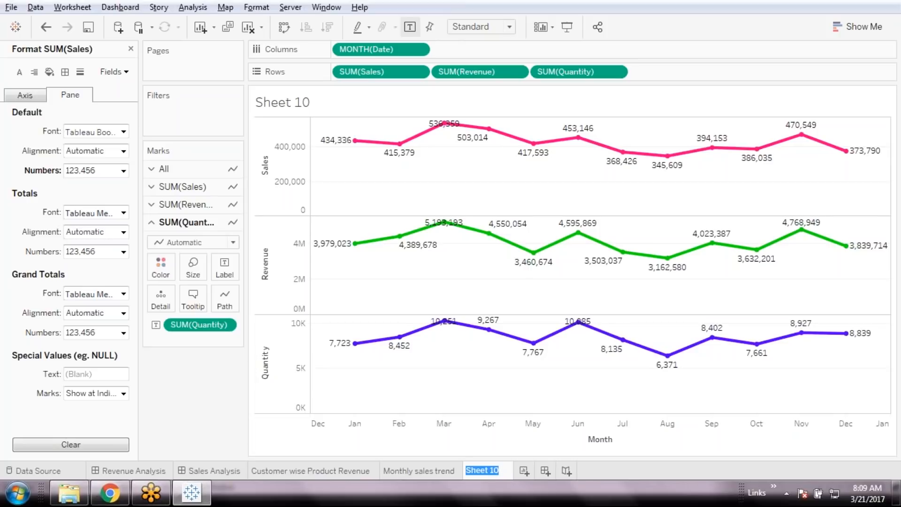
{"action": "type", "text": "Sales vs Revenue"}
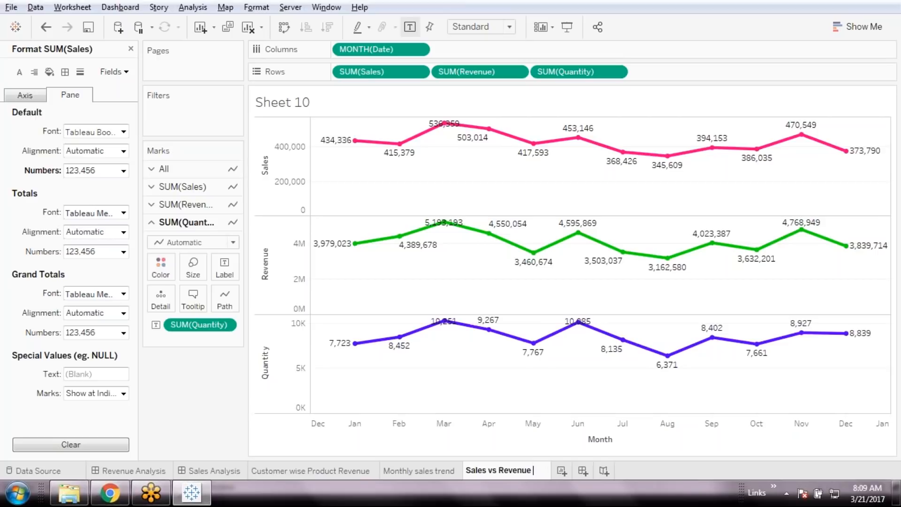
{"action": "type", "text": " vs"}
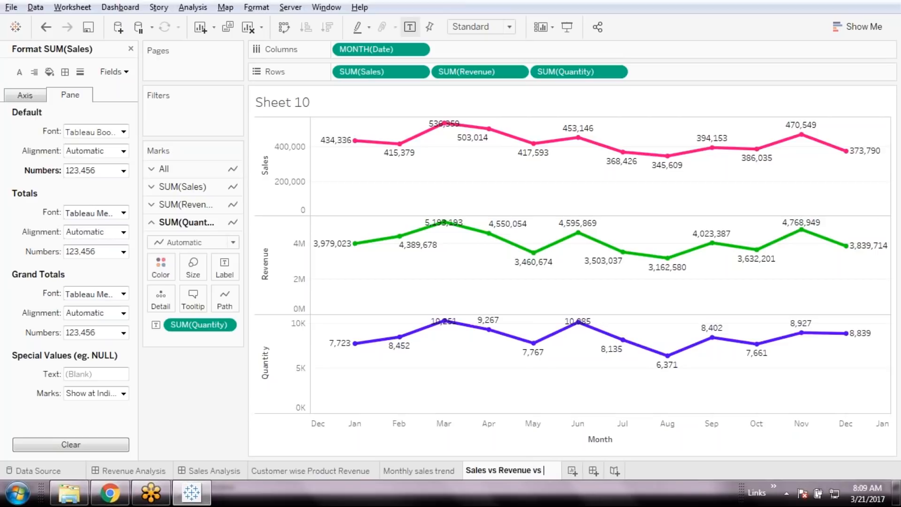
{"action": "type", "text": " Sto"}
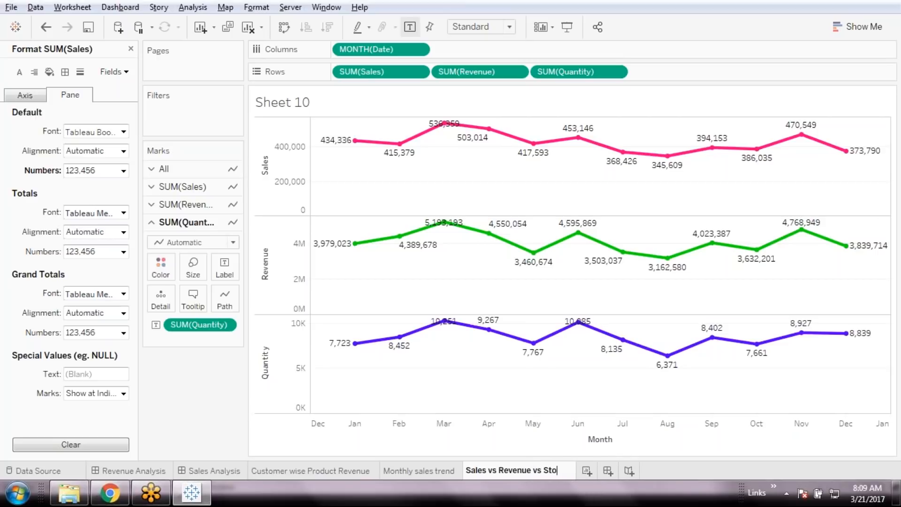
{"action": "type", "text": "ck"}
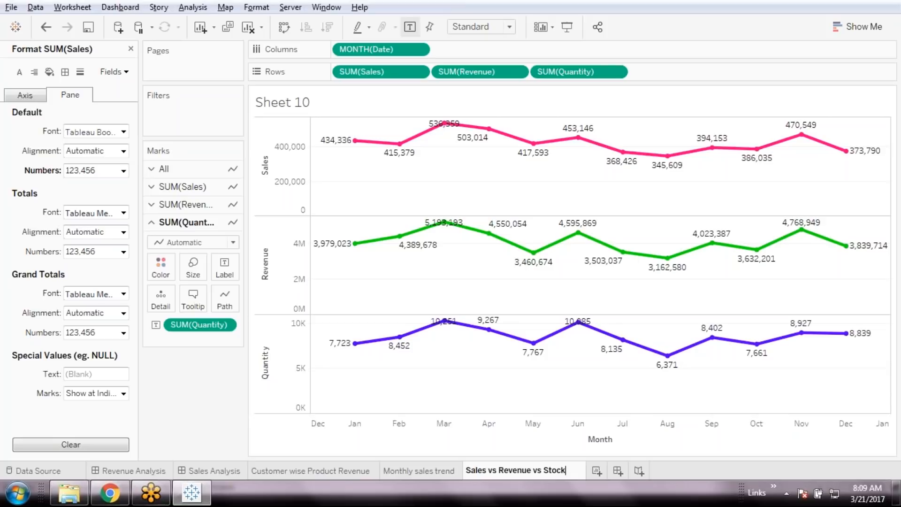
{"action": "type", "text": " Te"}
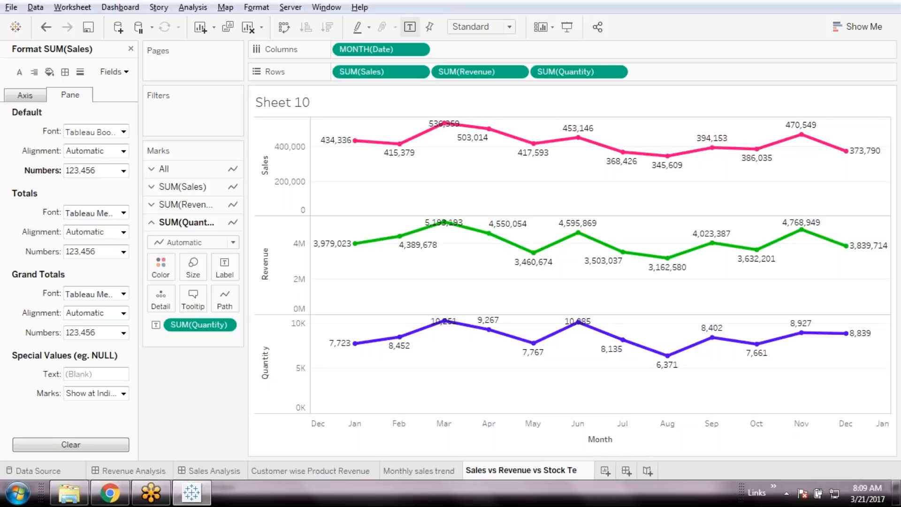
{"action": "key", "text": "BackSpace"}
{"action": "type", "text": "rend"}
{"action": "key", "text": "Return"}
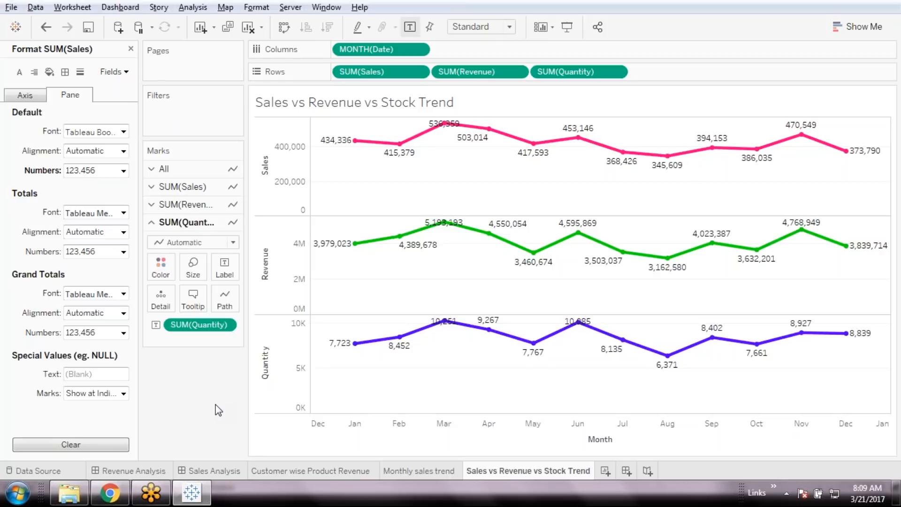
{"action": "left_click", "coordinate": [89, 30]}
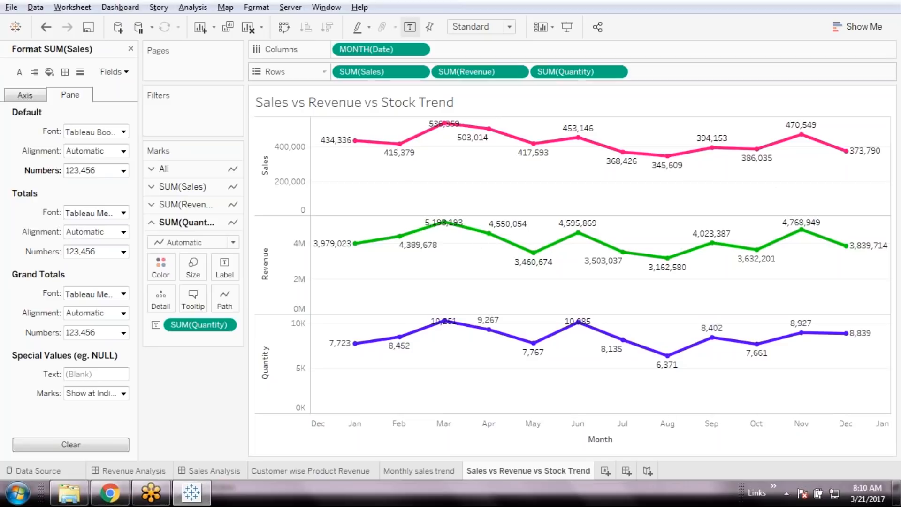
Review the Monthly sales trend, Sales vs Revenue vs Stock Trend and Customer wise Product Revenue sheets.
{"action": "left_click", "coordinate": [420, 470]}
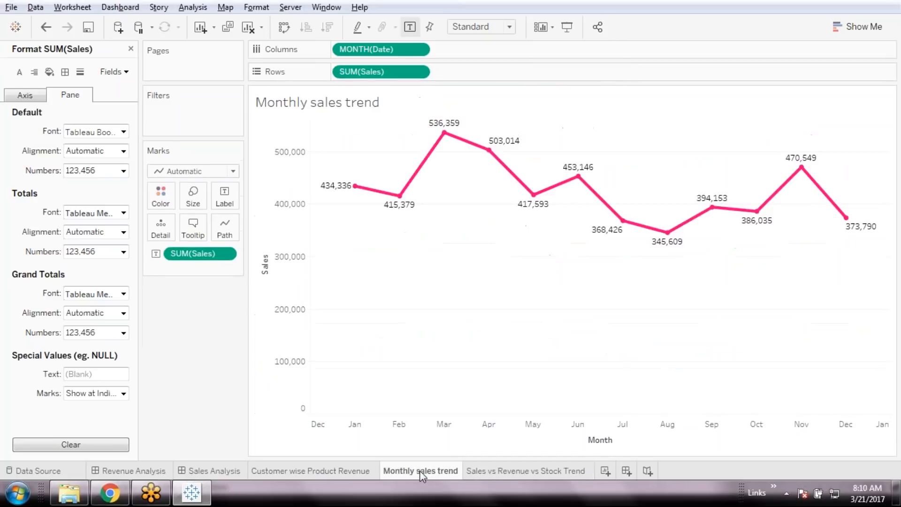
{"action": "left_click", "coordinate": [475, 471]}
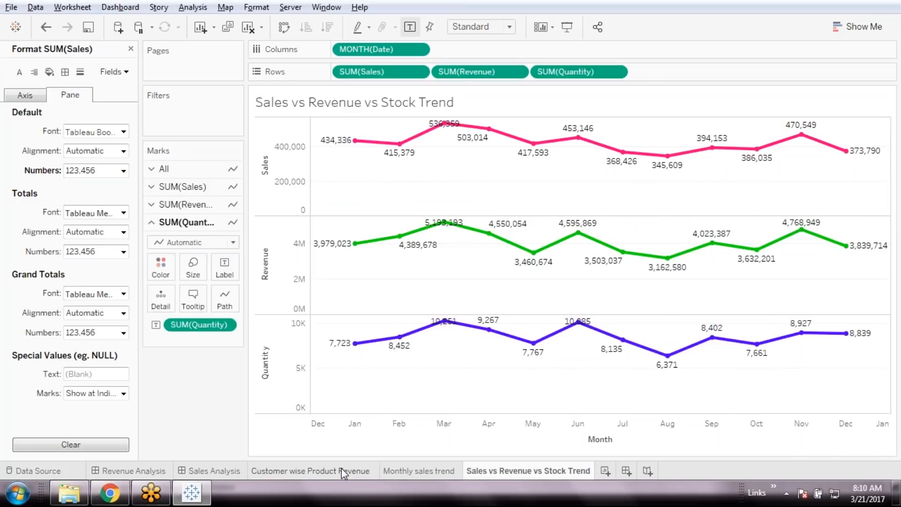
{"action": "left_click", "coordinate": [341, 468]}
{"action": "left_click", "coordinate": [422, 471]}
Create a new dashboard and set its size to Automatic.
{"action": "left_click", "coordinate": [621, 472]}
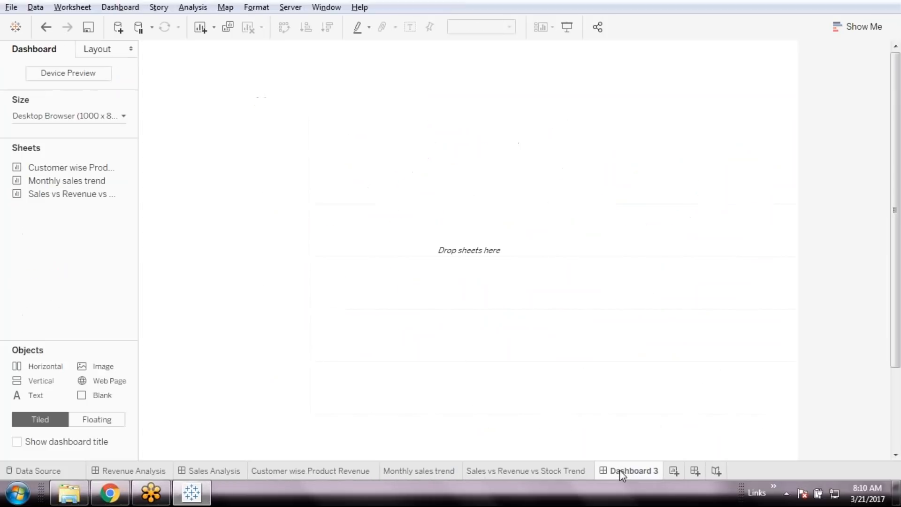
{"action": "left_click", "coordinate": [106, 116]}
{"action": "left_click", "coordinate": [57, 138]}
{"action": "left_click", "coordinate": [52, 165]}
{"action": "left_click", "coordinate": [69, 251]}
Add the Customer wise Product Revenue sheet to the dashboard and set its fit to Fit Height.
{"action": "mouse_move", "coordinate": [51, 178]}
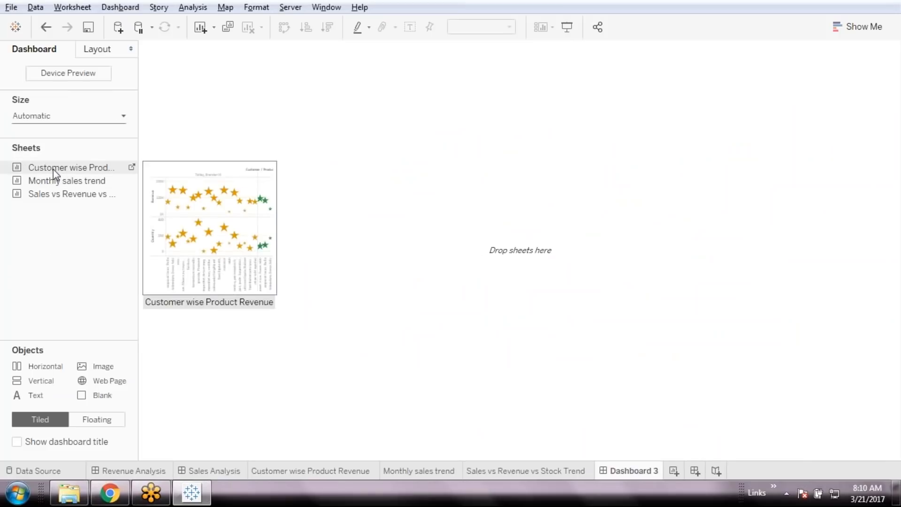
{"action": "left_click_drag", "start_coordinate": [53, 169], "coordinate": [377, 136]}
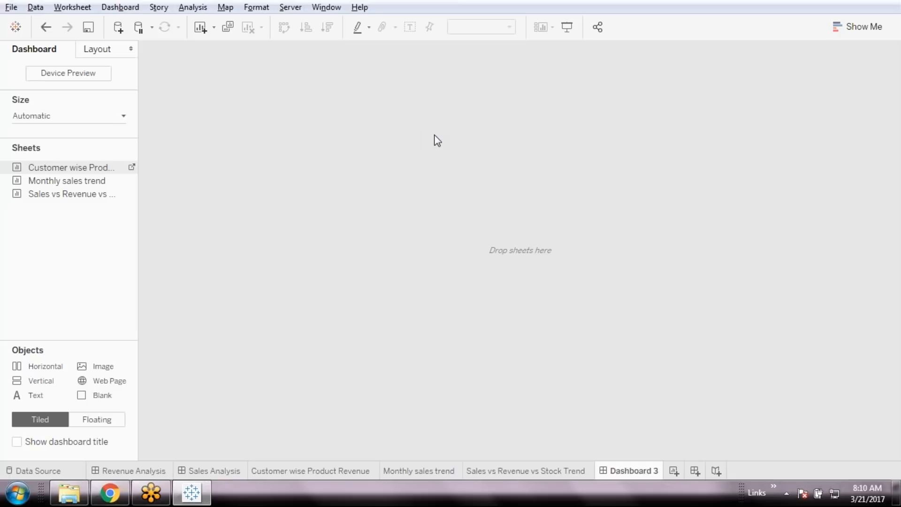
{"action": "left_click_drag", "start_coordinate": [437, 140], "coordinate": [437, 140]}
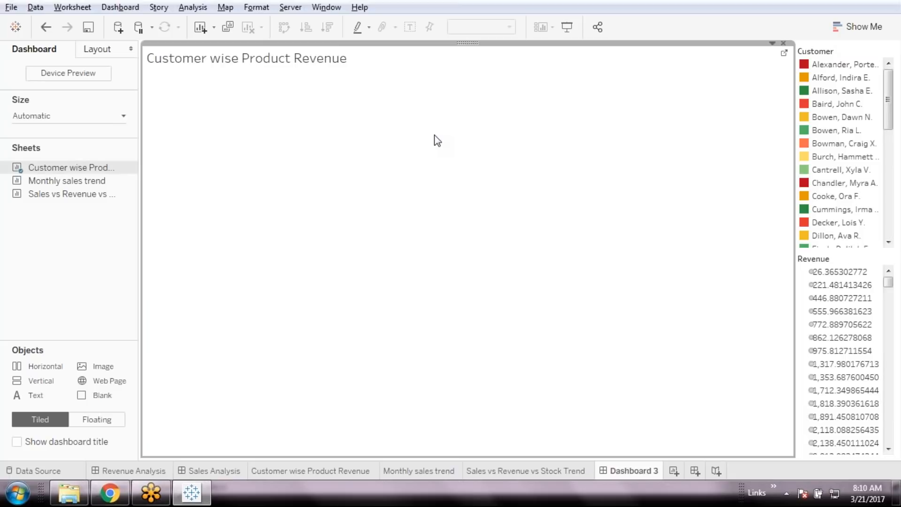
{"action": "left_click", "coordinate": [772, 43]}
{"action": "mouse_move", "coordinate": [753, 85]}
{"action": "left_click", "coordinate": [814, 119]}
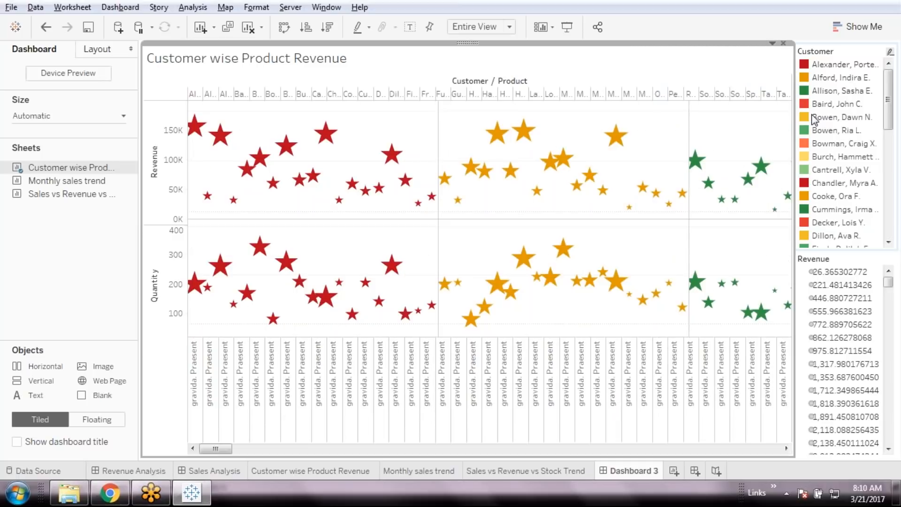
Add Monthly sales trend to the left of Customer wise Product Revenue, and Sales vs Revenue vs Stock Trend above it.
{"action": "left_click_drag", "start_coordinate": [63, 182], "coordinate": [232, 281]}
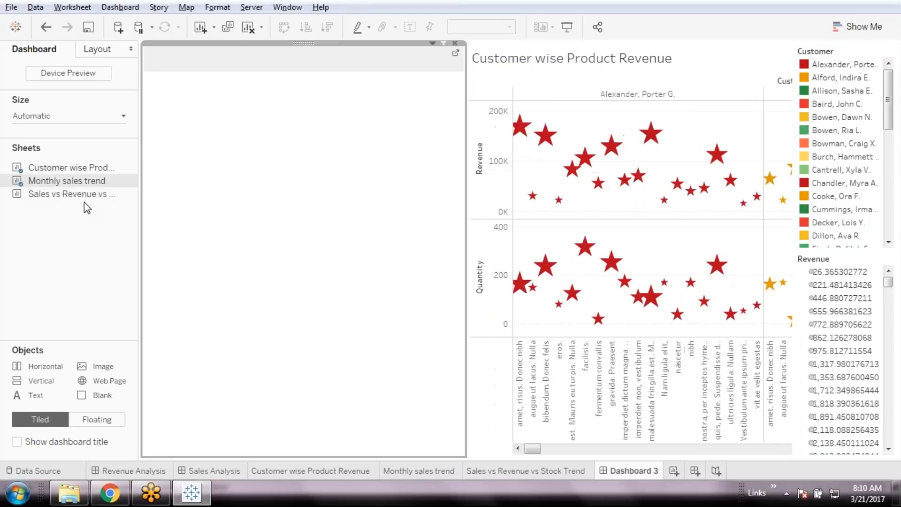
{"action": "mouse_move", "coordinate": [125, 195]}
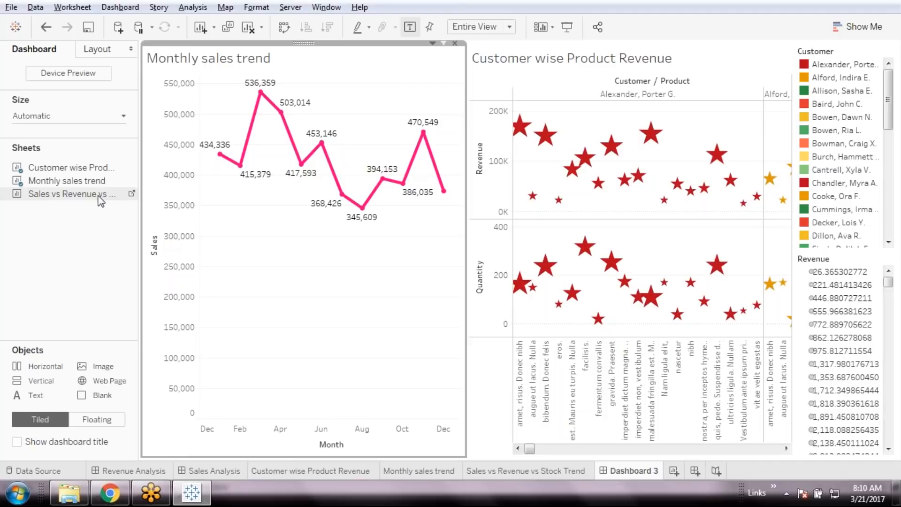
{"action": "mouse_move", "coordinate": [125, 195]}
{"action": "left_mouse_down"}
{"action": "mouse_move", "coordinate": [366, 309]}
{"action": "mouse_move", "coordinate": [439, 308]}
{"action": "mouse_move", "coordinate": [665, 218]}
{"action": "mouse_move", "coordinate": [636, 214]}
{"action": "left_mouse_up"}
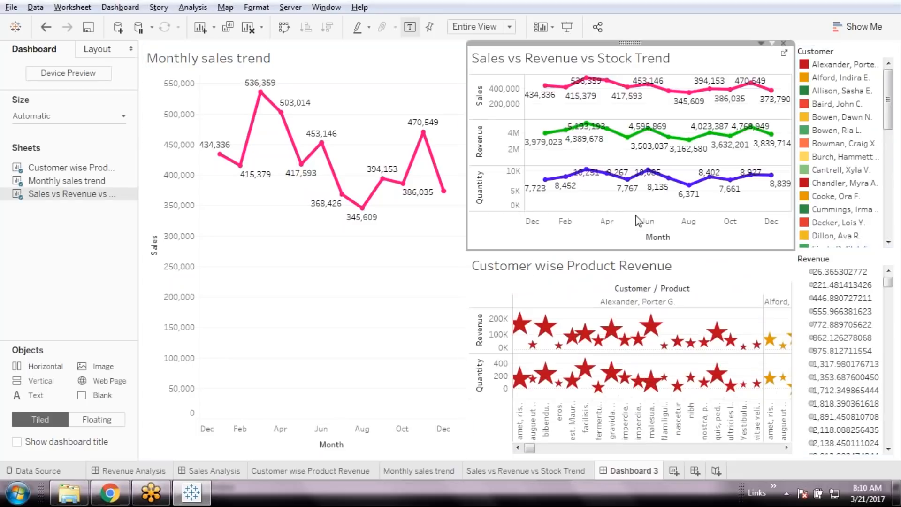
Move Customer wise Product Revenue beneath both trend charts so it spans the dashboard's full width.
{"action": "left_click", "coordinate": [571, 271]}
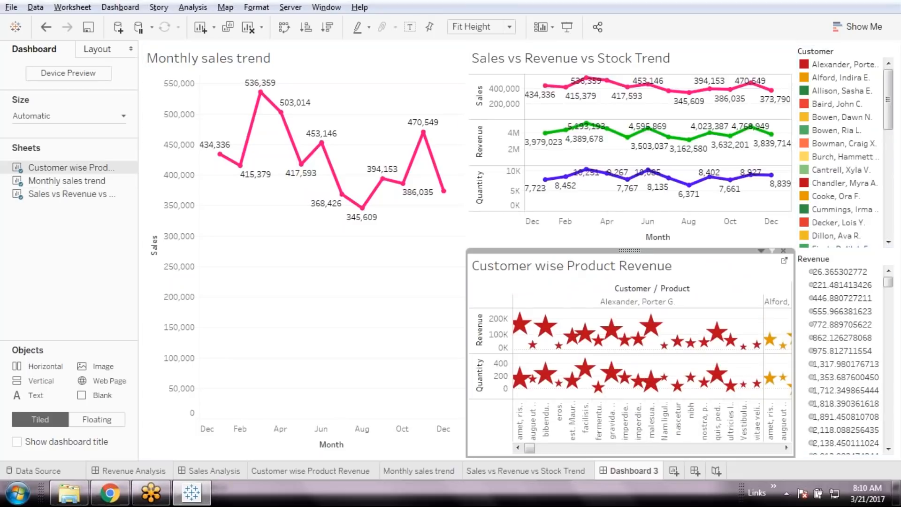
{"action": "left_click_drag", "start_coordinate": [634, 251], "coordinate": [590, 407]}
{"action": "left_click_drag", "start_coordinate": [484, 448], "coordinate": [516, 421]}
{"action": "left_click_drag", "start_coordinate": [630, 251], "coordinate": [587, 350]}
{"action": "left_click_drag", "start_coordinate": [454, 471], "coordinate": [472, 458]}
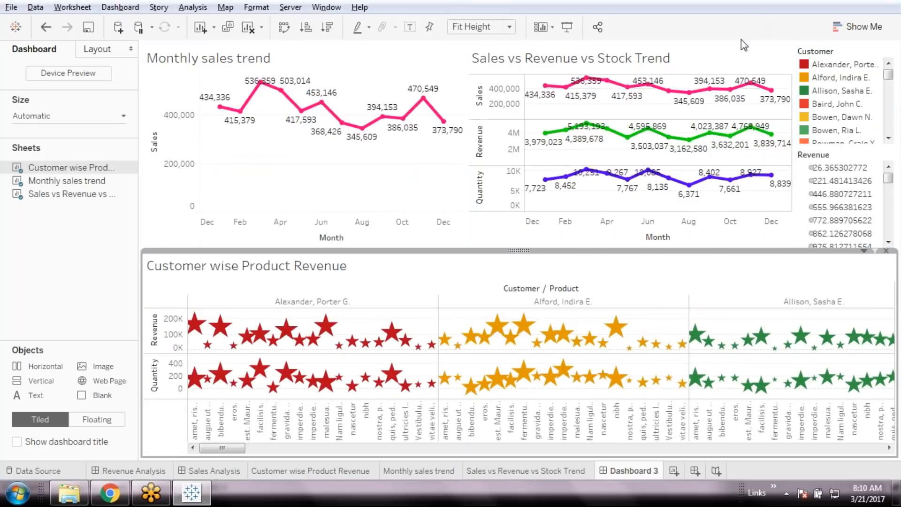
Remove the Customer color legend and the Revenue size legend from the dashboard.
{"action": "left_click", "coordinate": [844, 55]}
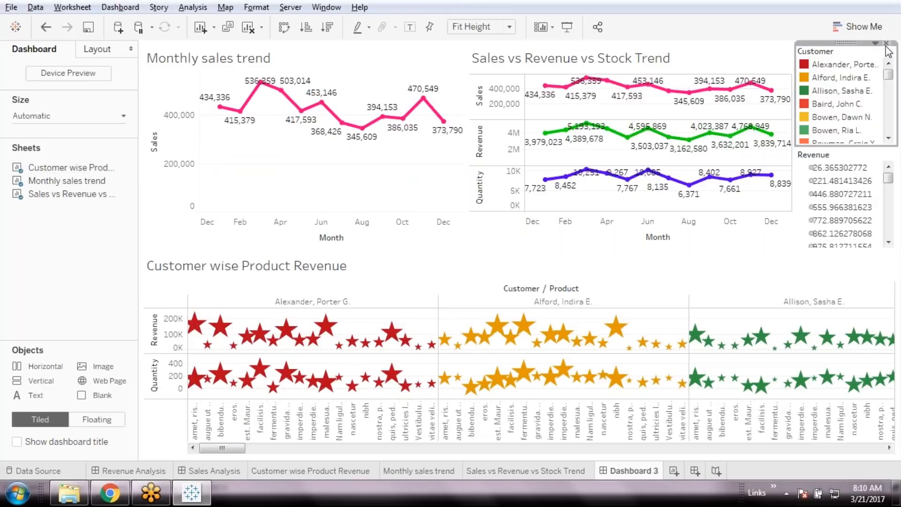
{"action": "left_click", "coordinate": [887, 43]}
{"action": "left_click", "coordinate": [868, 55]}
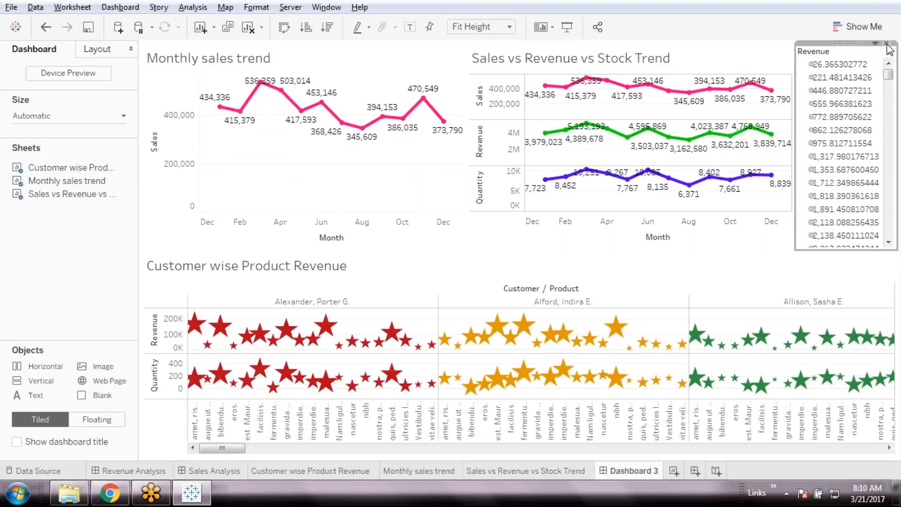
{"action": "left_click", "coordinate": [886, 44]}
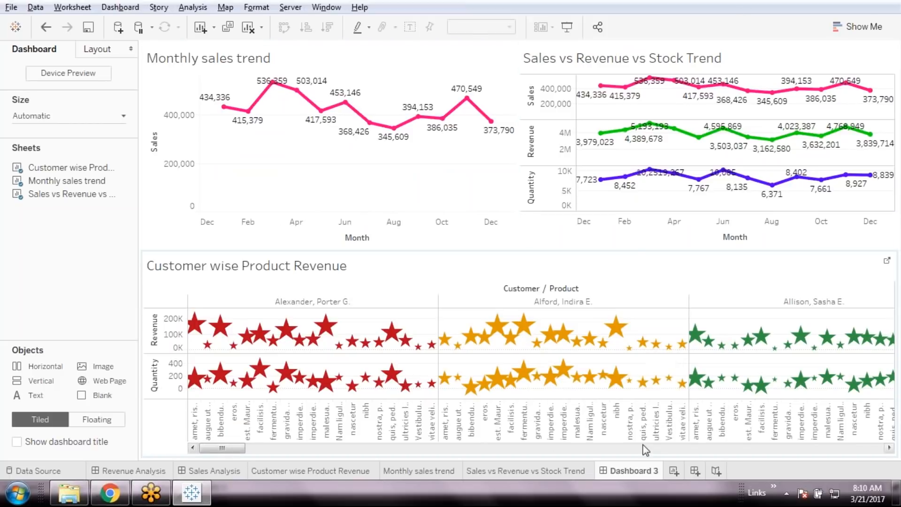
Hide the Sales vs Revenue vs Stock Trend, Monthly sales trend and Customer wise Product Revenue worksheets.
{"action": "double_click", "coordinate": [634, 471]}
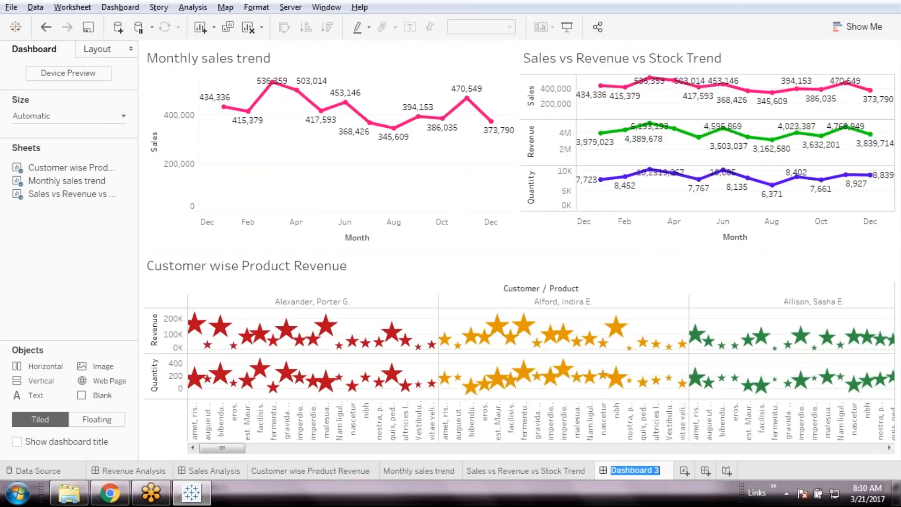
{"action": "right_click", "coordinate": [534, 472]}
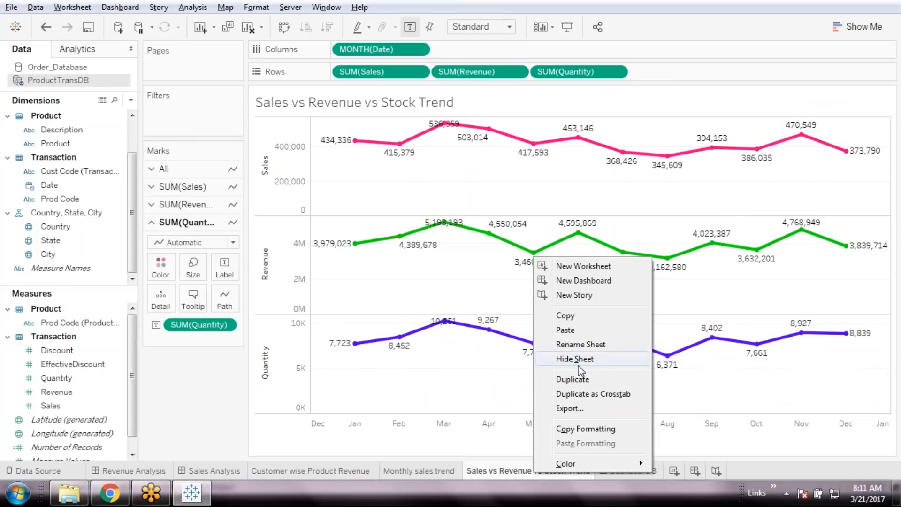
{"action": "left_click", "coordinate": [579, 366]}
{"action": "left_click", "coordinate": [434, 472]}
{"action": "right_click", "coordinate": [434, 472]}
{"action": "left_click", "coordinate": [489, 360]}
{"action": "right_click", "coordinate": [327, 471]}
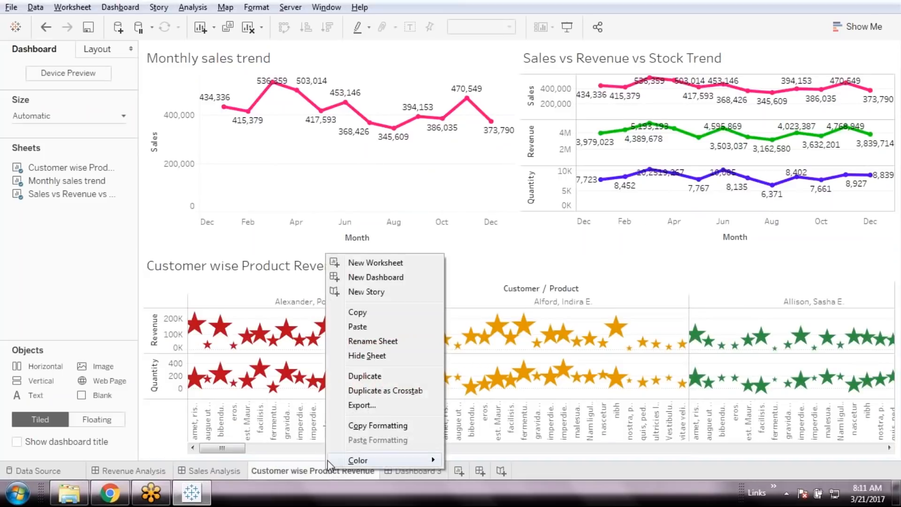
{"action": "left_click", "coordinate": [381, 361]}
Rename Dashboard 3 as "Trend Analysis" and save the workbook.
{"action": "double_click", "coordinate": [297, 472]}
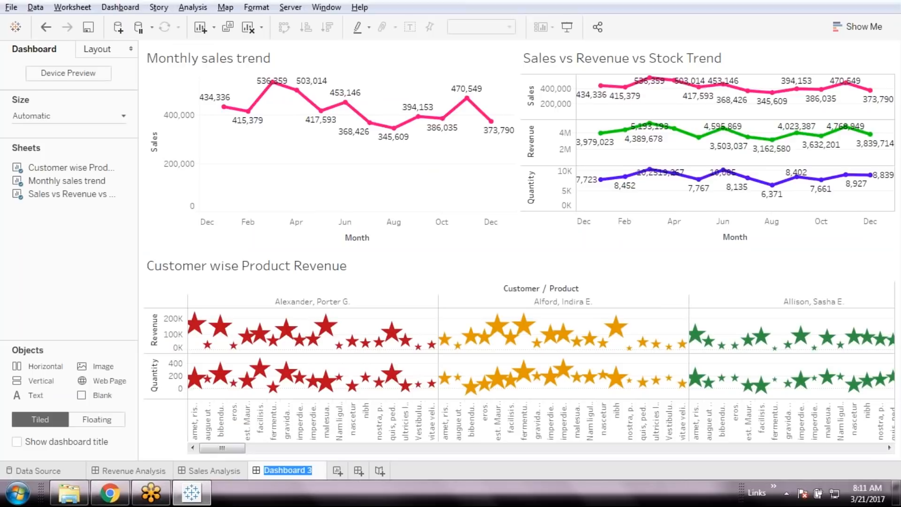
{"action": "type", "text": "Trend Analysis"}
{"action": "key", "text": "Return"}
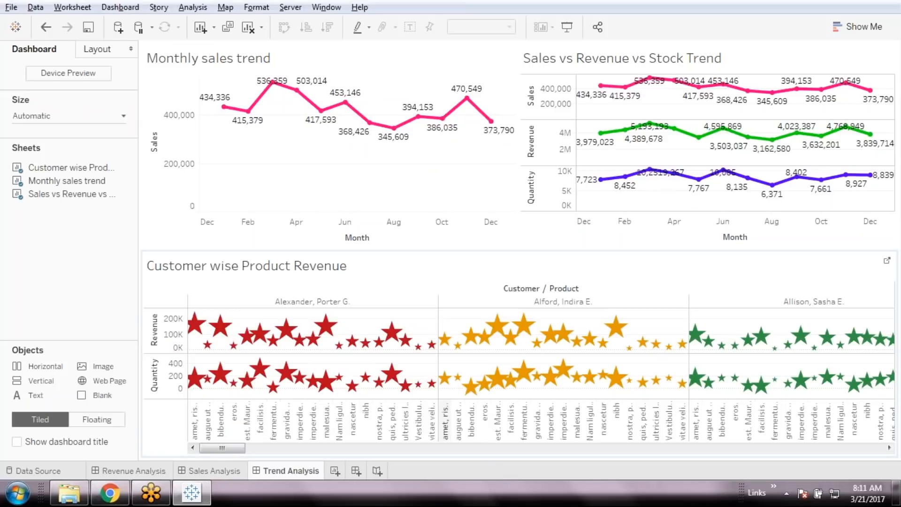
{"action": "left_click", "coordinate": [89, 27]}
Review the Sales Analysis dashboard, then return to Trend Analysis and select its Sales vs Revenue vs Stock Trend chart.
{"action": "left_click", "coordinate": [228, 474]}
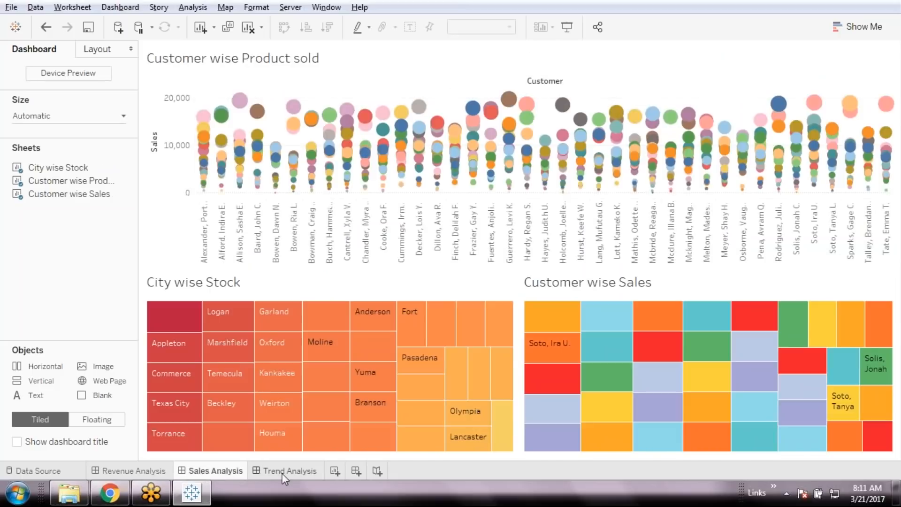
{"action": "left_click", "coordinate": [287, 471]}
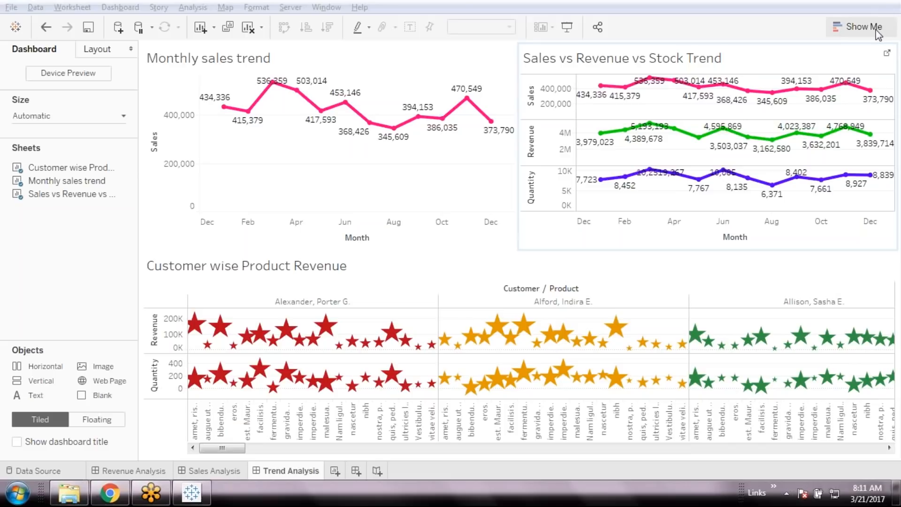
{"action": "left_click", "coordinate": [466, 163]}
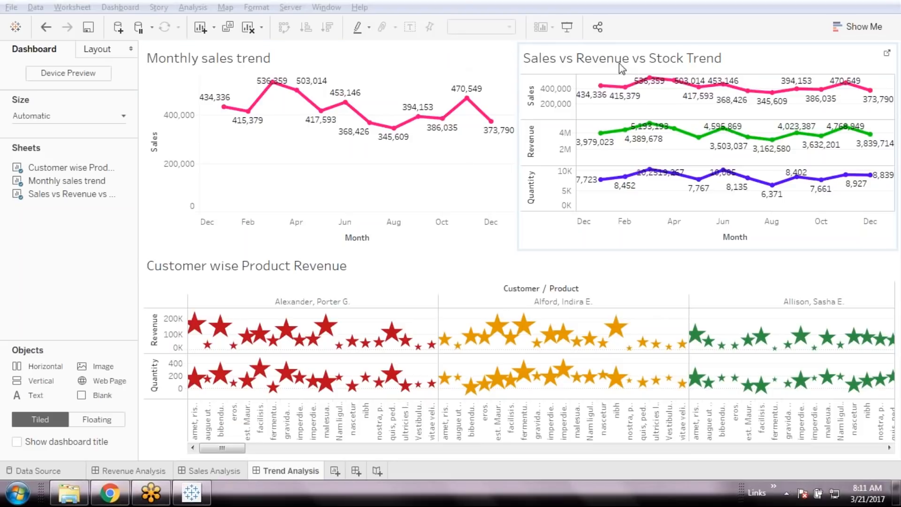
{"action": "left_click", "coordinate": [600, 51]}
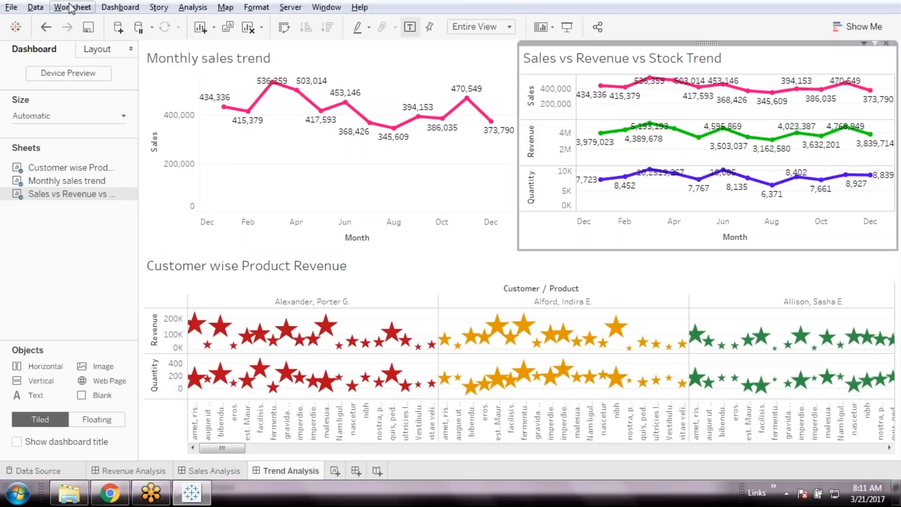
Show the Month of Date filter for the Sales vs Revenue vs Stock Trend chart and delete its layout container again.
{"action": "left_click", "coordinate": [192, 8]}
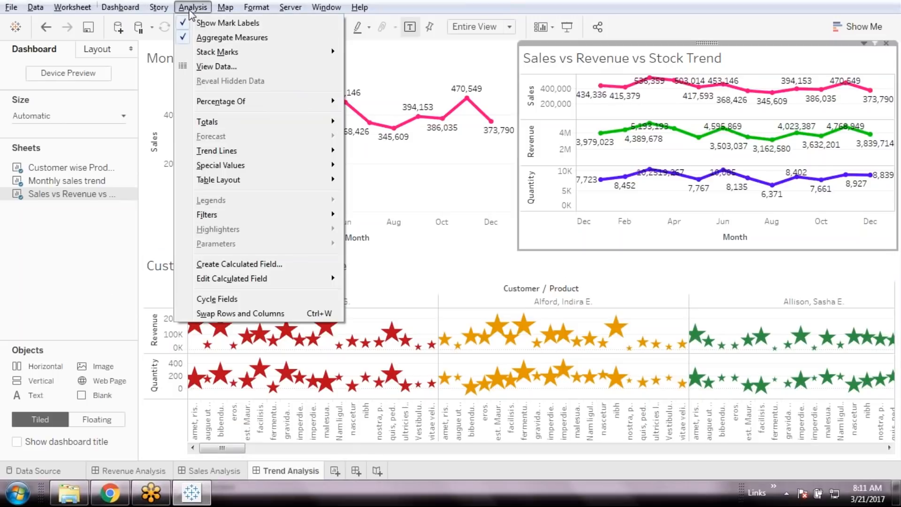
{"action": "mouse_move", "coordinate": [222, 219]}
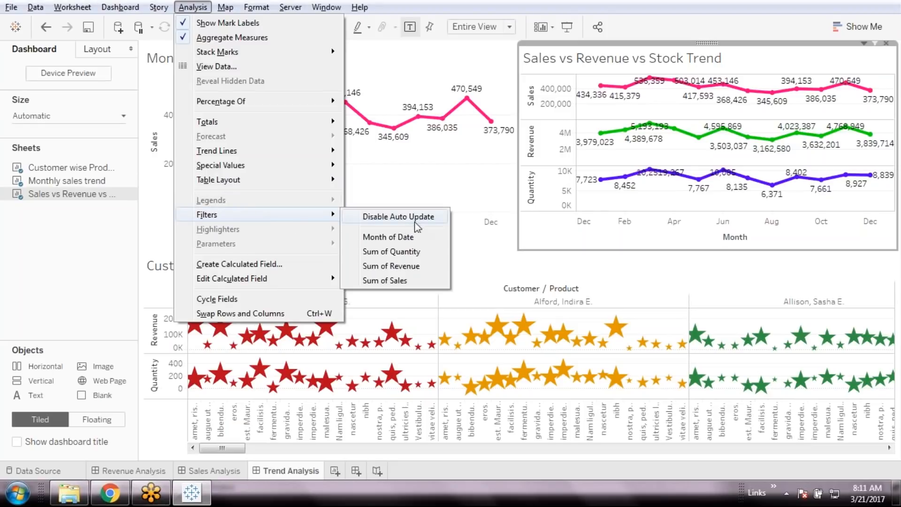
{"action": "left_click", "coordinate": [421, 240]}
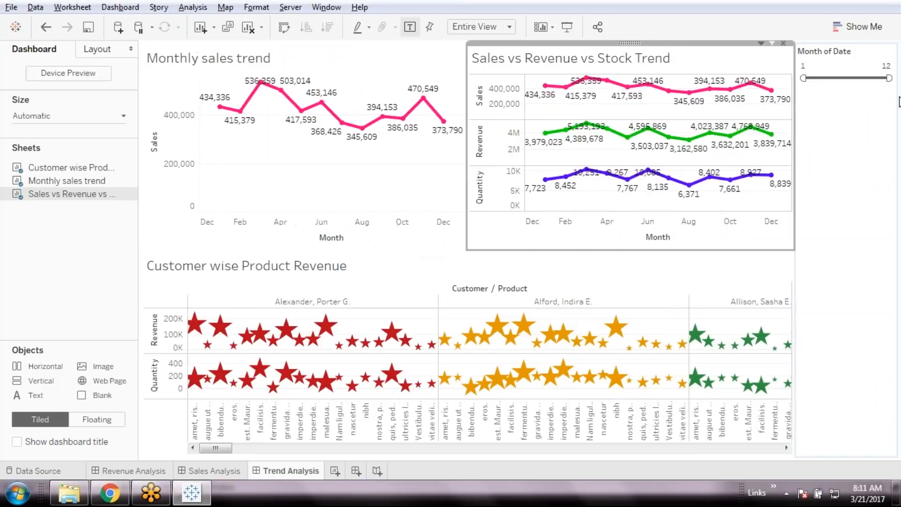
{"action": "left_click", "coordinate": [890, 104]}
{"action": "left_click", "coordinate": [886, 46]}
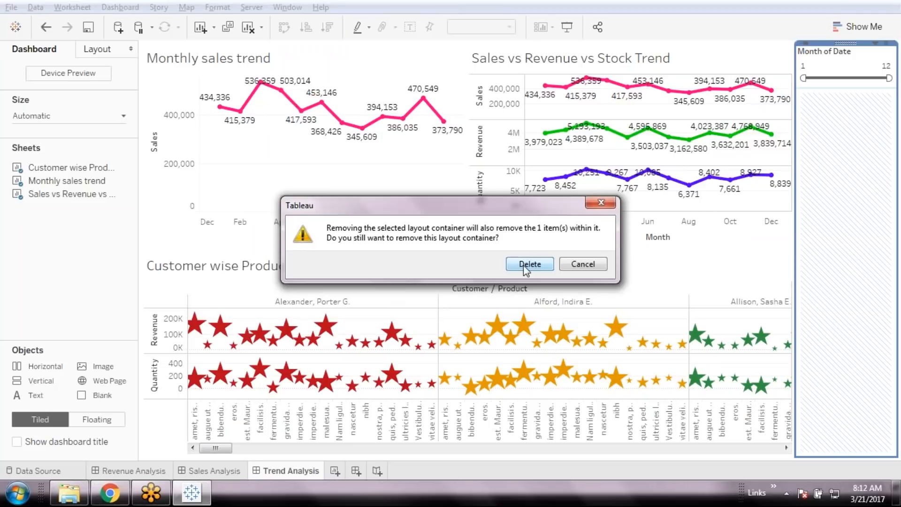
{"action": "left_click", "coordinate": [529, 264]}
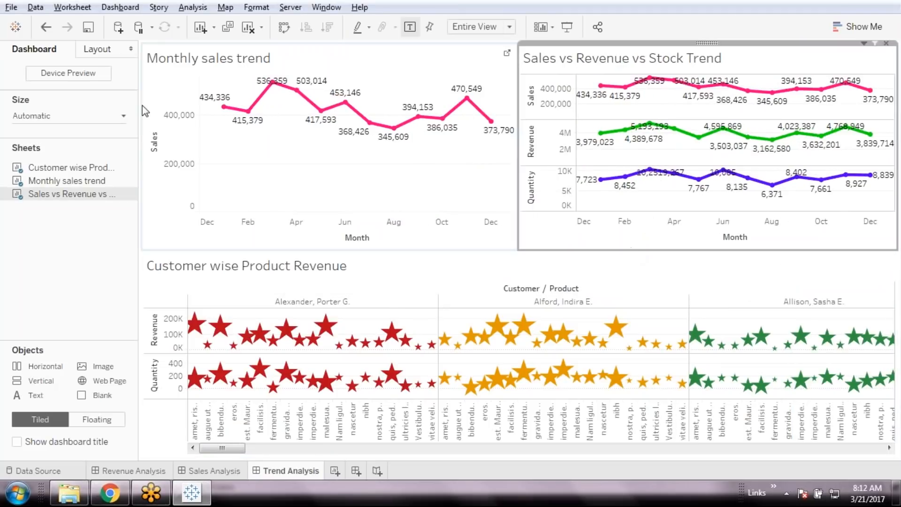
Show the Customer color legend for the Customer wise Product Revenue chart on the dashboard.
{"action": "left_click", "coordinate": [193, 8]}
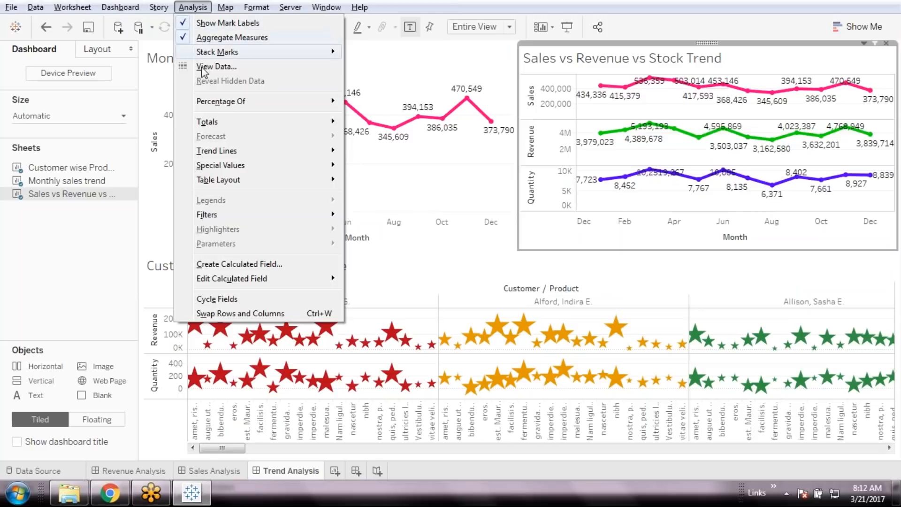
{"action": "left_click", "coordinate": [499, 282]}
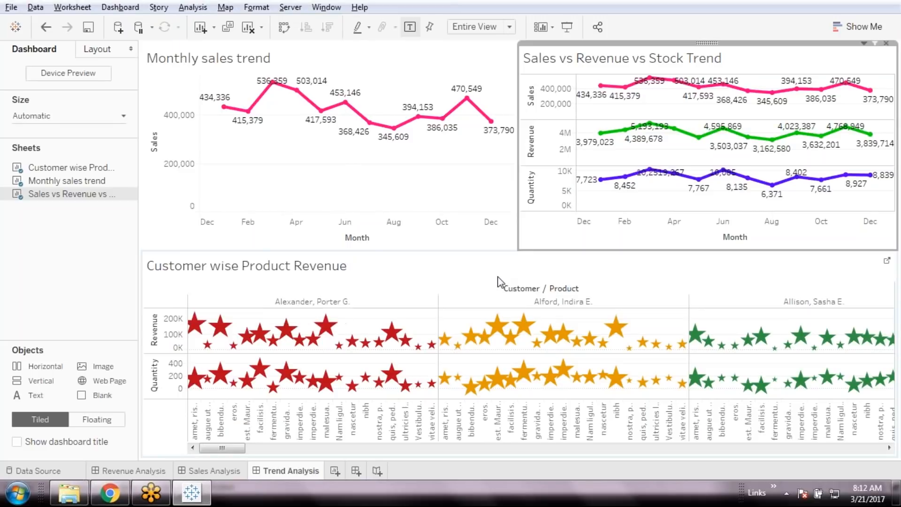
{"action": "left_click", "coordinate": [466, 271]}
{"action": "left_click", "coordinate": [512, 301]}
{"action": "left_click", "coordinate": [192, 7]}
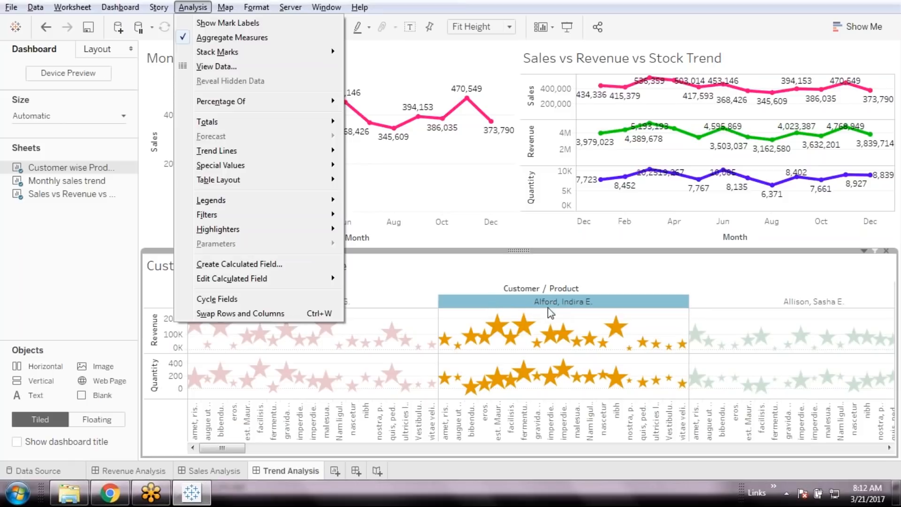
{"action": "mouse_move", "coordinate": [270, 206]}
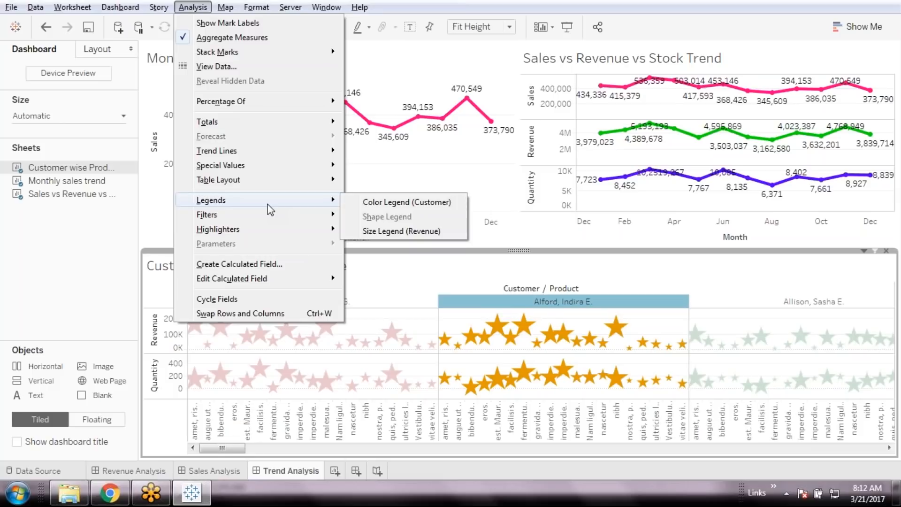
{"action": "left_click", "coordinate": [426, 209]}
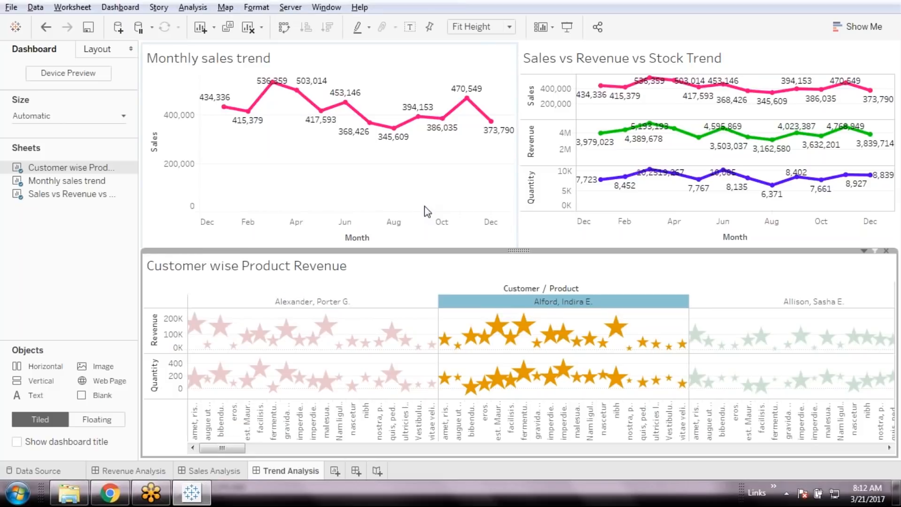
{"action": "left_click", "coordinate": [658, 303]}
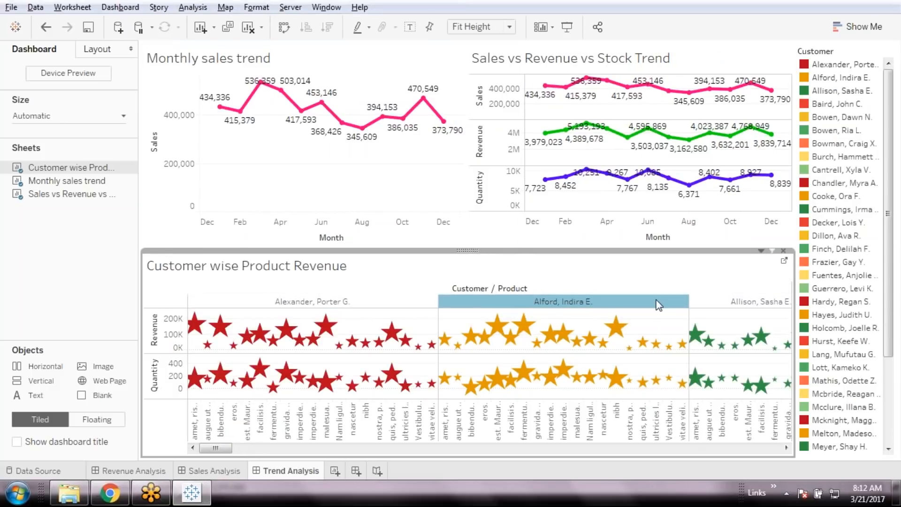
{"action": "left_click", "coordinate": [620, 228]}
{"action": "left_click", "coordinate": [619, 229]}
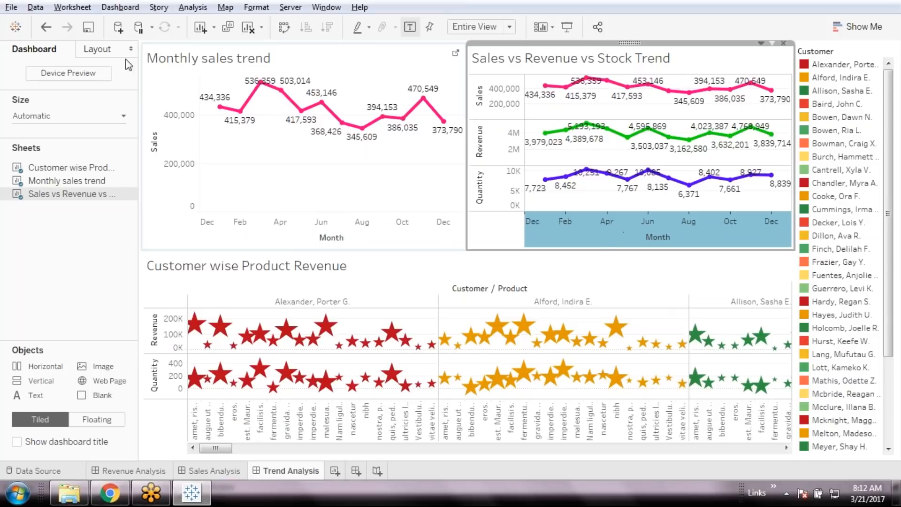
{"action": "left_click", "coordinate": [197, 8]}
{"action": "mouse_move", "coordinate": [223, 212]}
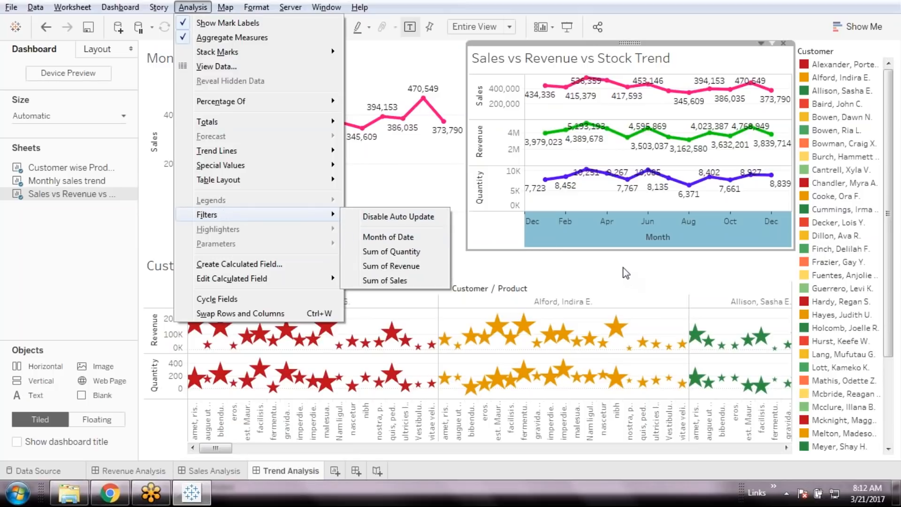
{"action": "left_click", "coordinate": [621, 279]}
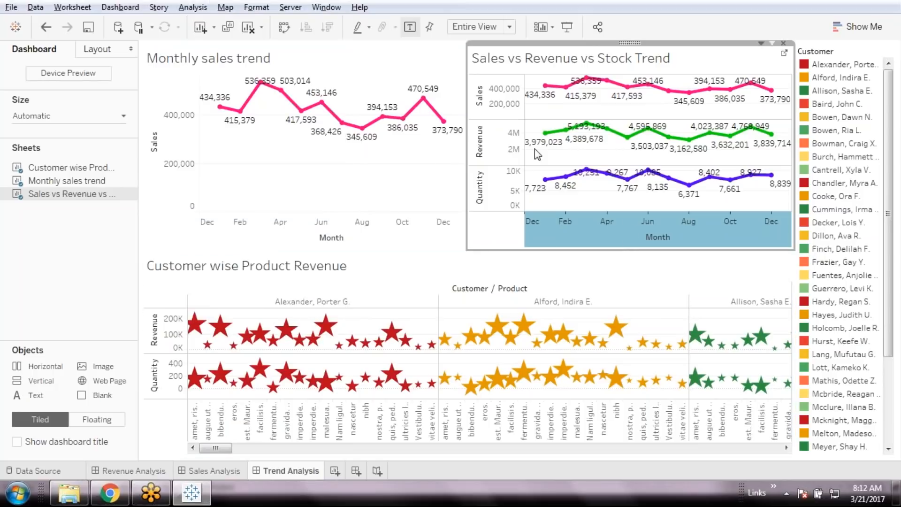
{"action": "left_click", "coordinate": [602, 243]}
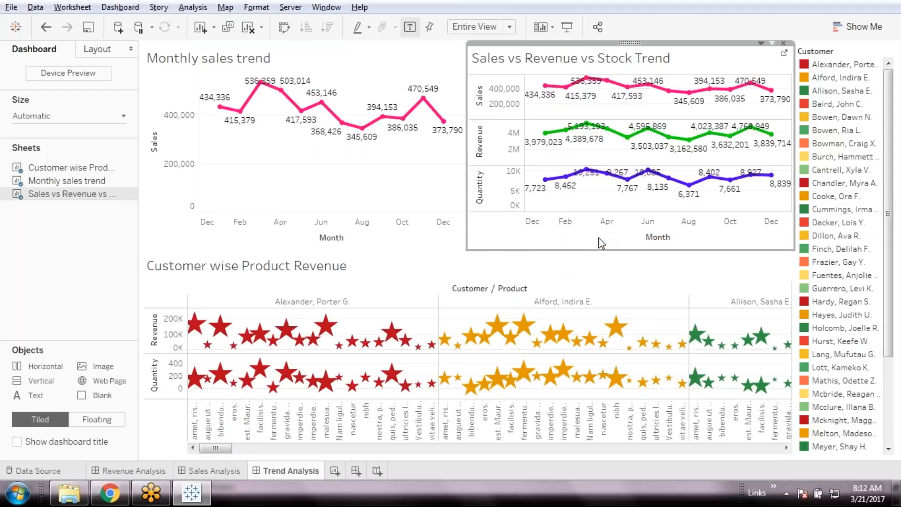
{"action": "left_click", "coordinate": [526, 292]}
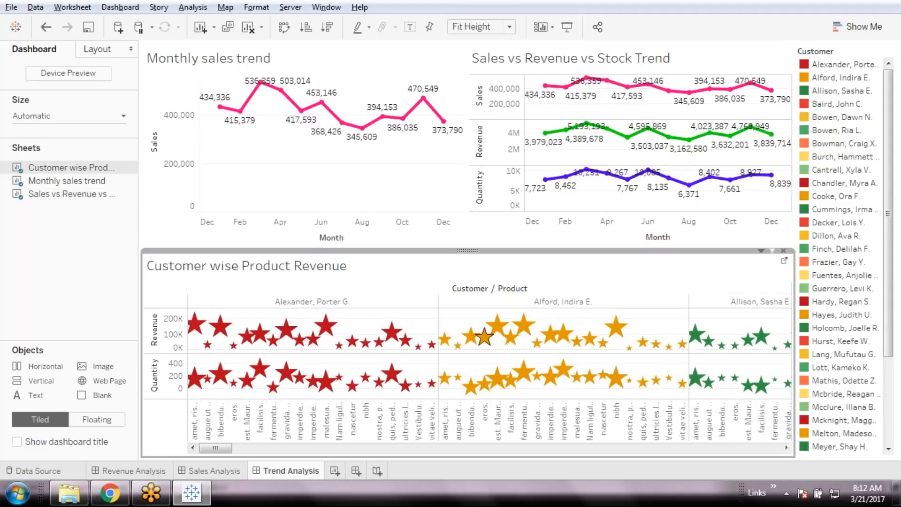
{"action": "left_click", "coordinate": [484, 420]}
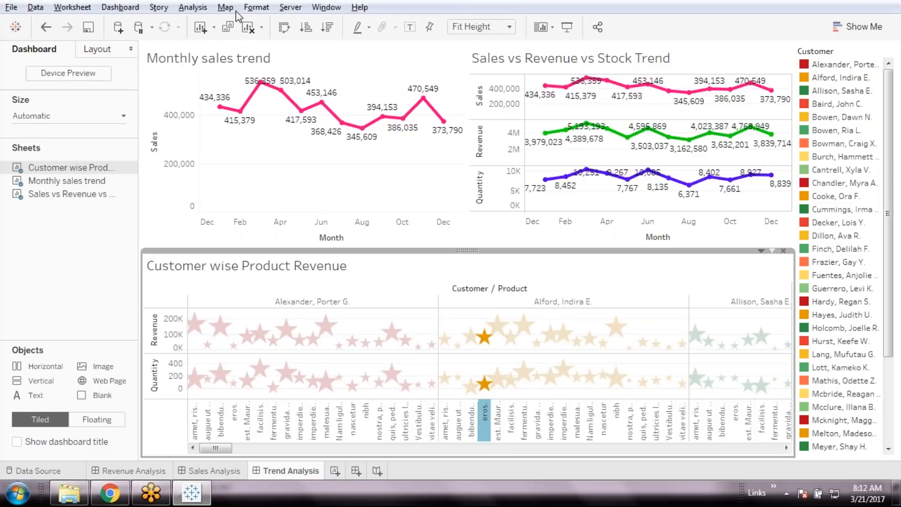
{"action": "left_click", "coordinate": [192, 7]}
{"action": "mouse_move", "coordinate": [267, 201]}
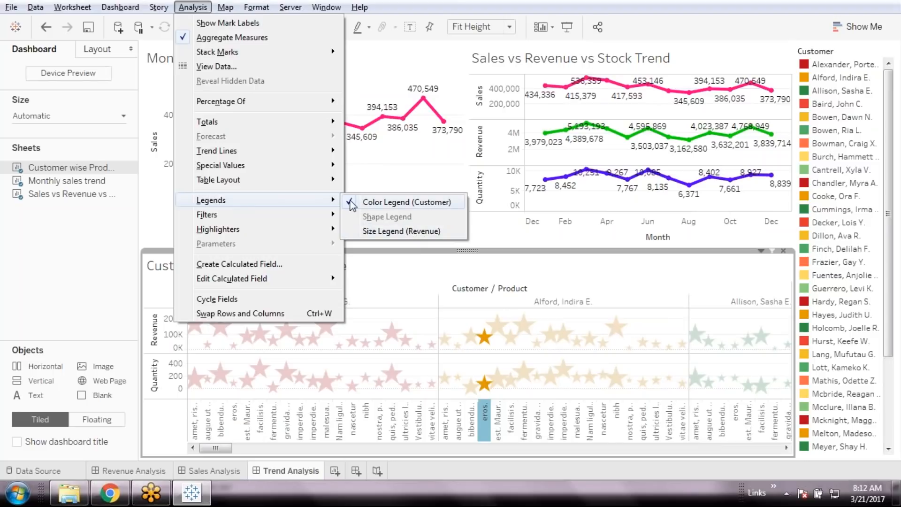
{"action": "left_click", "coordinate": [552, 257]}
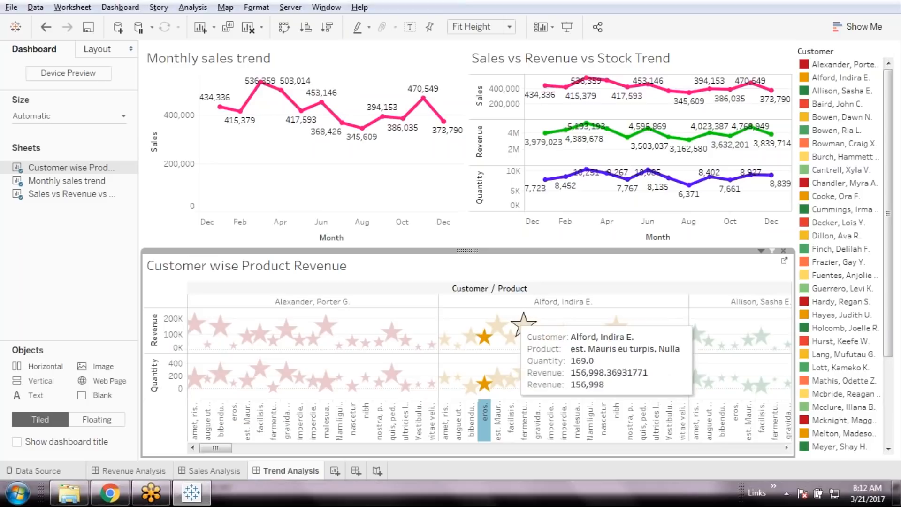
{"action": "left_click", "coordinate": [488, 407]}
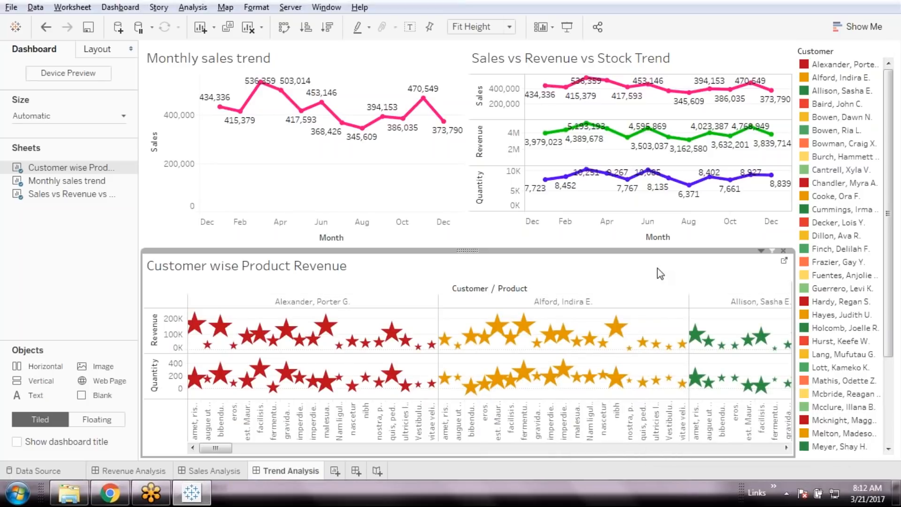
Show the Product filter for the Customer wise Product Revenue chart and save the workbook.
{"action": "left_click", "coordinate": [197, 10]}
{"action": "mouse_move", "coordinate": [225, 203]}
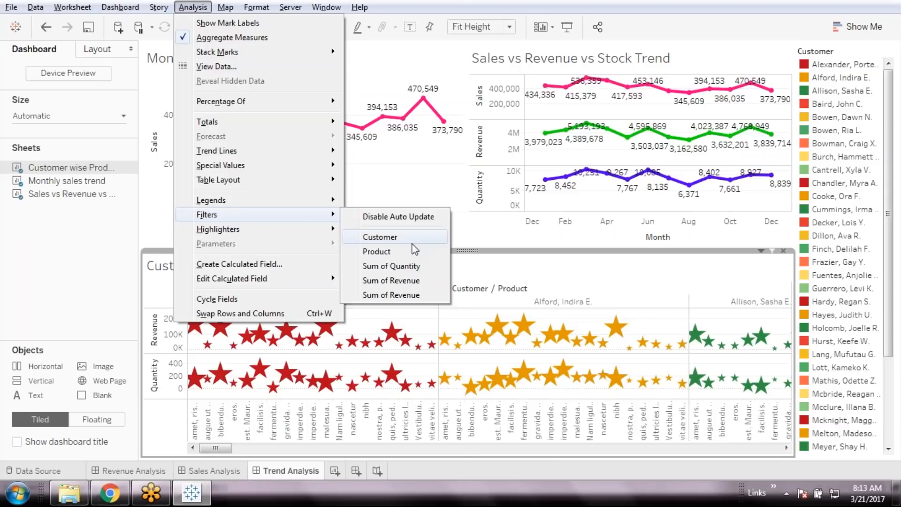
{"action": "left_click", "coordinate": [407, 254]}
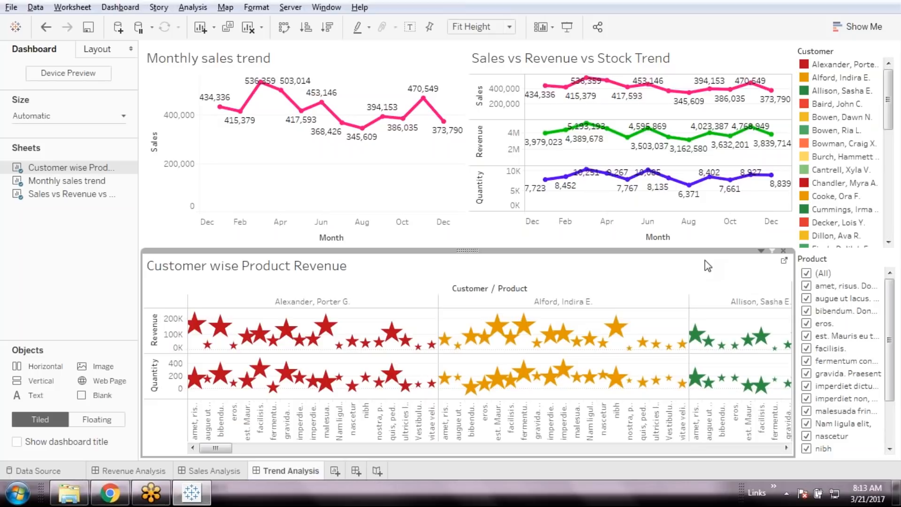
{"action": "right_click", "coordinate": [673, 263]}
{"action": "left_click", "coordinate": [644, 261]}
{"action": "left_click", "coordinate": [88, 28]}
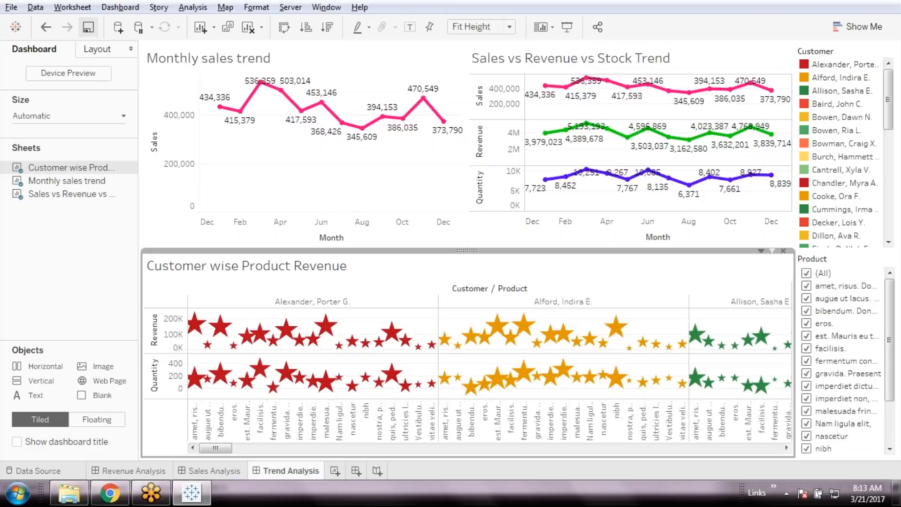